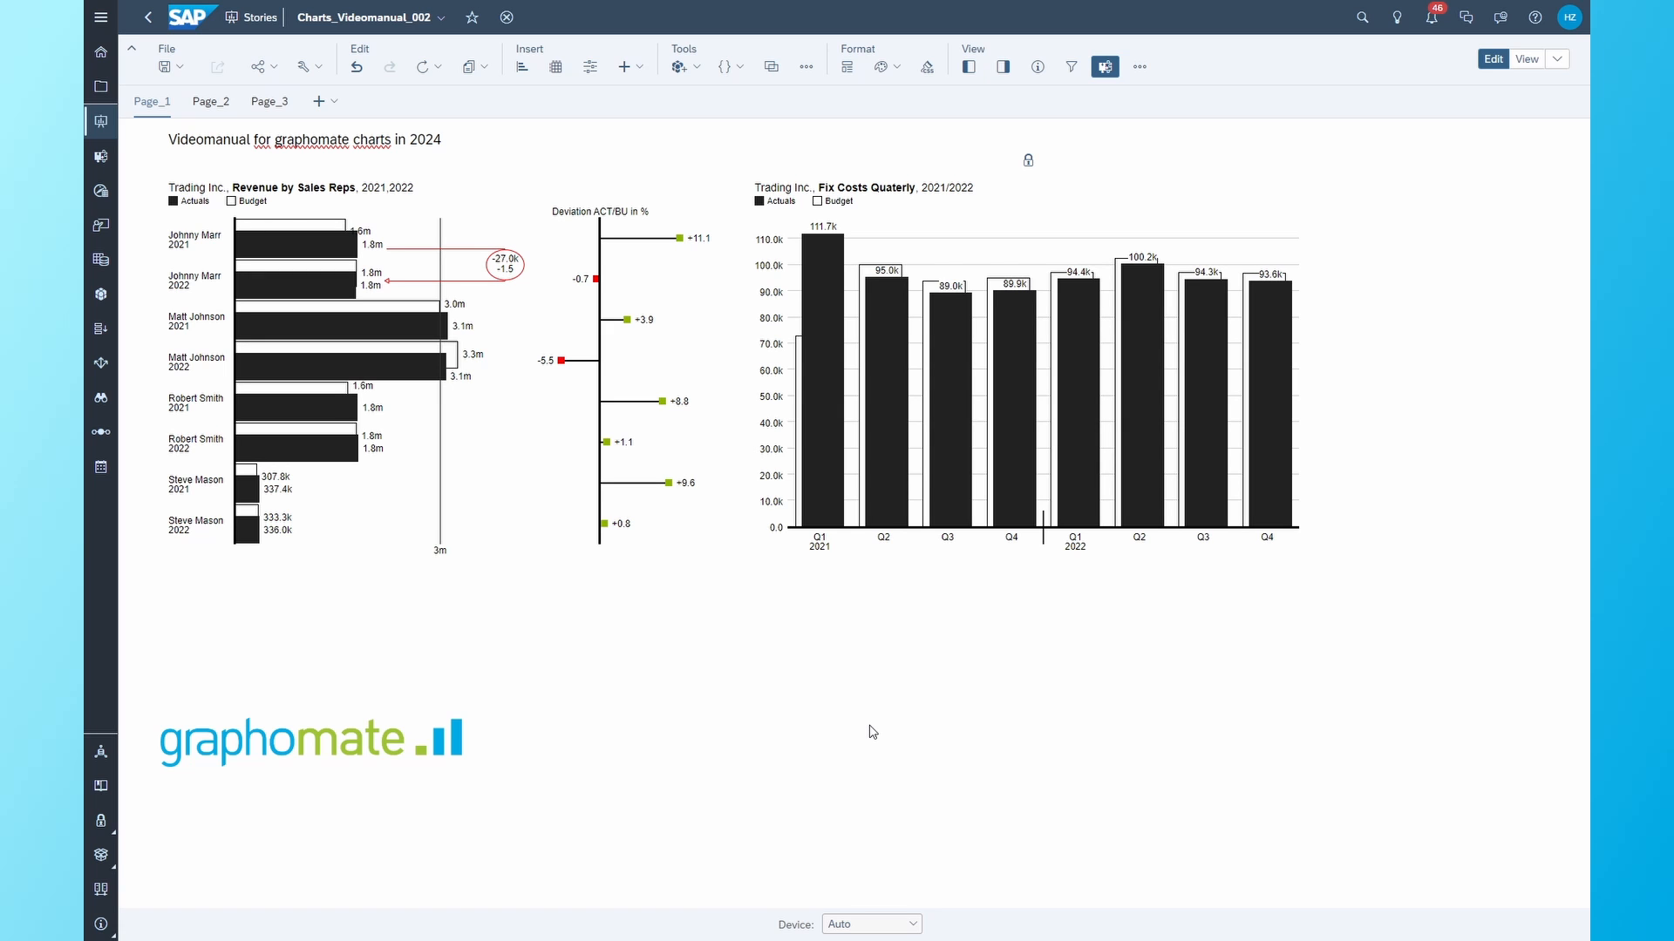
mouse_move(980, 357)
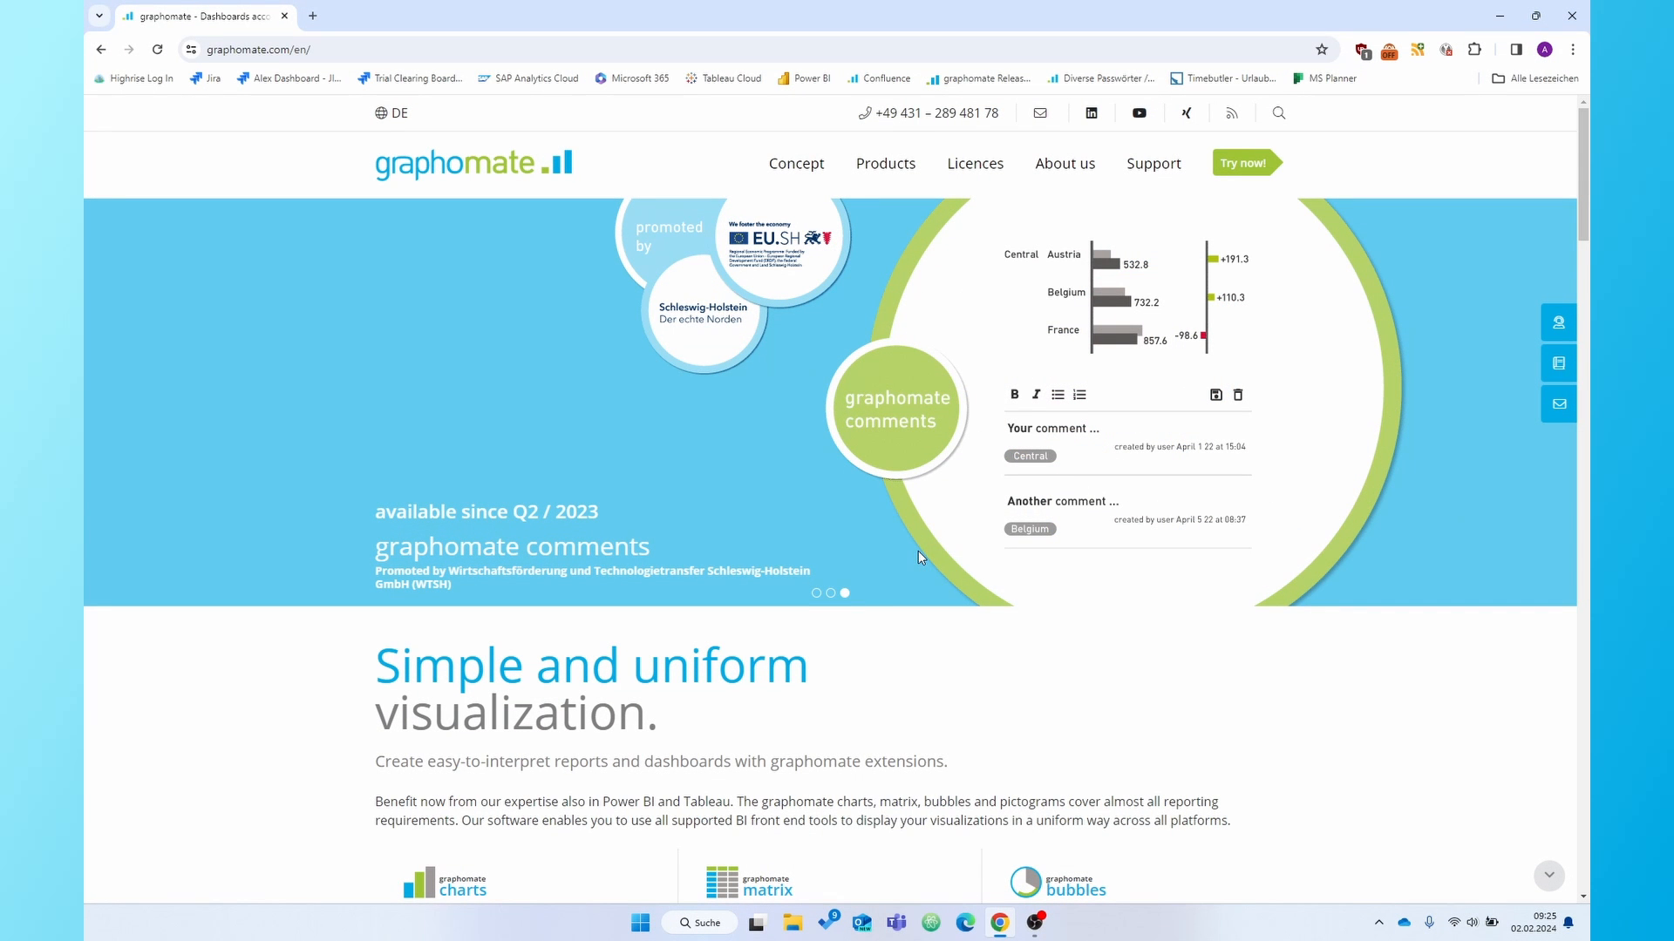
mouse_move(1151, 177)
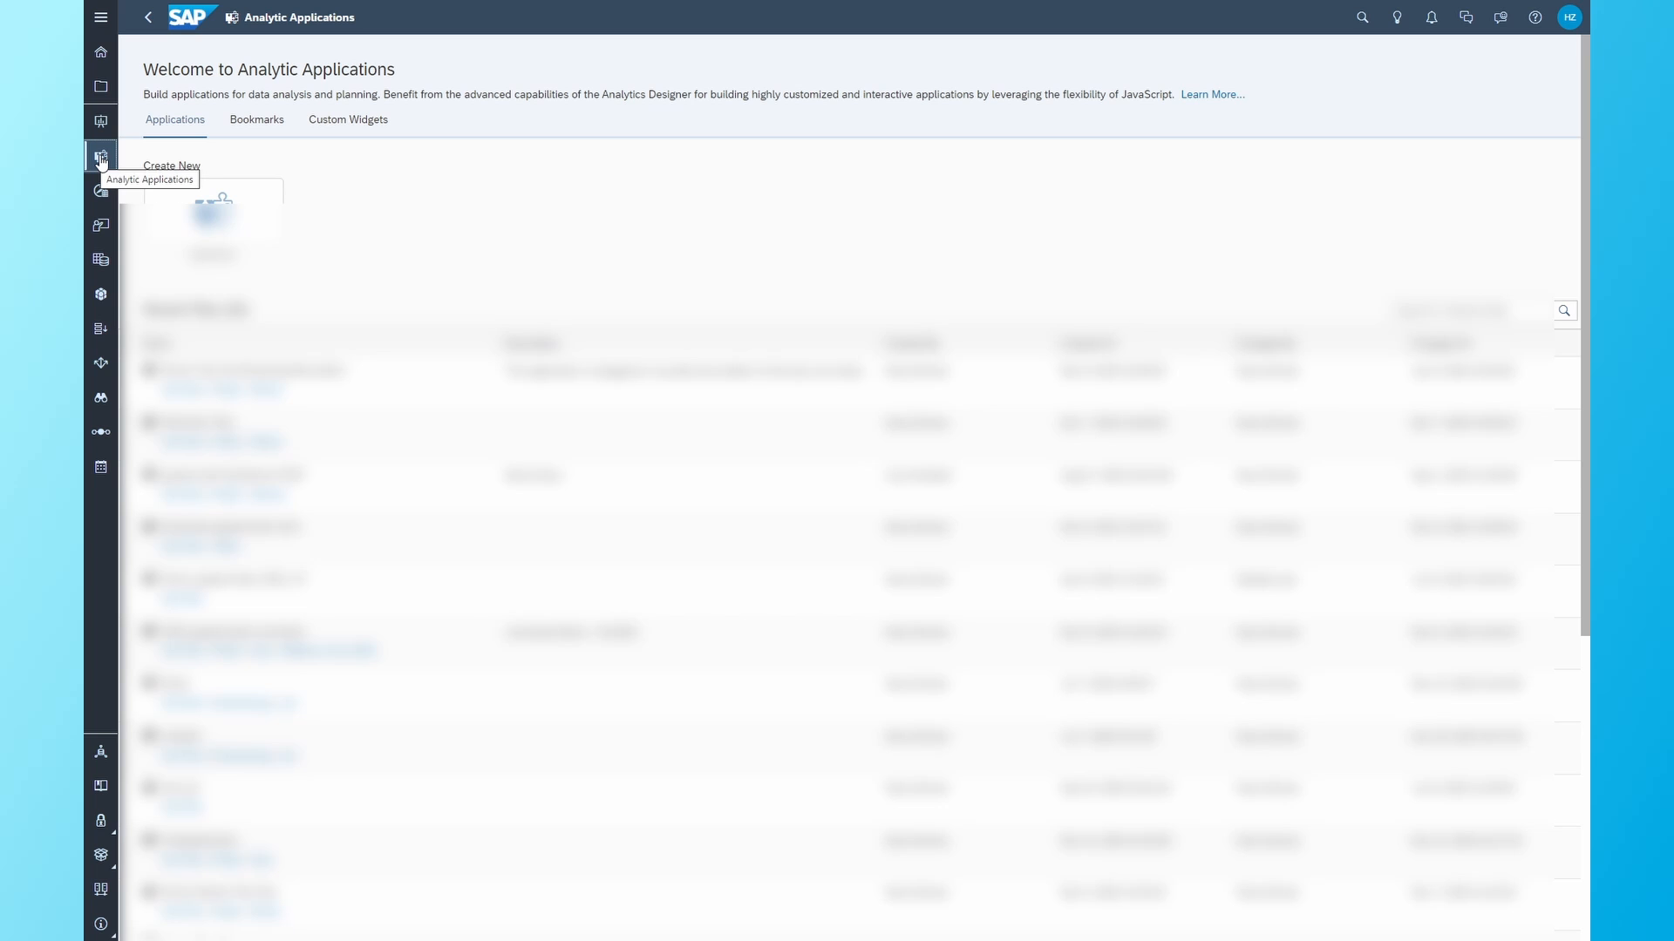
- Start uploading a JSON file as a new custom widget for analytic applications, and cancel the file selection
click(340, 122)
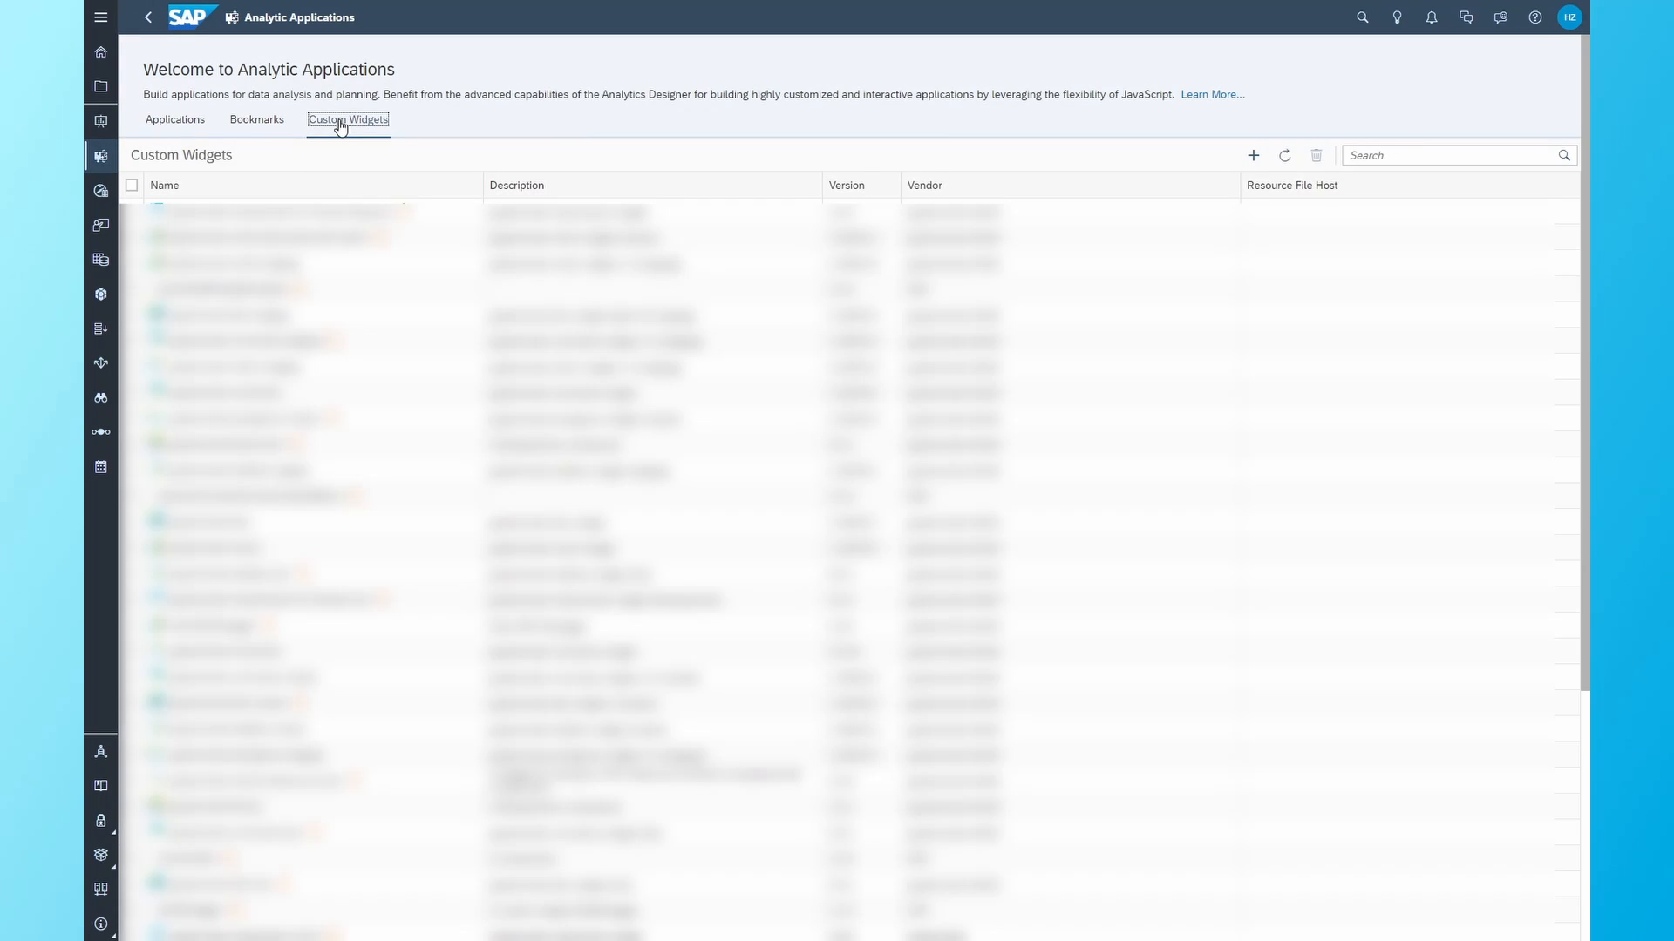
click(1254, 157)
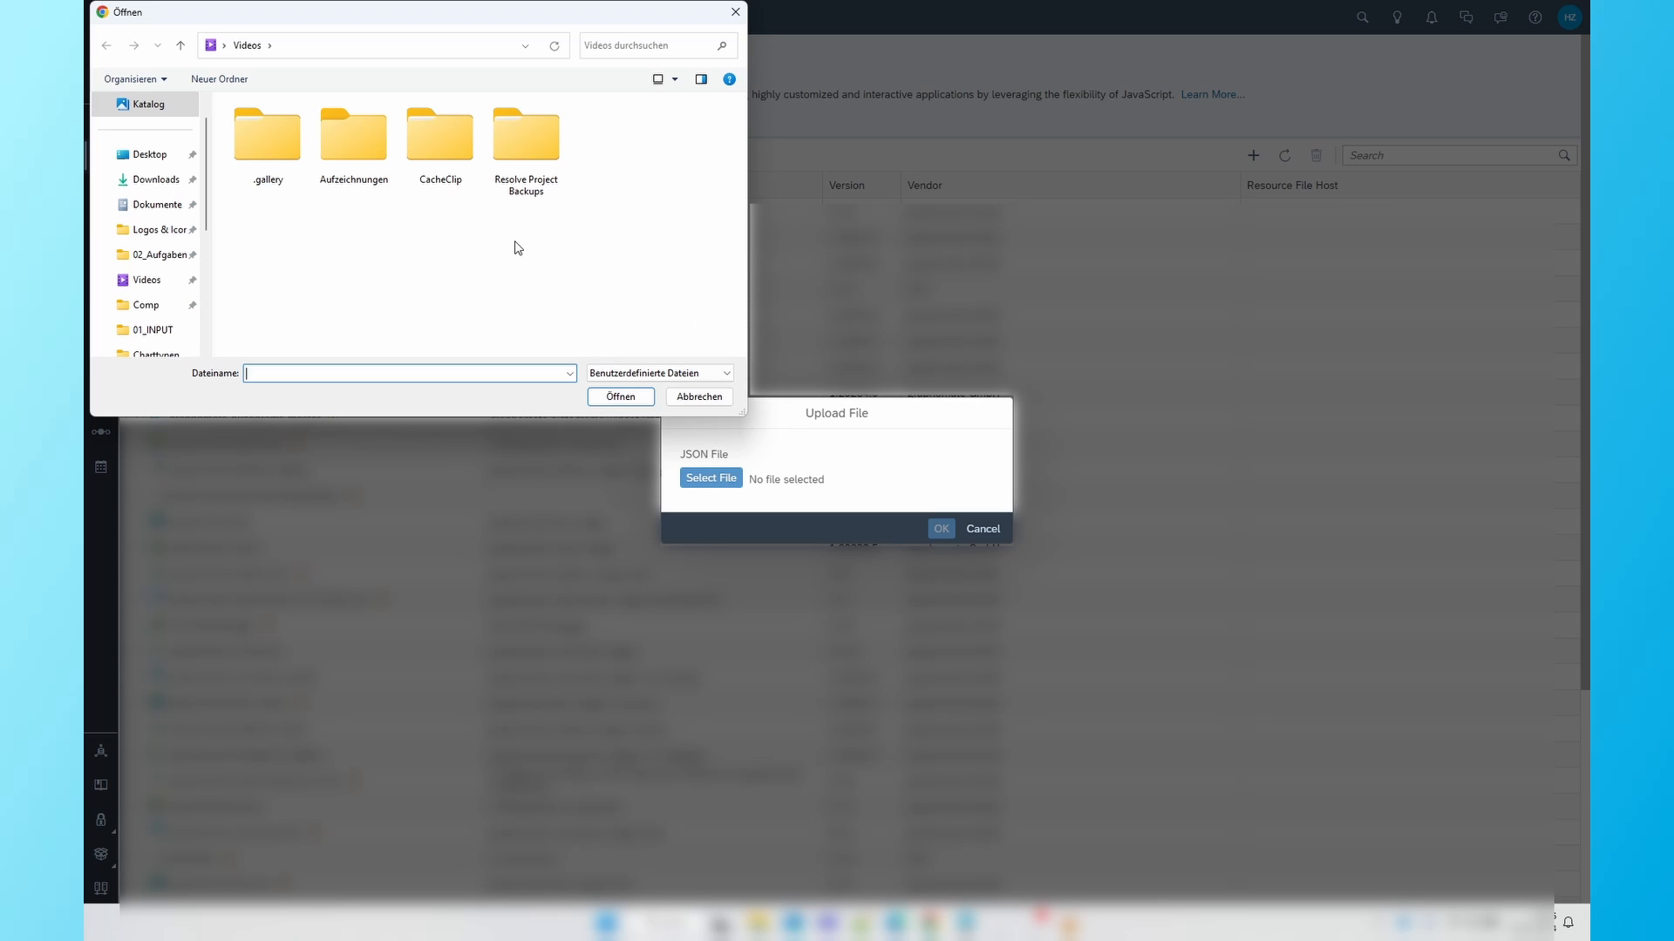
click(697, 396)
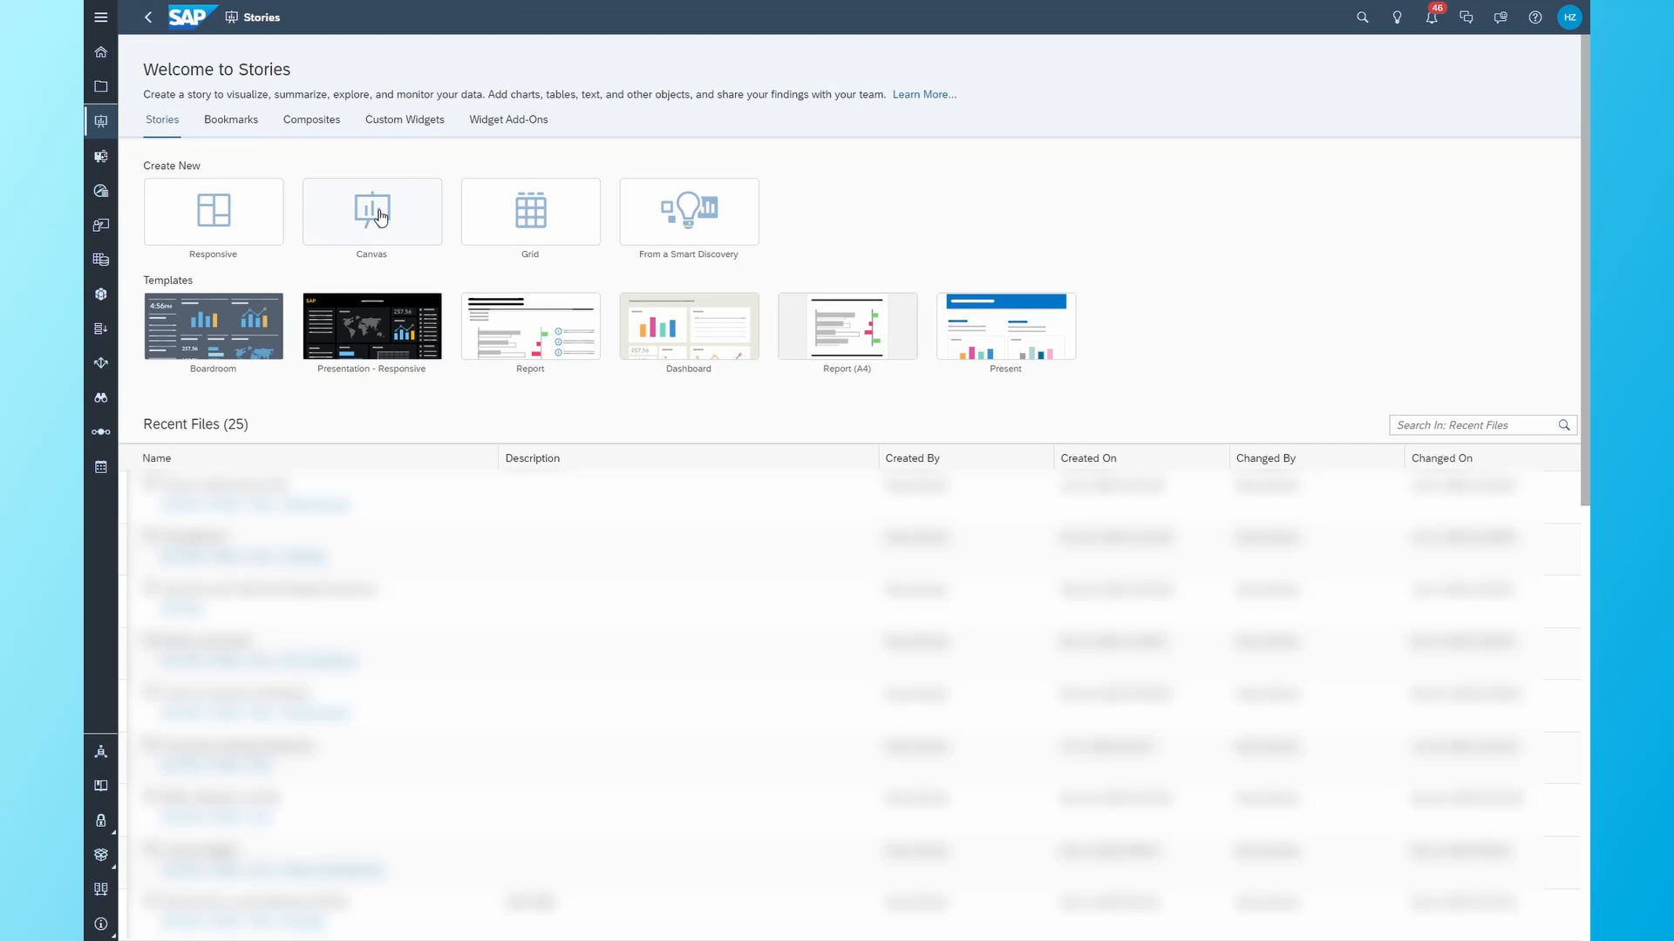
- Create a new canvas story using the Optimized Design Experience
click(381, 217)
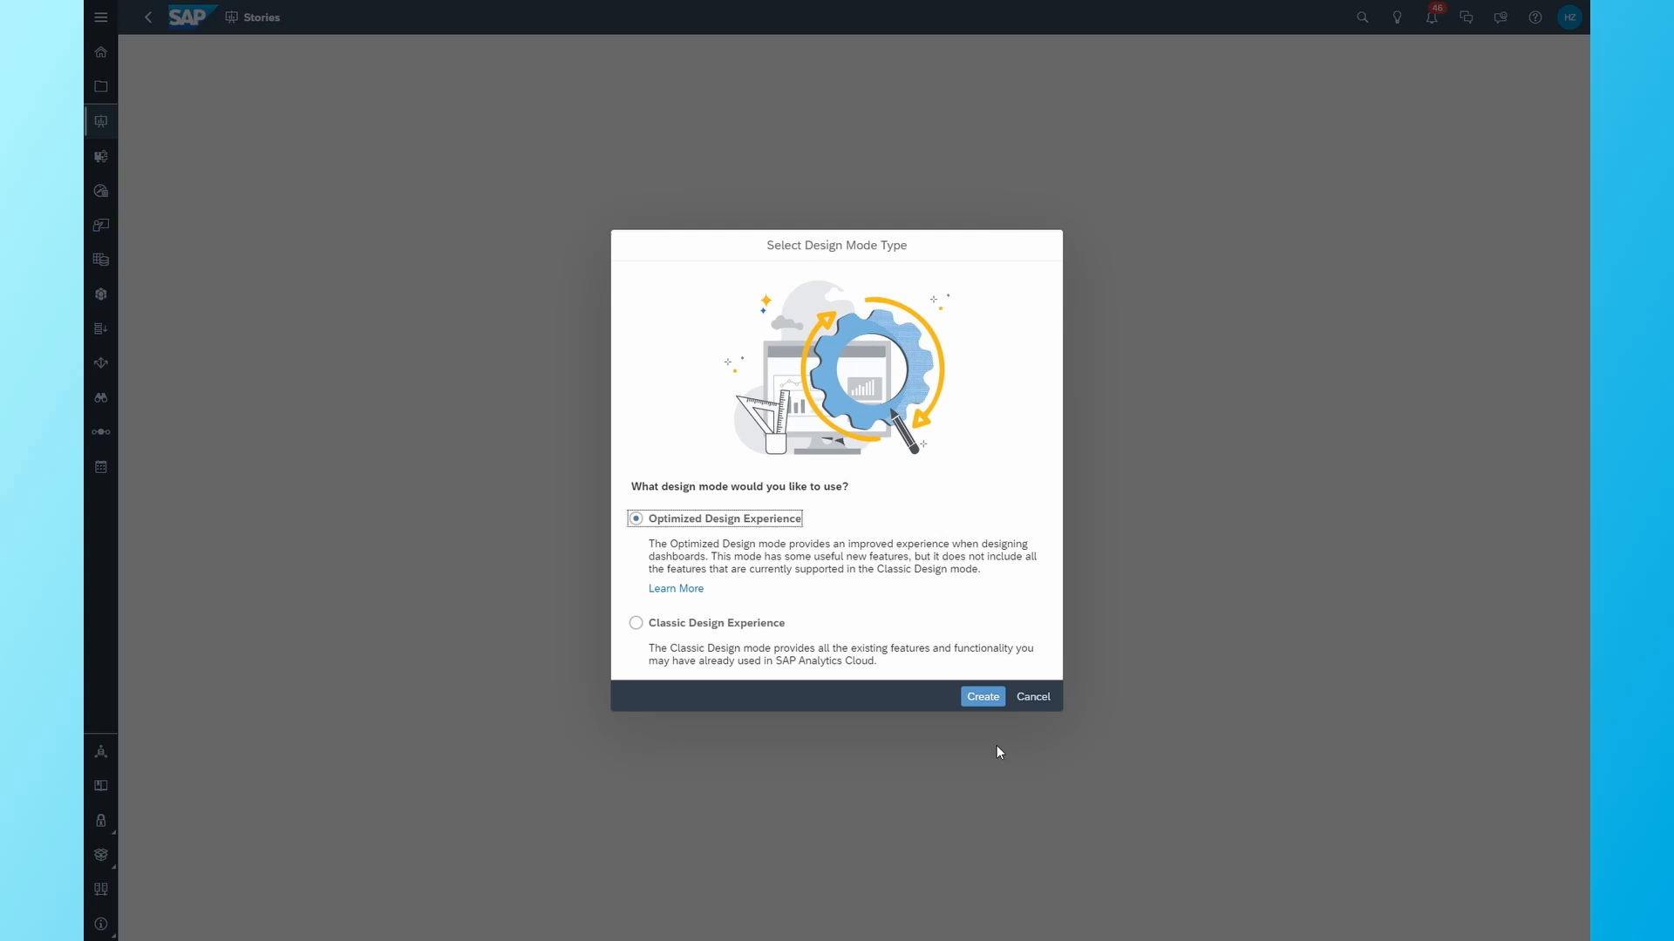
click(994, 697)
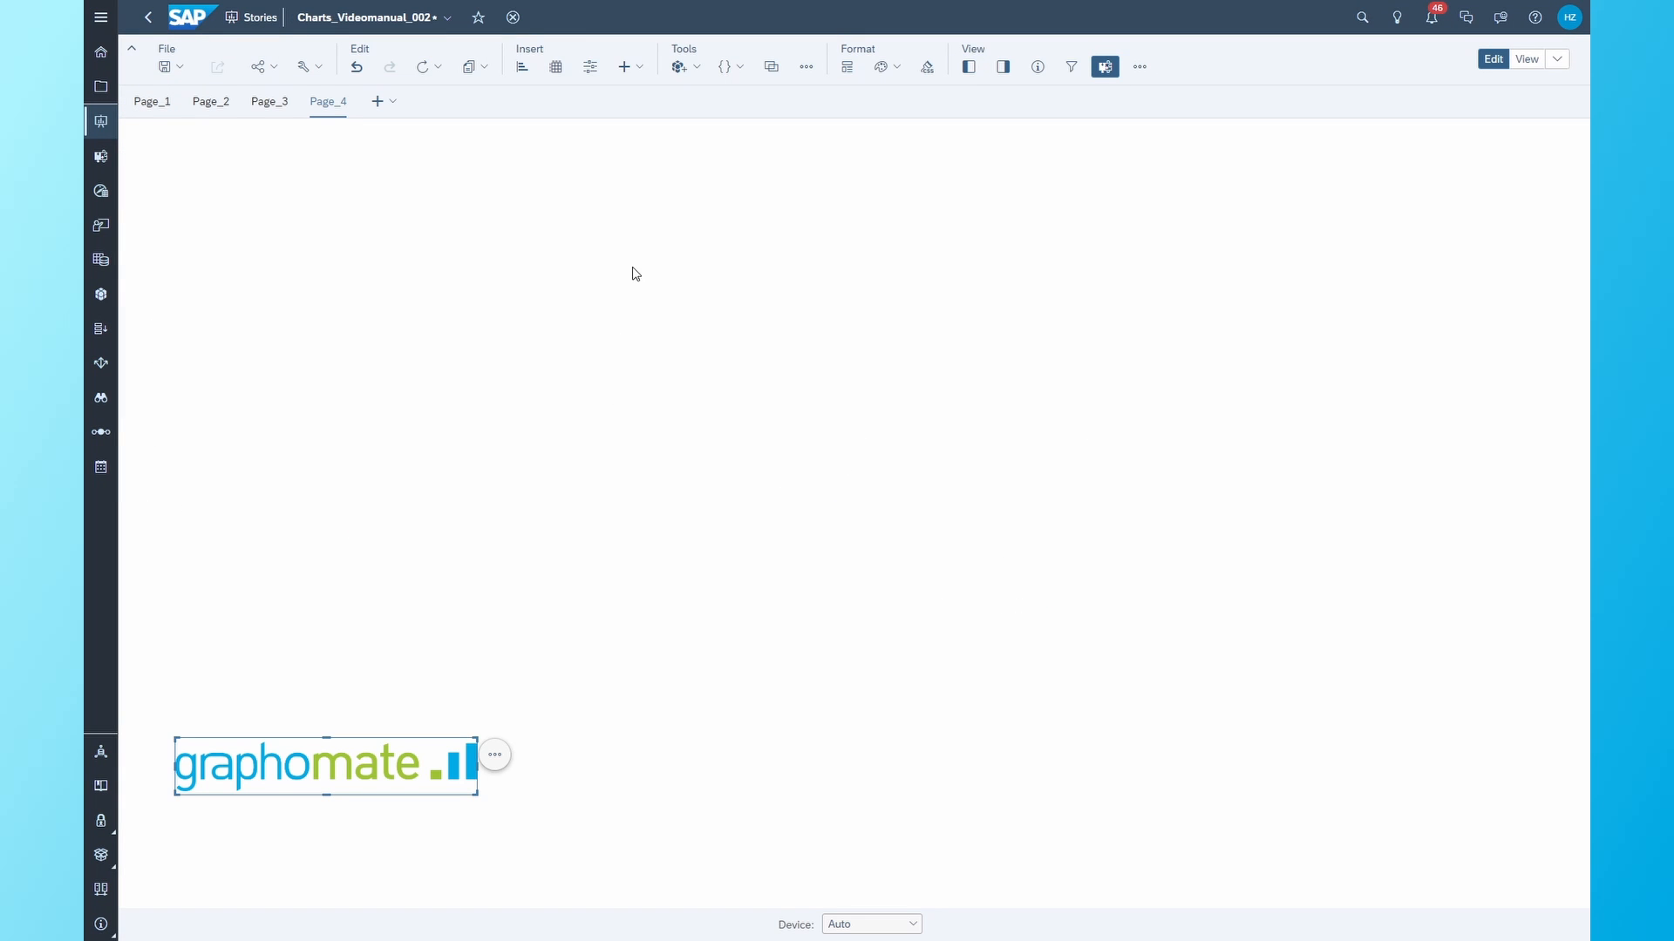
- Insert the graphomate-charts v1.20233.5 custom widget on Page_4 and assign the MOD_DemoSales_Measures model to it
click(629, 68)
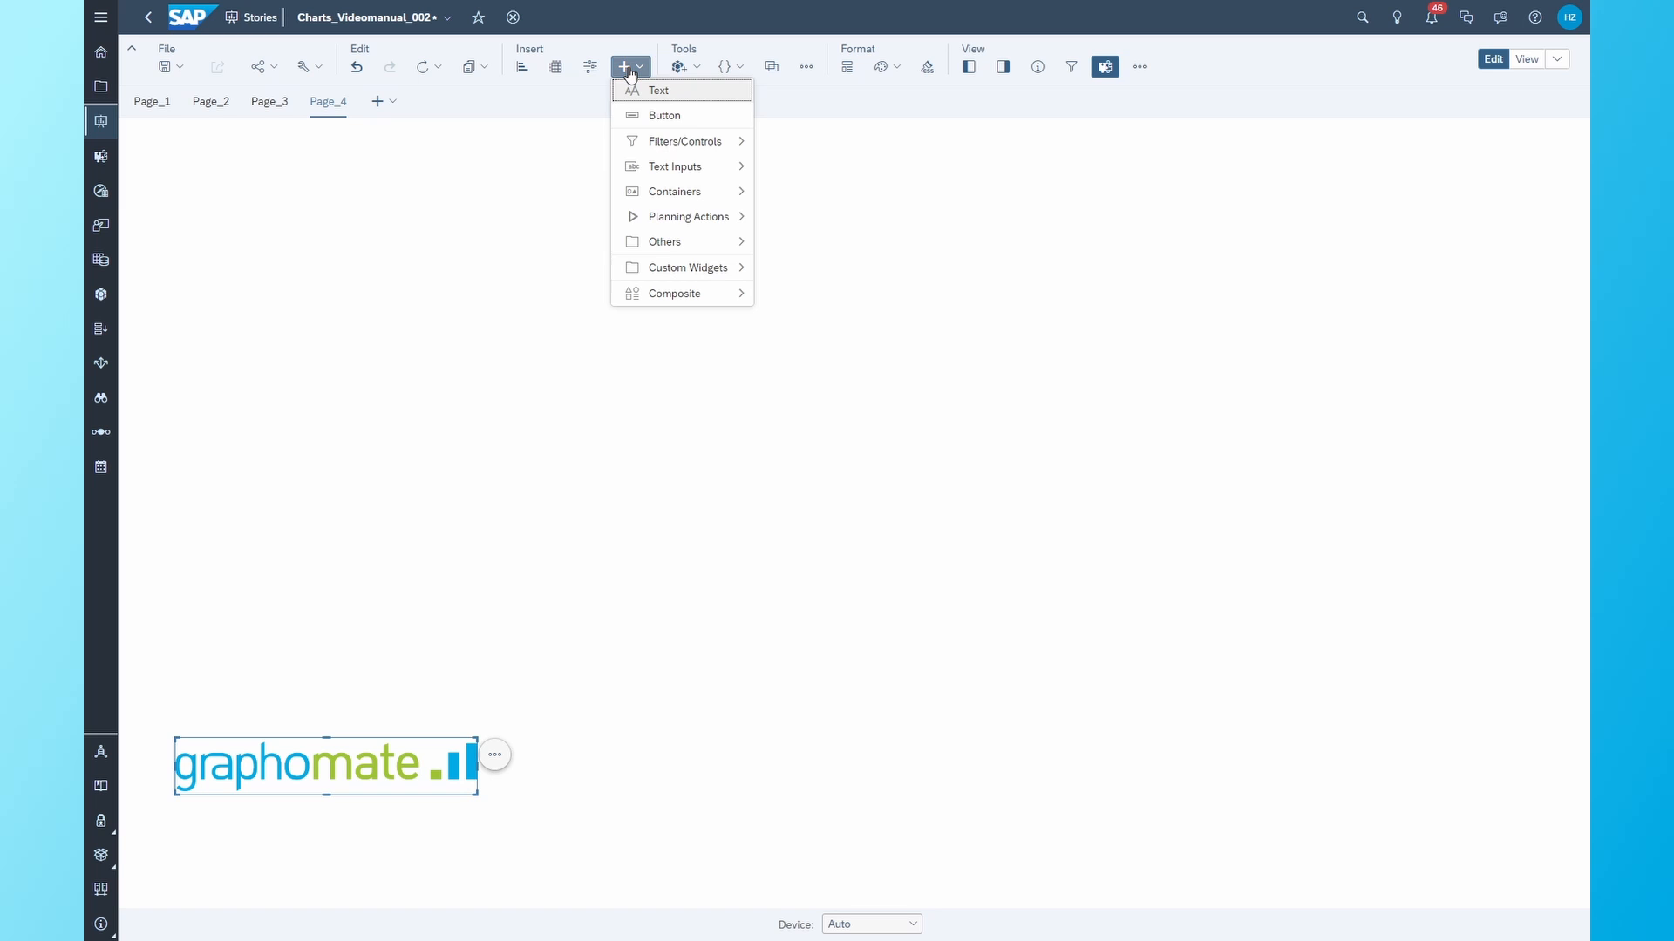
mouse_move(687, 271)
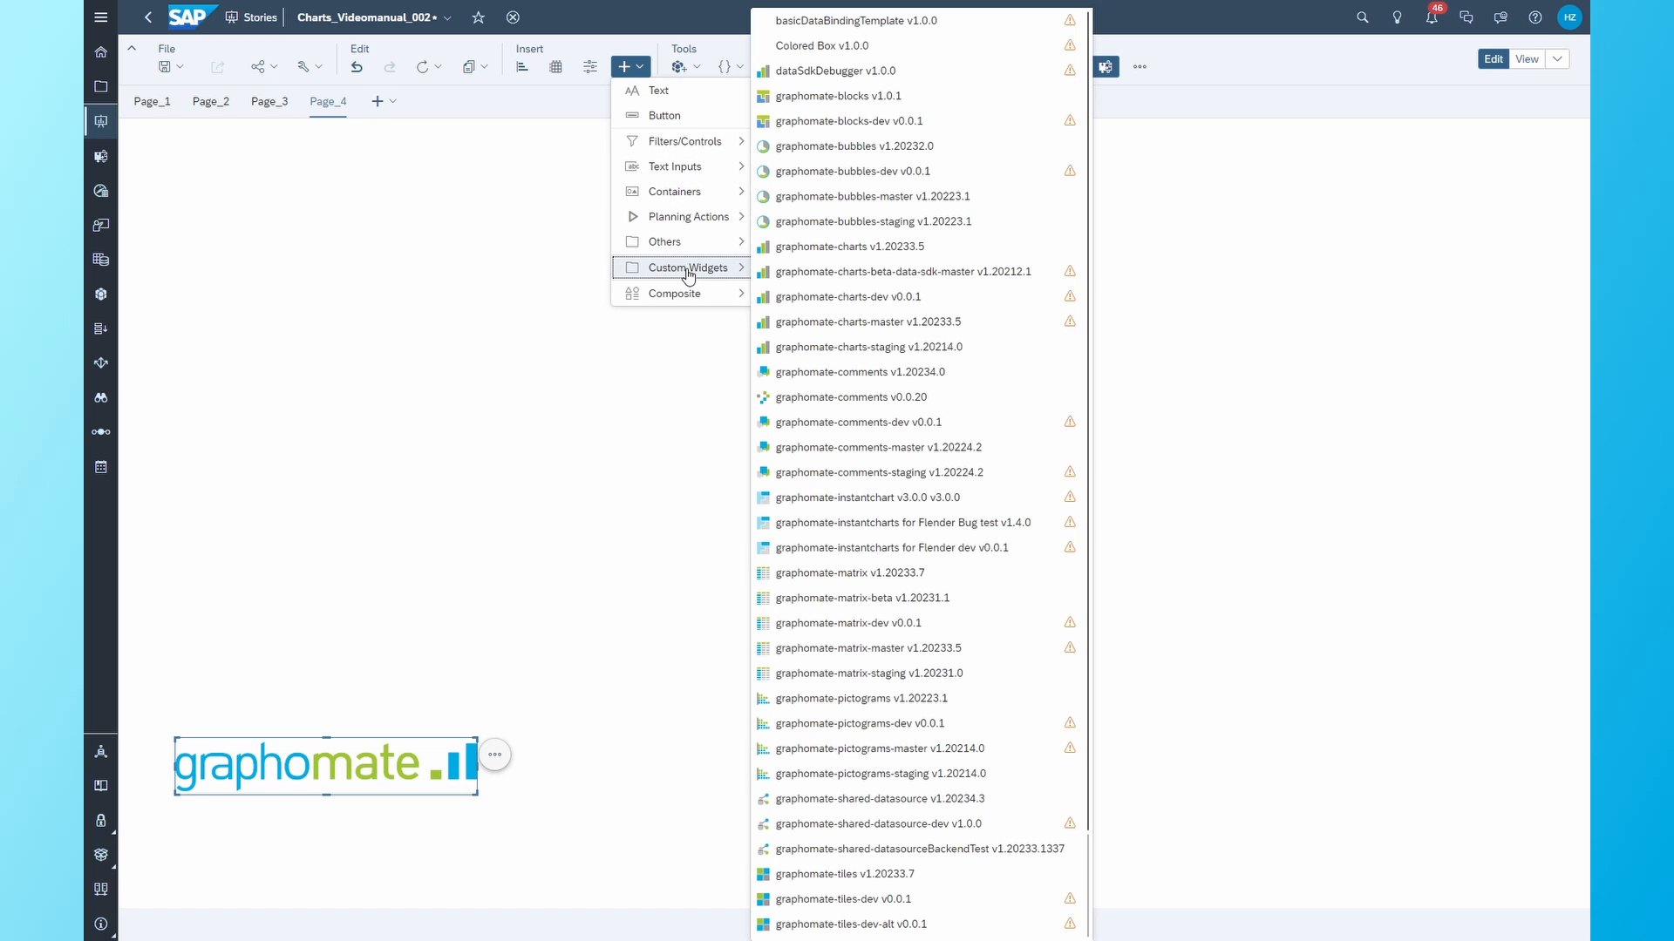
click(911, 248)
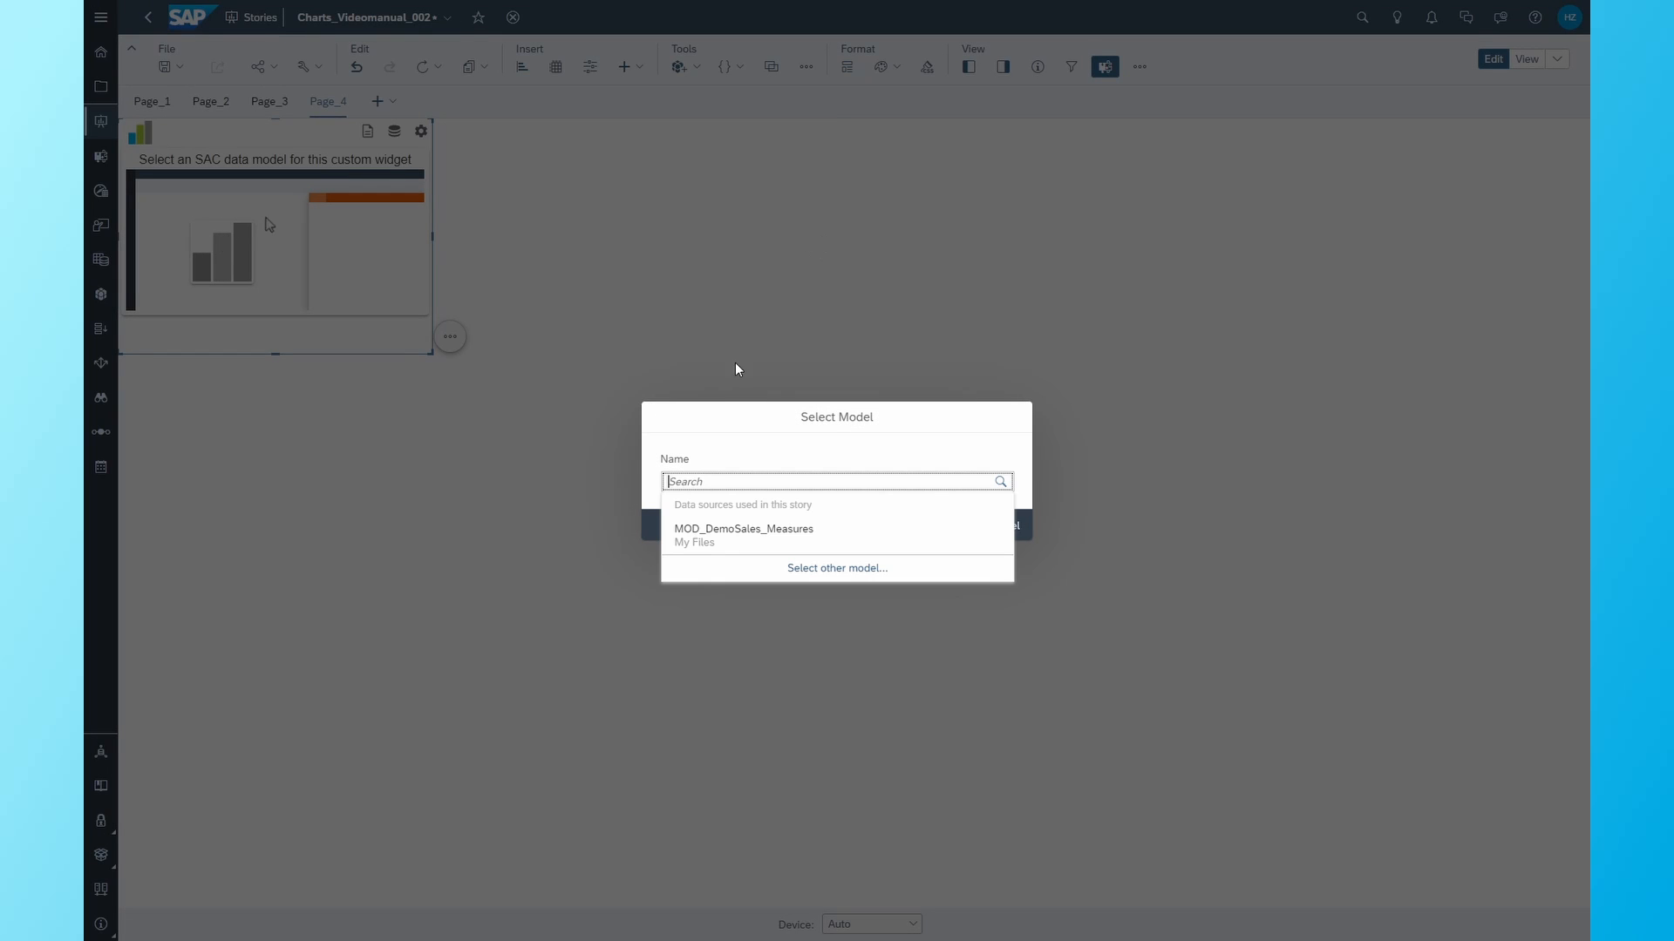
click(740, 536)
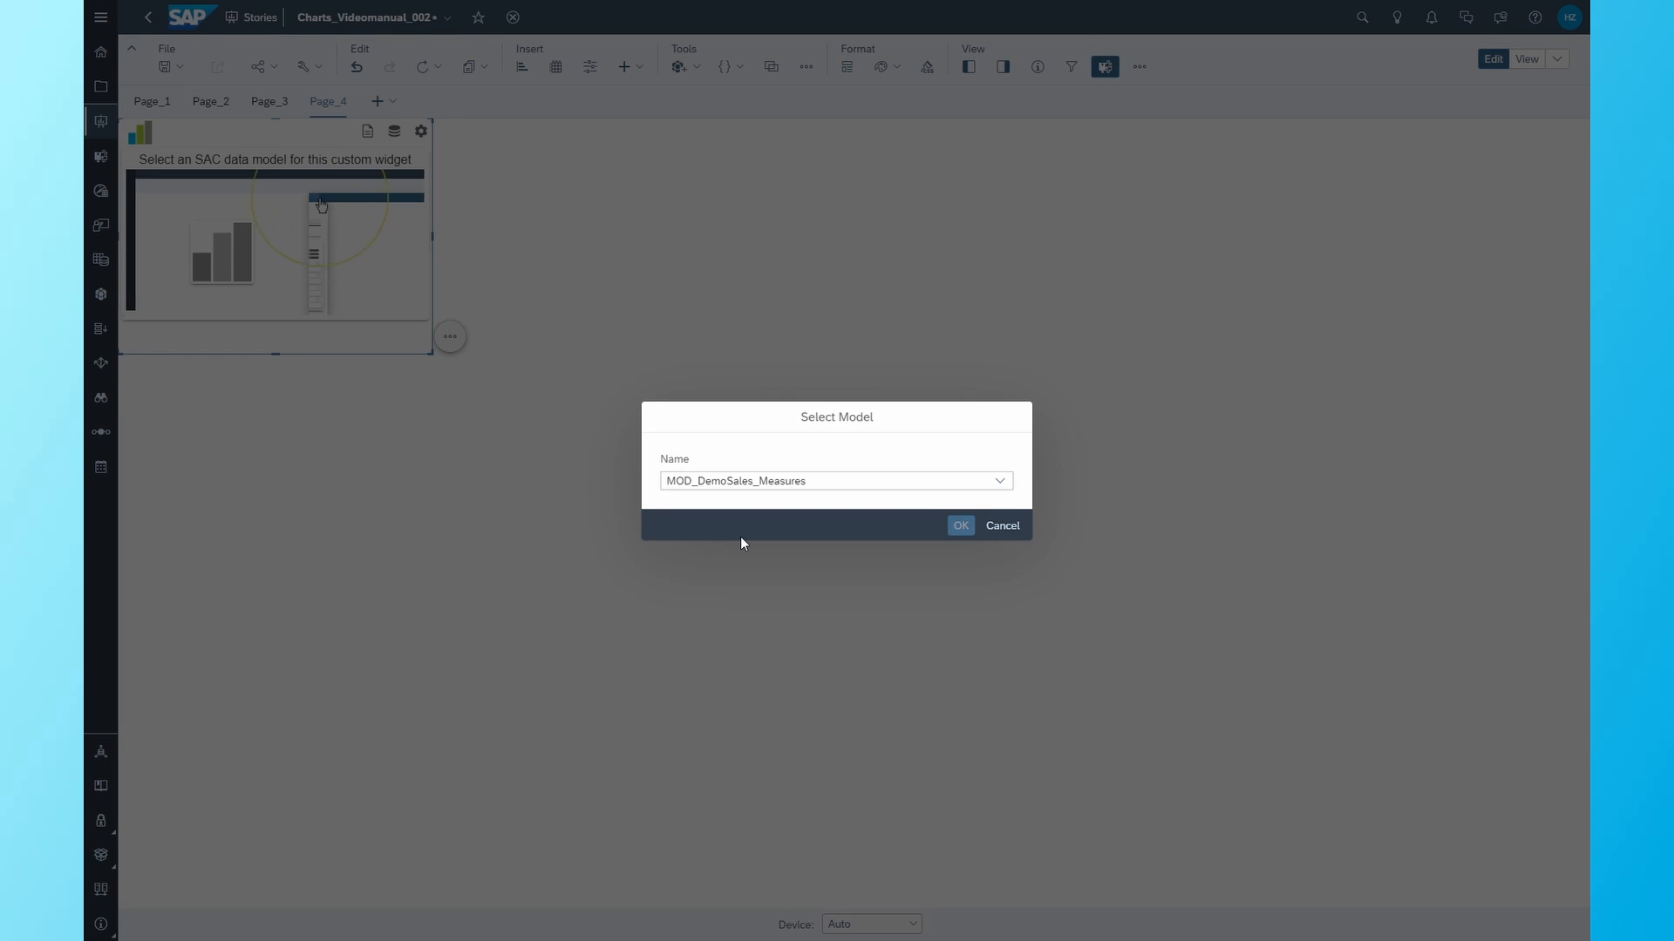
click(961, 526)
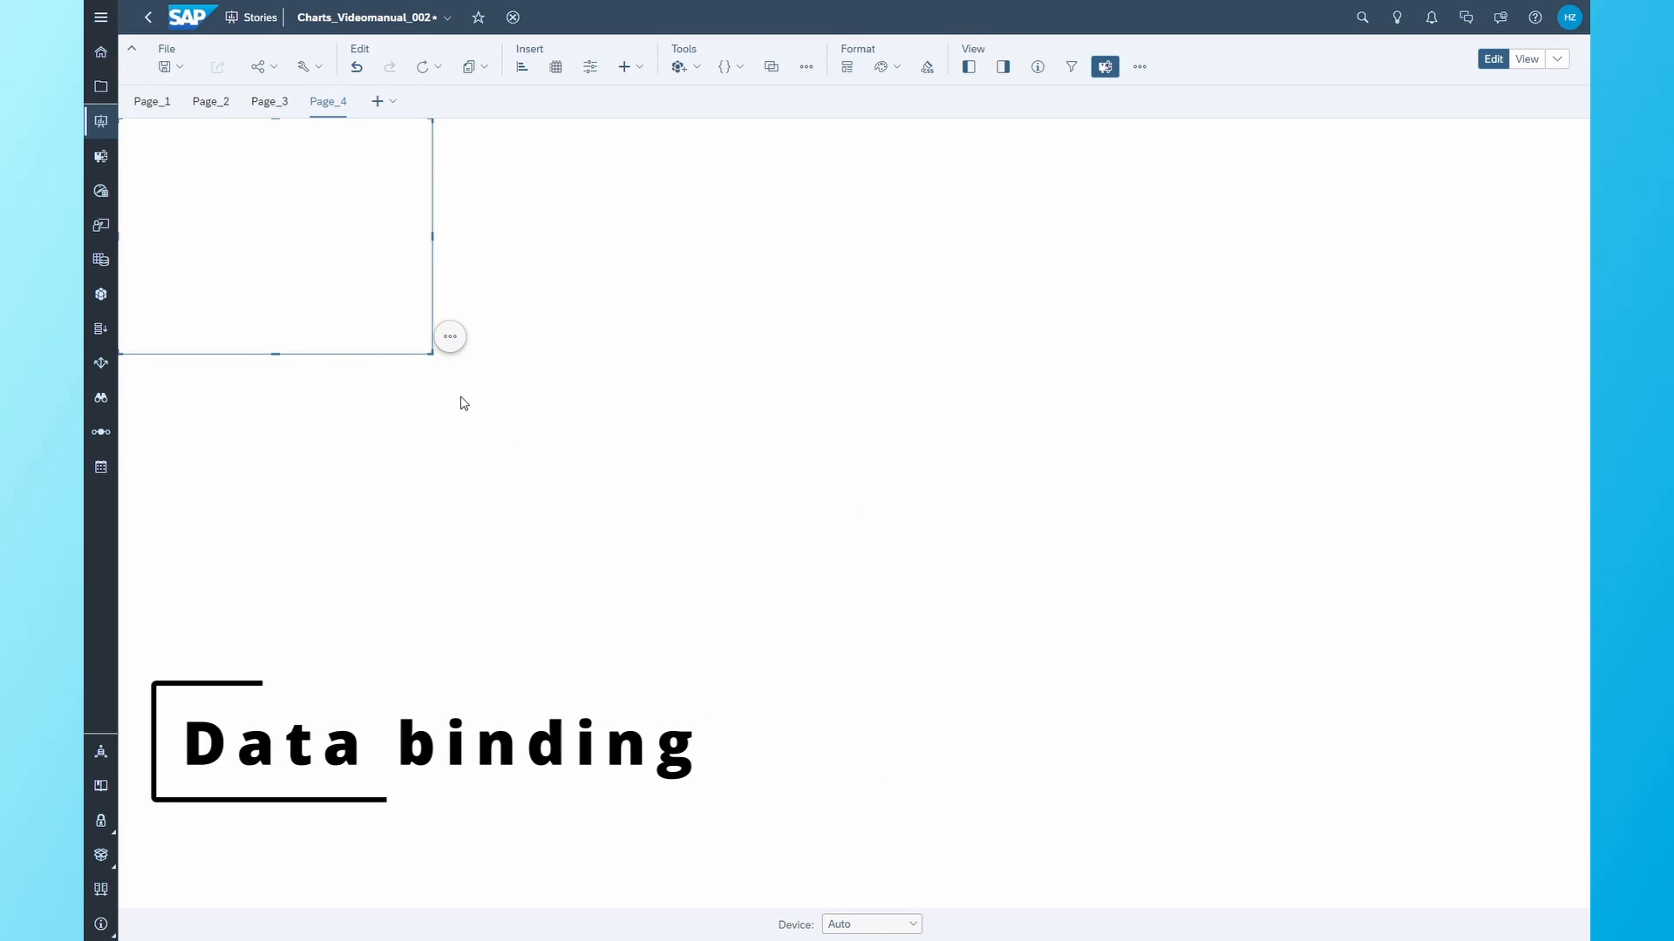
- Enlarge and reposition the chart widget on the page, and add Revenue as its measure
click(385, 142)
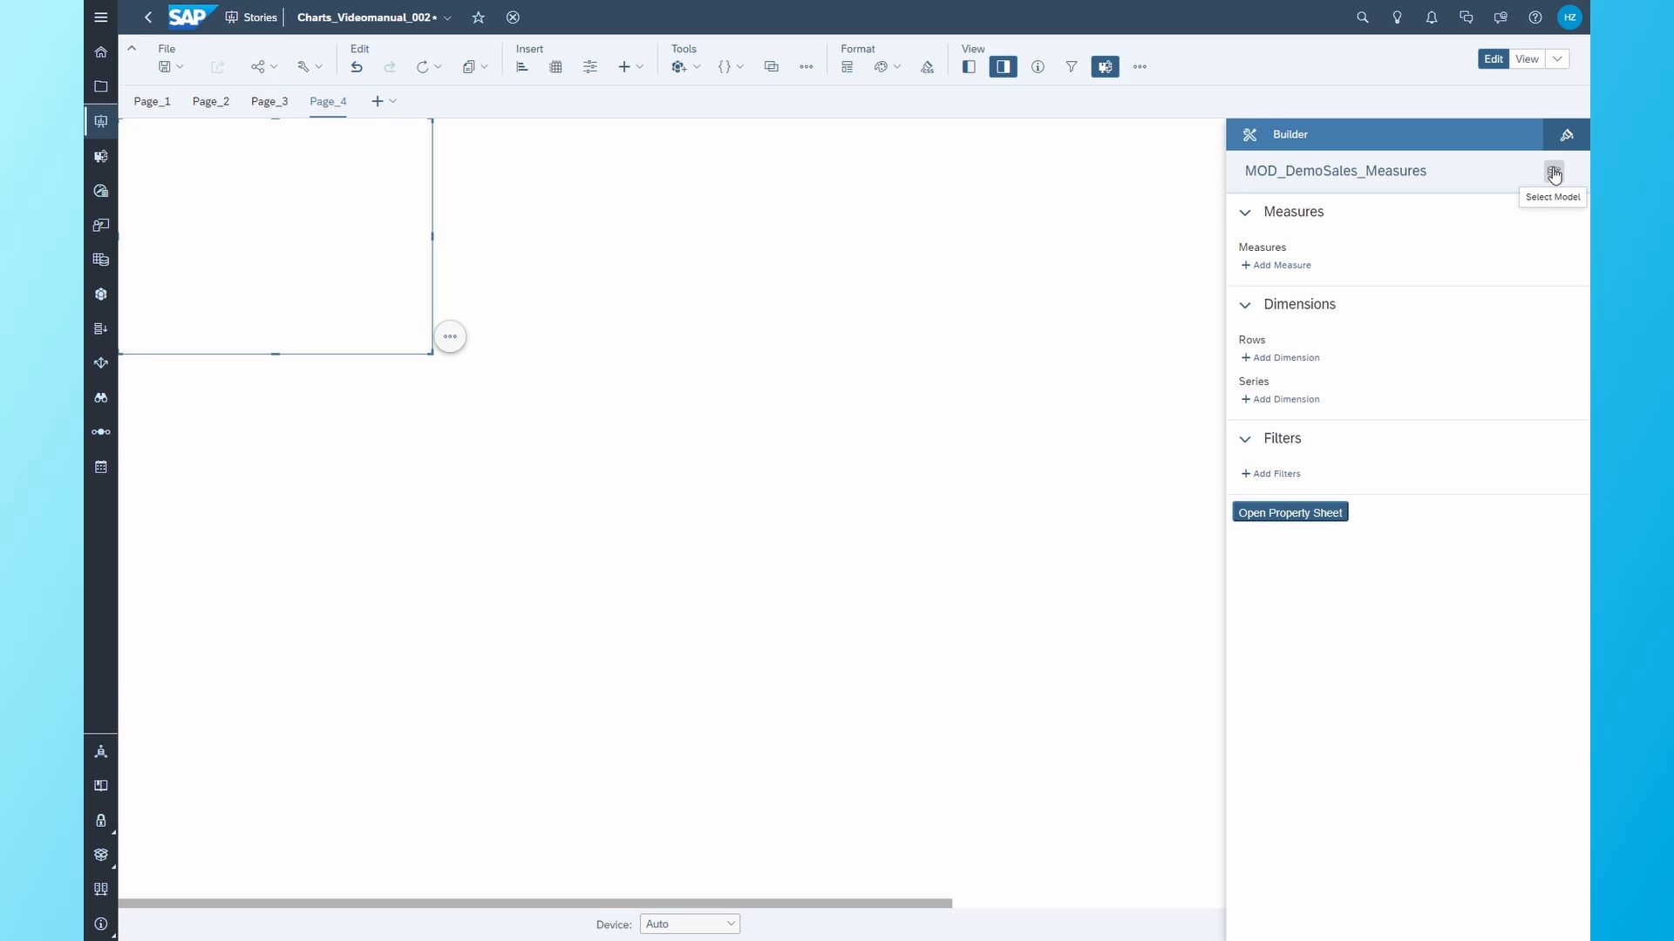
drag(557, 387, 633, 445)
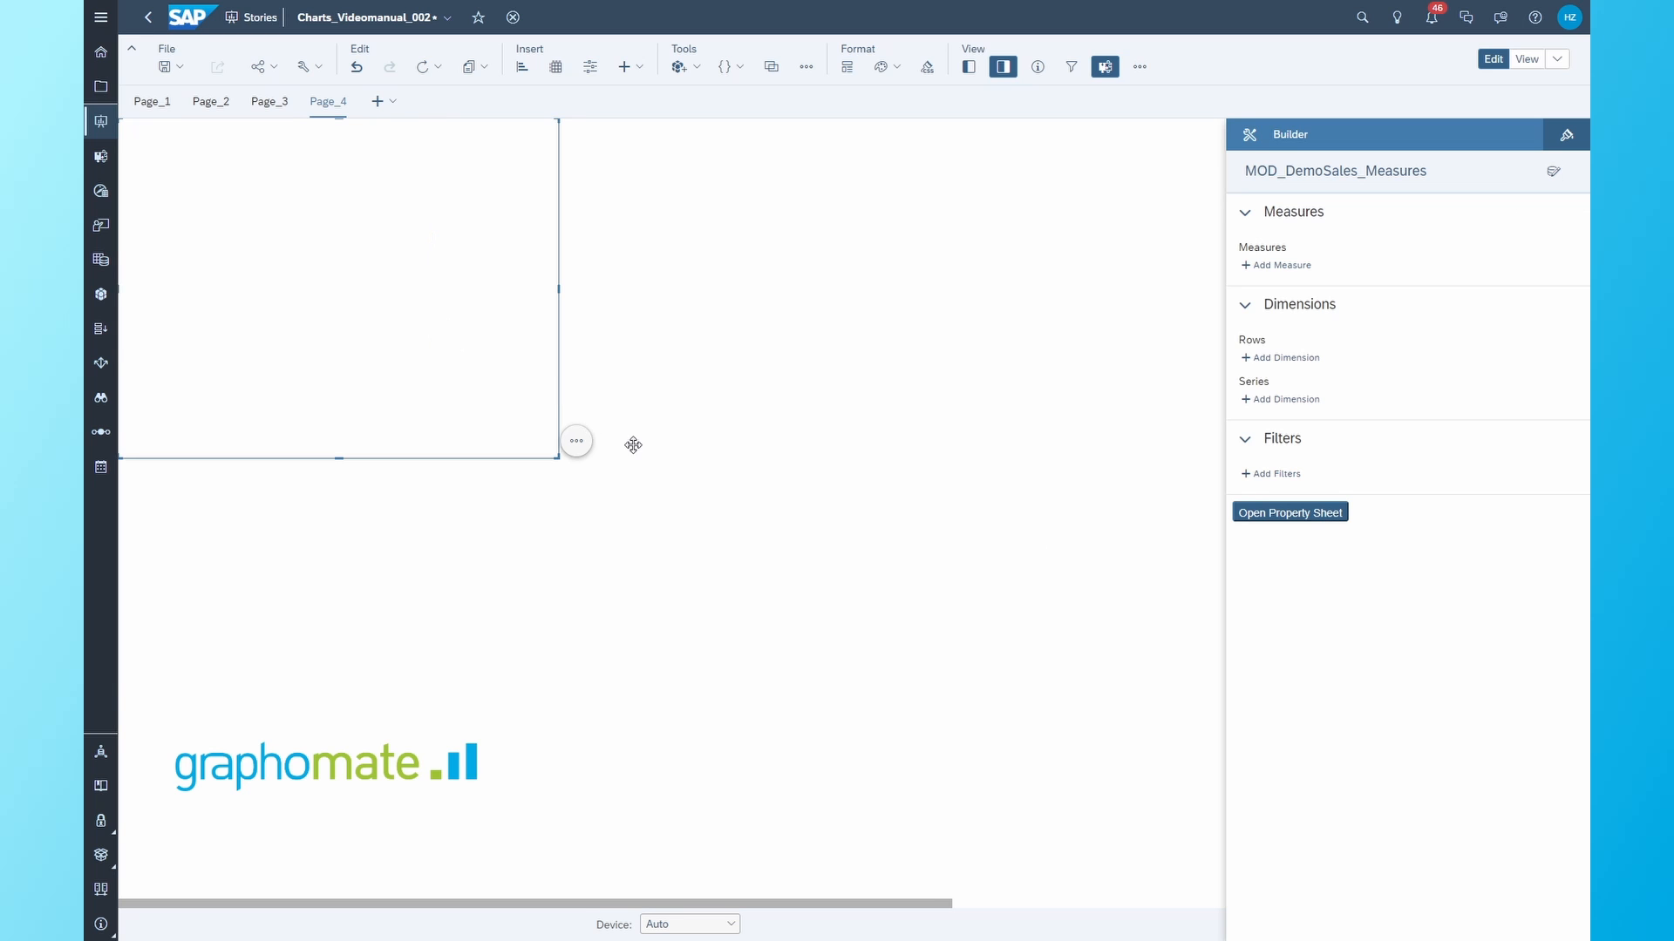
click(1284, 271)
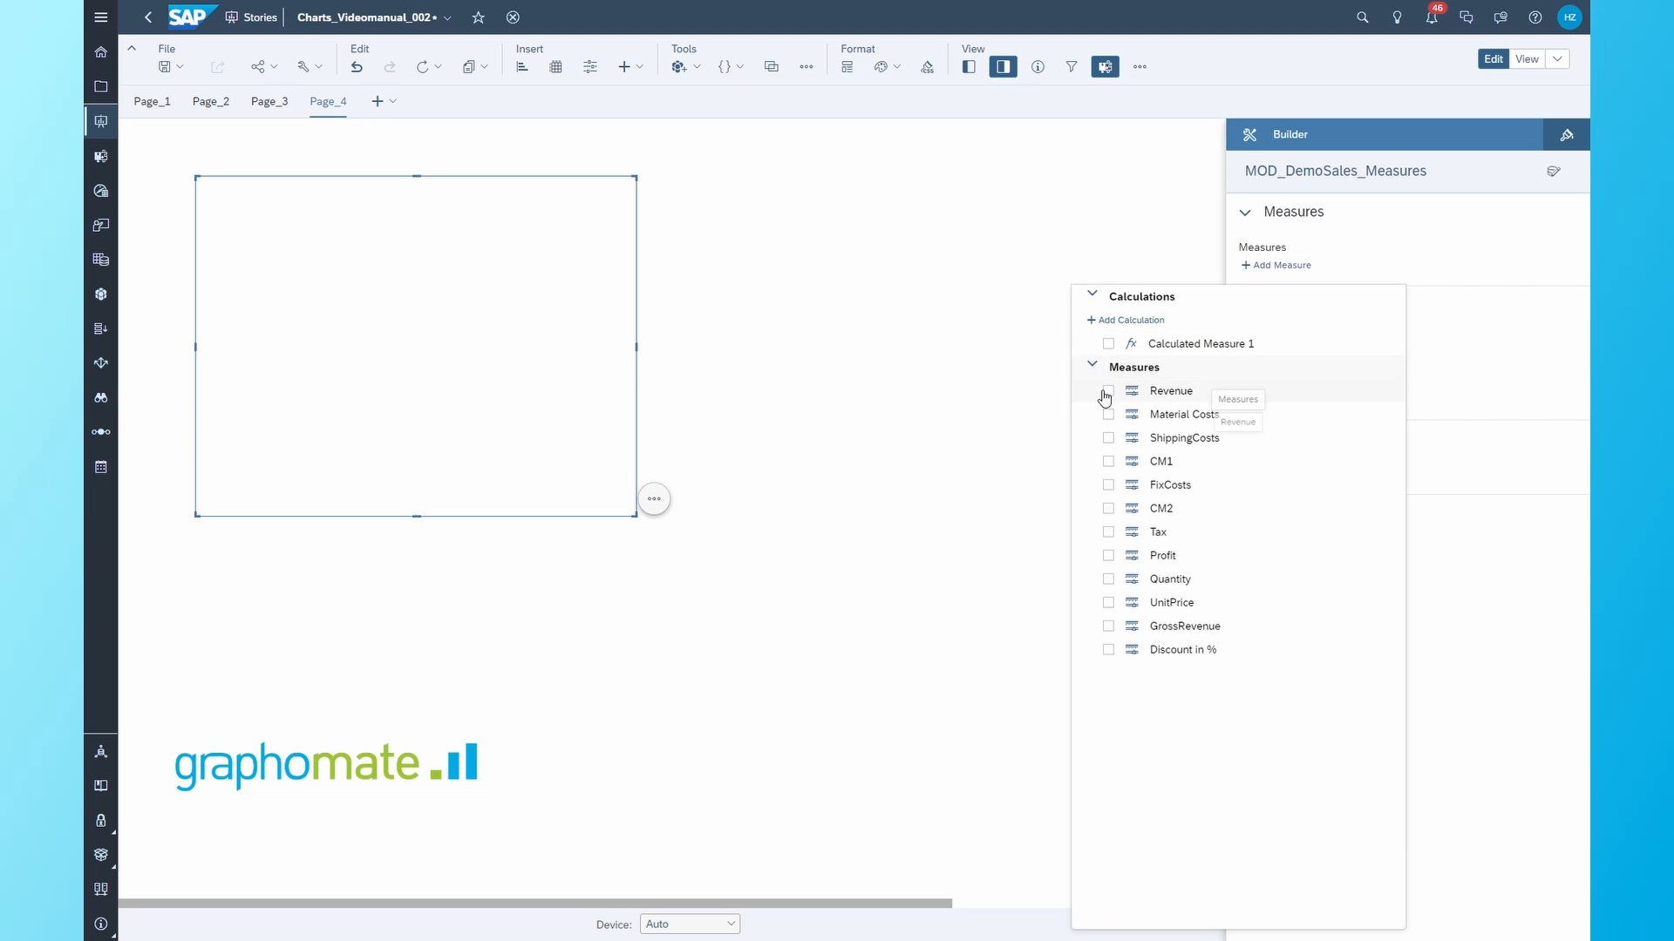
click(1452, 353)
- Add Sales Representative as the chart's row dimension and Version as its series dimension
click(1305, 391)
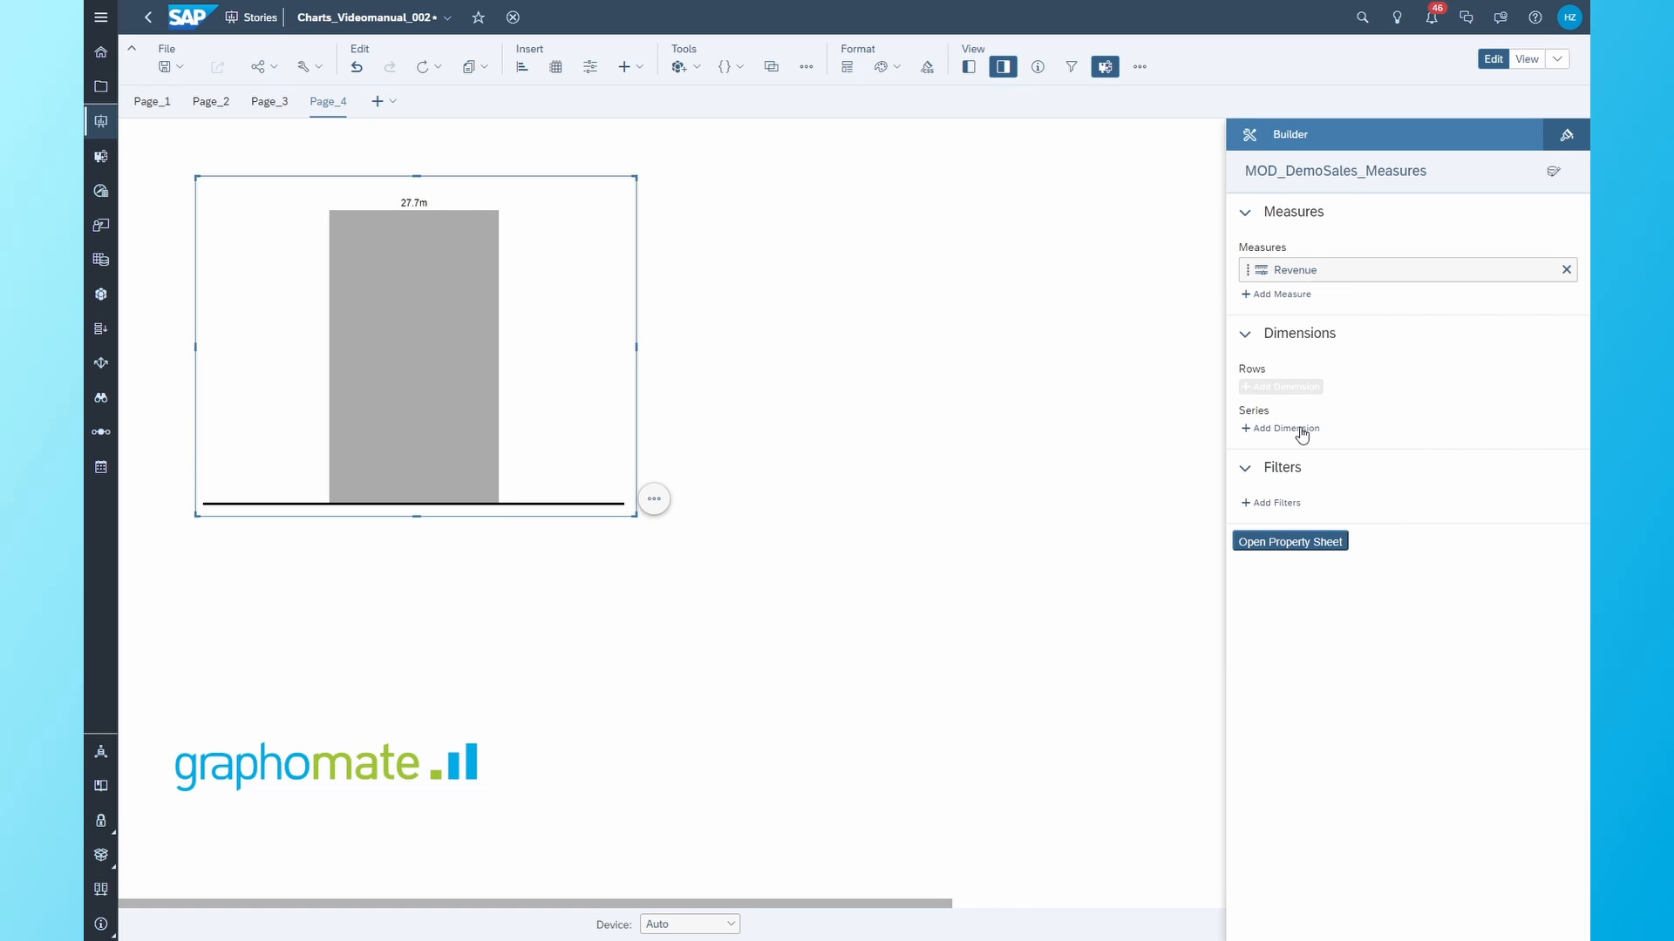
click(1304, 430)
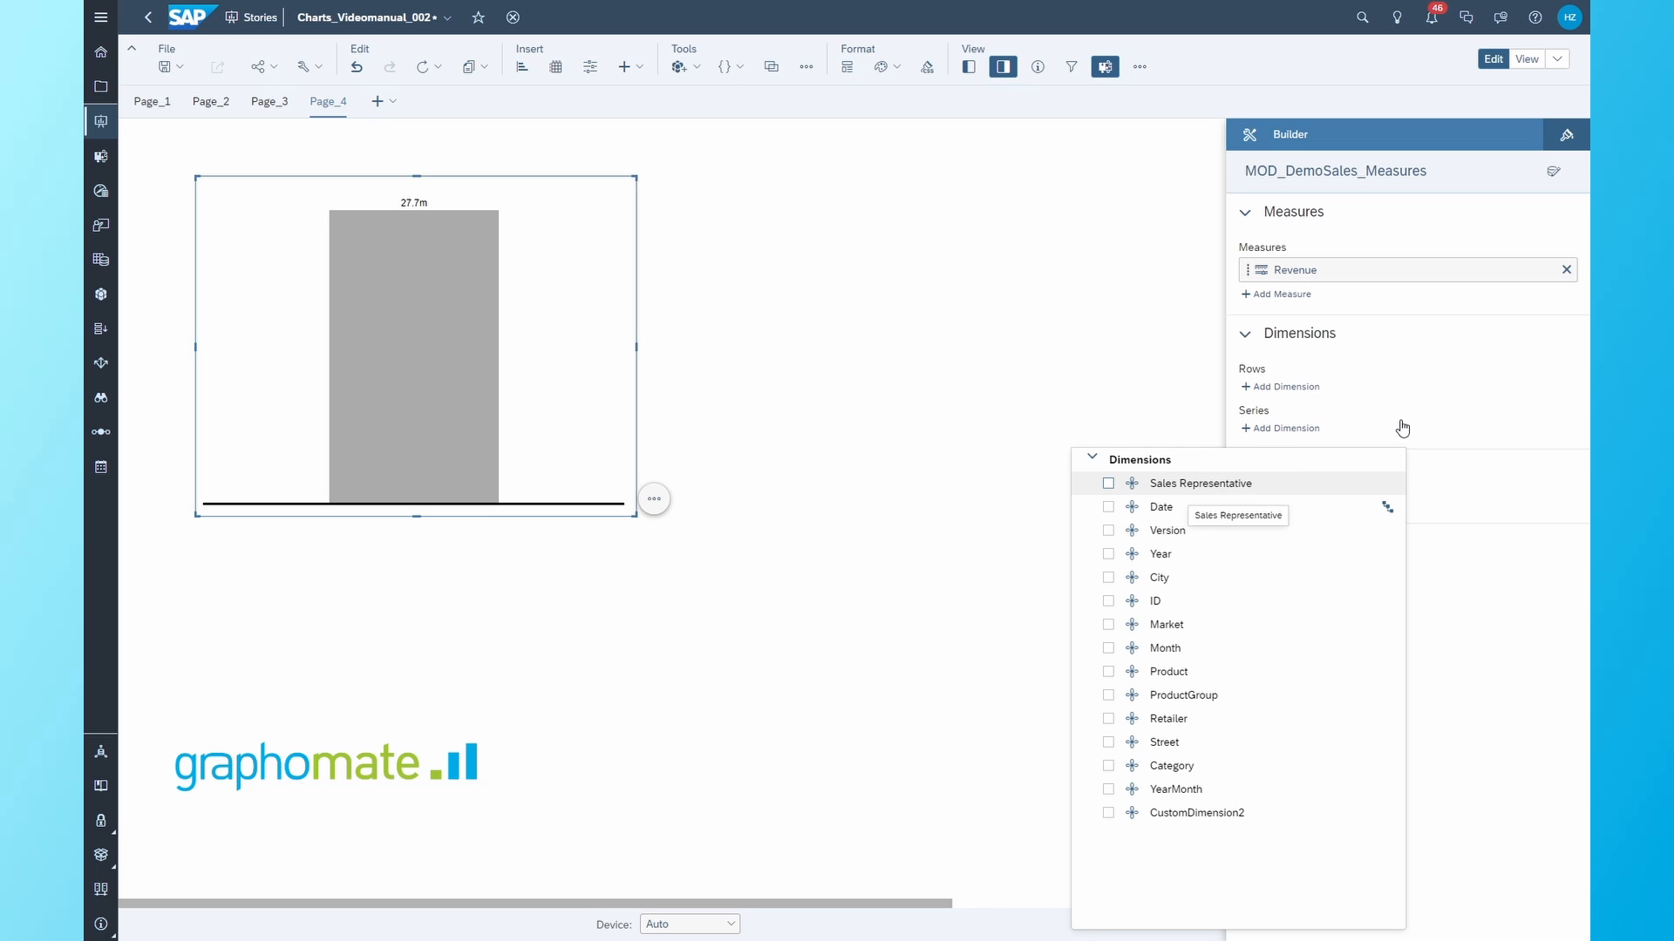
click(1360, 442)
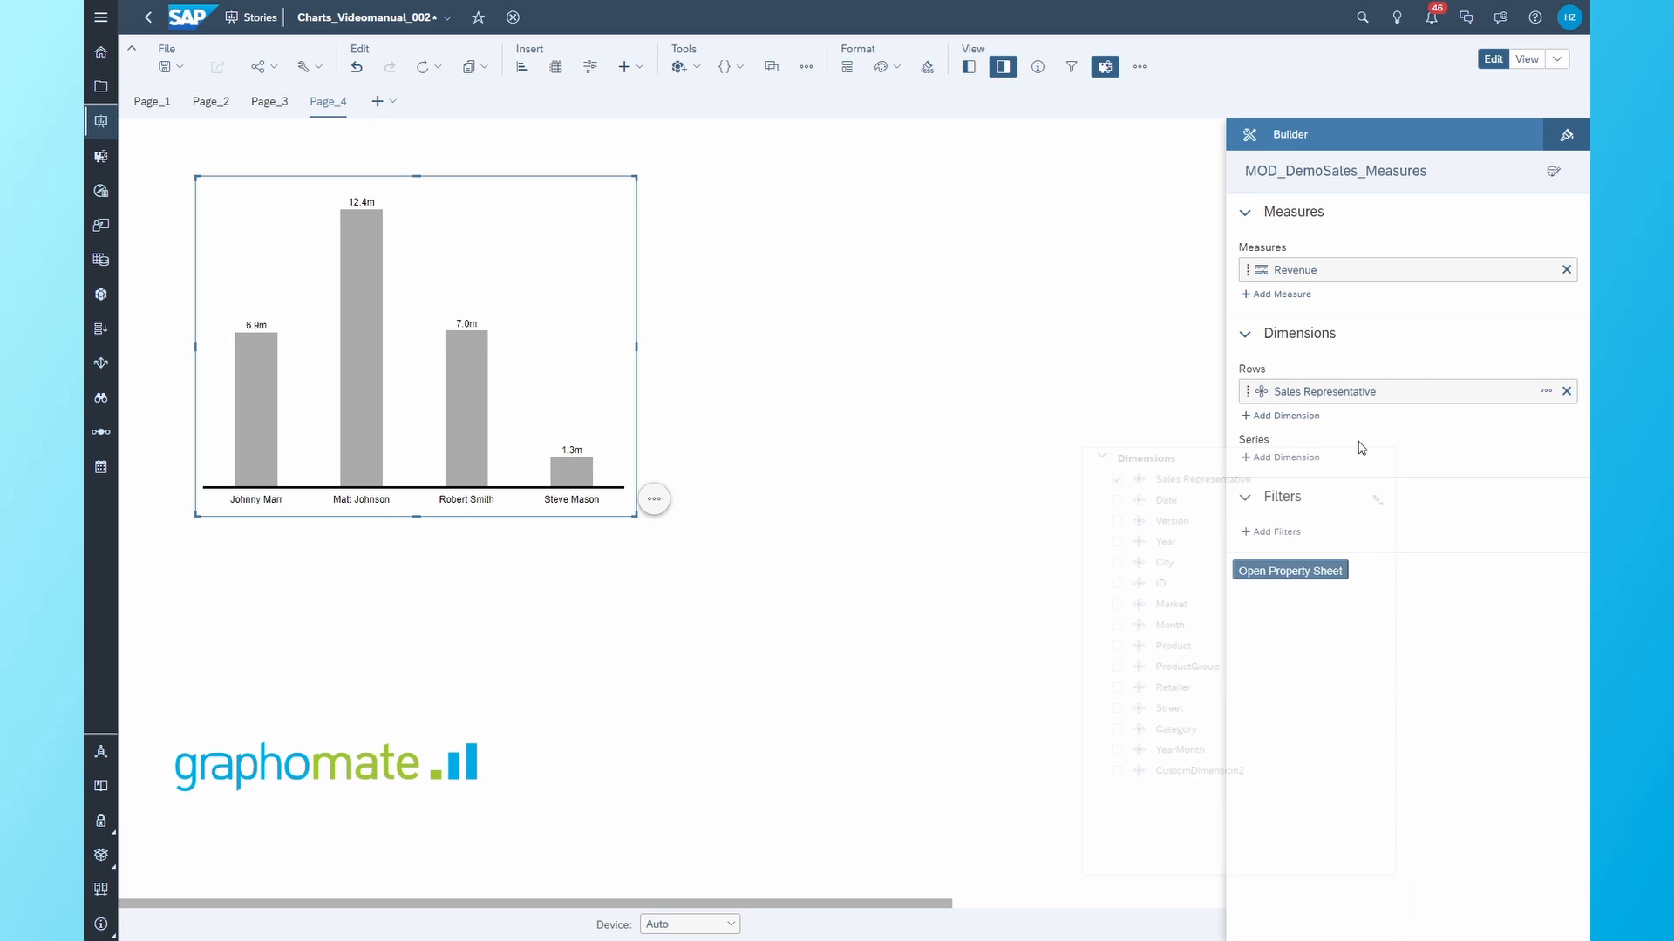
click(1277, 466)
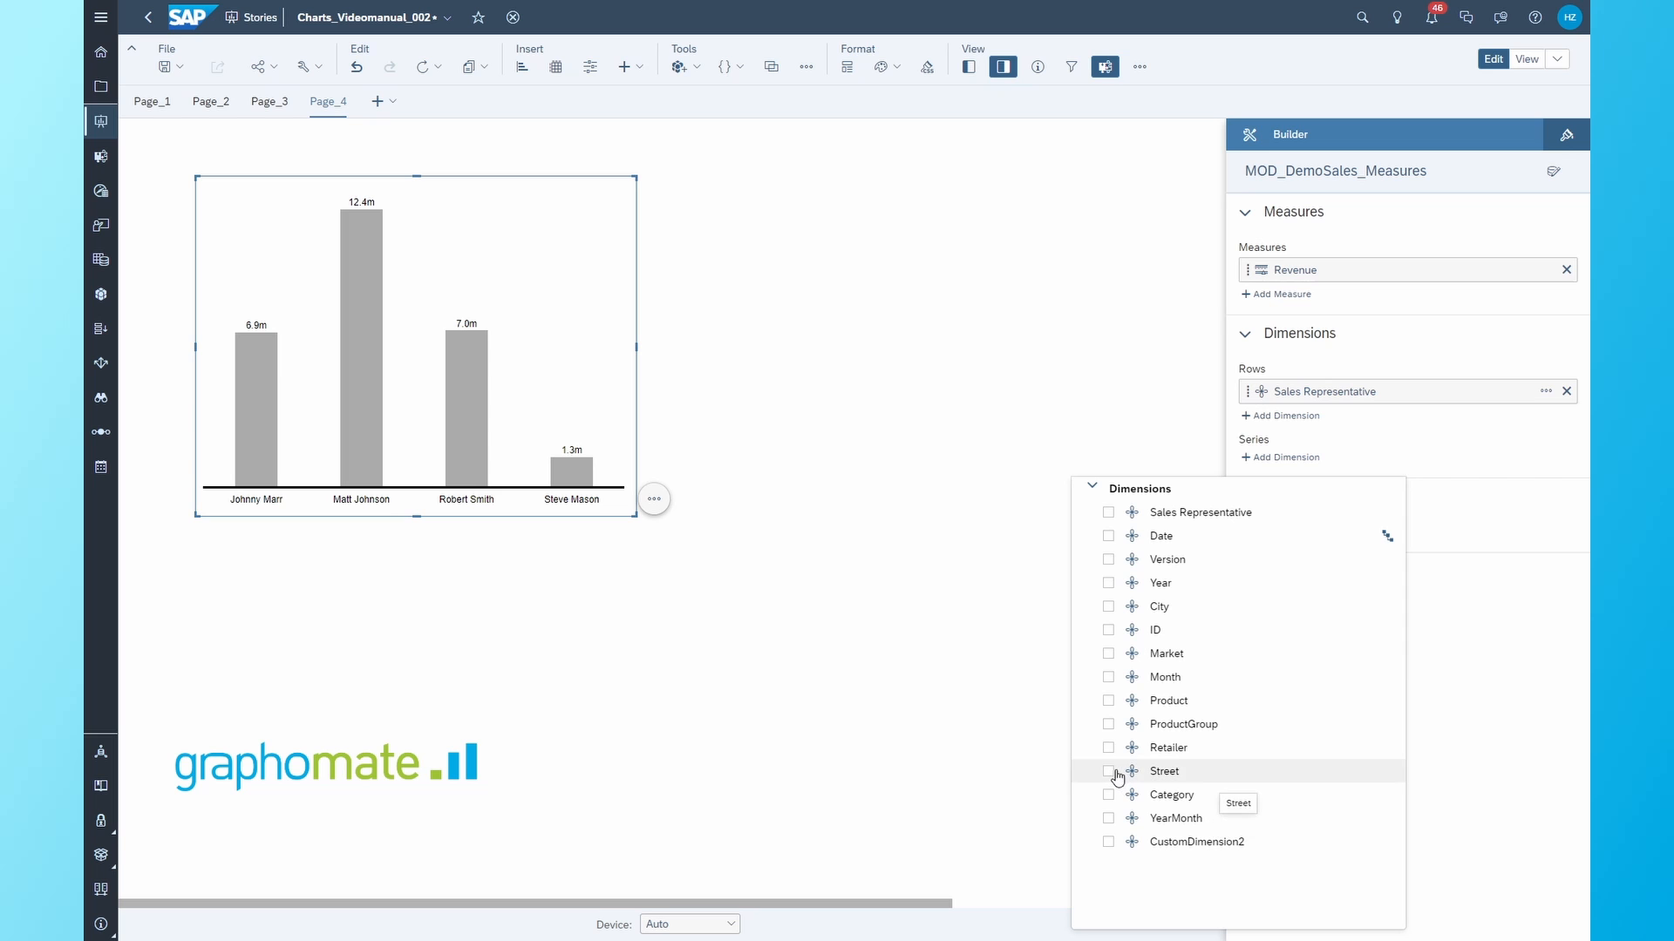
click(1125, 567)
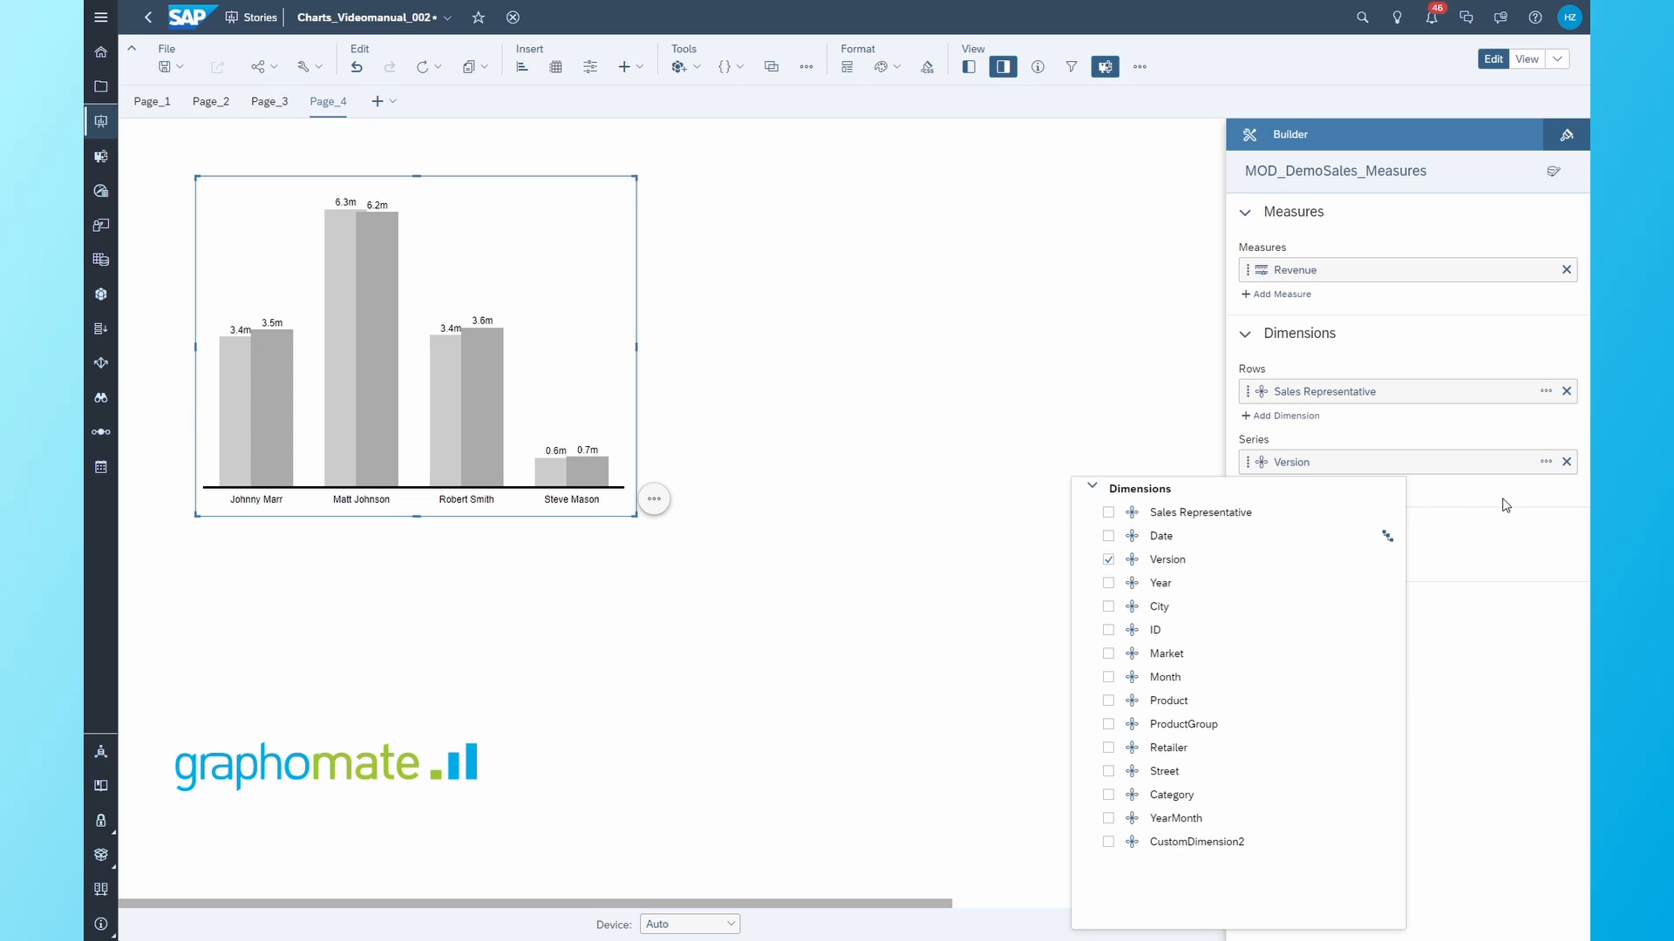
click(1407, 524)
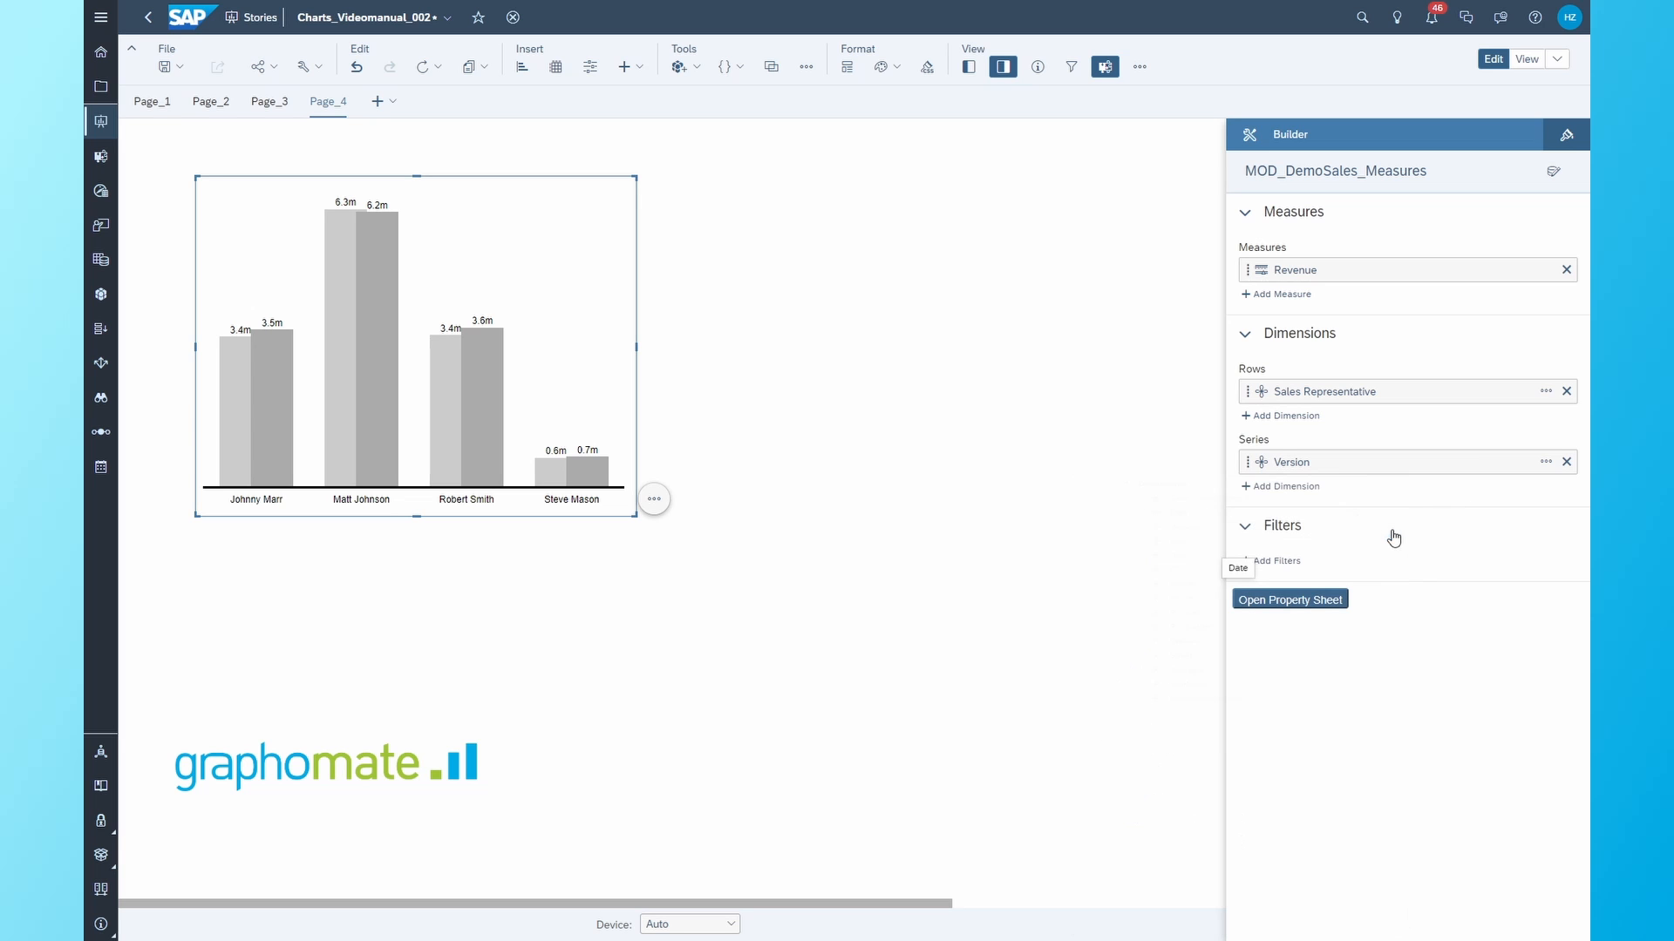
- Filter the chart to the first three members of Sales Representative, and remove that filter again
click(1277, 561)
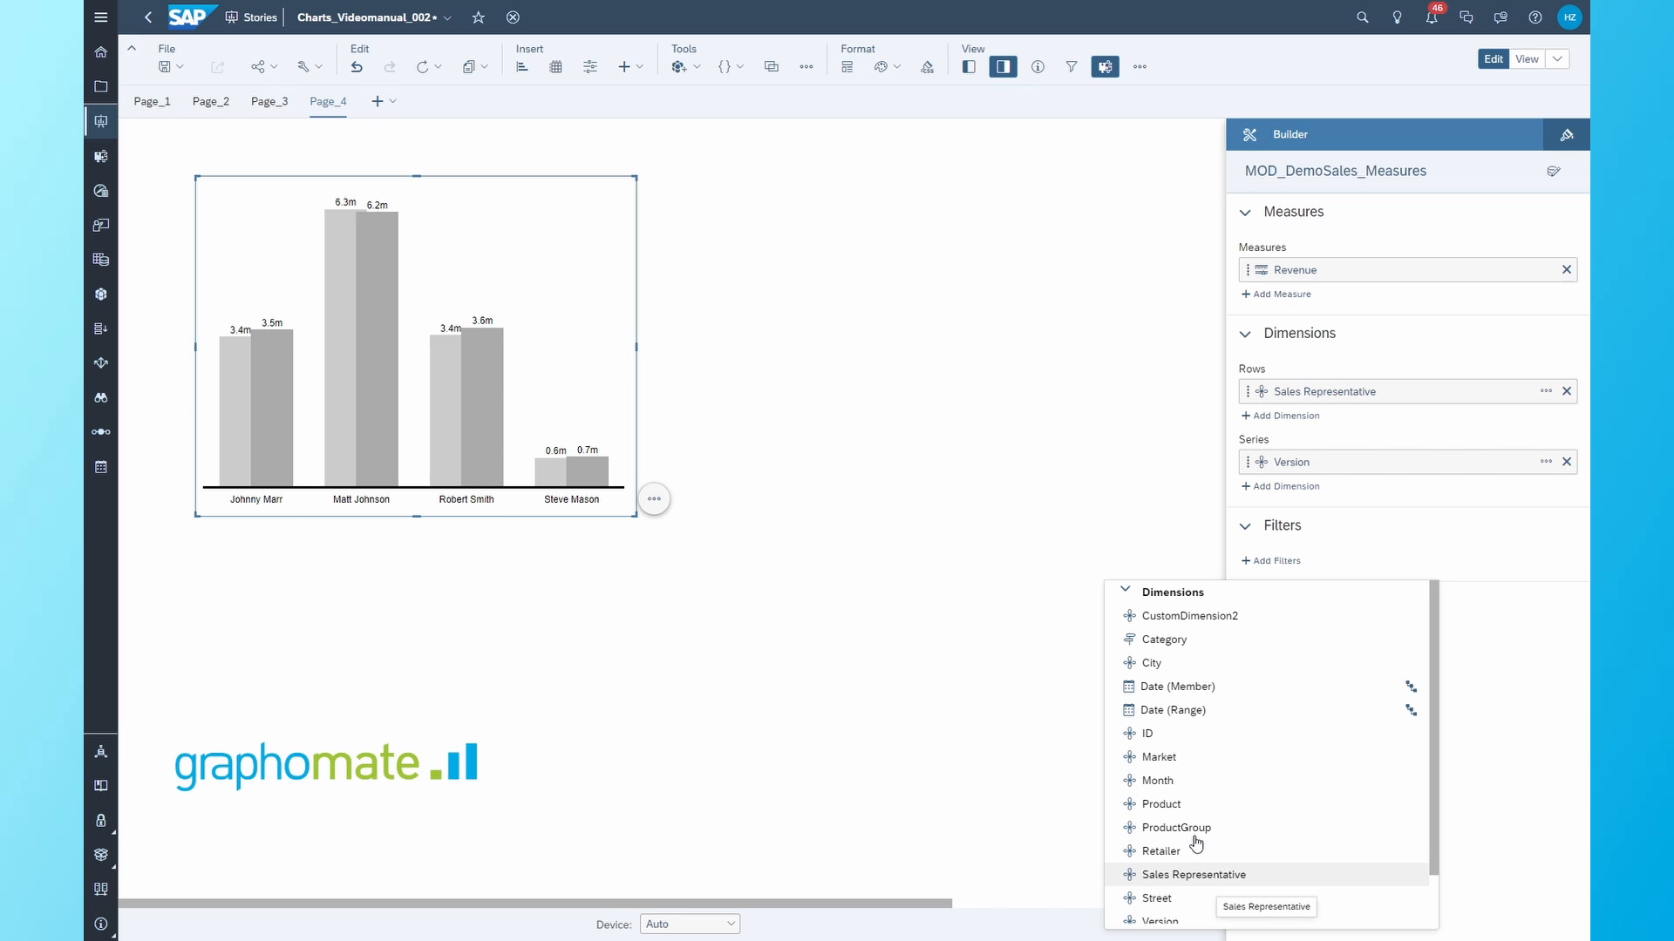
click(1194, 874)
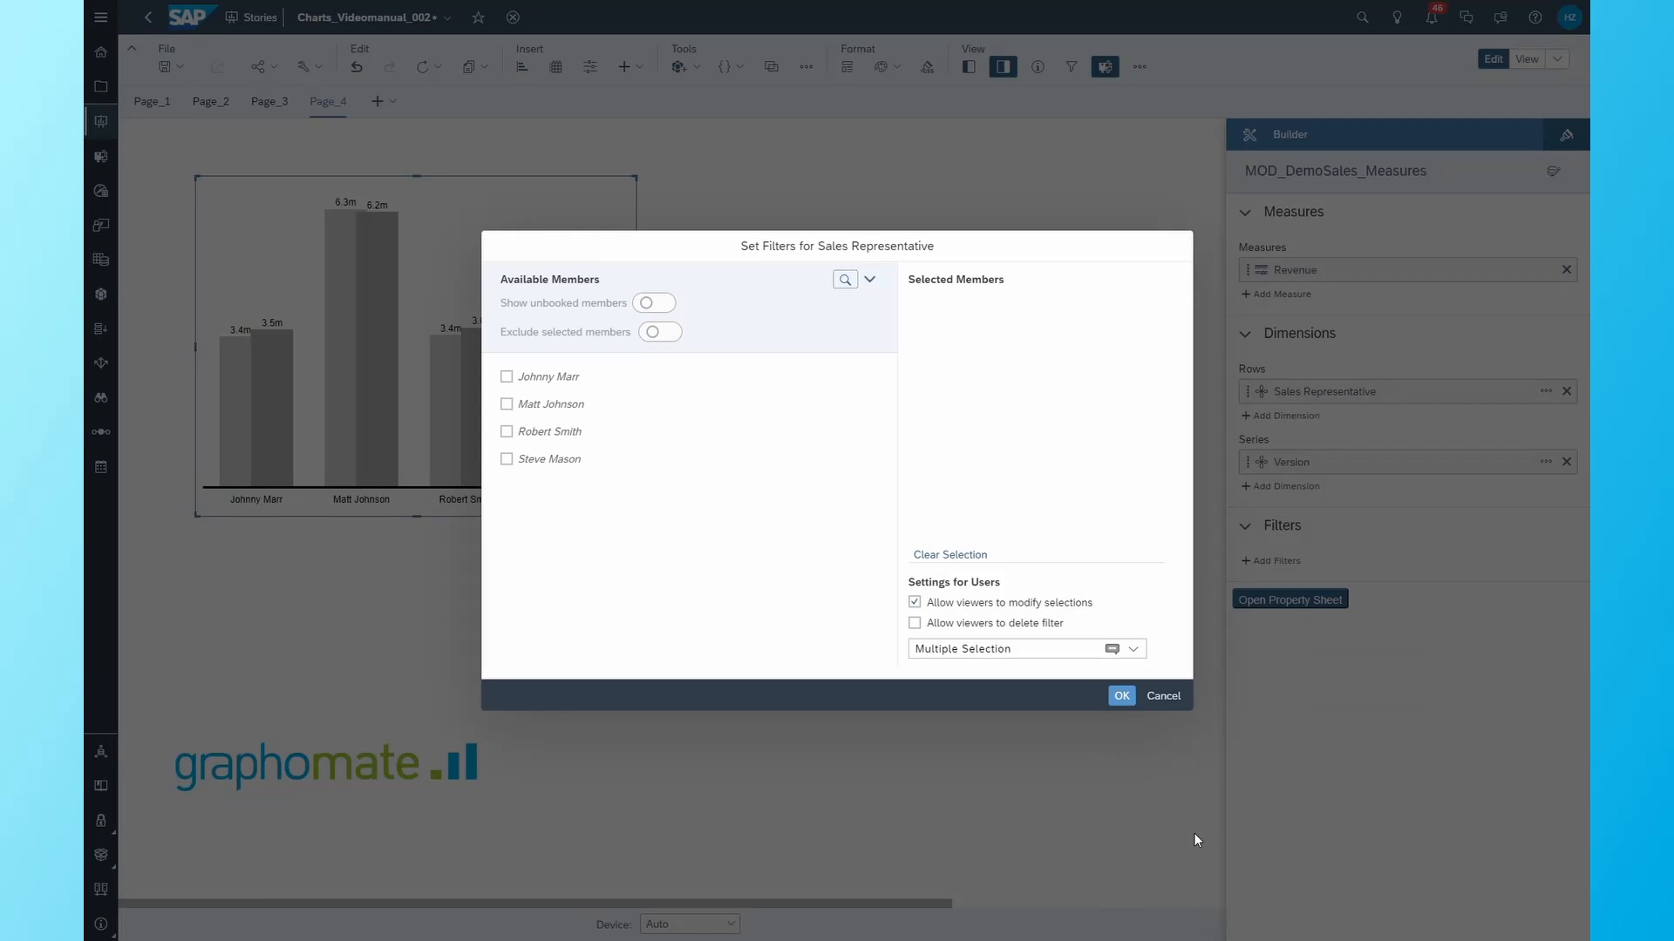
click(506, 377)
click(506, 404)
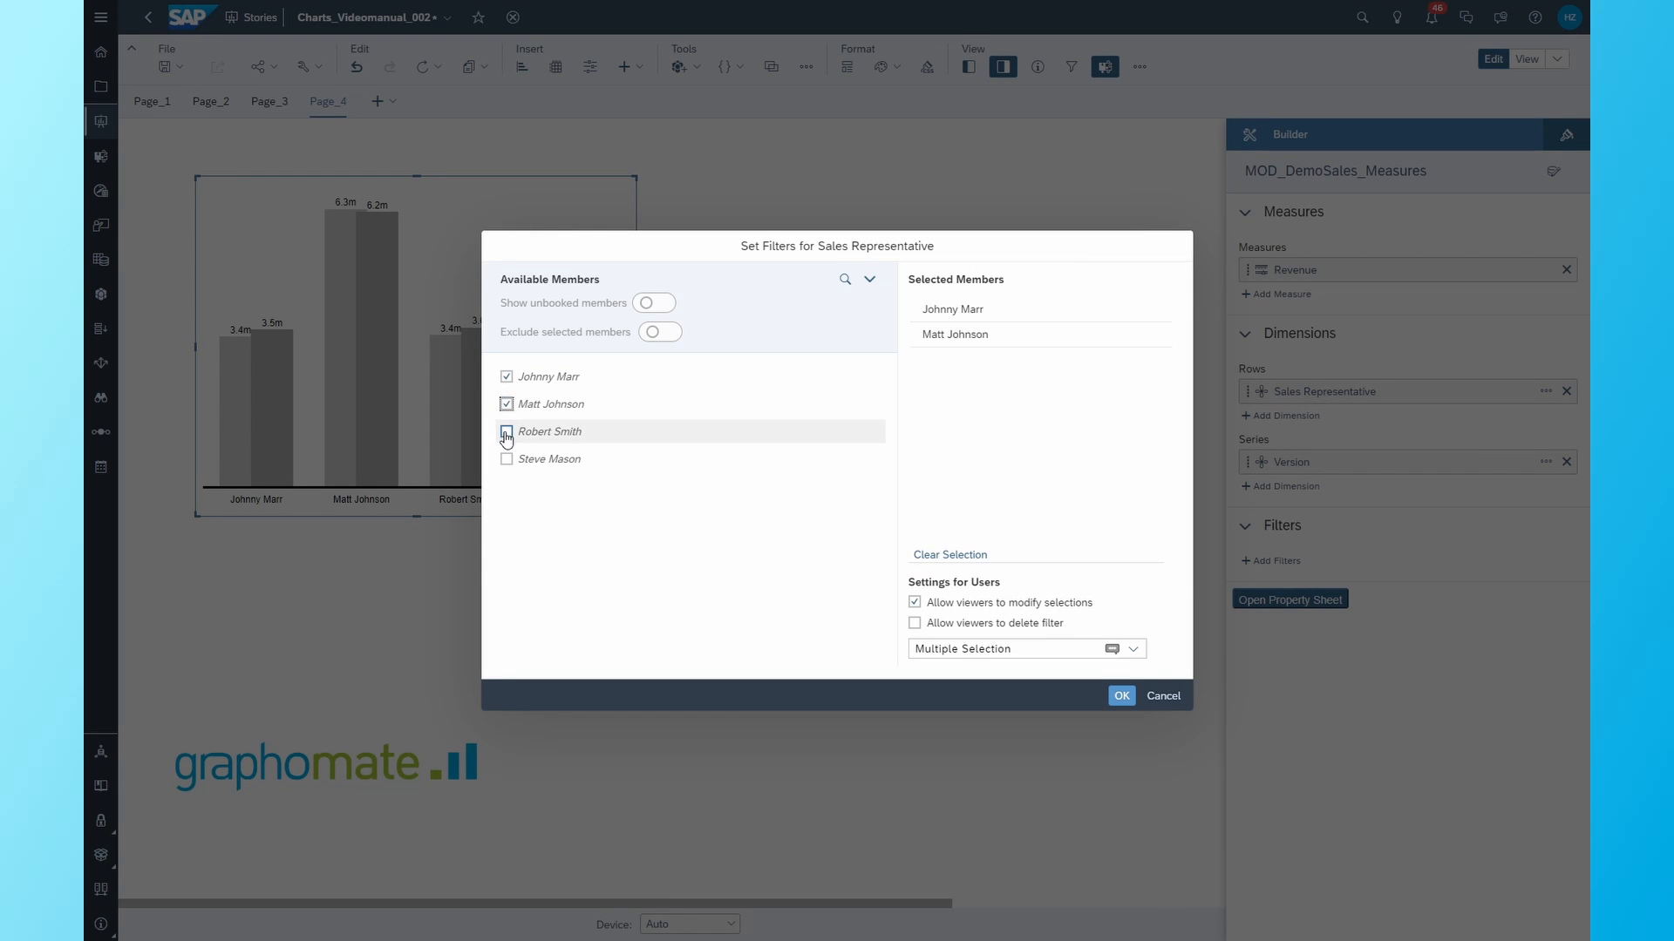
click(507, 432)
click(1118, 696)
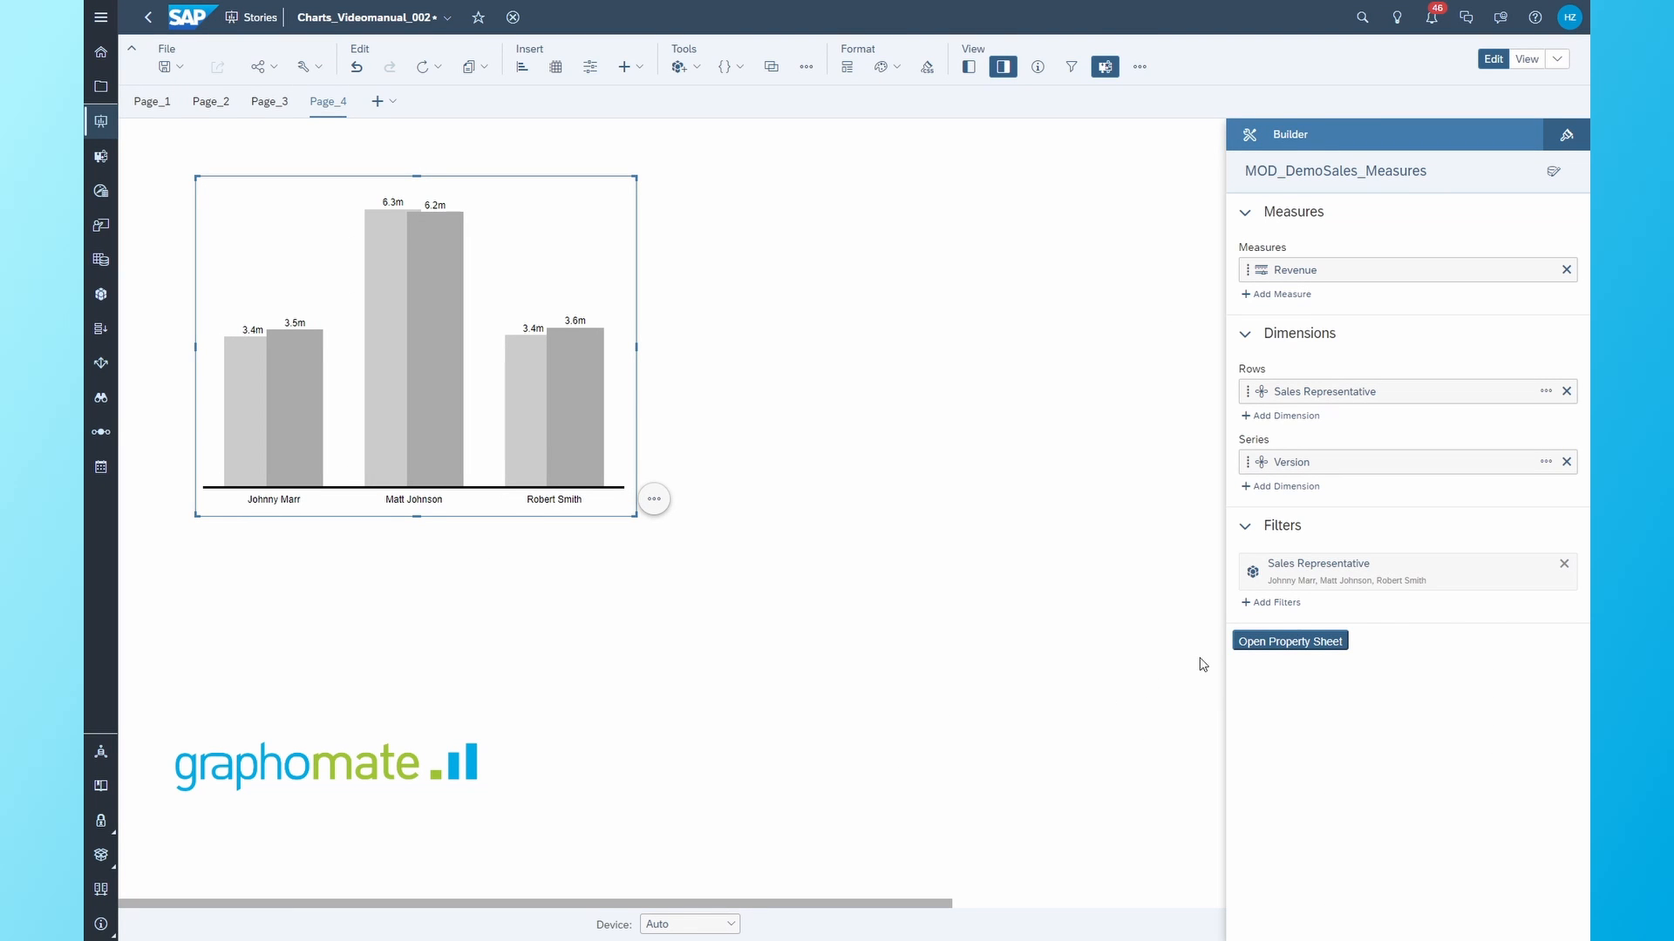
click(1564, 564)
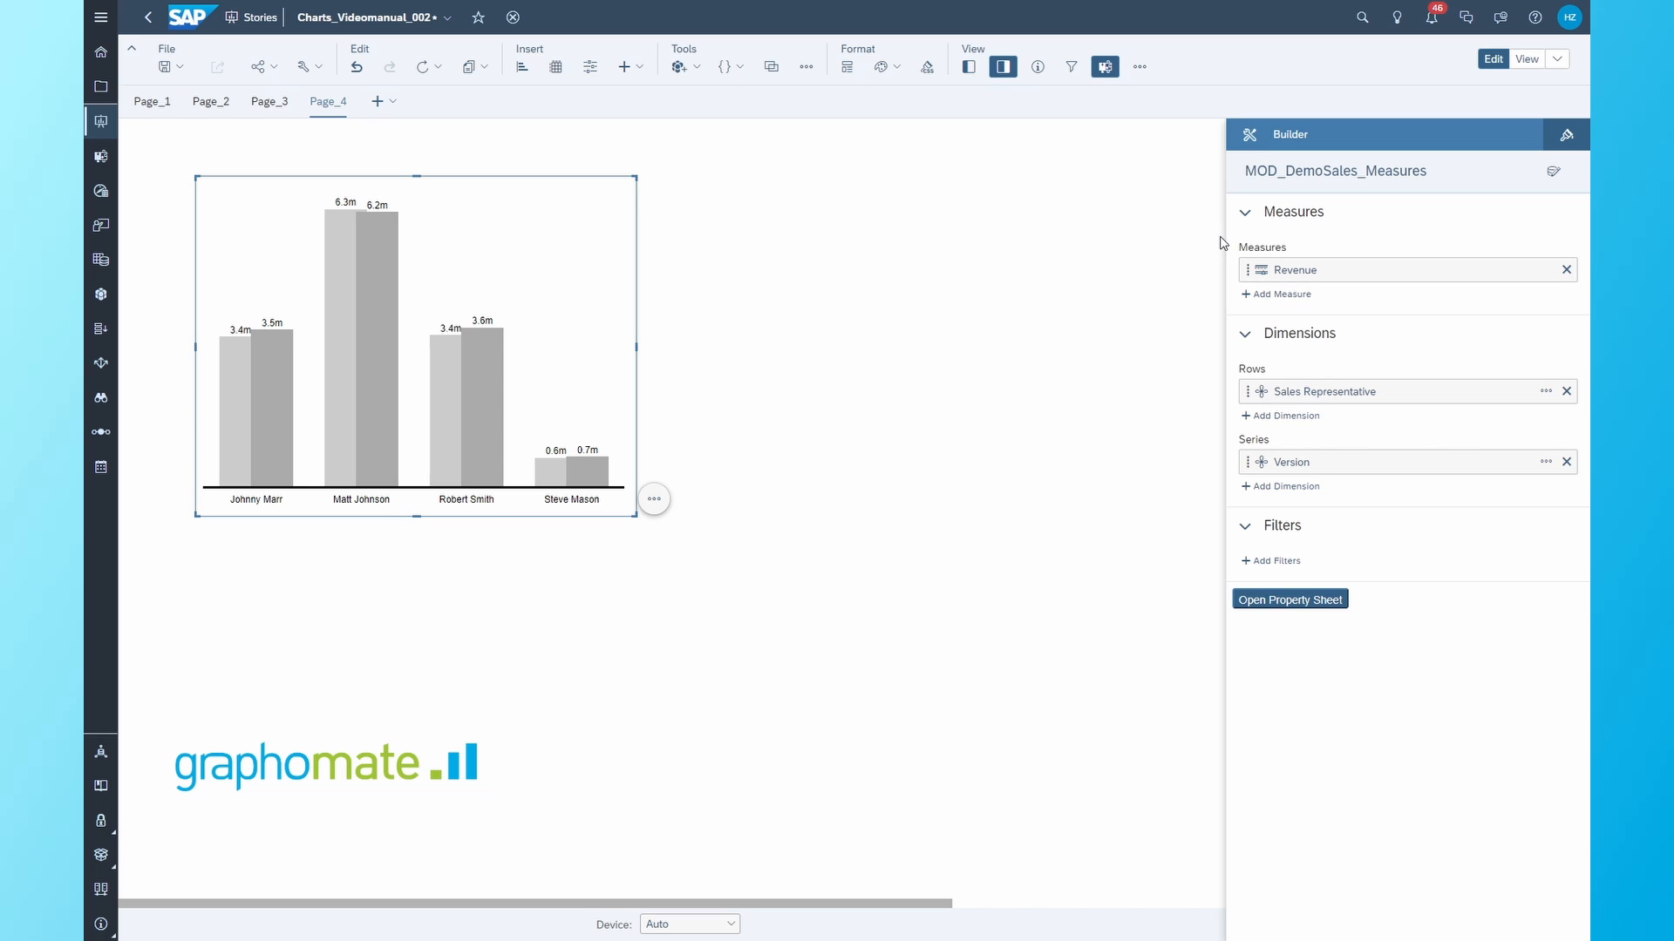
- Open the chart's property sheet at the Start settings
mouse_move(583, 214)
click(615, 201)
click(1268, 196)
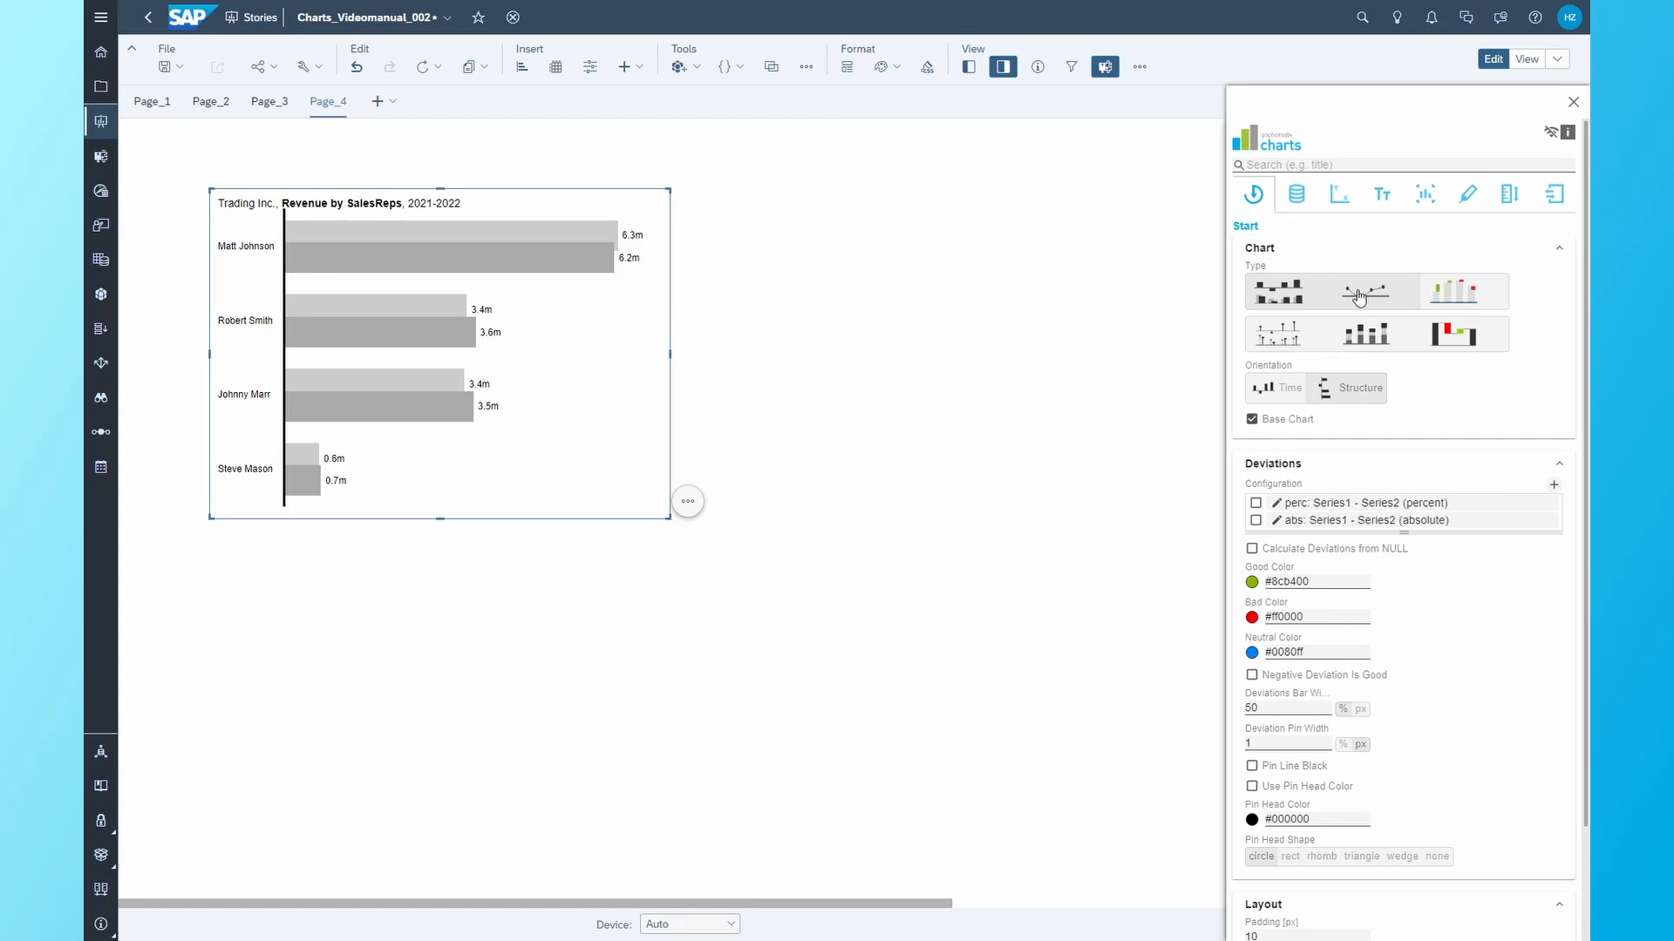
- Try the line and stacked chart types on the revenue chart, and return to the bar type
click(1359, 297)
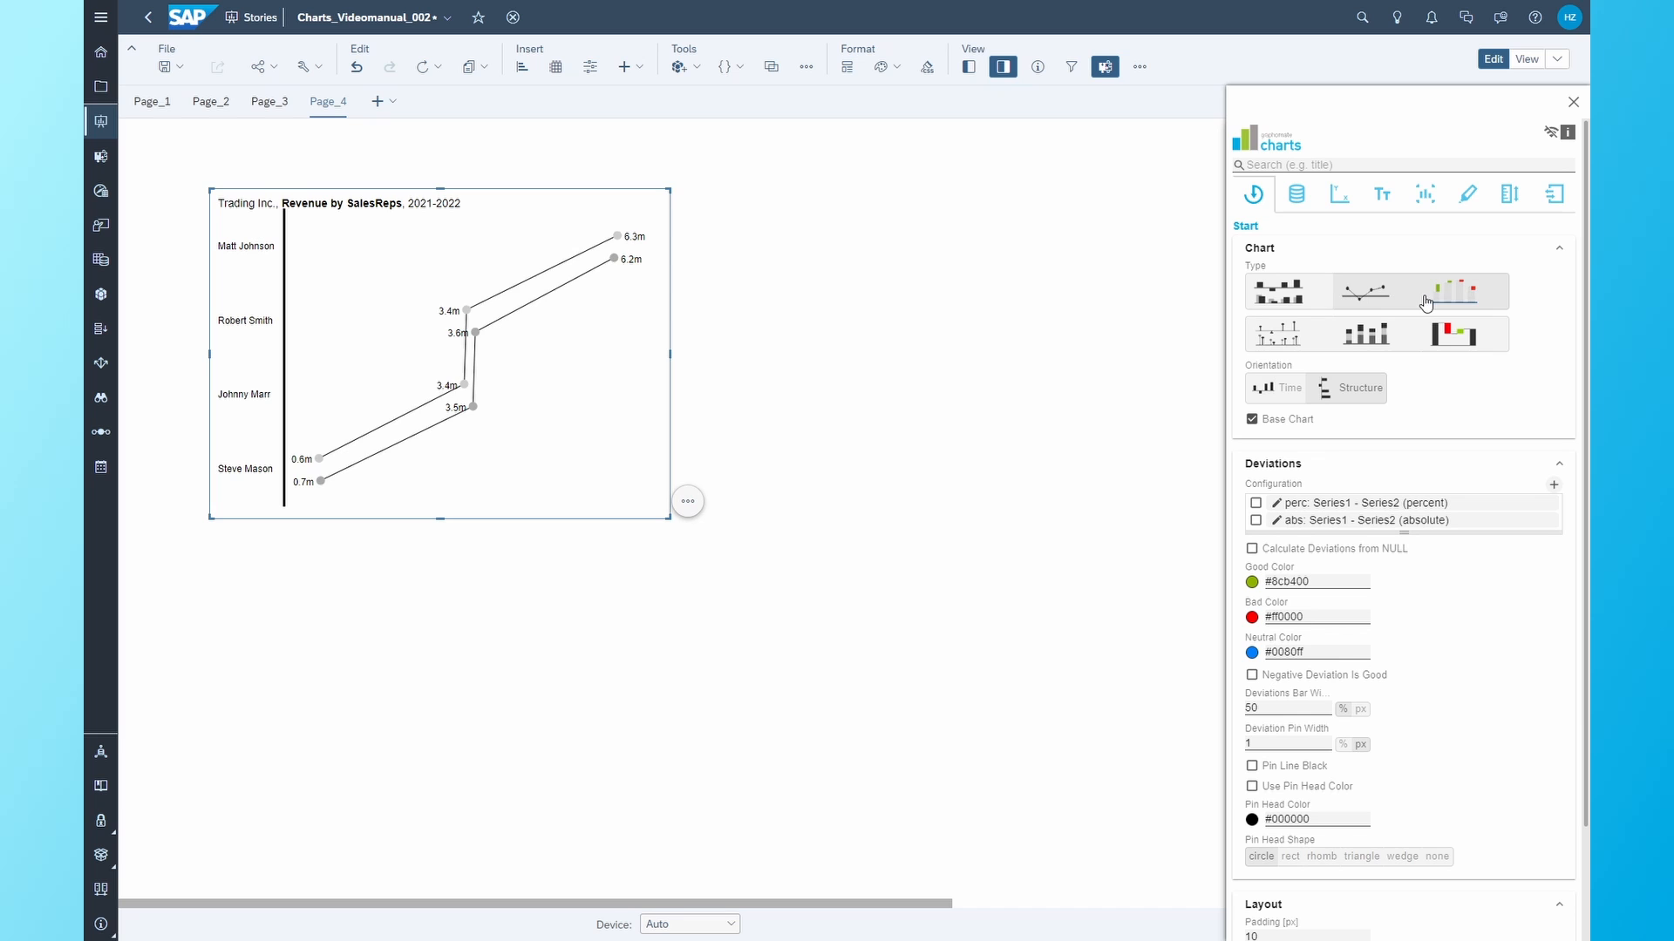
click(1384, 338)
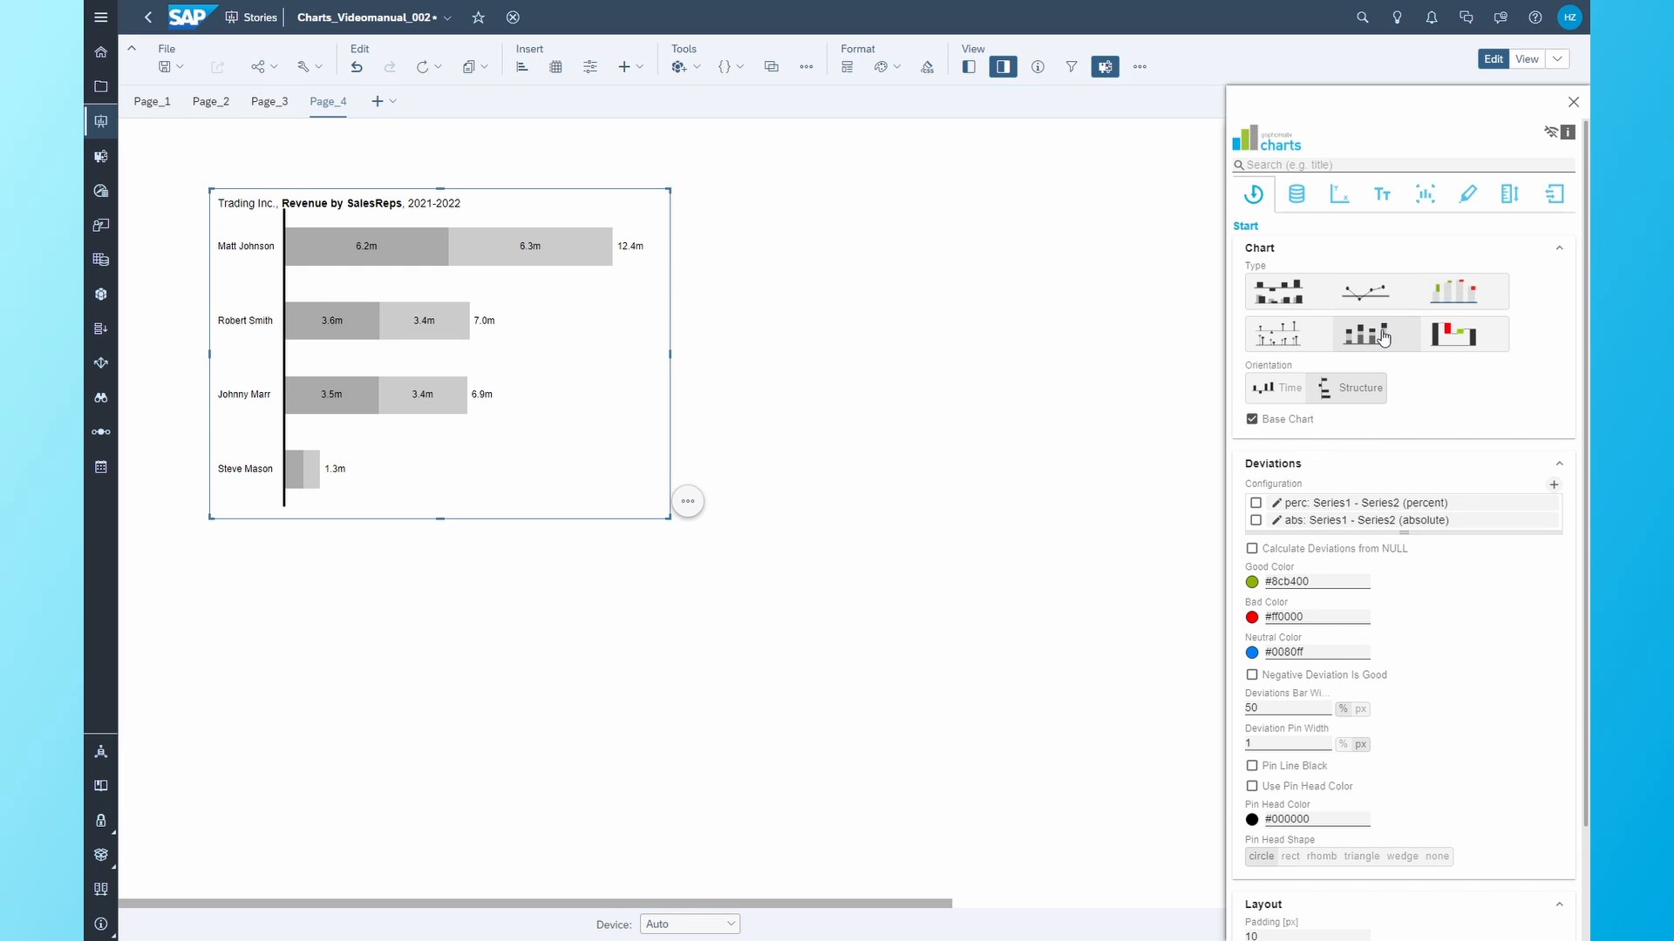
click(1280, 296)
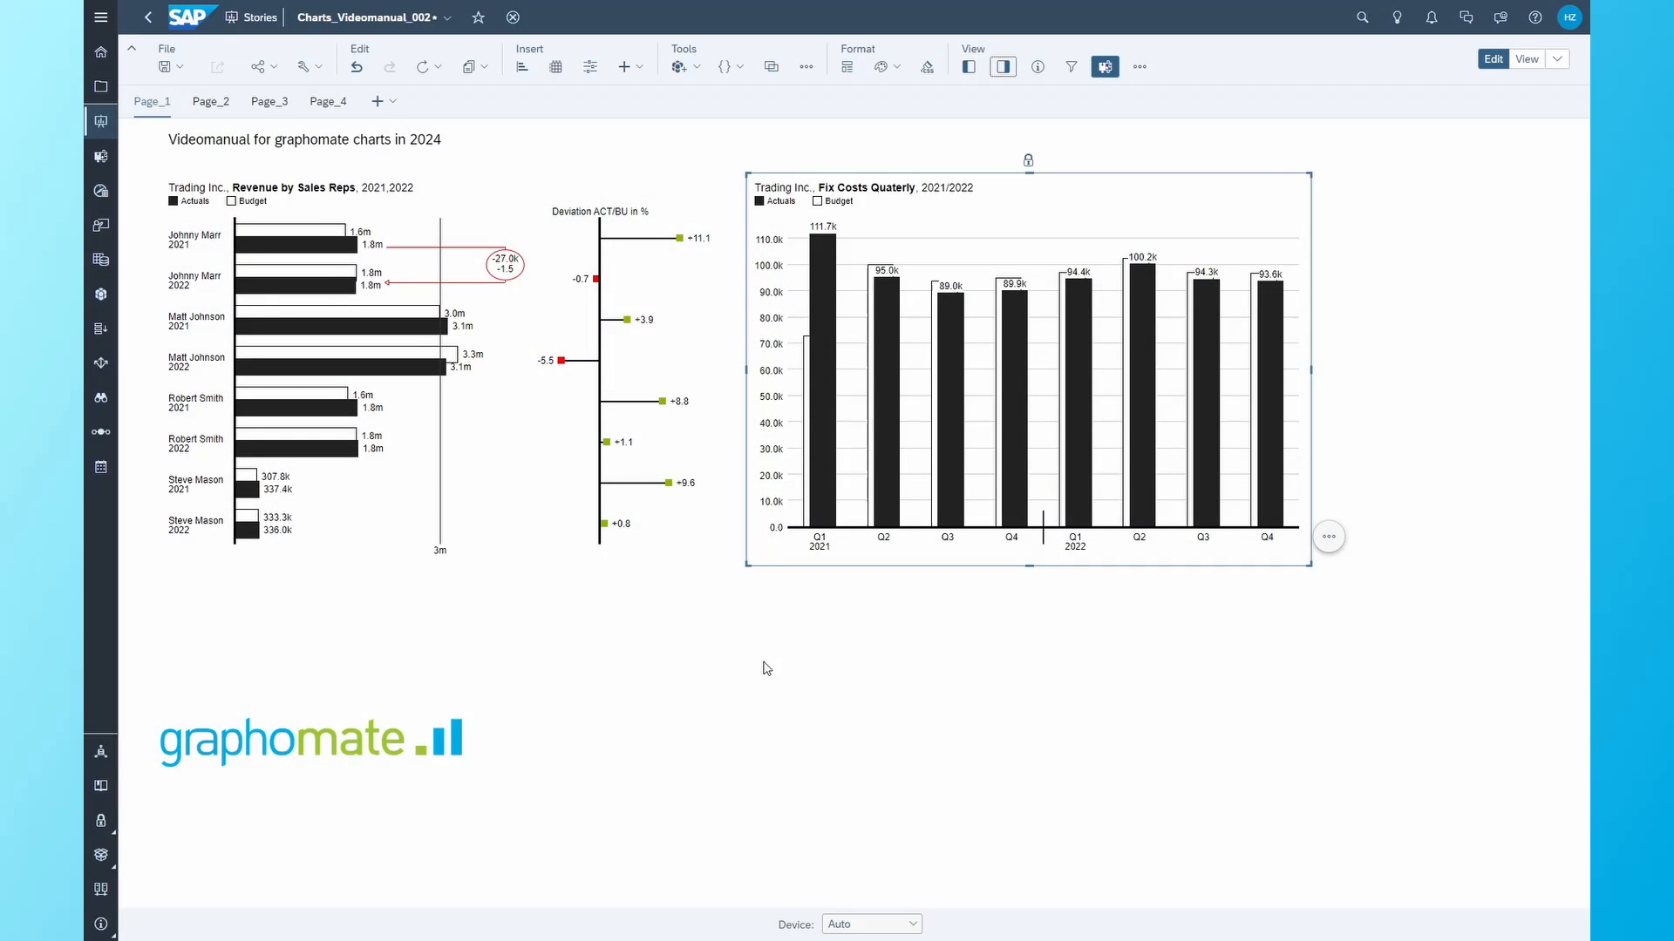
mouse_move(608, 460)
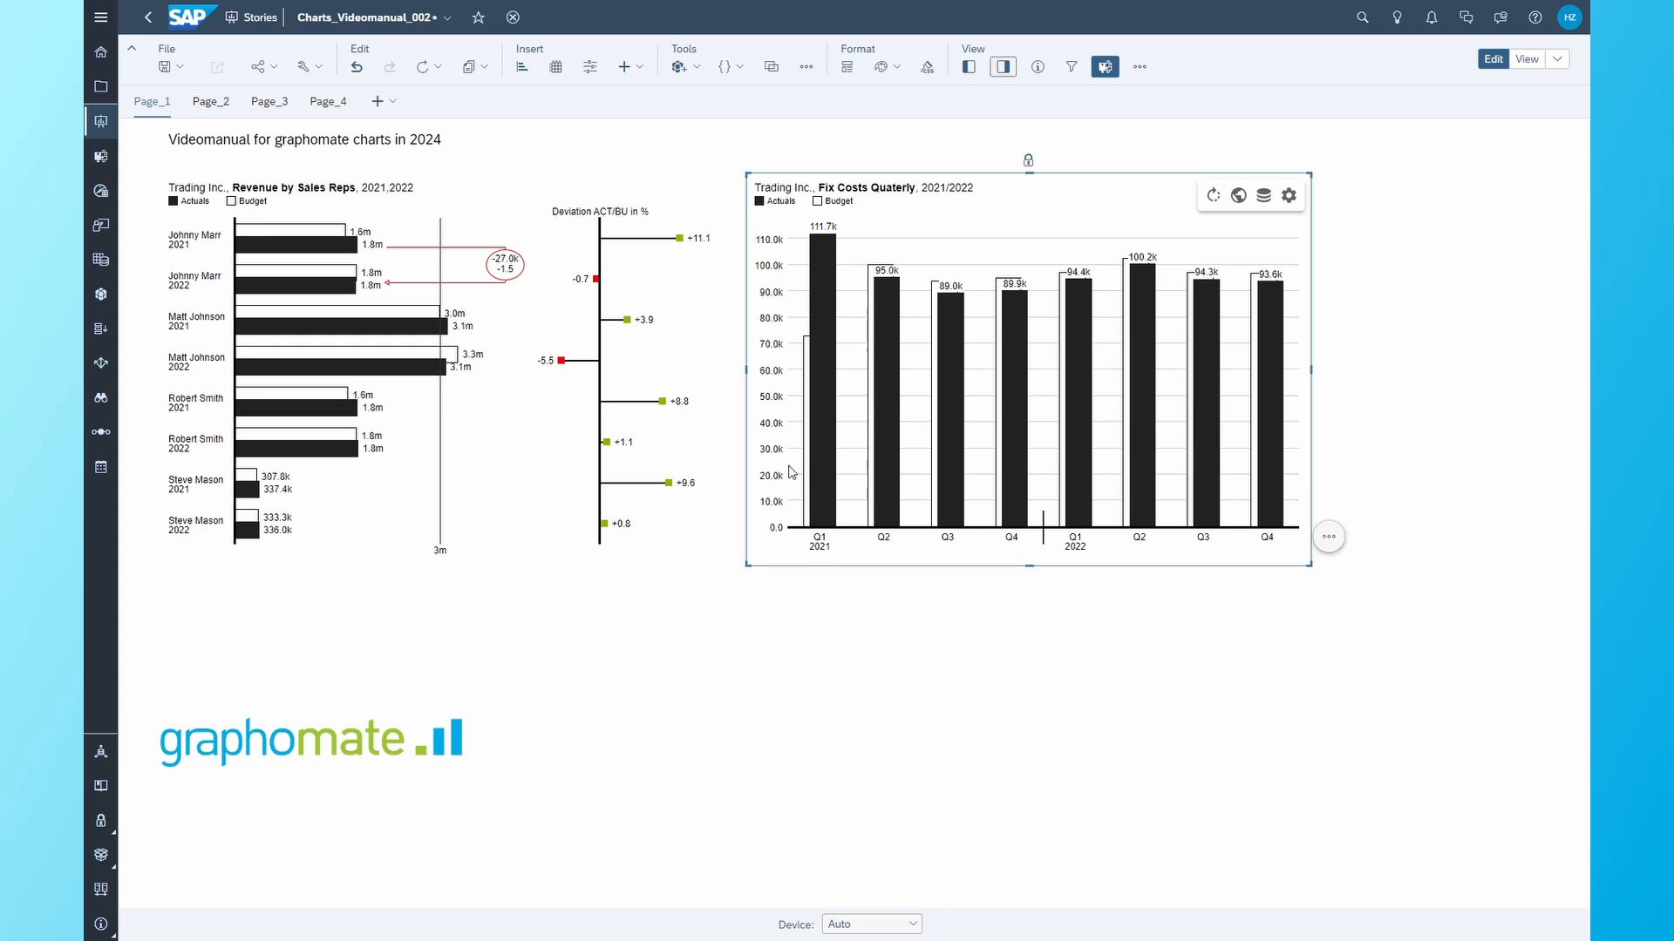
mouse_move(1001, 436)
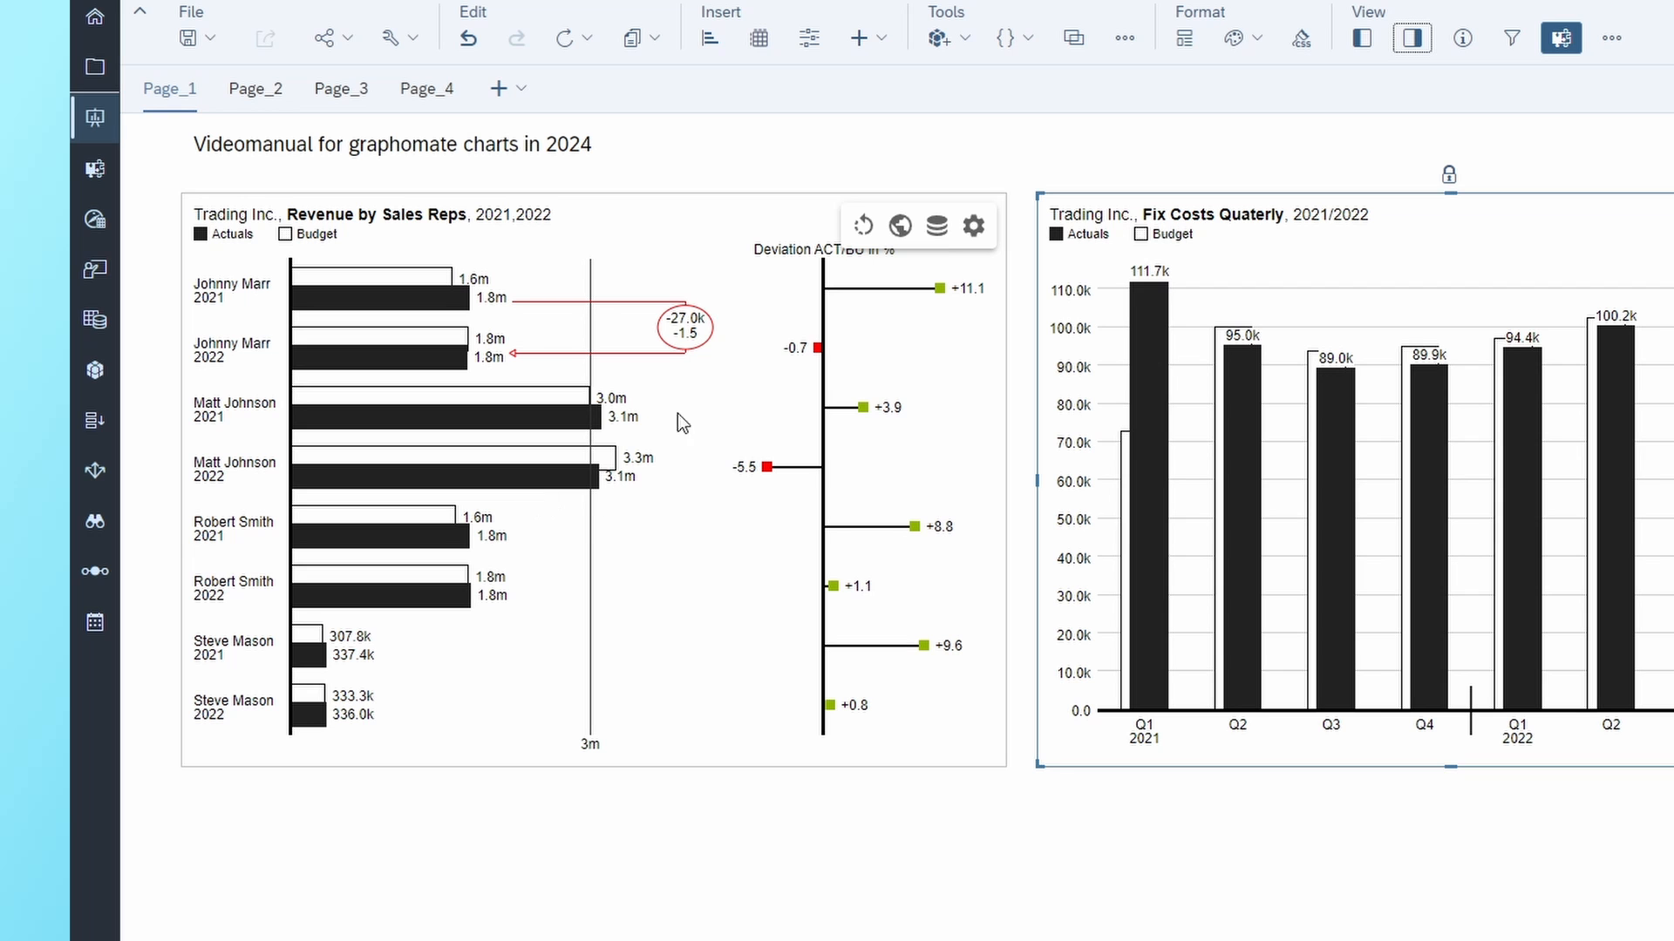
click(863, 228)
click(864, 227)
click(864, 228)
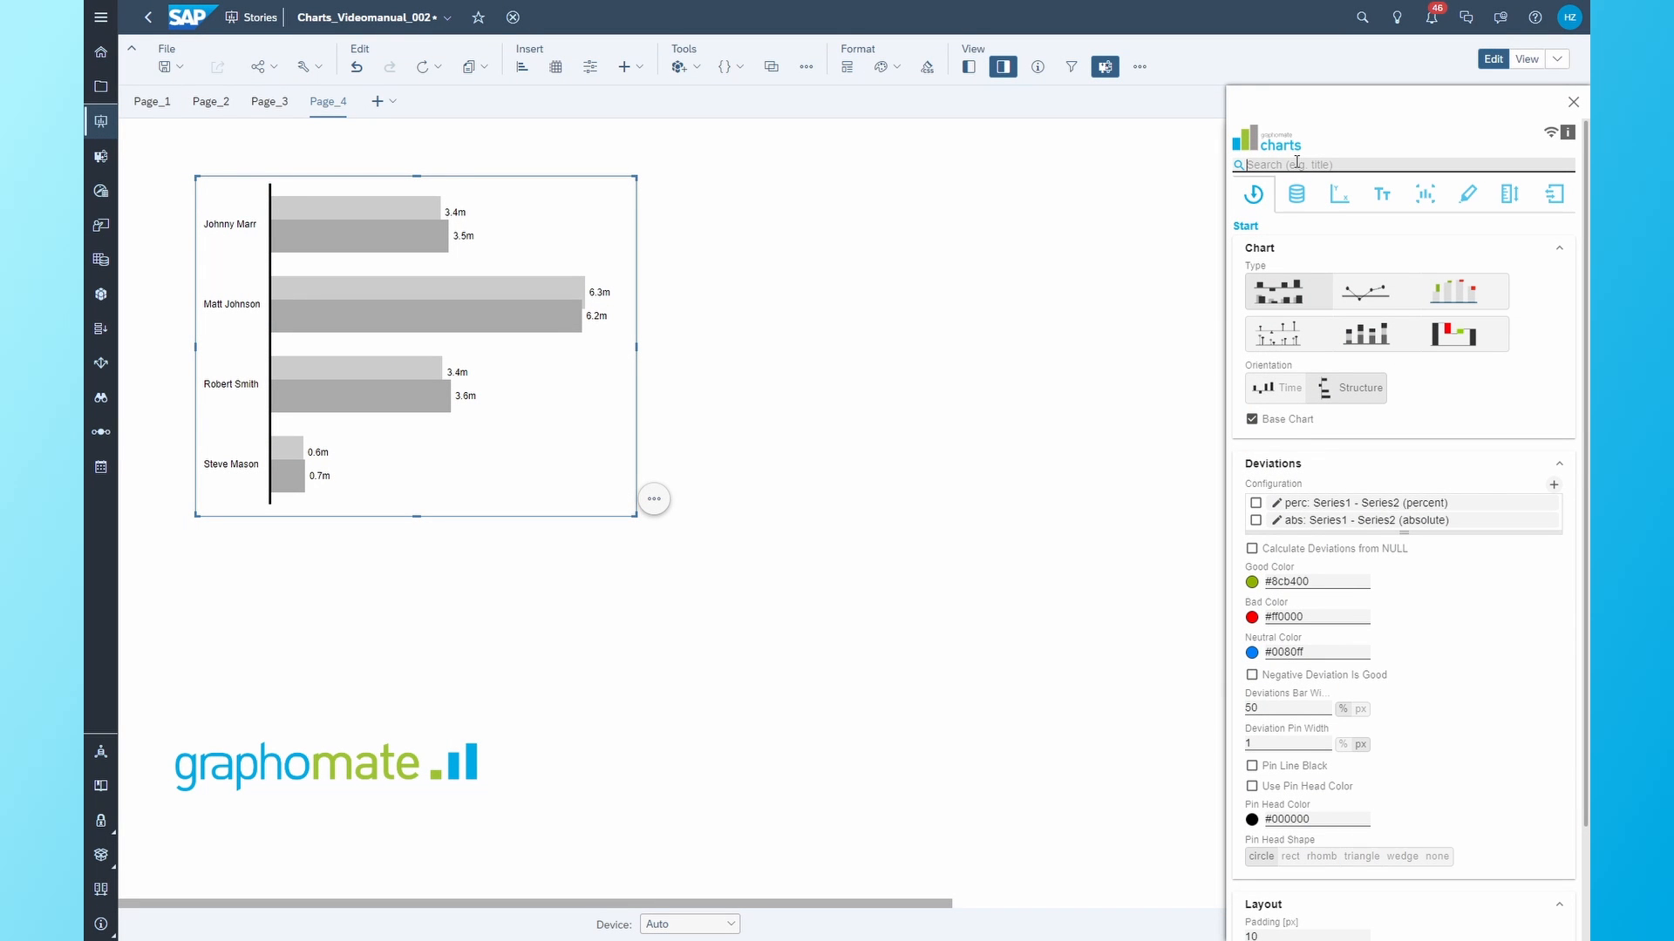
- Search the properties for the title settings, enable the chart title and enter "Trading Inc., Revenue by SalesRep, 2021, 2022"
click(1296, 164)
text(tit)
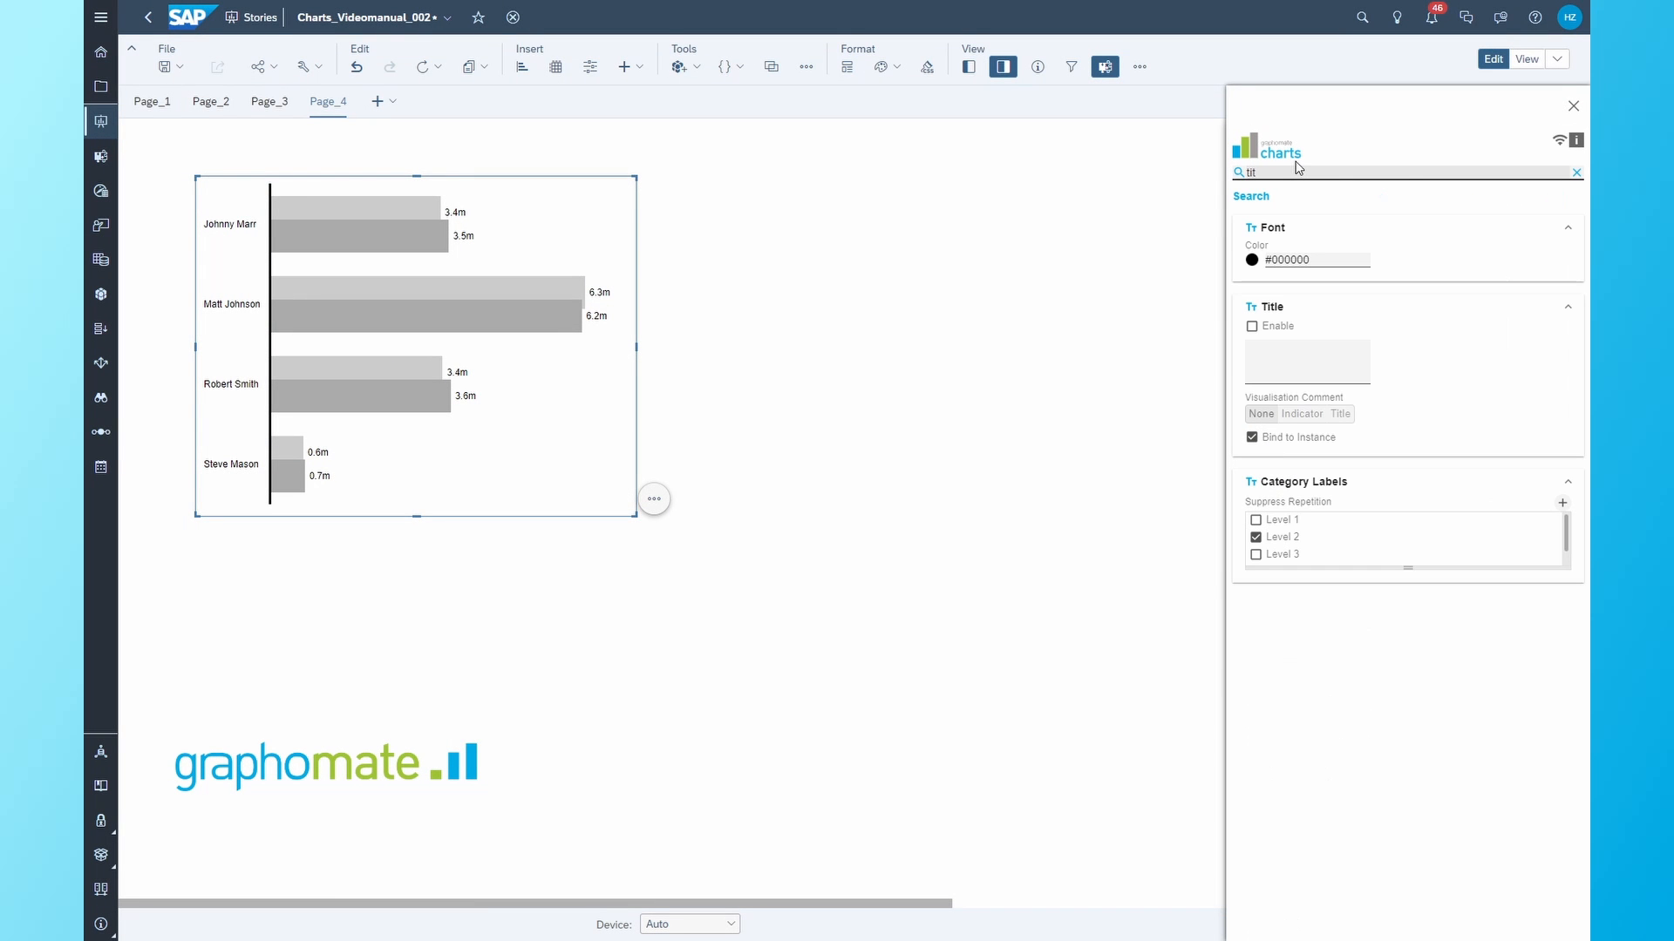
text(l)
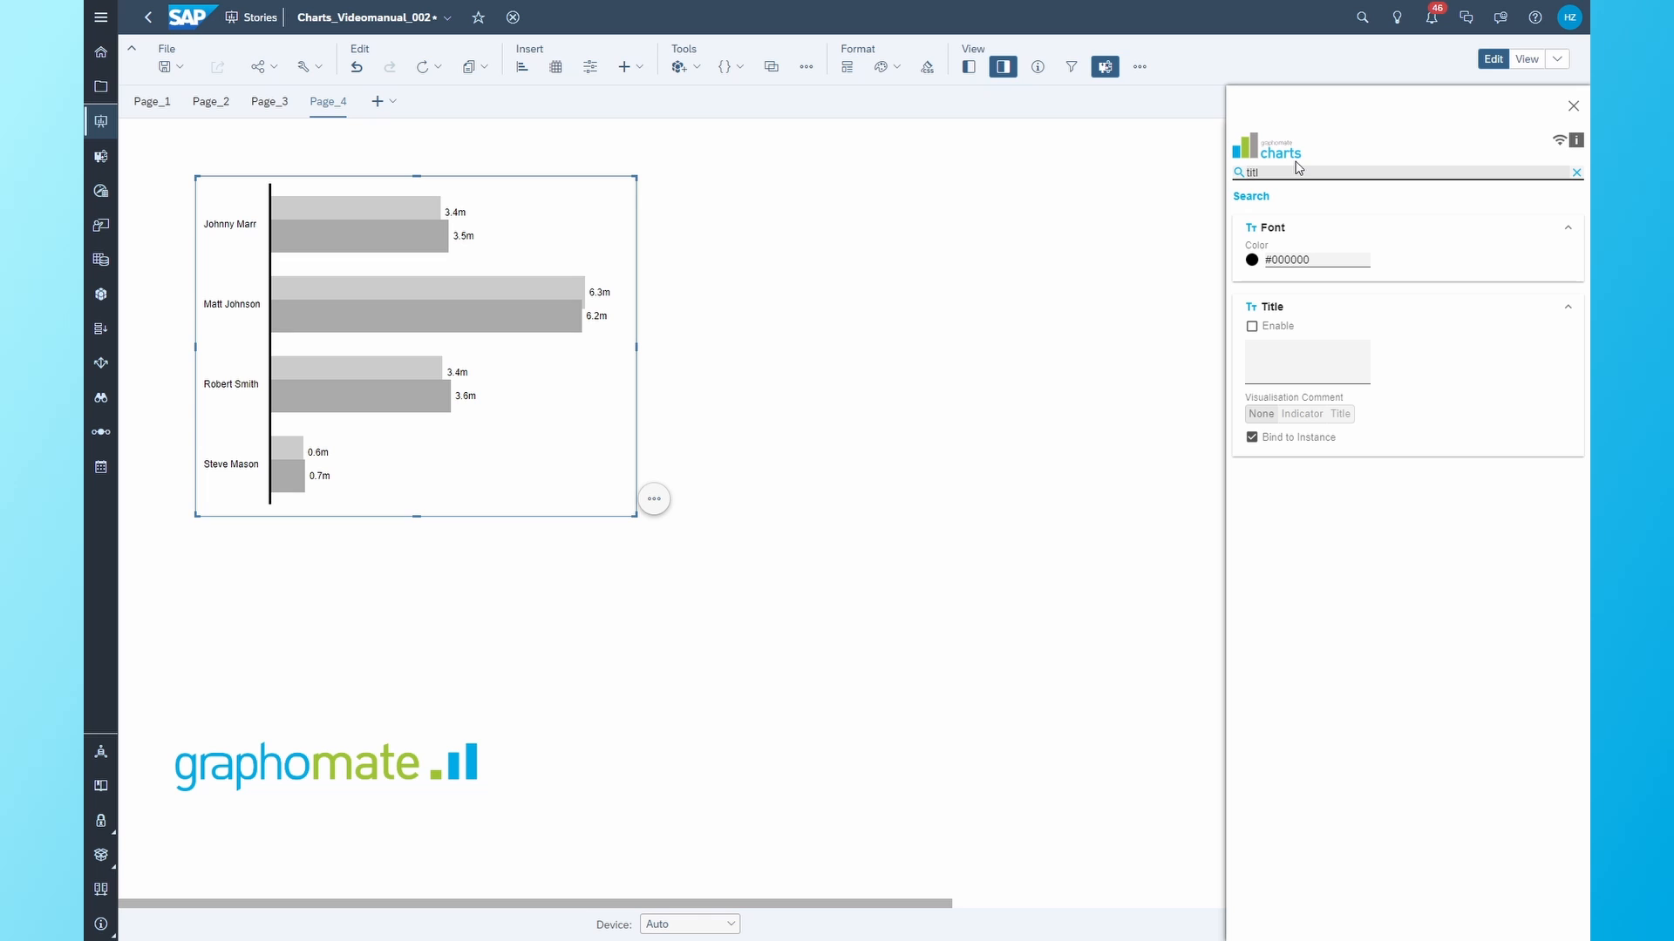
click(1252, 328)
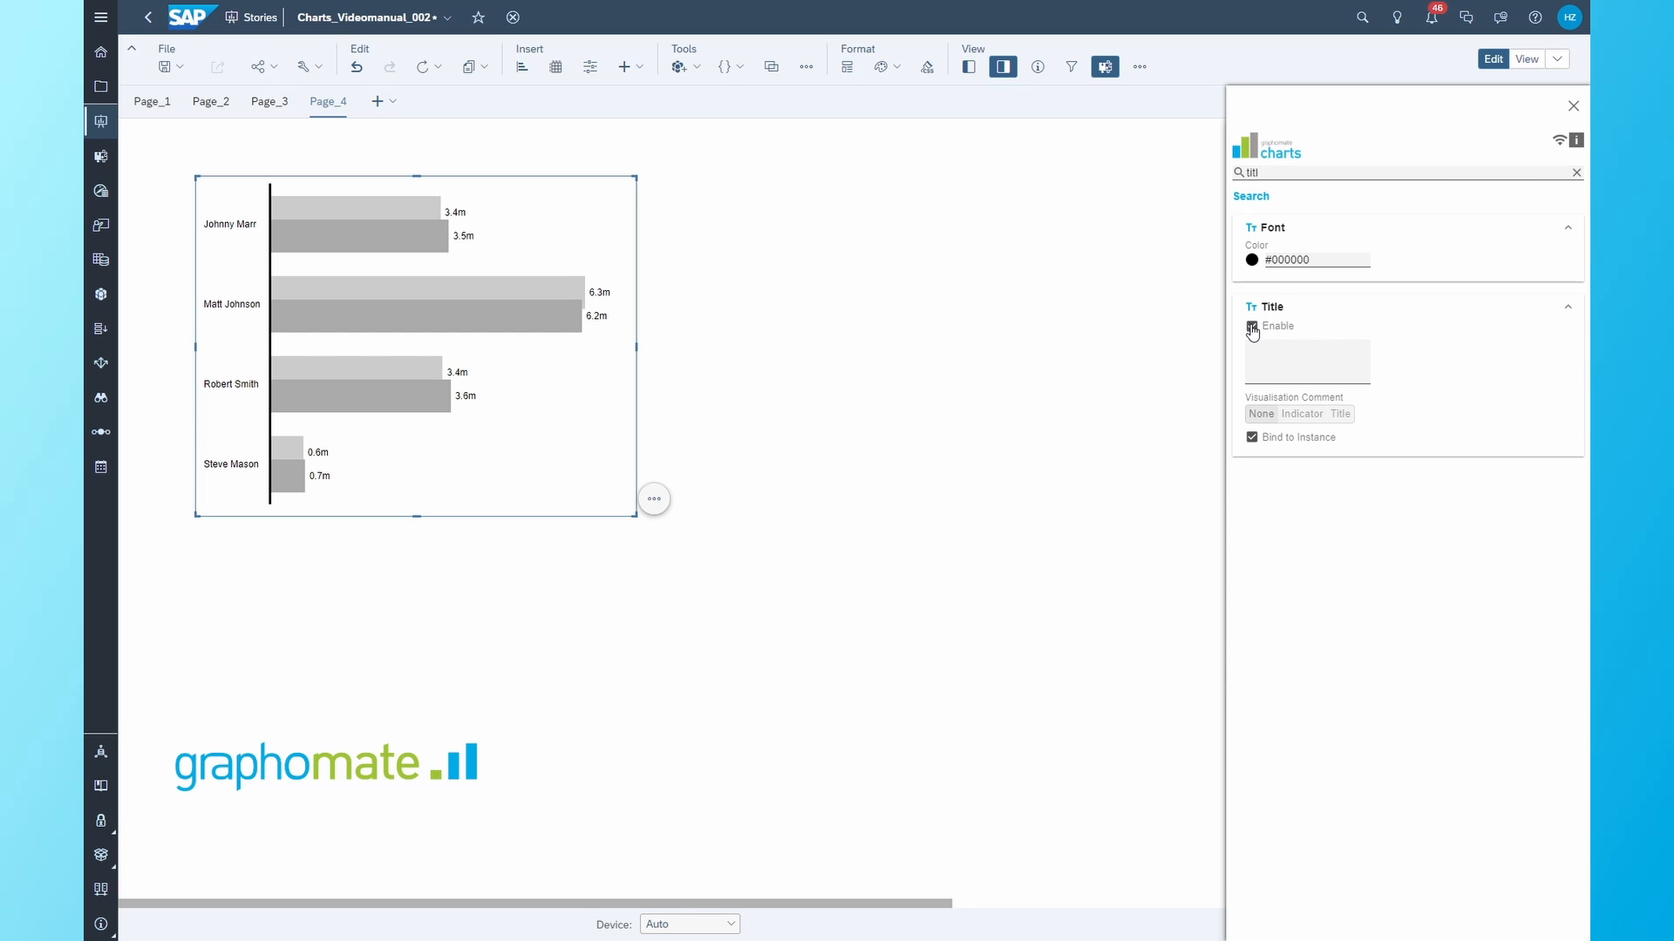
click(1290, 357)
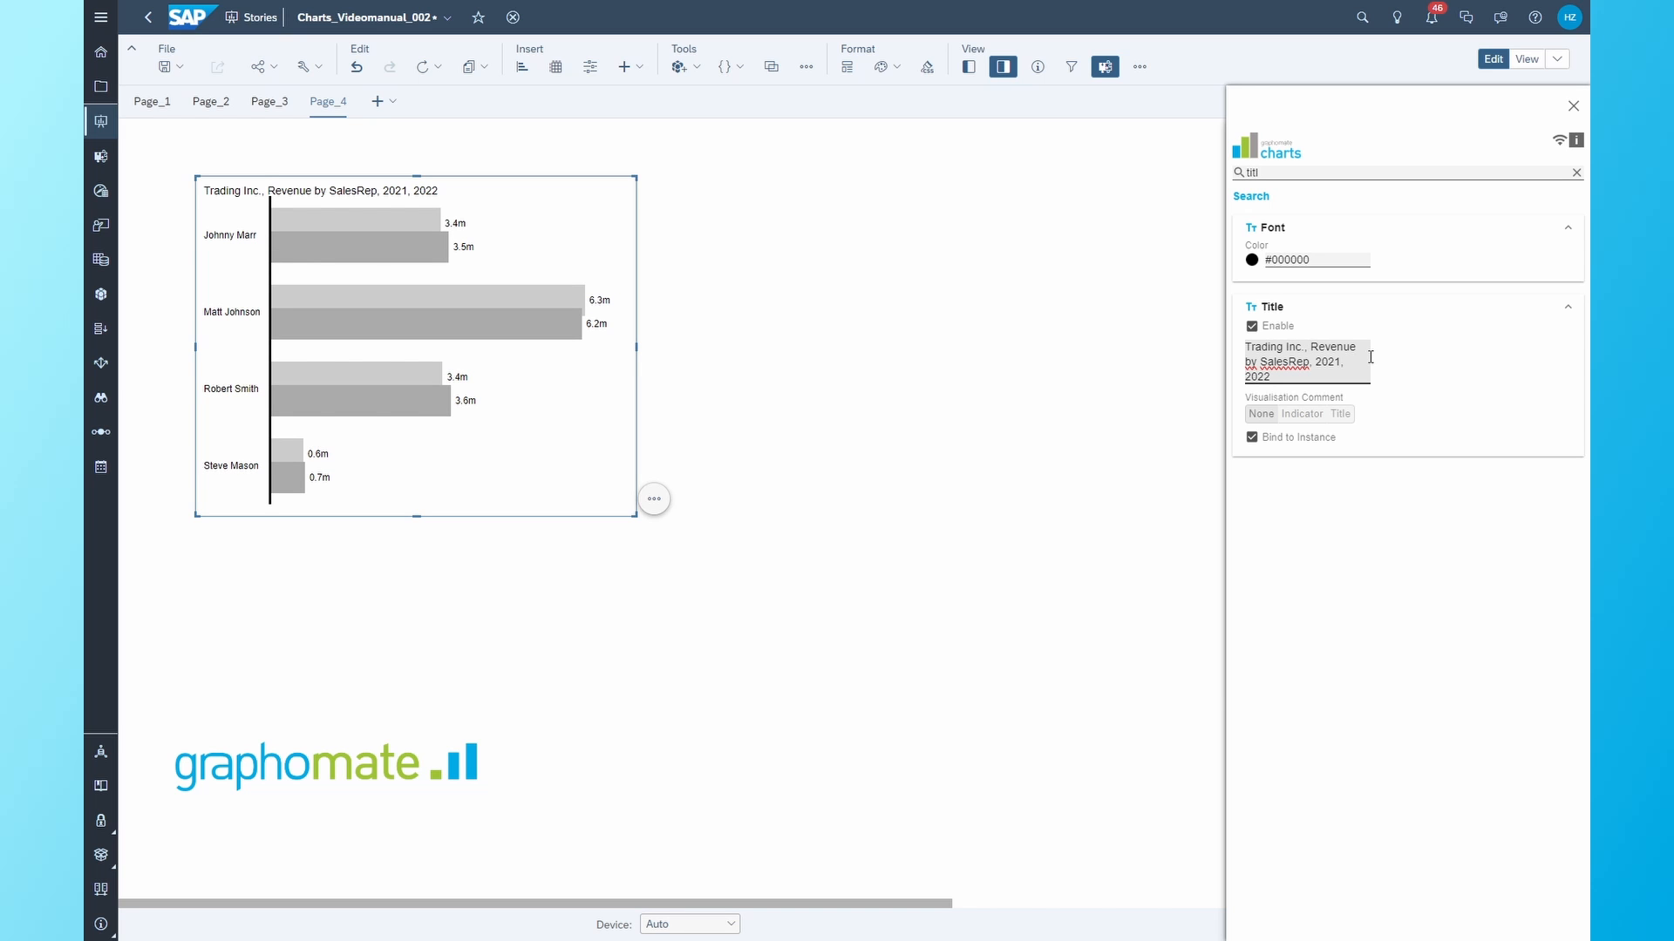
- Make "Revenue by SalesRep" bold in the chart title by enclosing it in <b> and </b> tags
text(<b>)
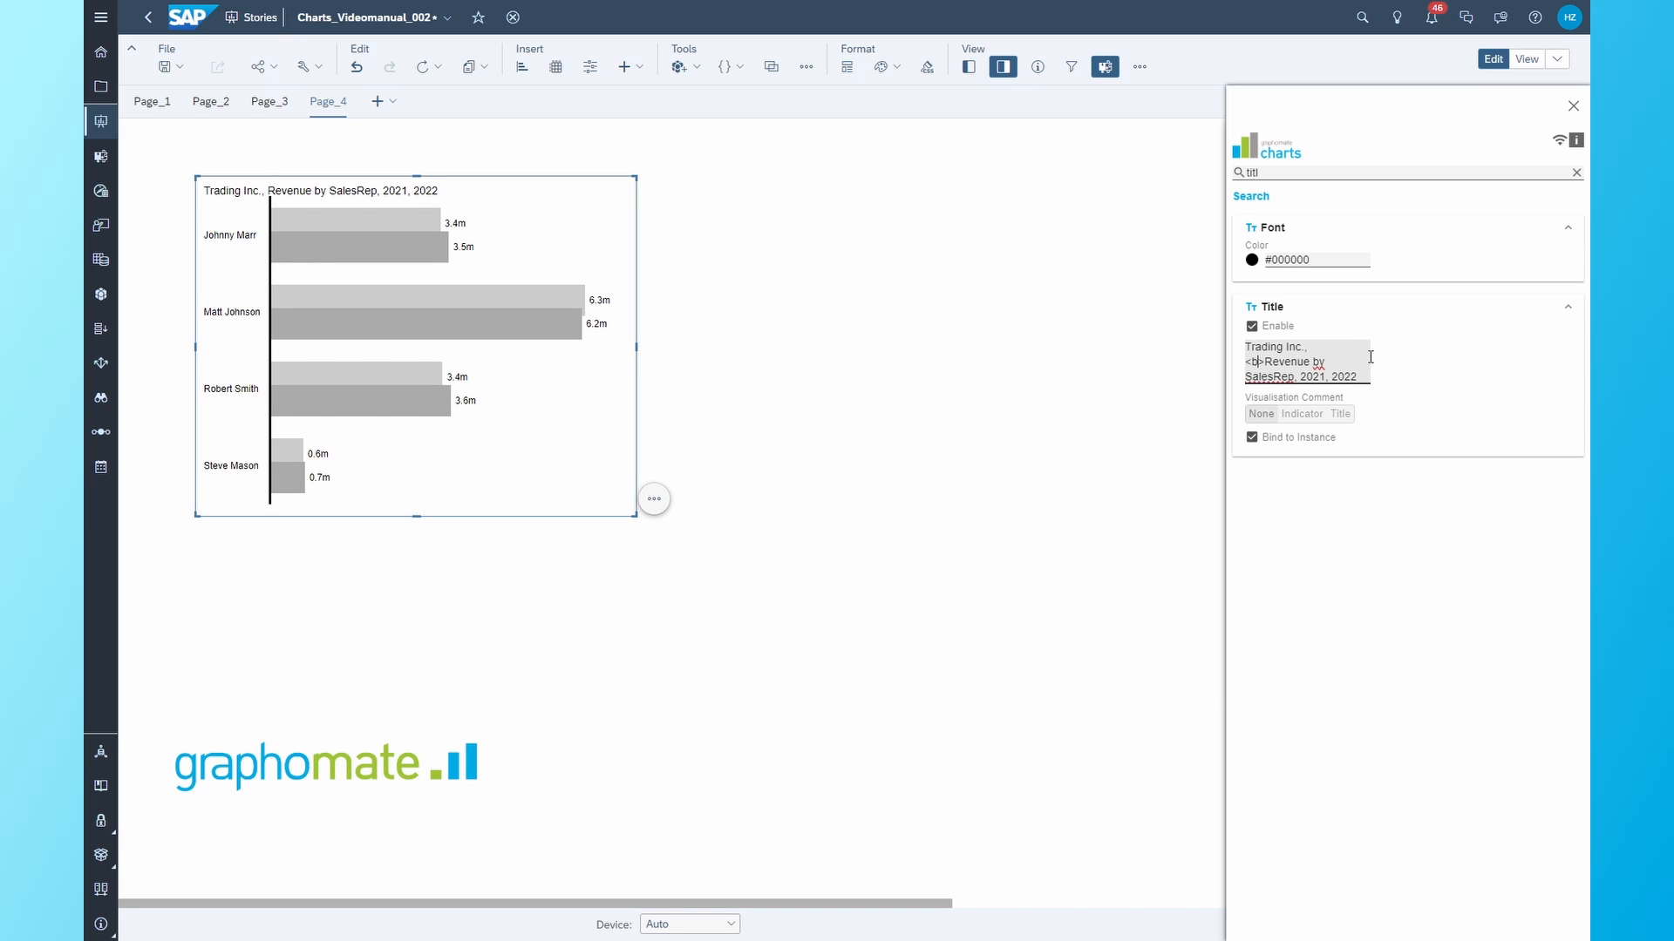
key(shift+Left)
key(shift+Left)
key(shift+Left)
key(ctrl+c)
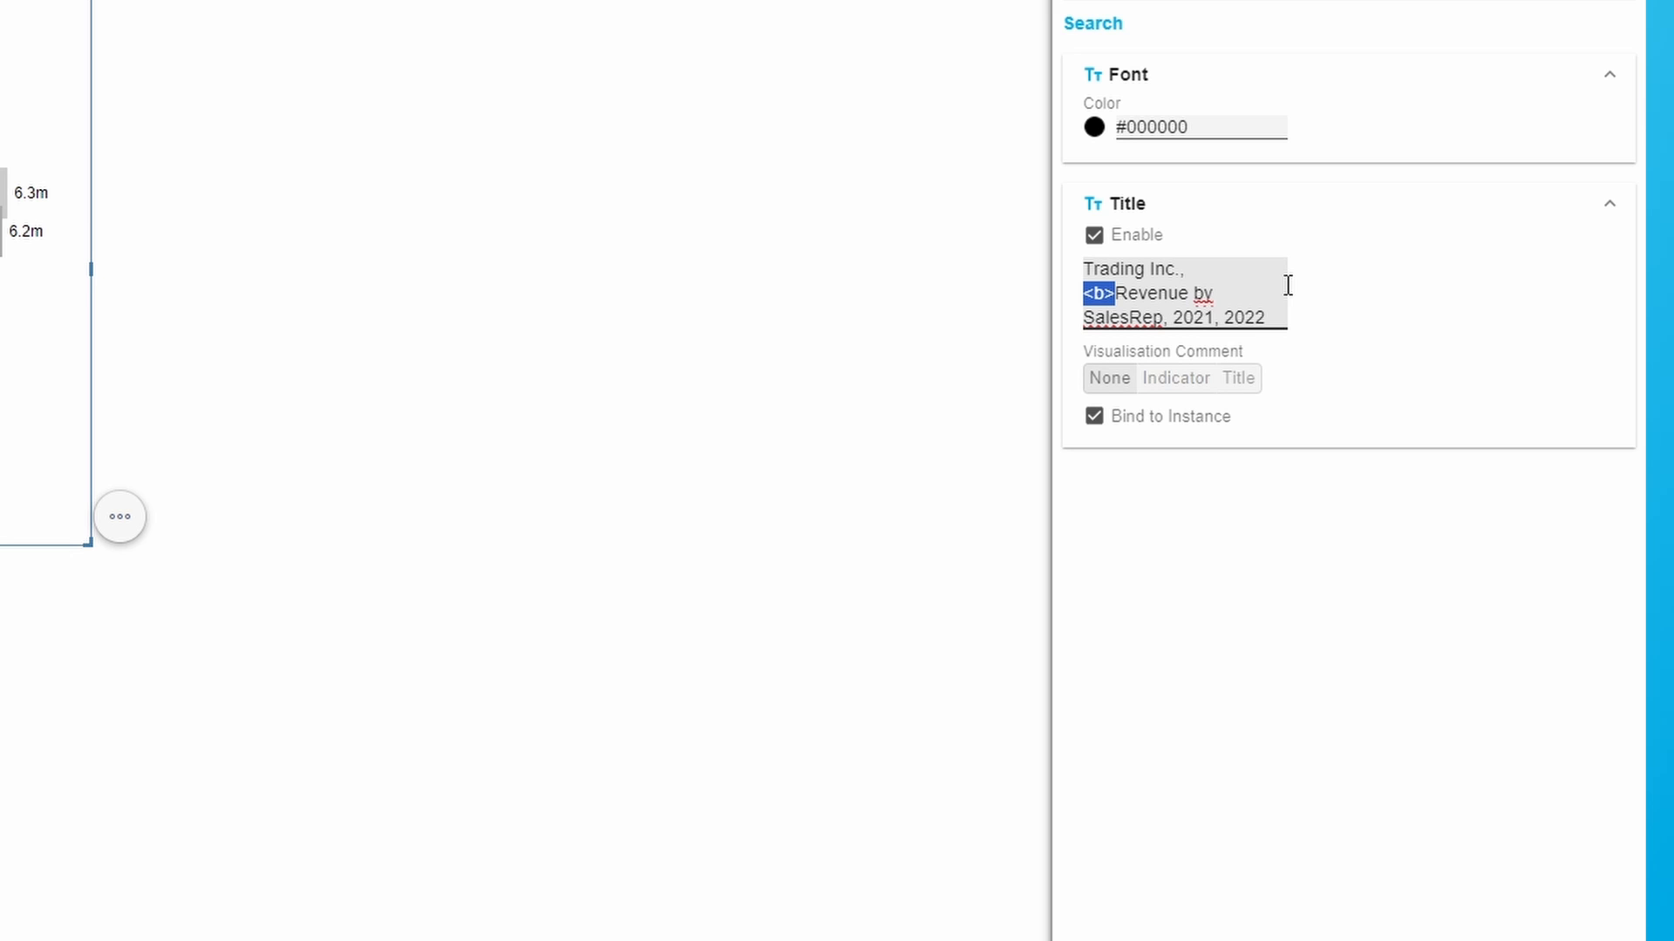
key(Right)
key(ctrl+v)
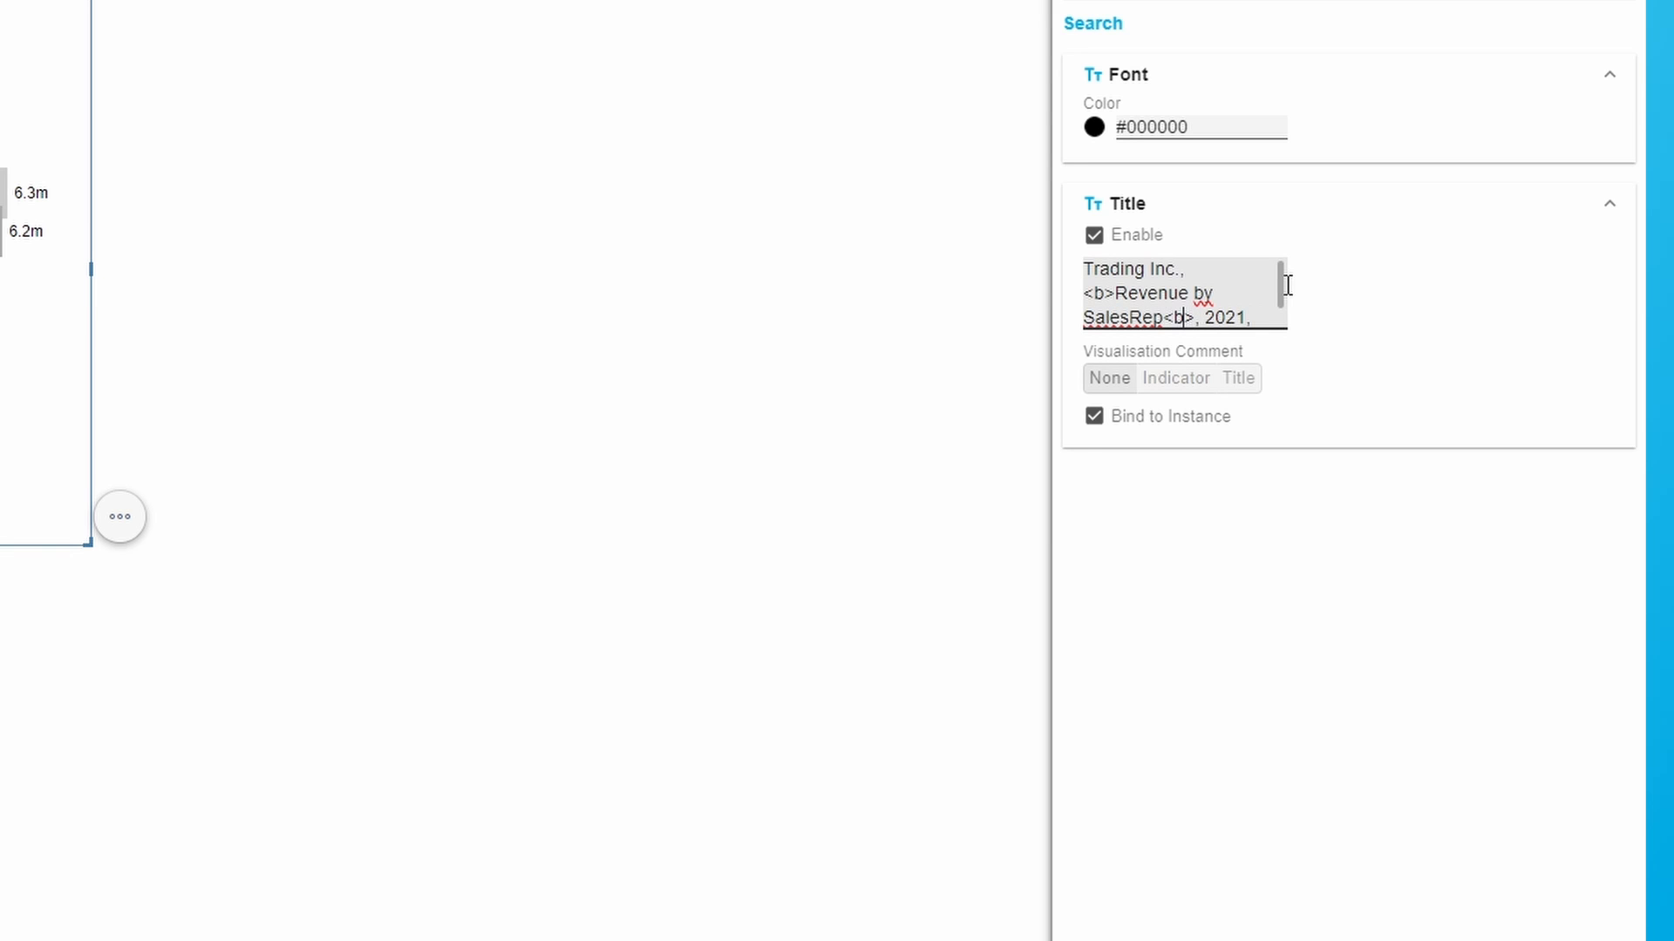
text(/)
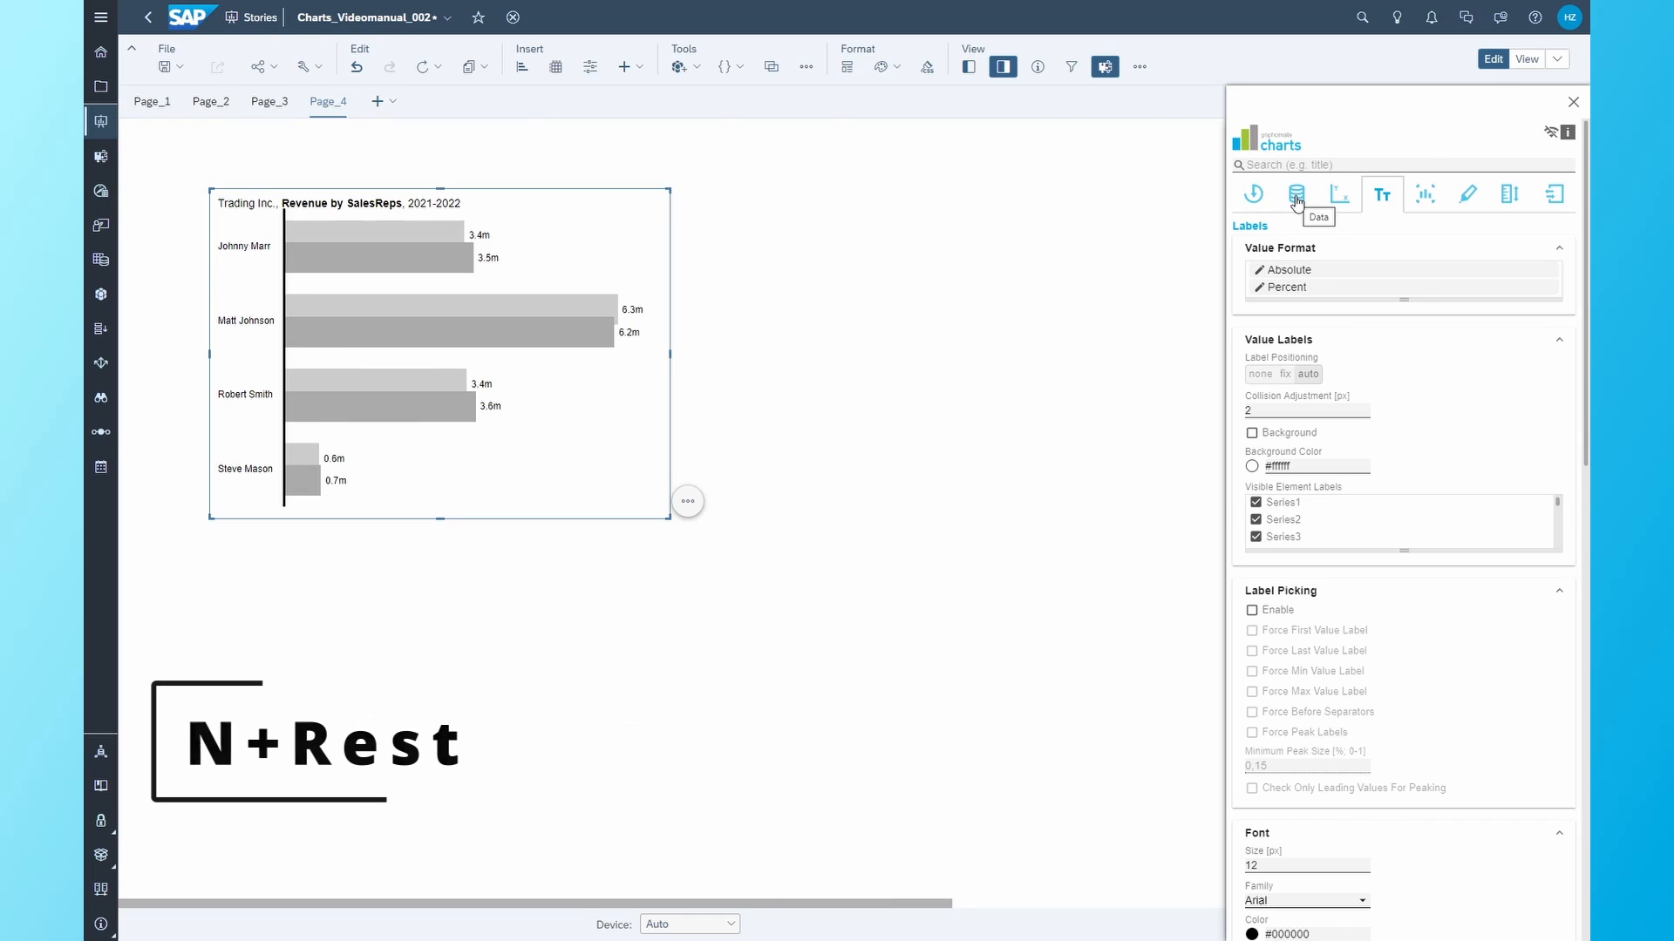
- Enable the N + Rest rule in the Data settings with Sales Representative as target dimension, in Top mode with 3 members
click(1296, 197)
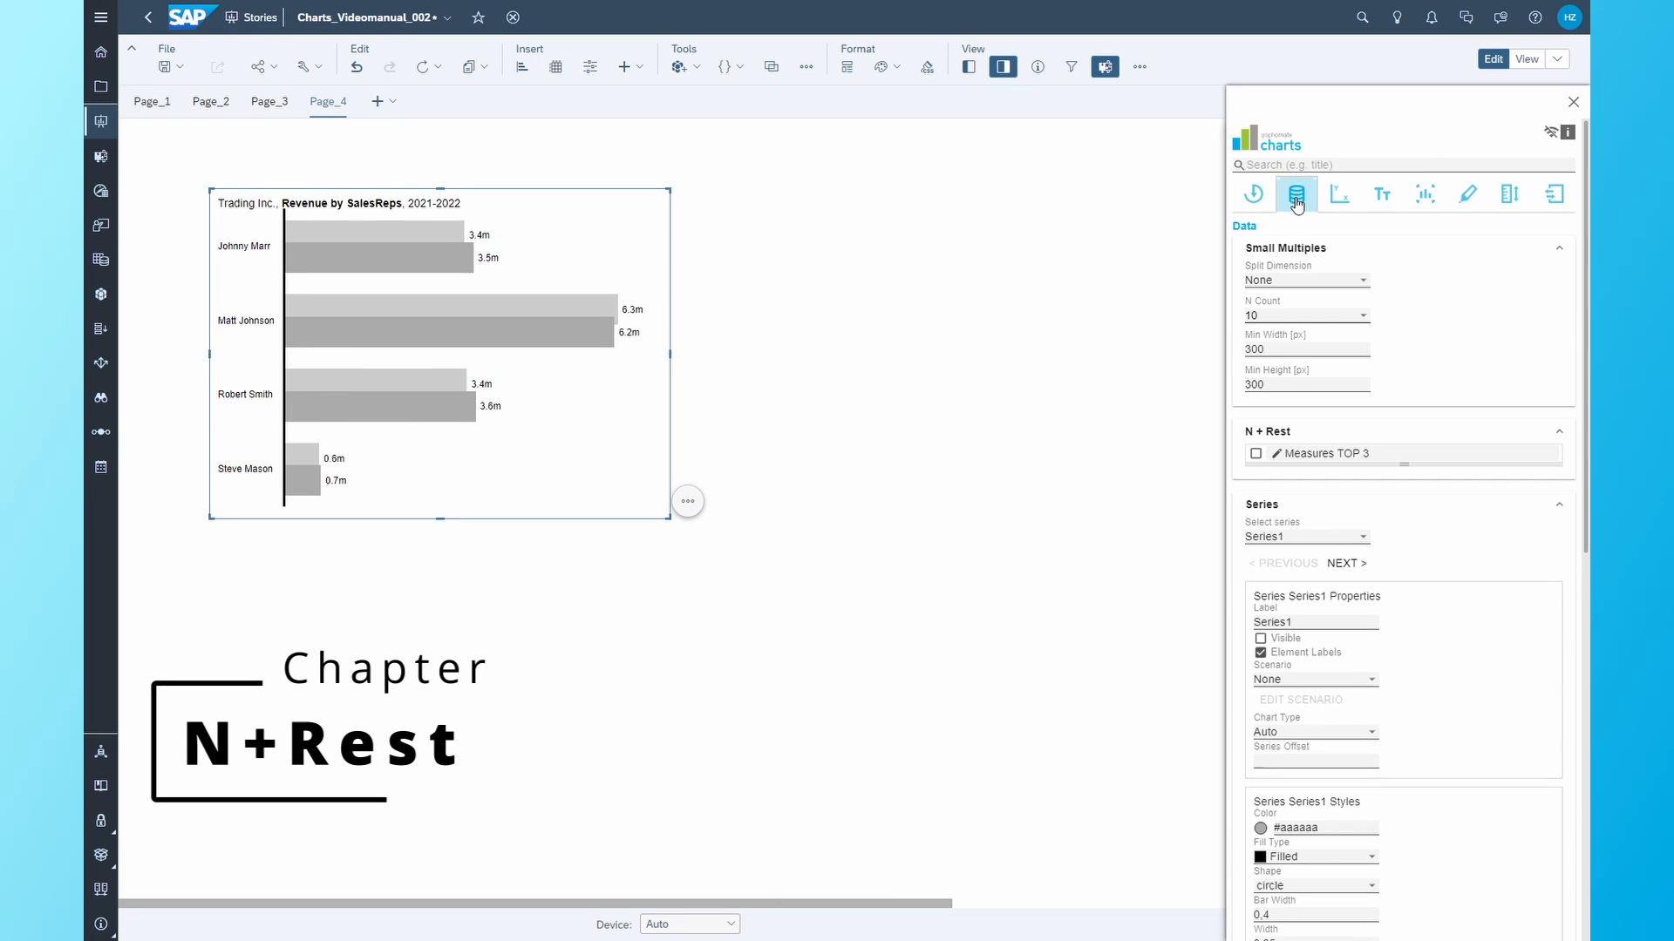
click(1255, 454)
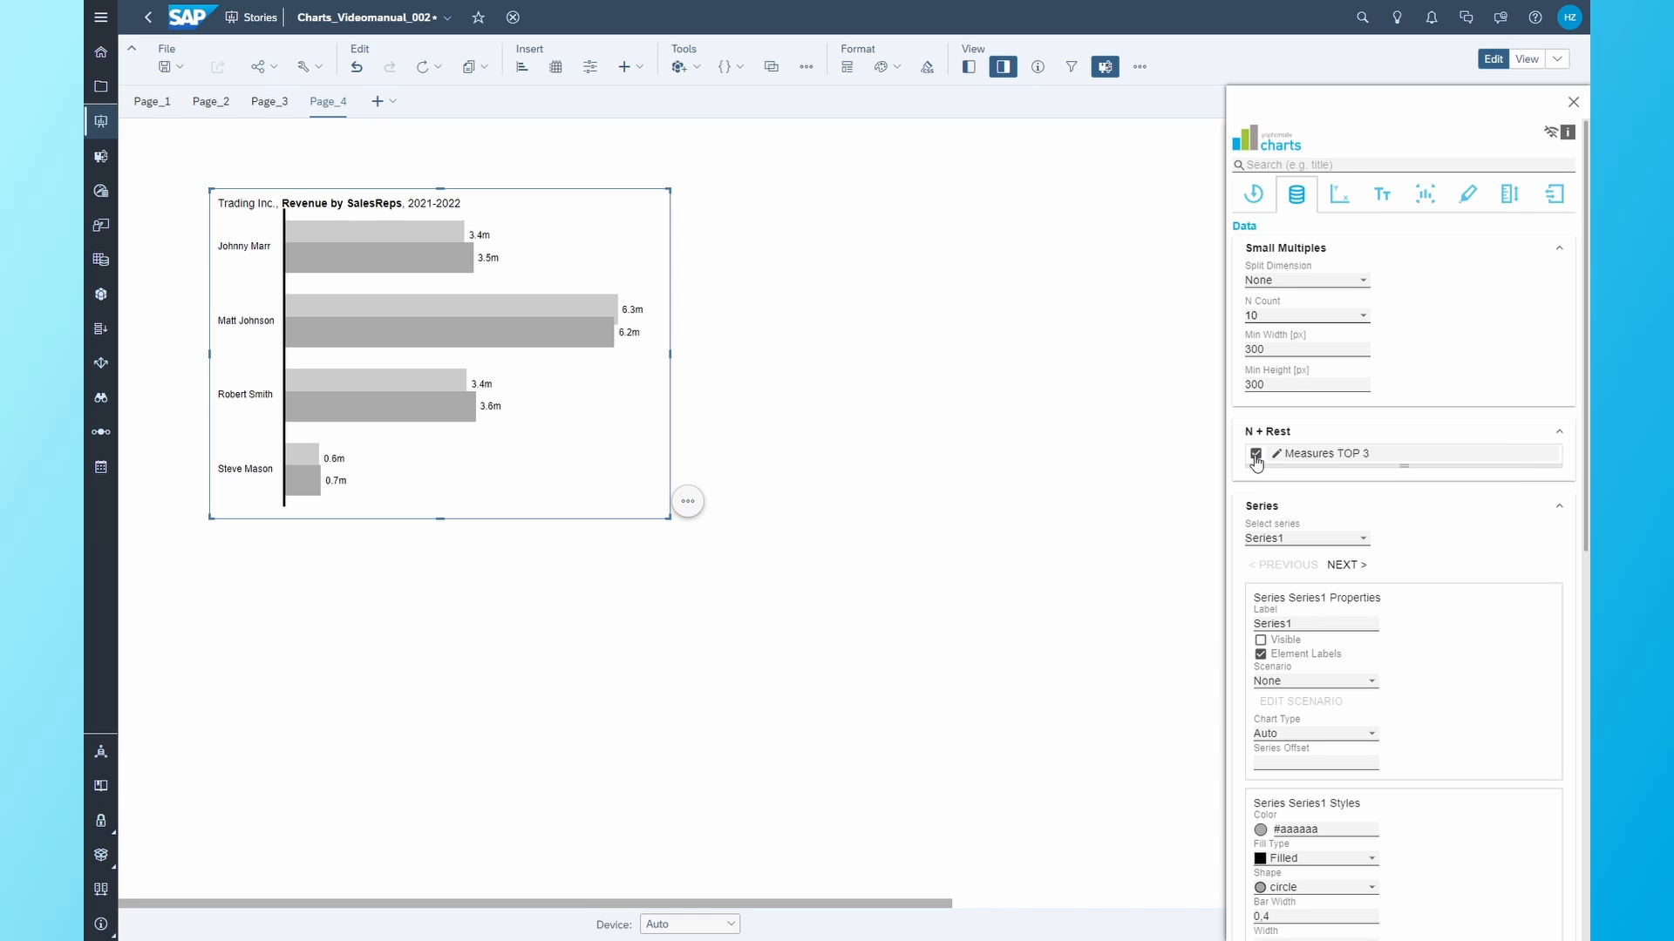
click(1360, 458)
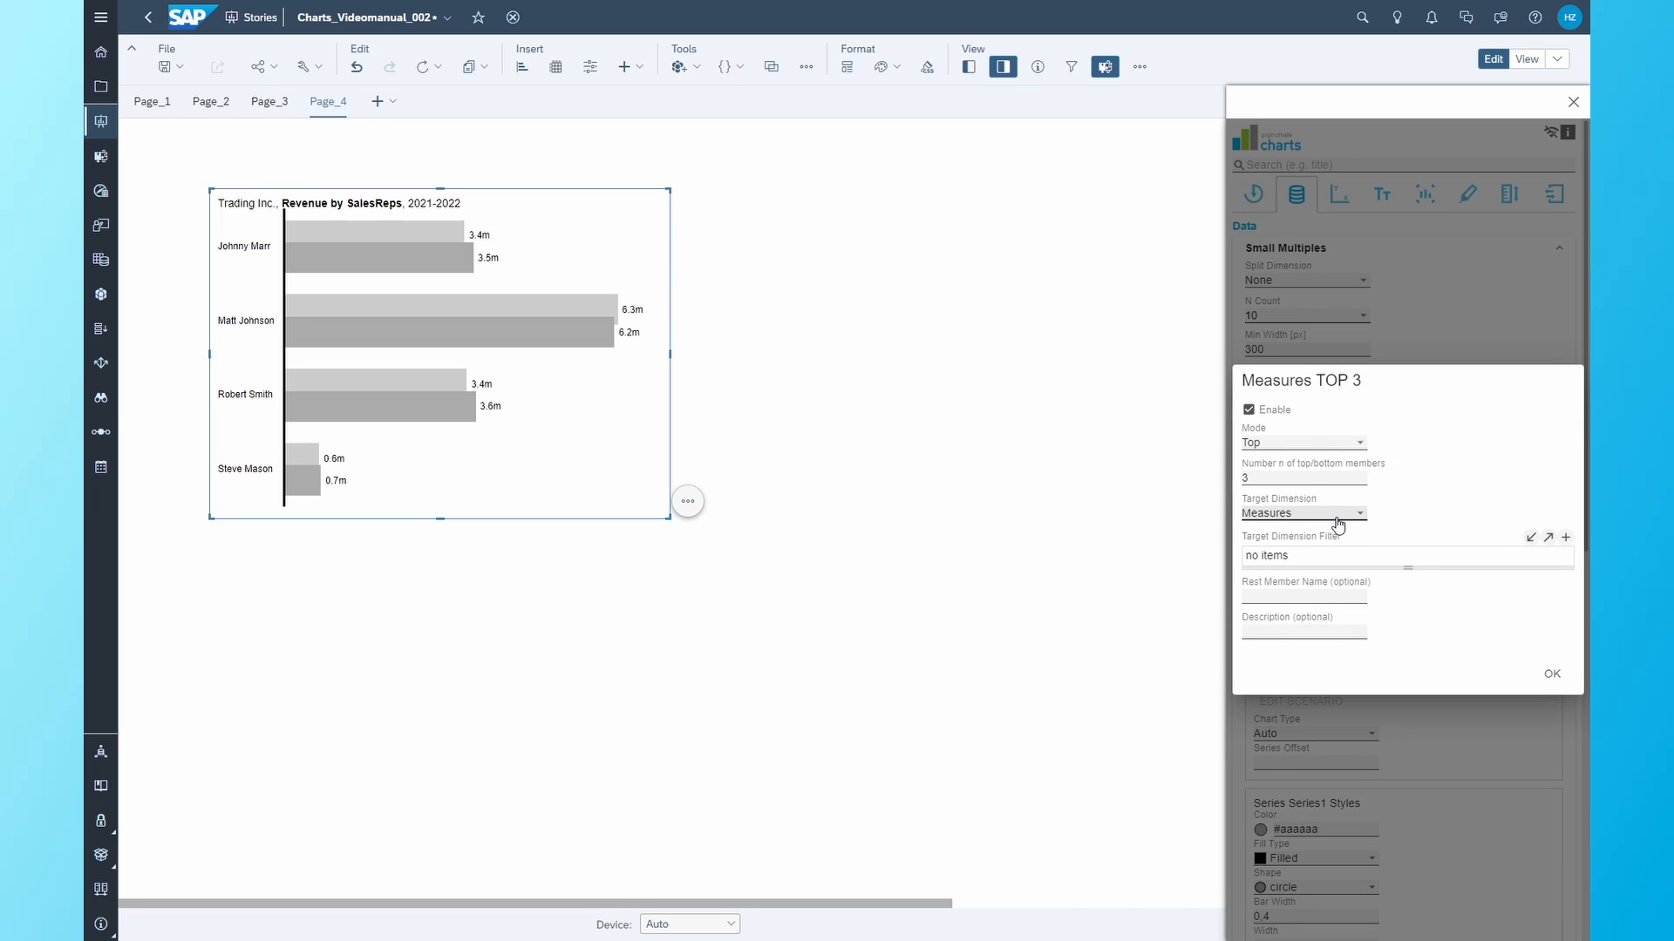
click(1310, 515)
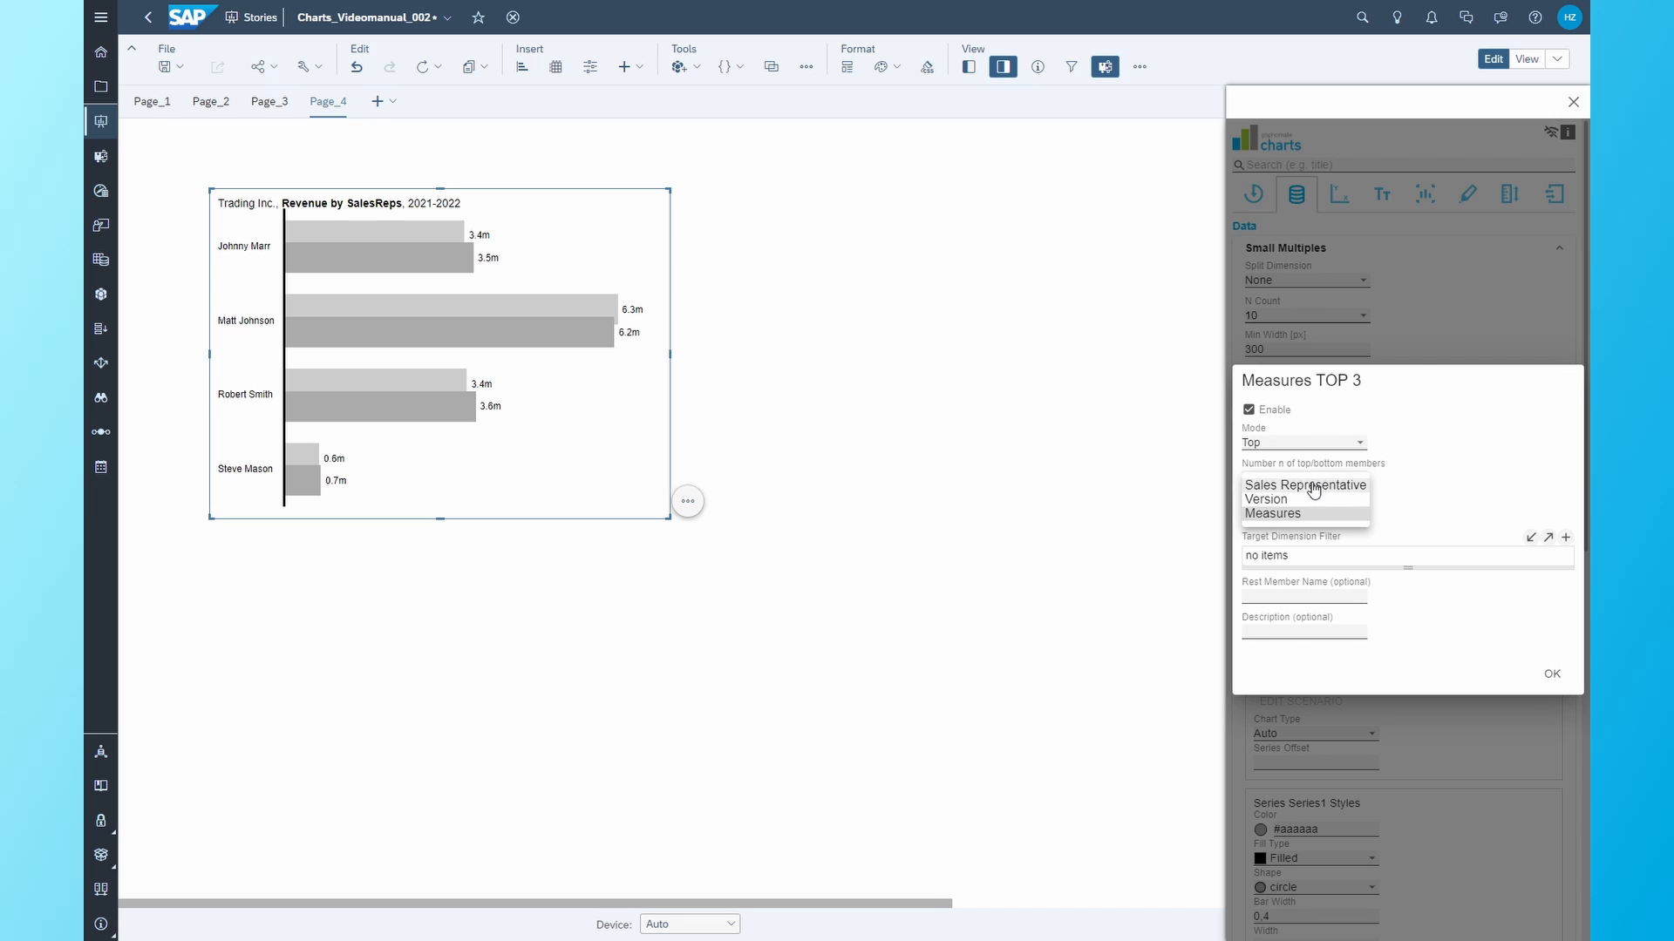
click(1314, 486)
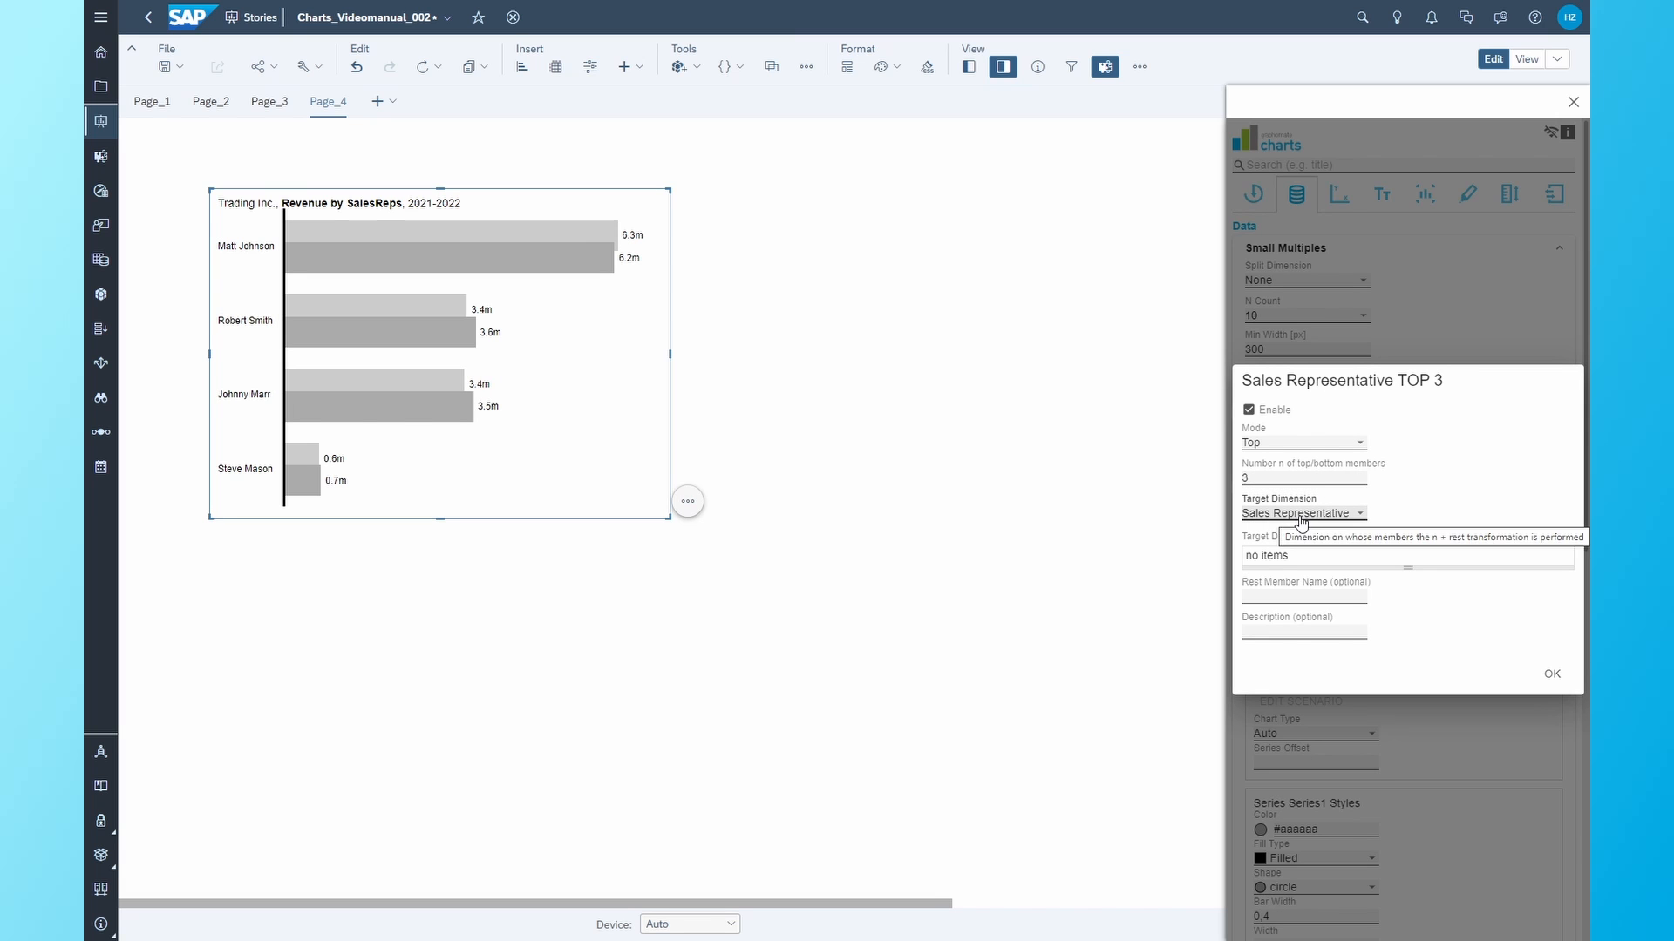
click(1342, 444)
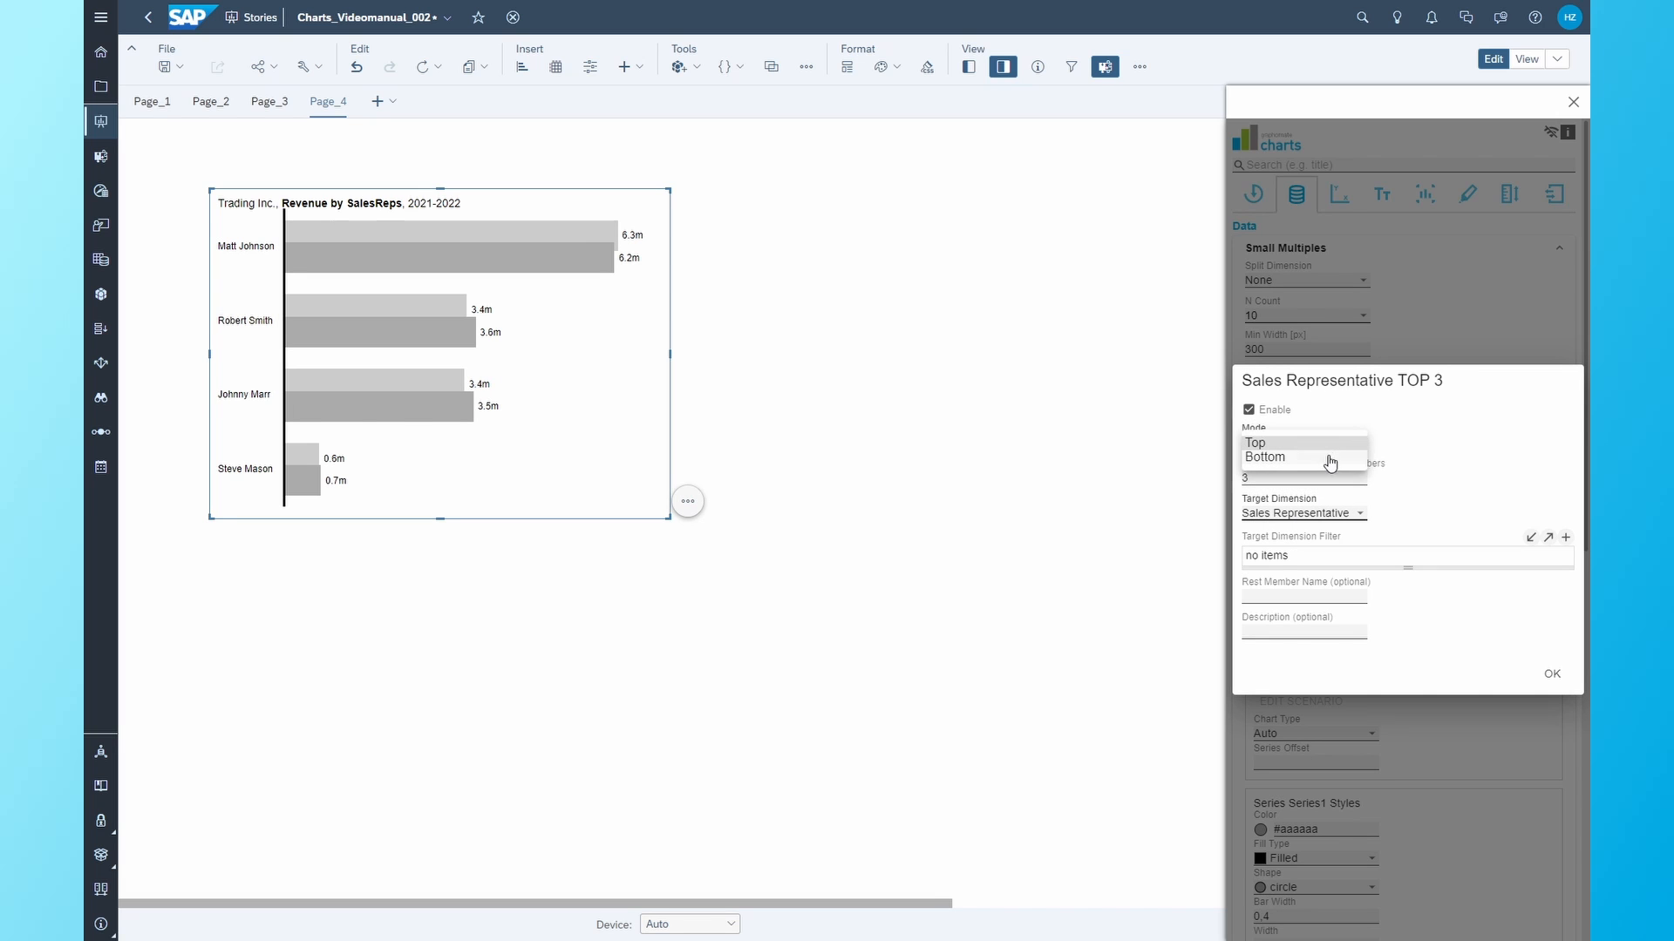
click(1312, 444)
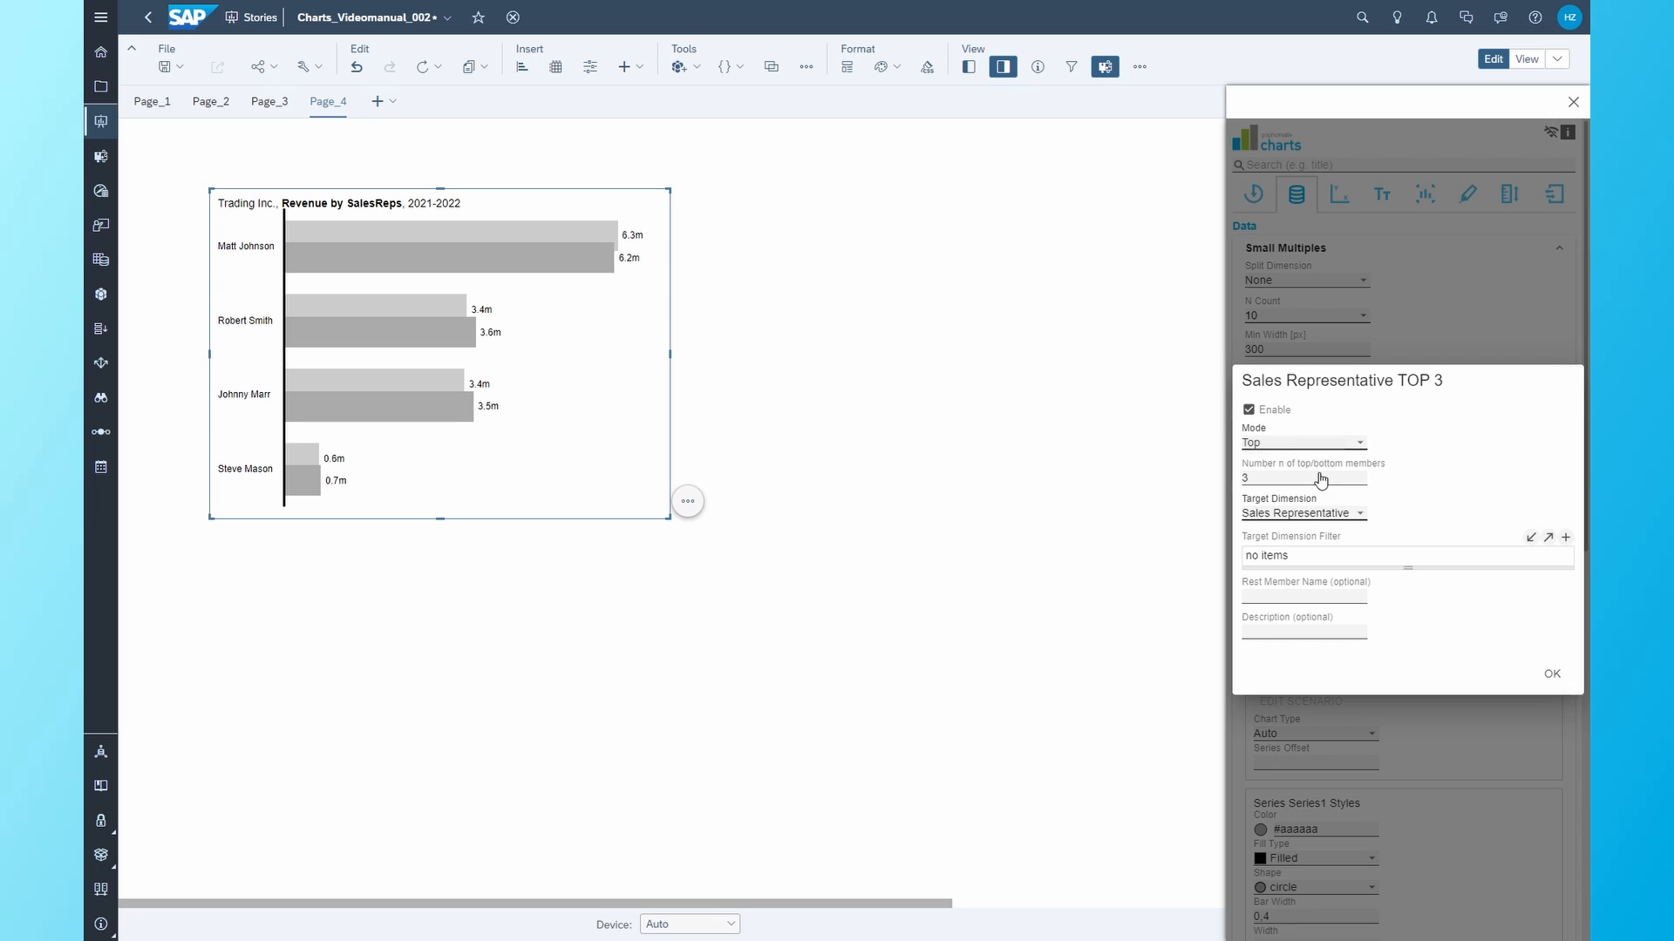
click(1362, 482)
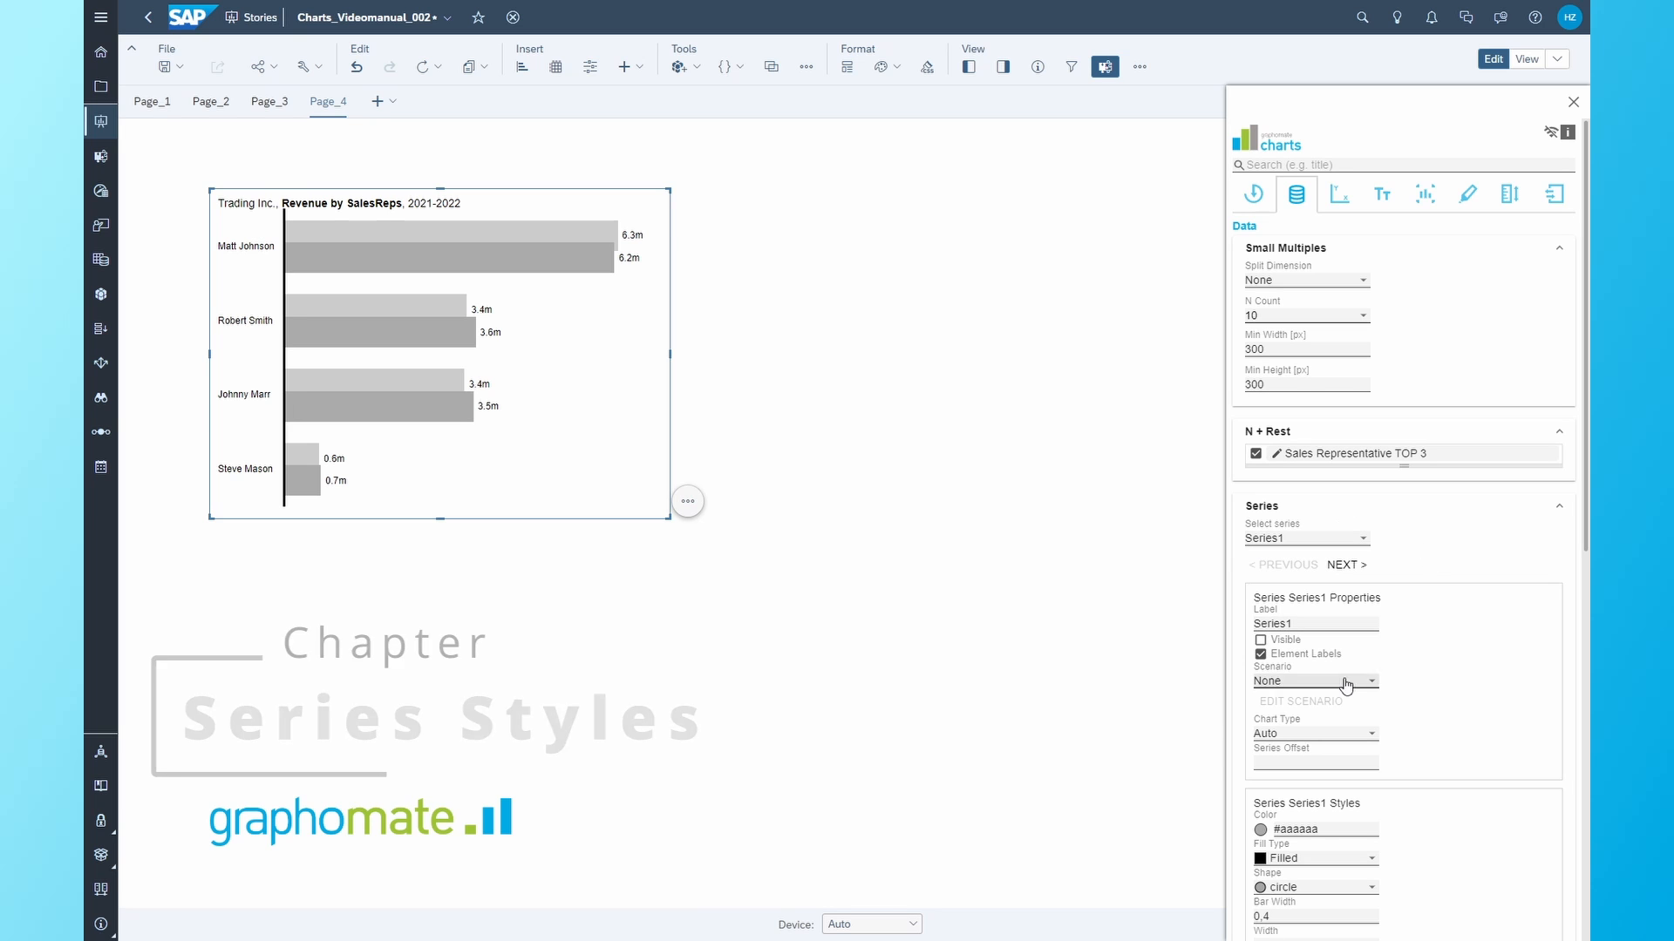
- Label the first data series Actuals and the second data series Budget
scroll(1417, 689, down, 3)
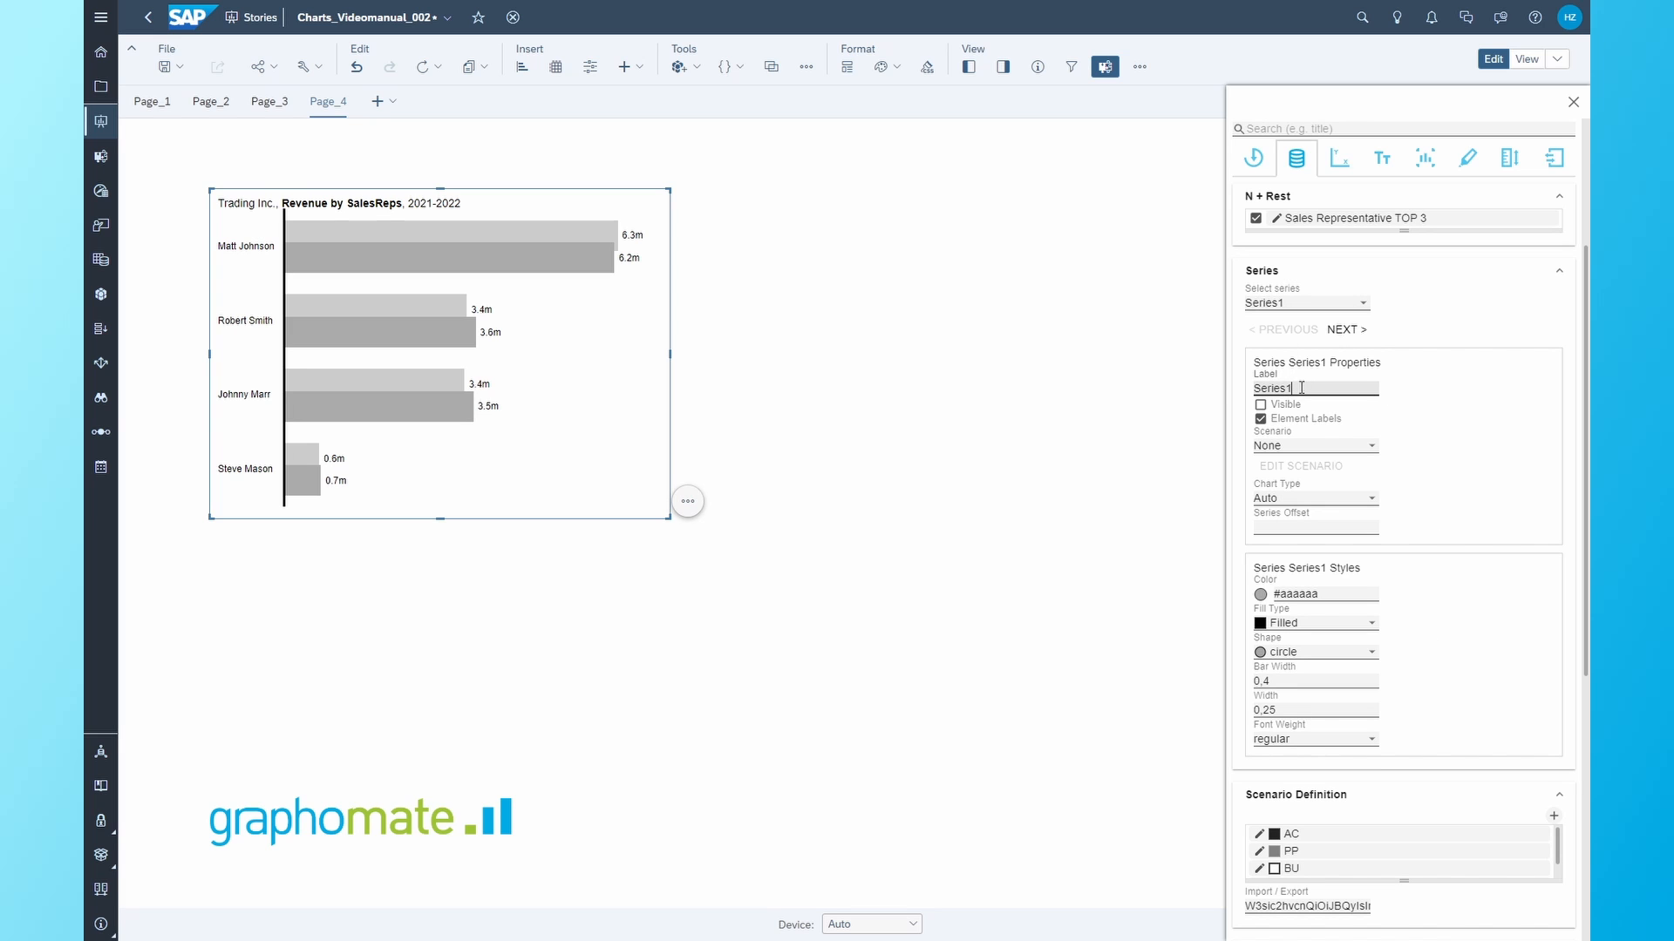
drag(1300, 387, 1219, 390)
text(Actuals)
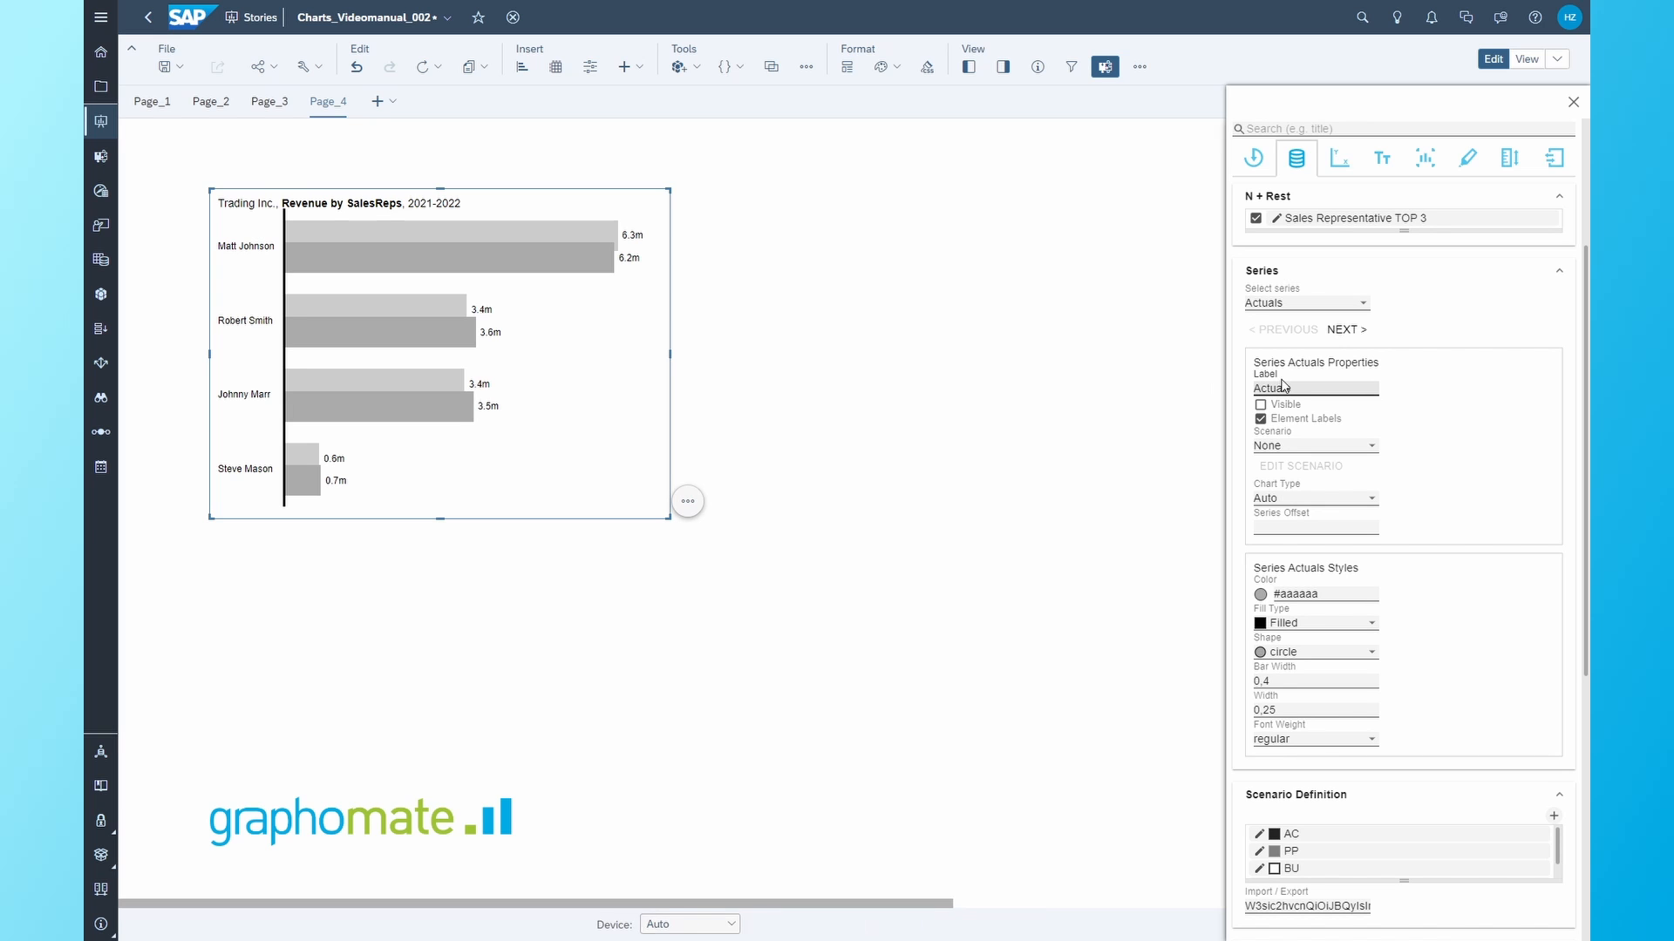
click(1344, 333)
drag(1308, 388, 1238, 394)
text(Budget)
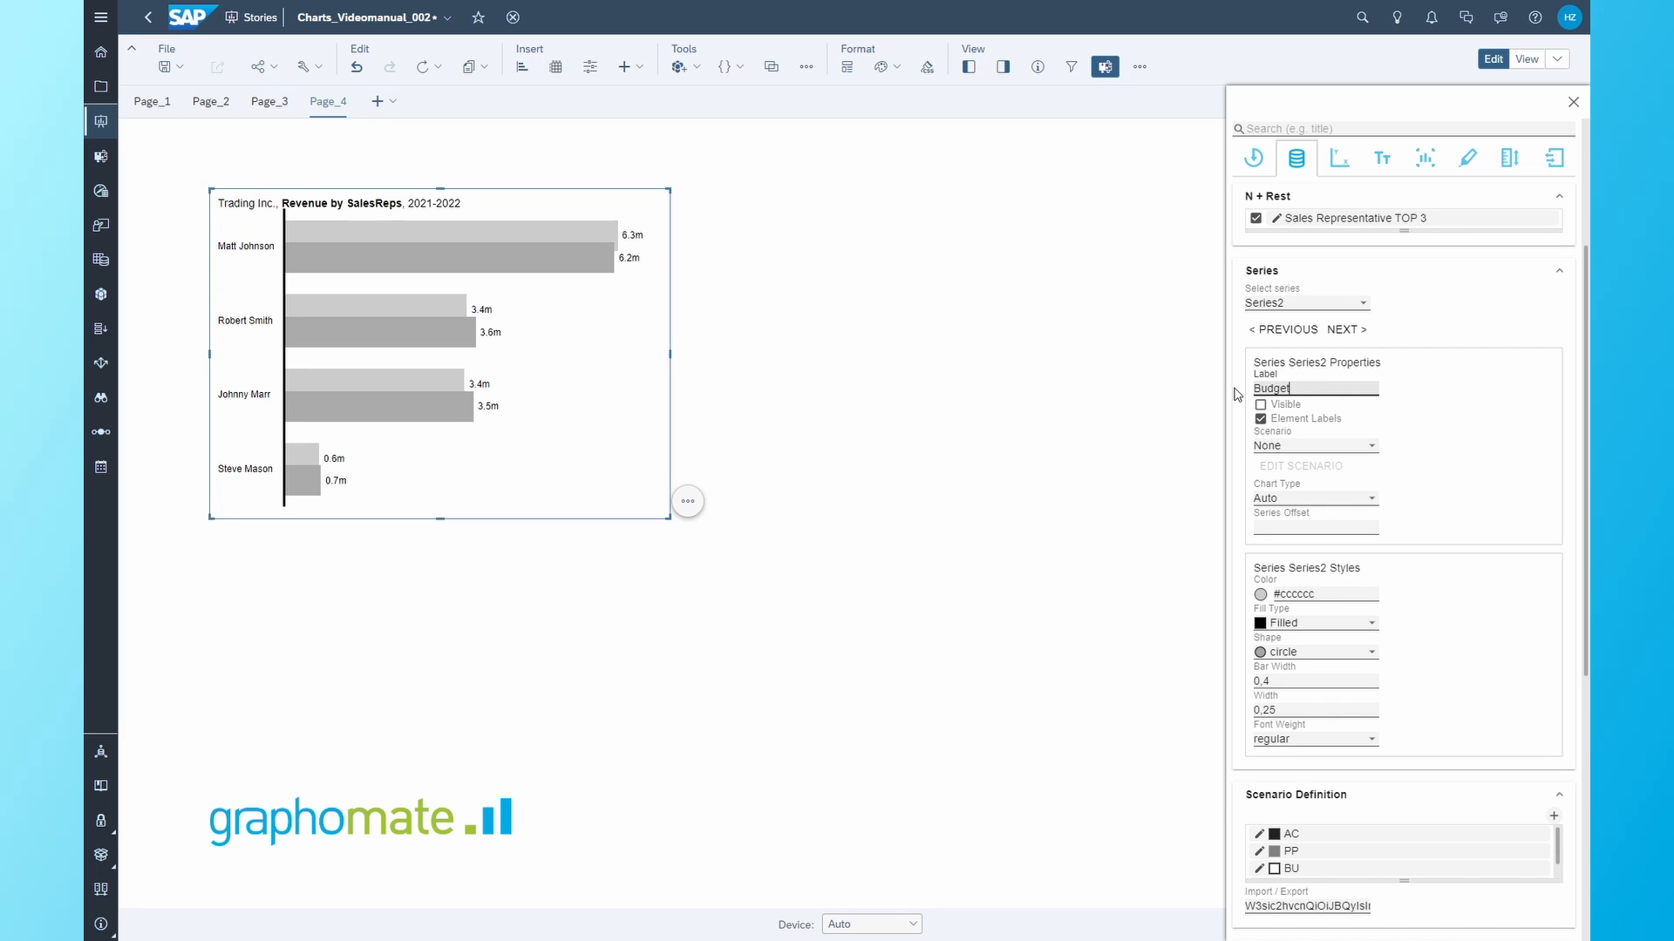
key(Return)
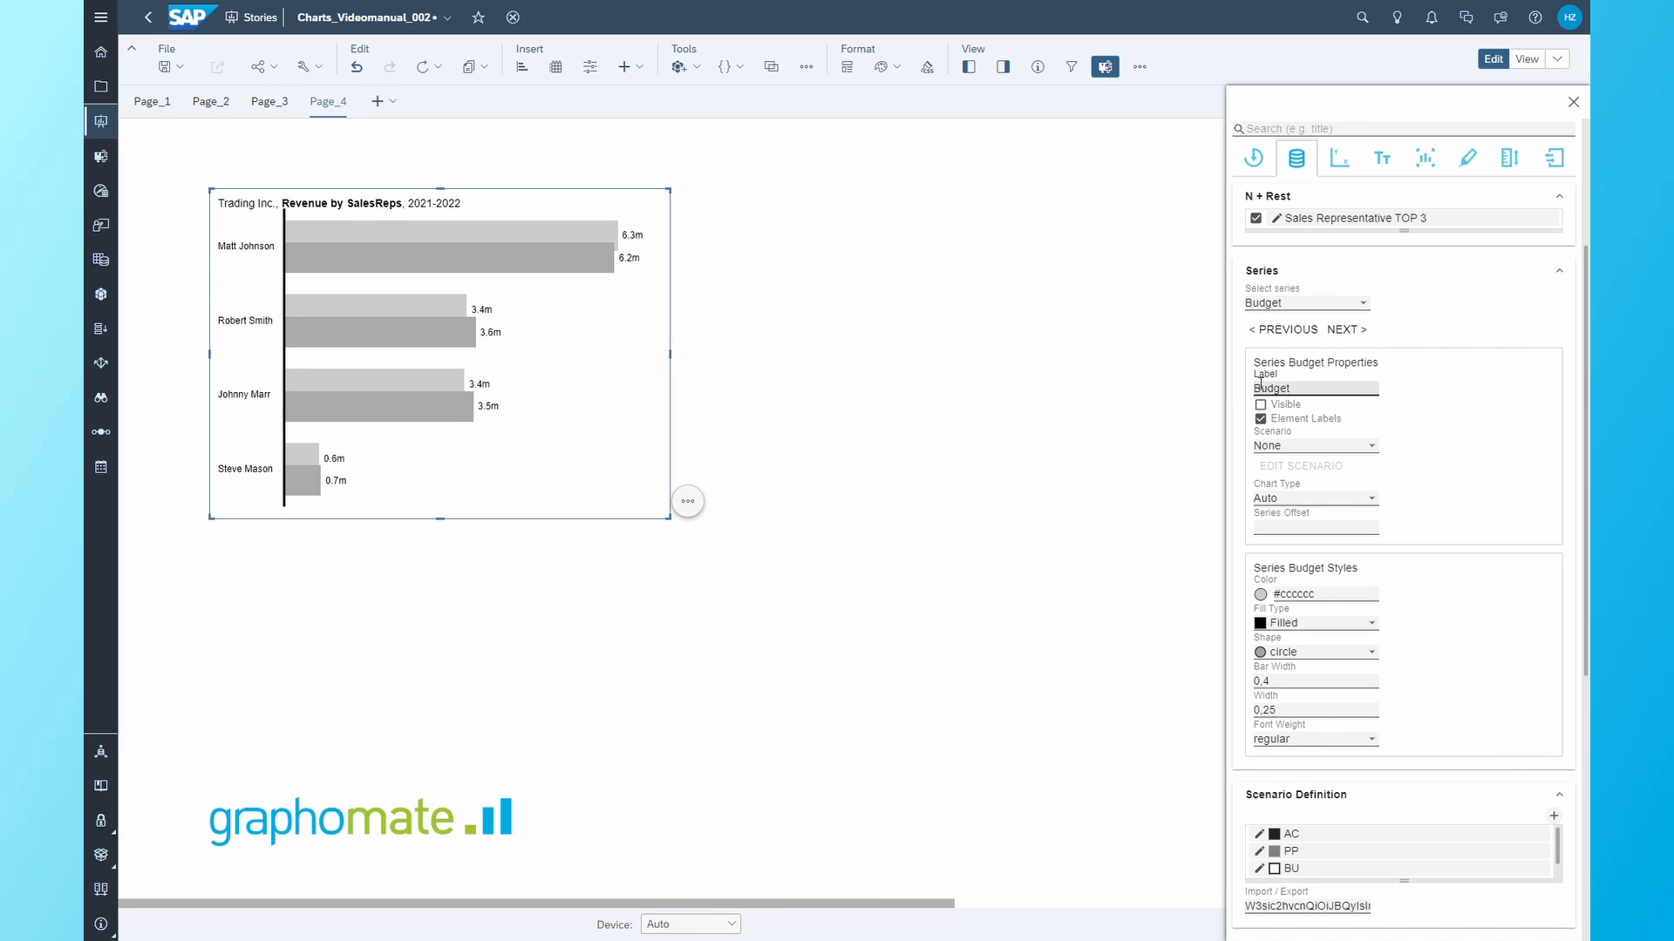
- Assign the AC scenario to the Actuals series and the BU scenario to the Budget series
click(1282, 332)
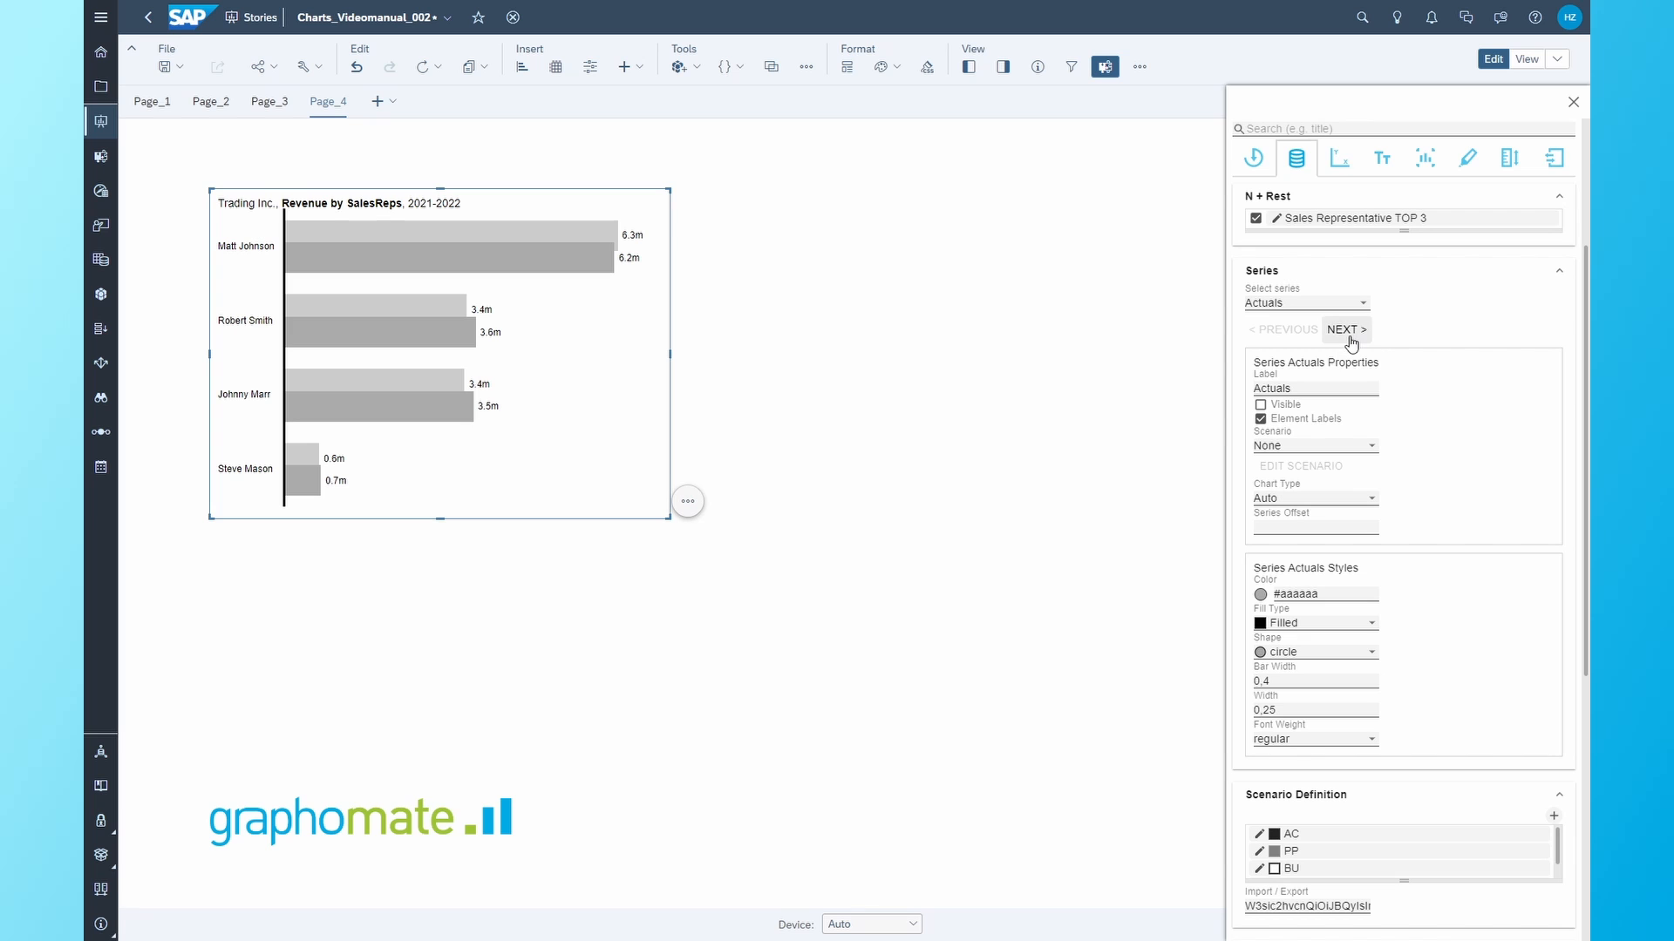
click(1344, 447)
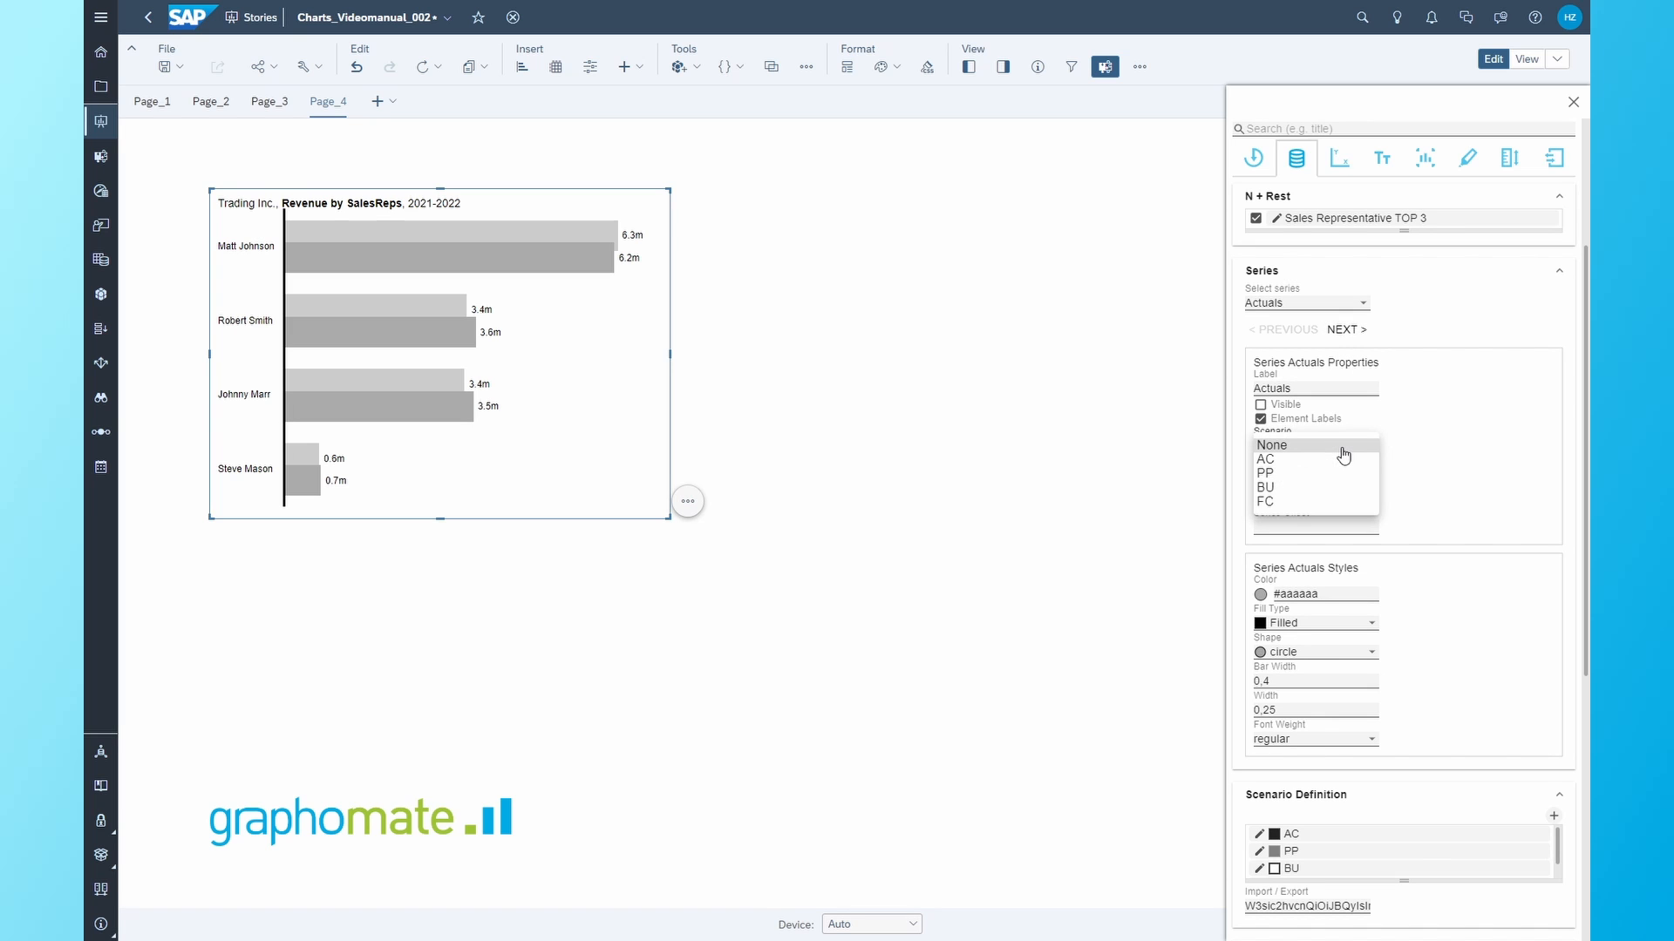
click(1287, 462)
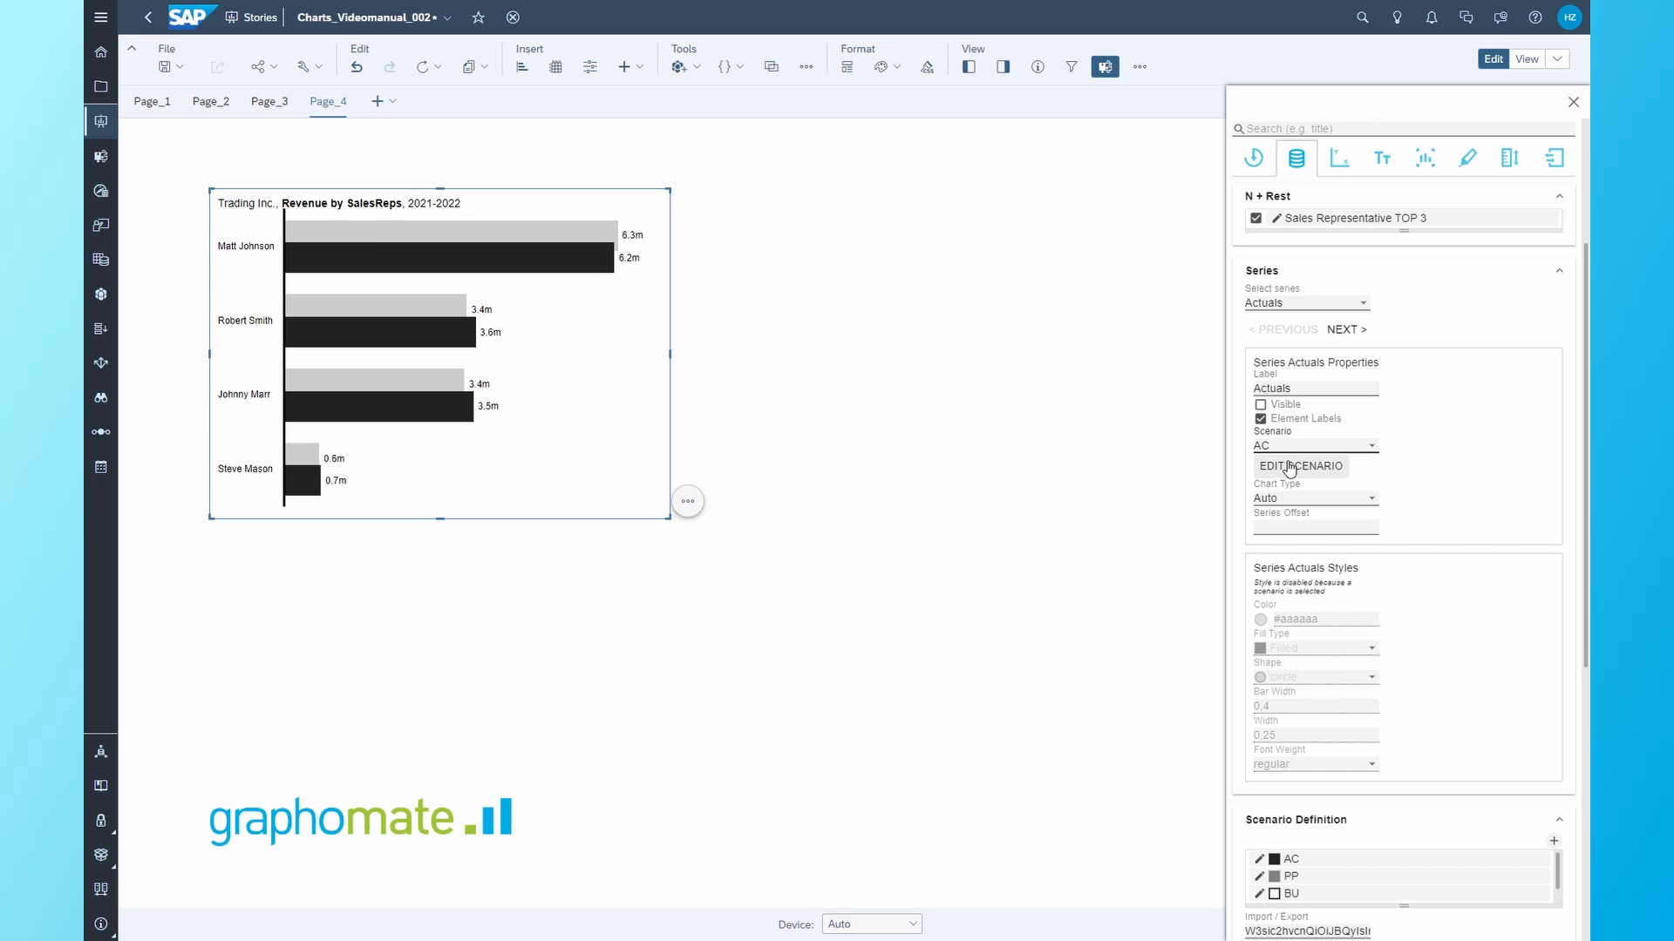
click(1346, 329)
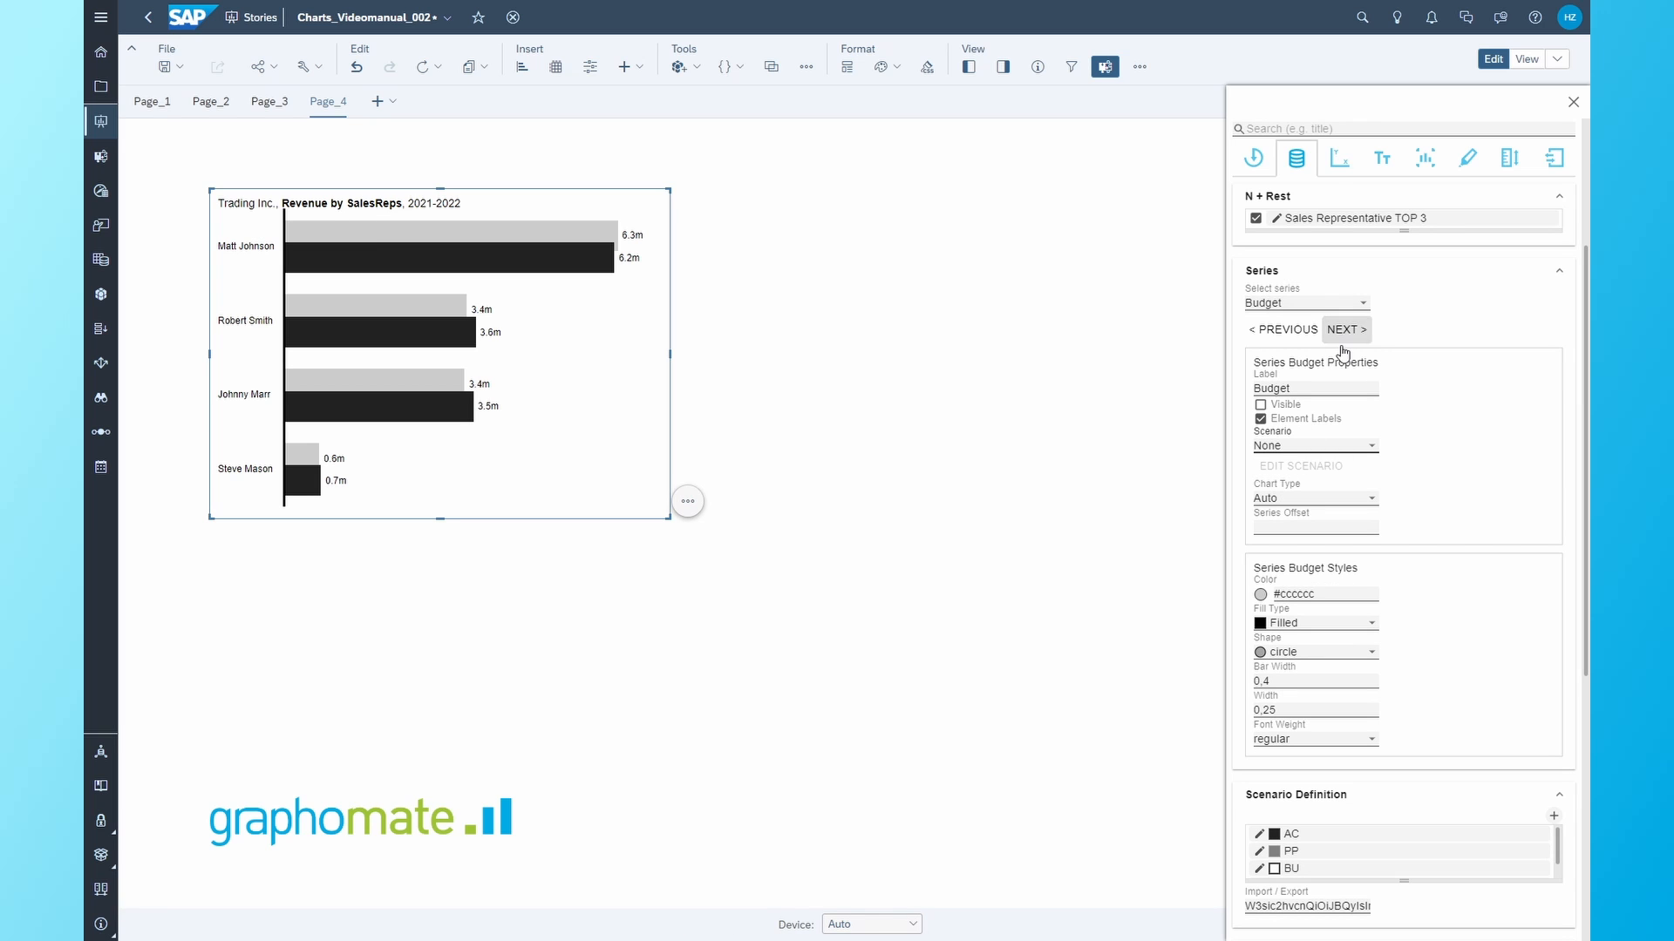
click(1311, 445)
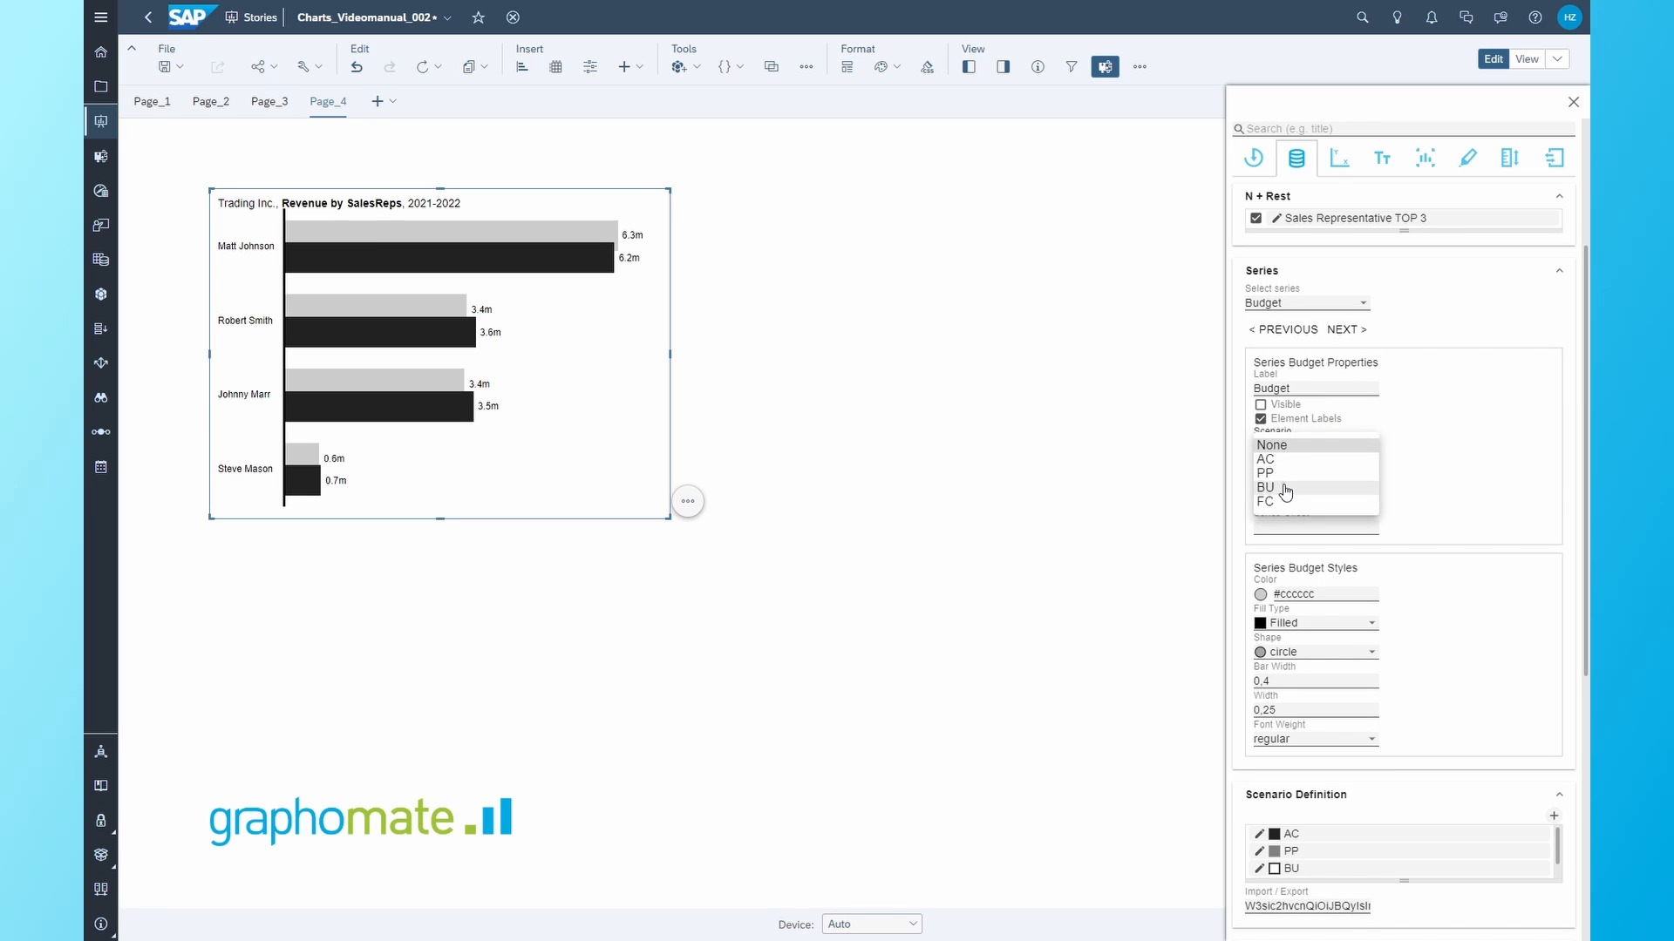
click(1287, 489)
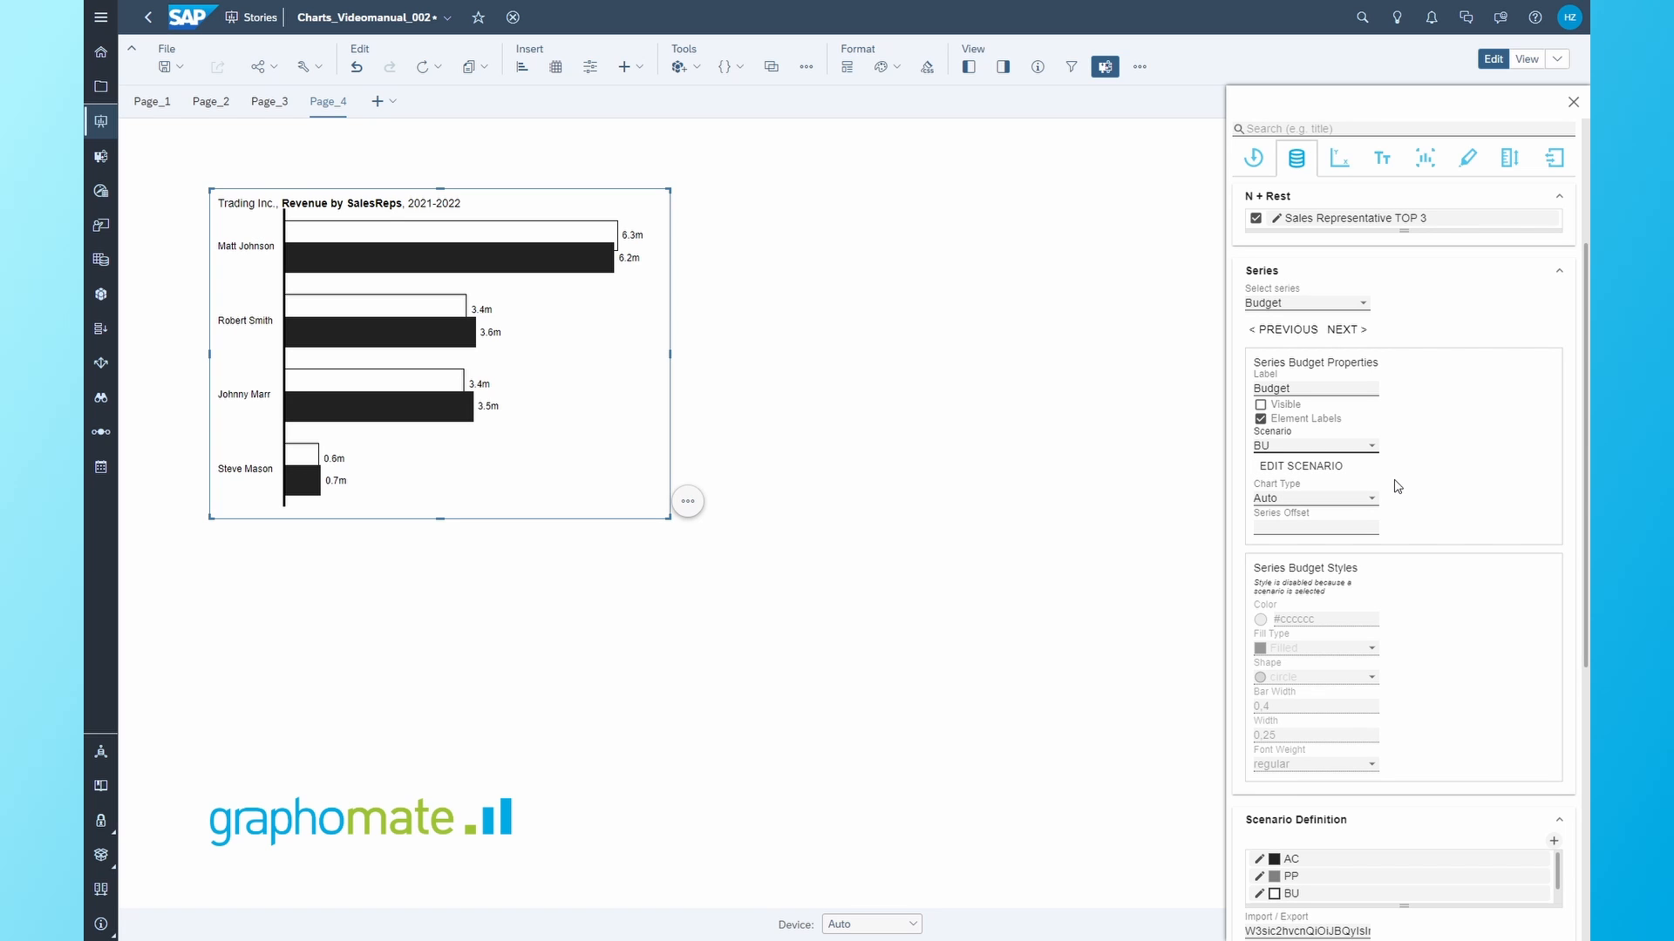
- Try the Actuals series with its scenario set to None, and set it back to AC
click(1288, 331)
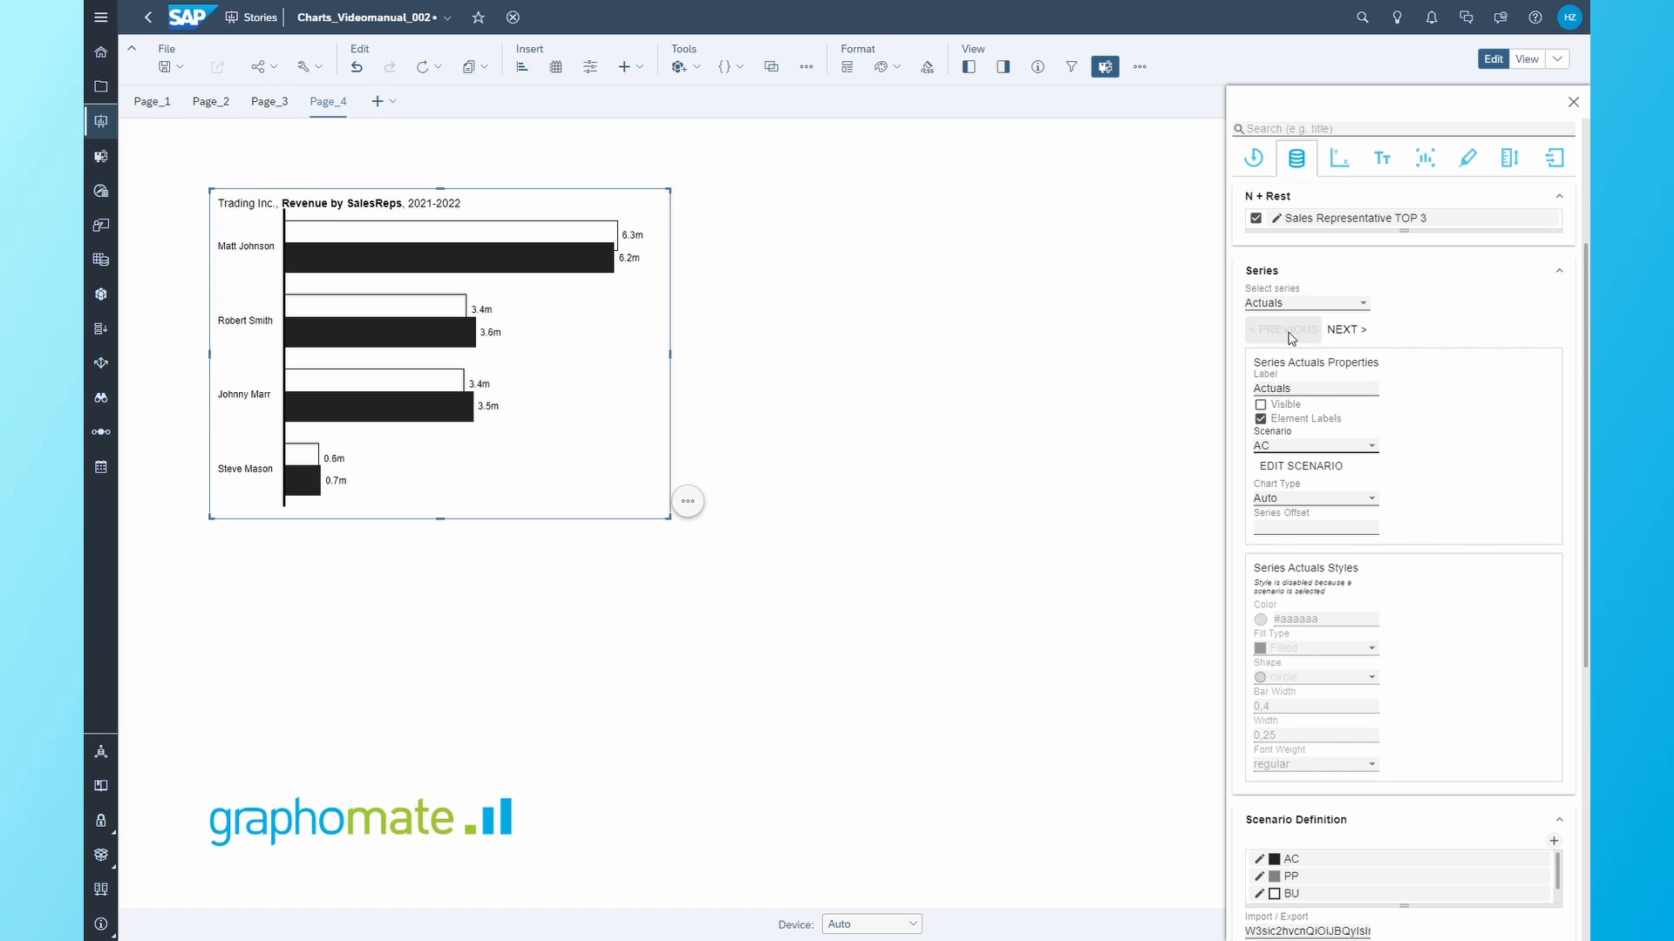
click(1357, 446)
click(1280, 431)
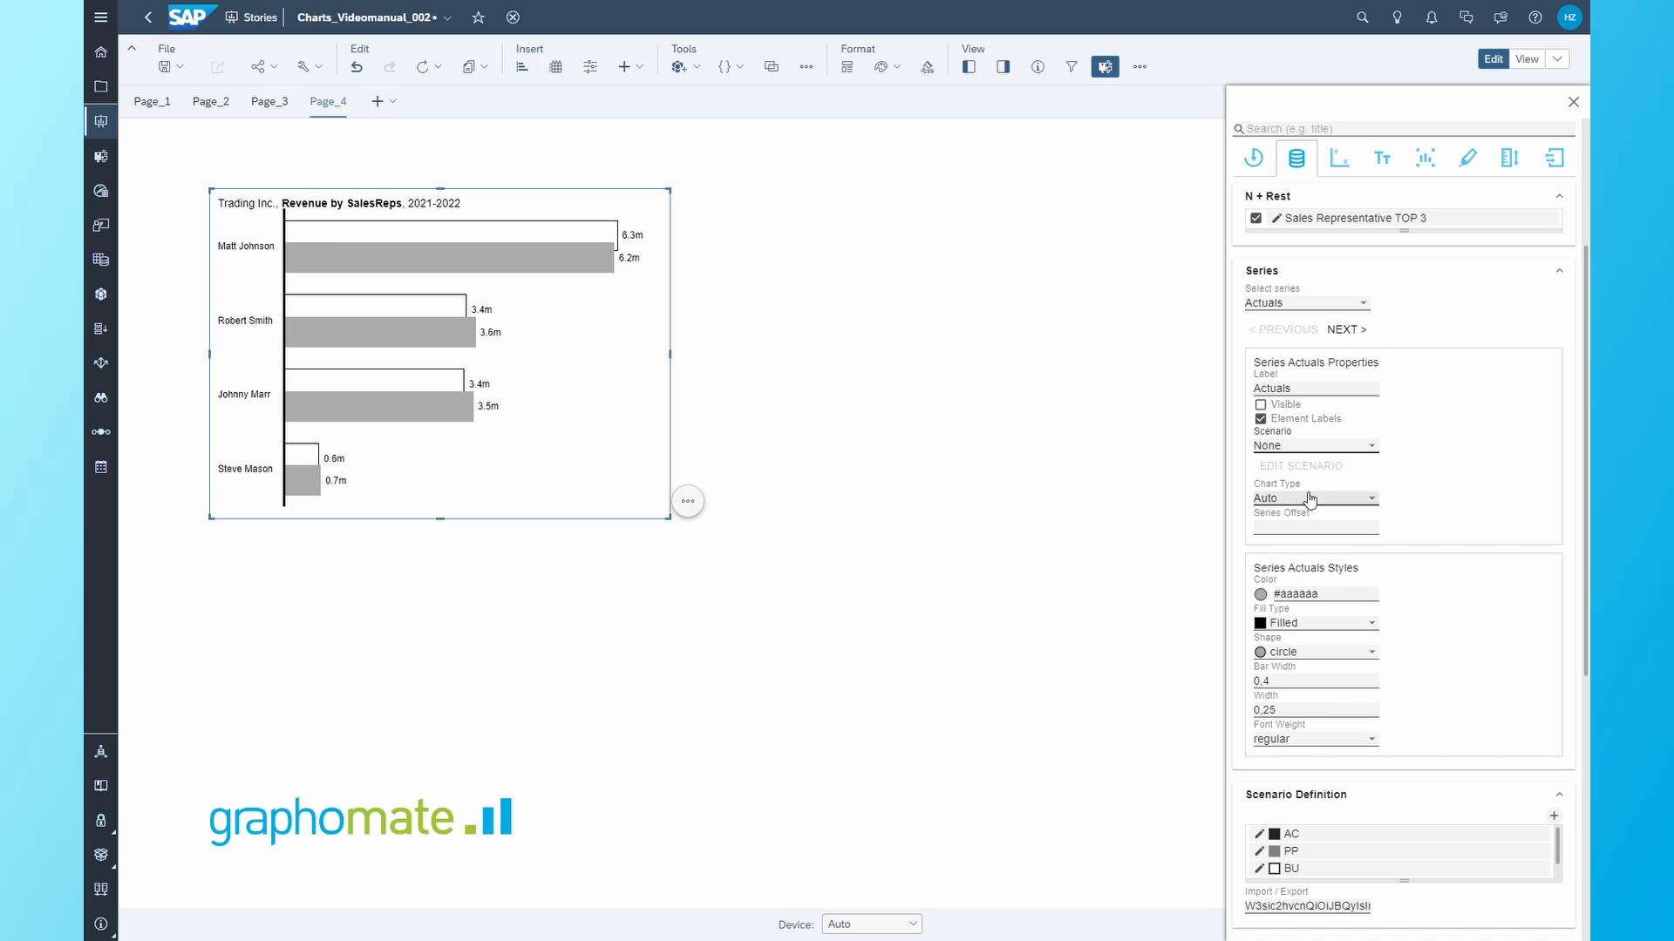
click(1328, 454)
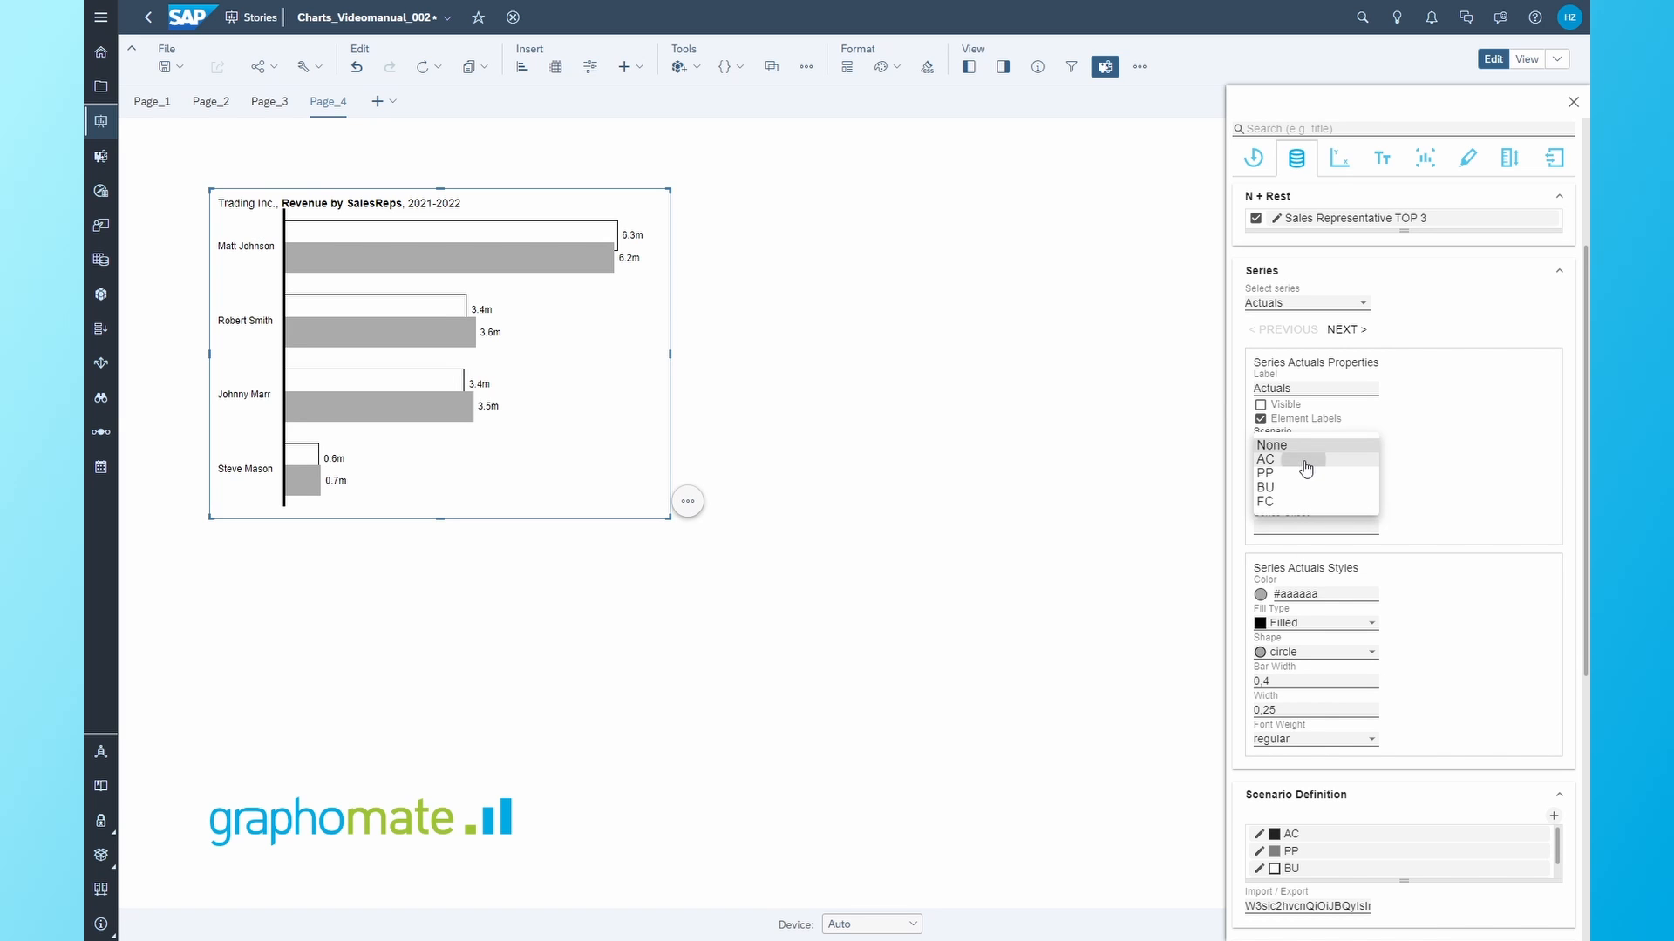
click(1288, 463)
- Open the AC scenario of the Actuals series for editing and examine its color, fill type and shape options
click(1286, 467)
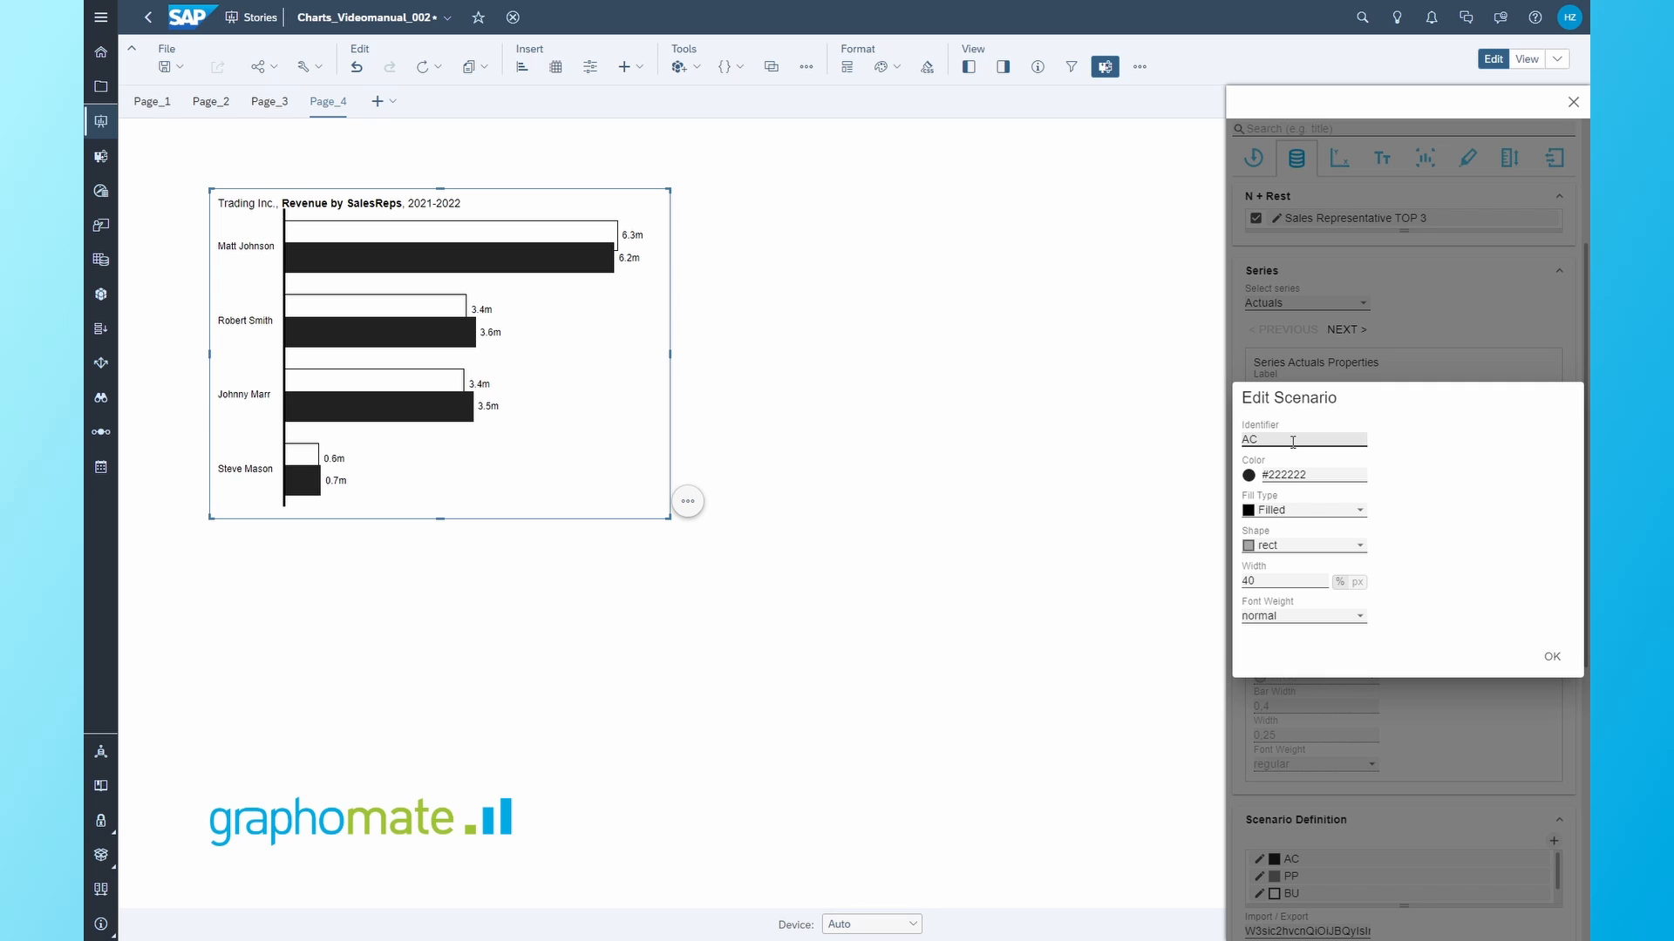
click(1248, 476)
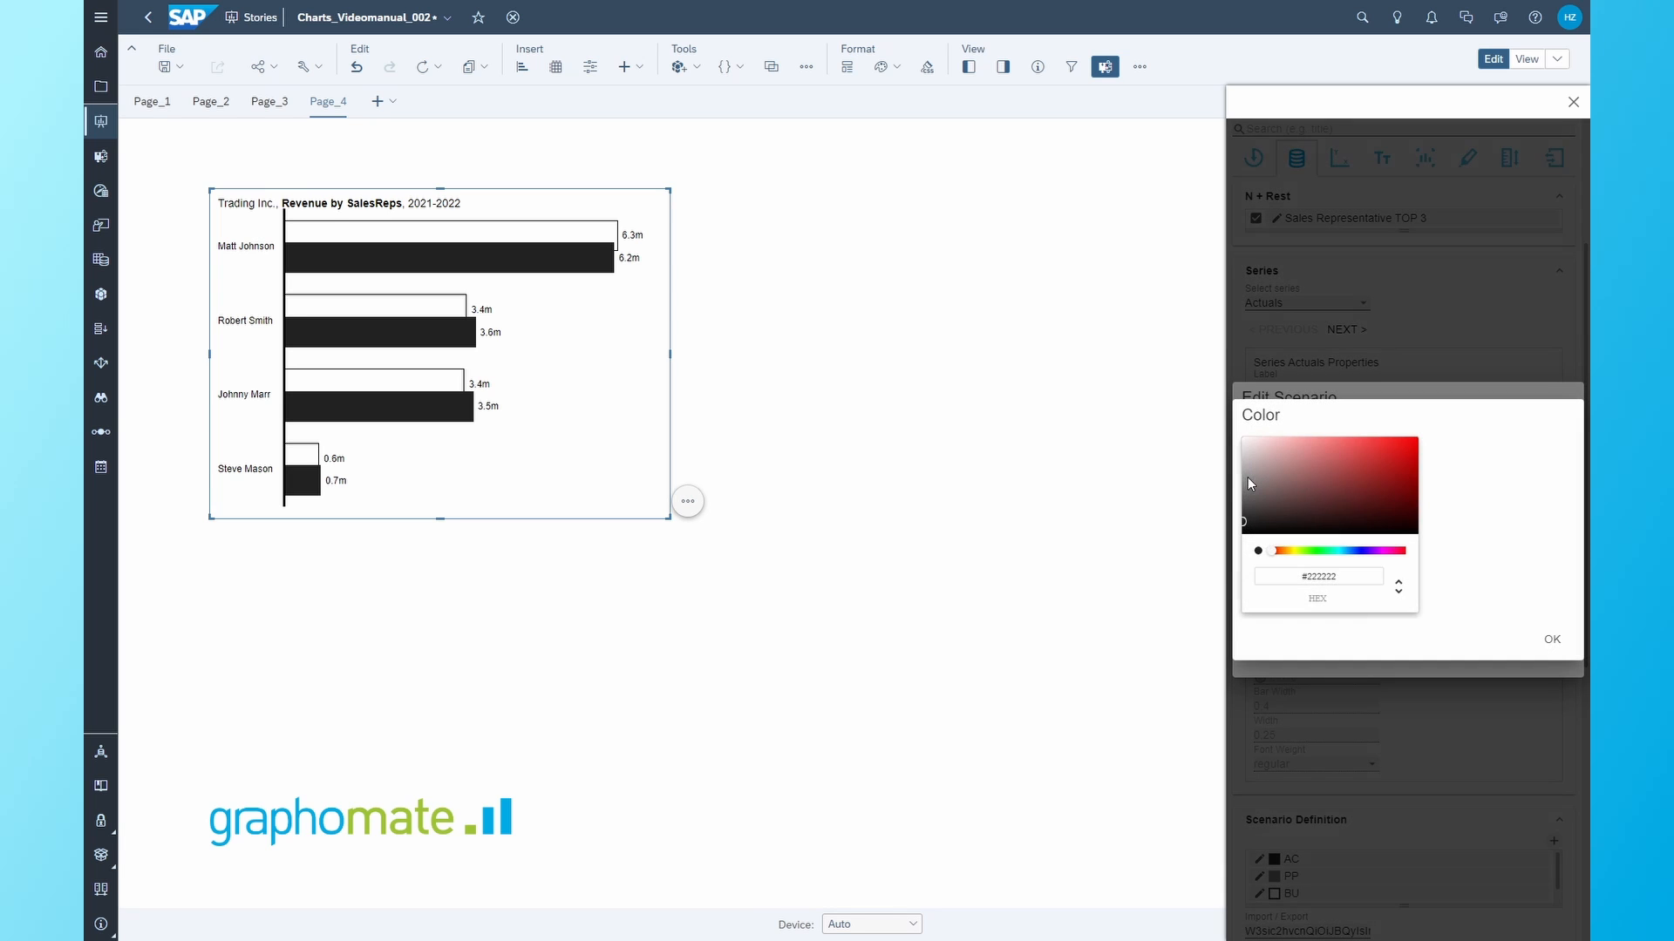
click(1553, 641)
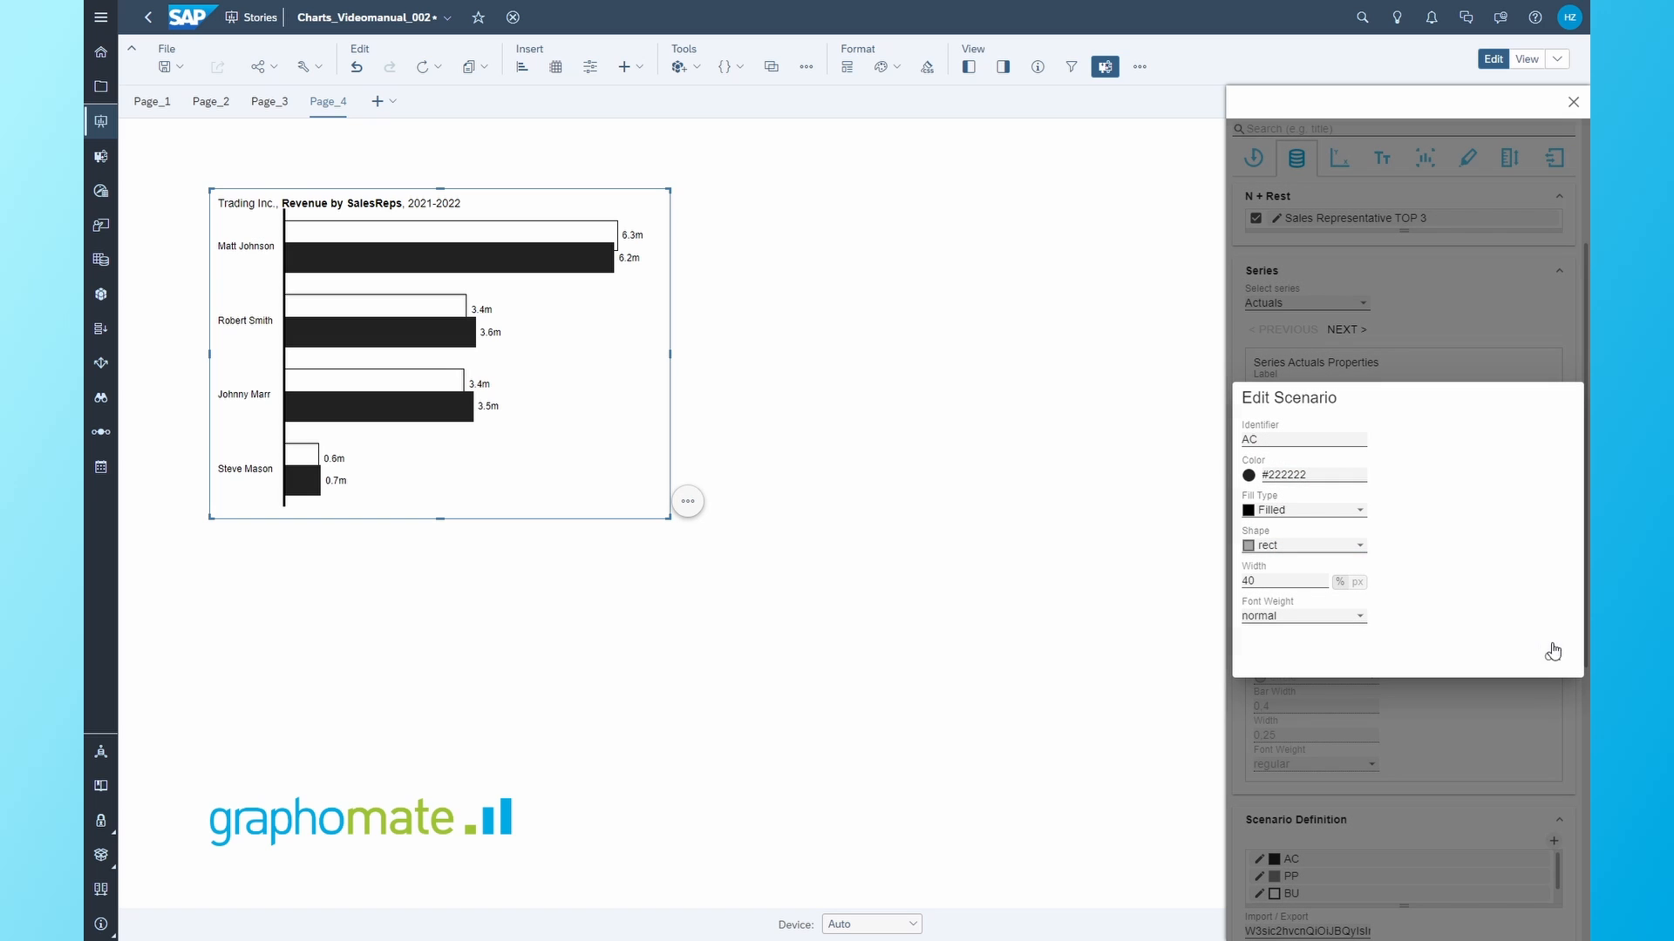
click(1347, 513)
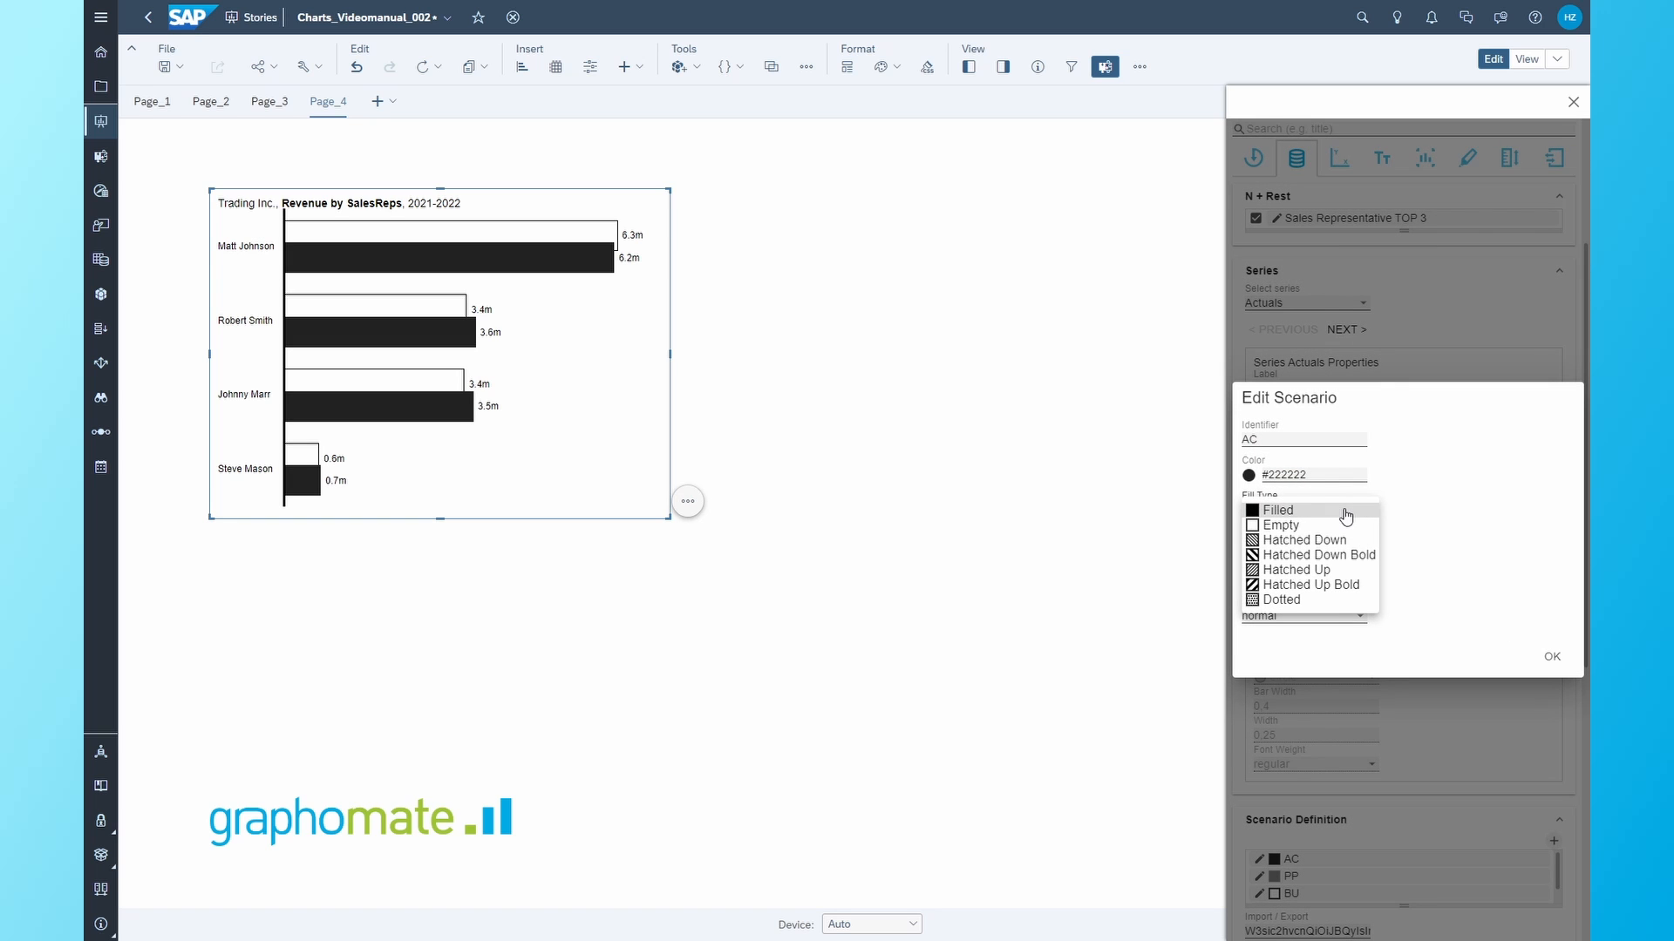
click(1395, 514)
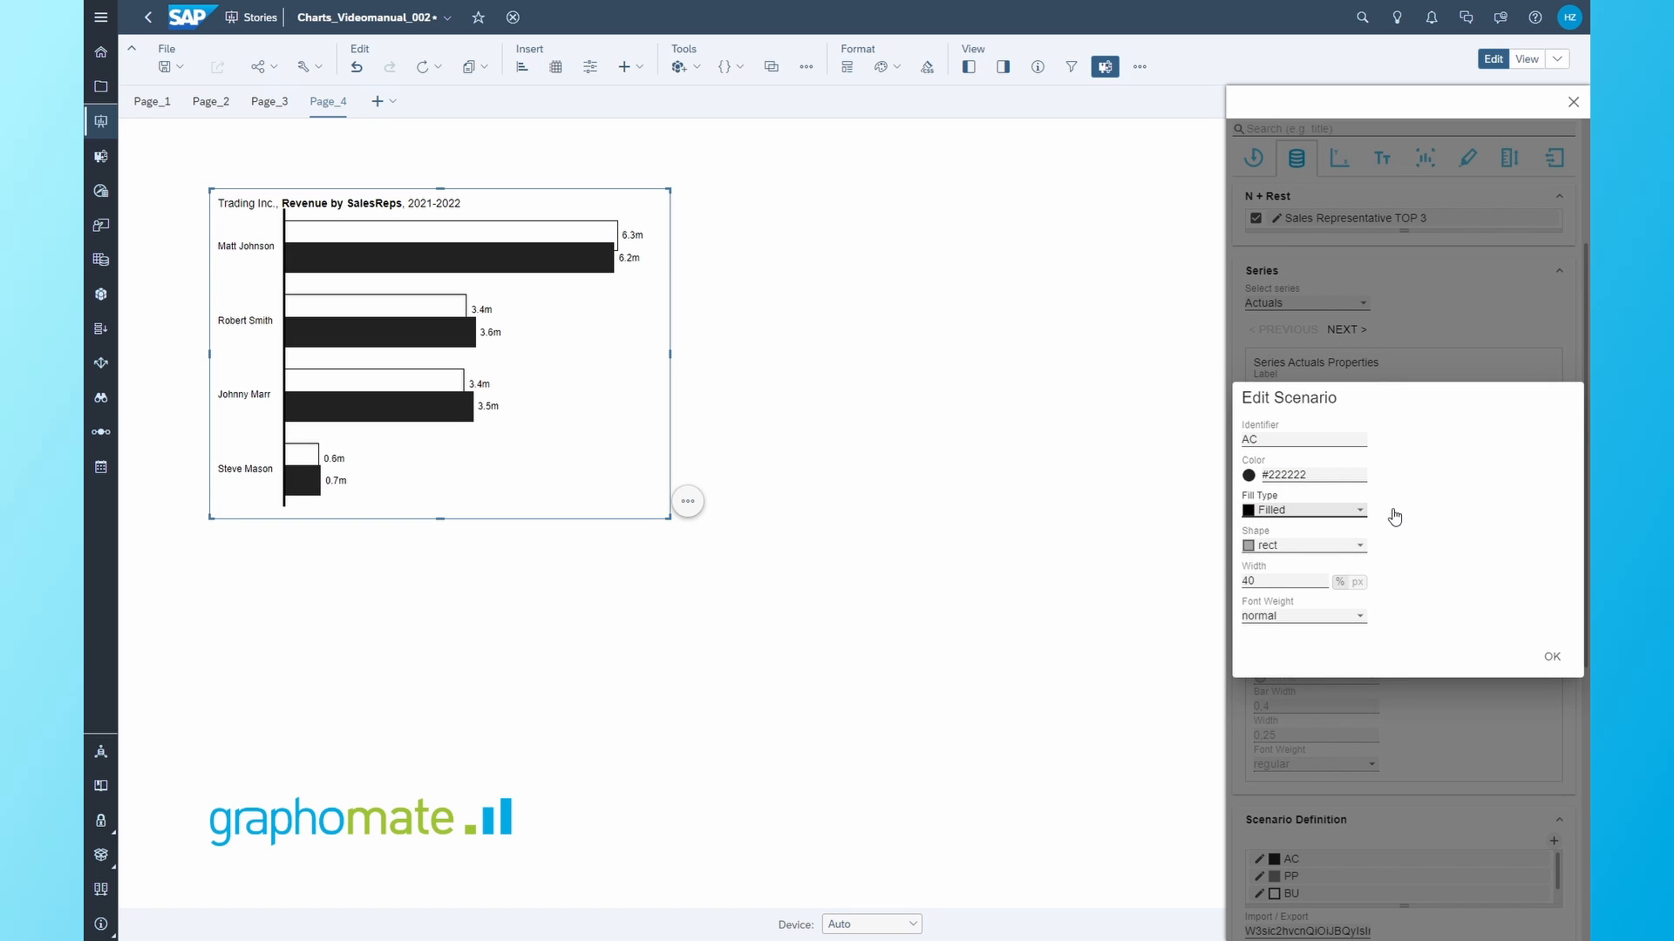
click(1359, 546)
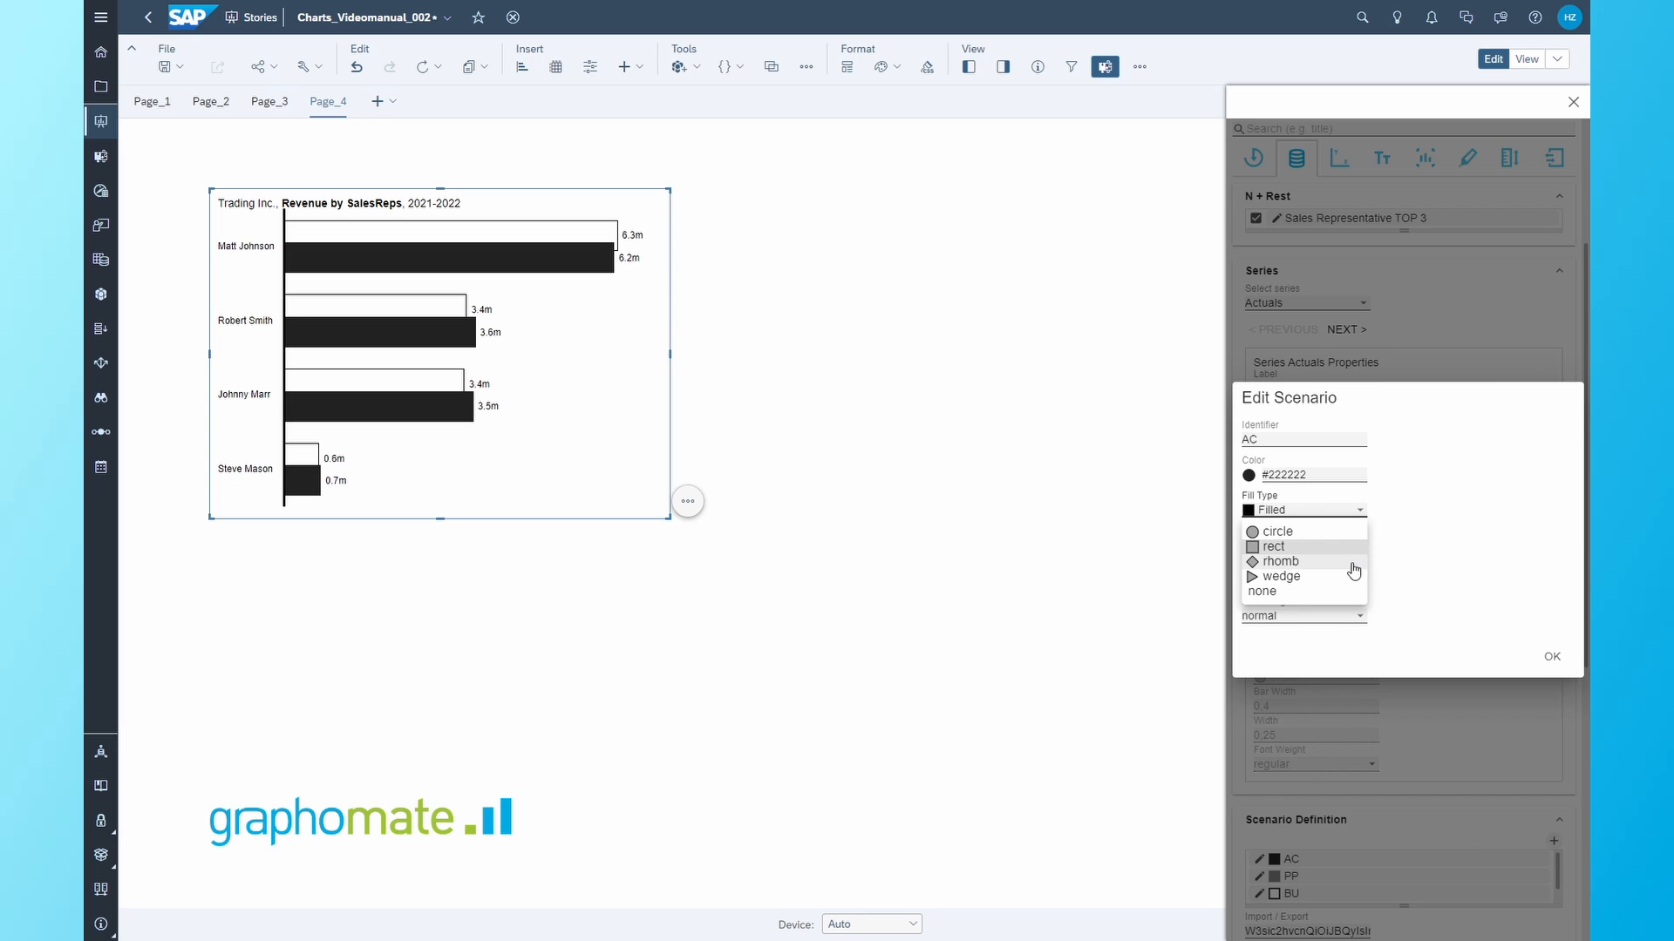
click(1401, 551)
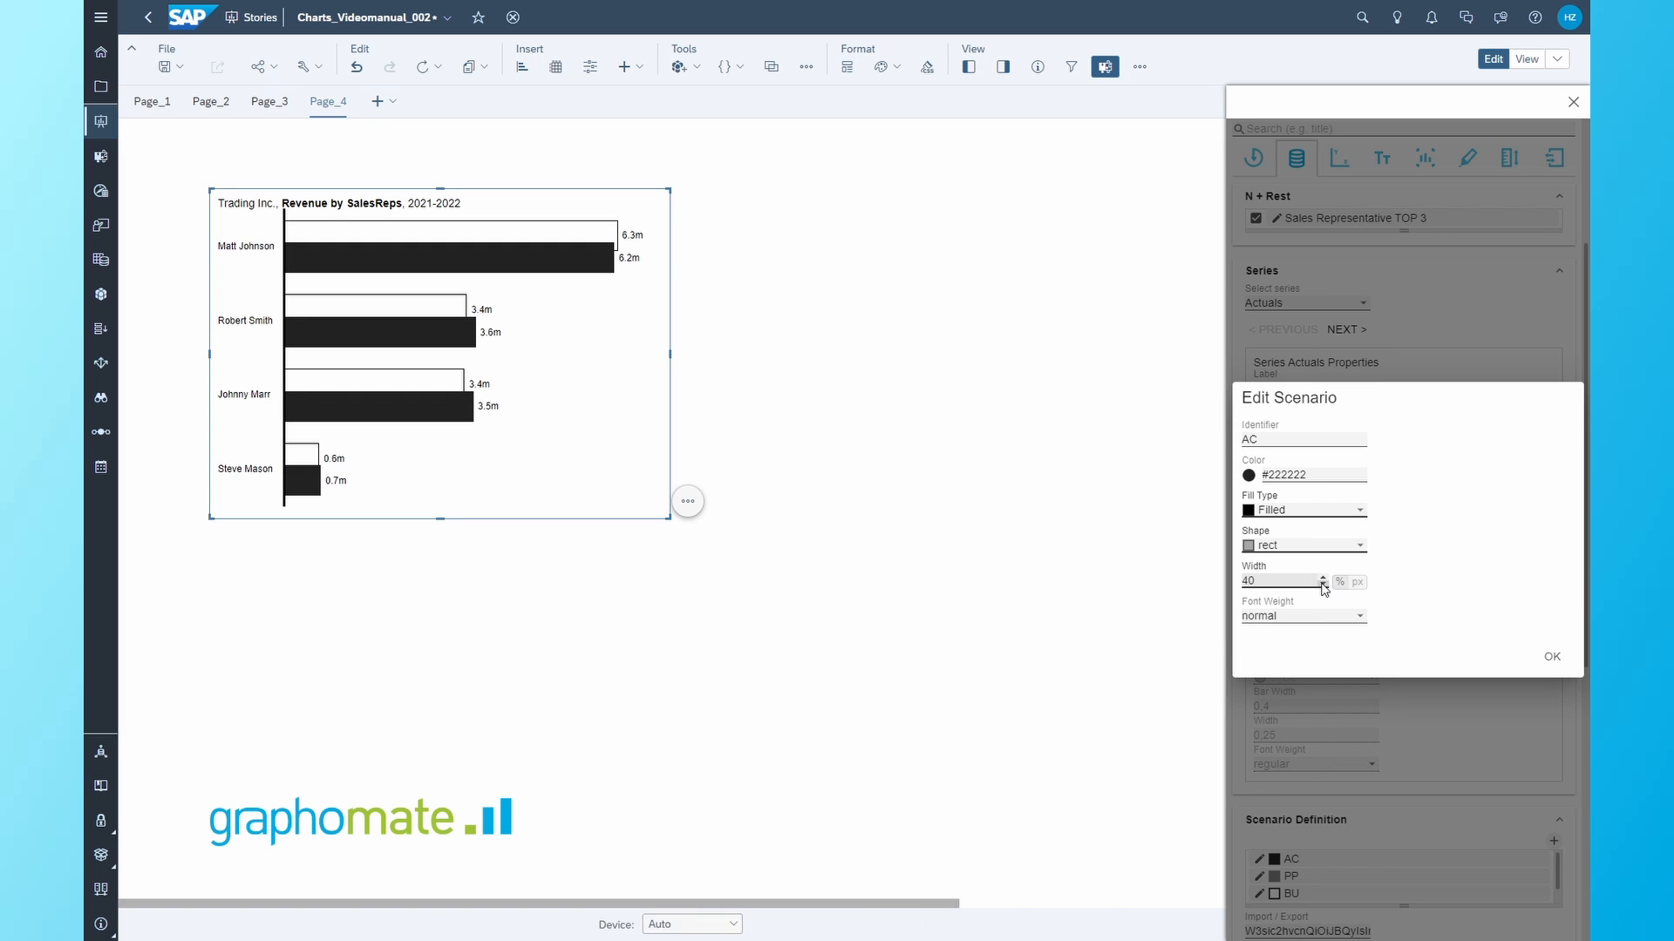
- Try the bold font weight for the AC scenario, set it back to normal, and close the scenario editor
click(1362, 625)
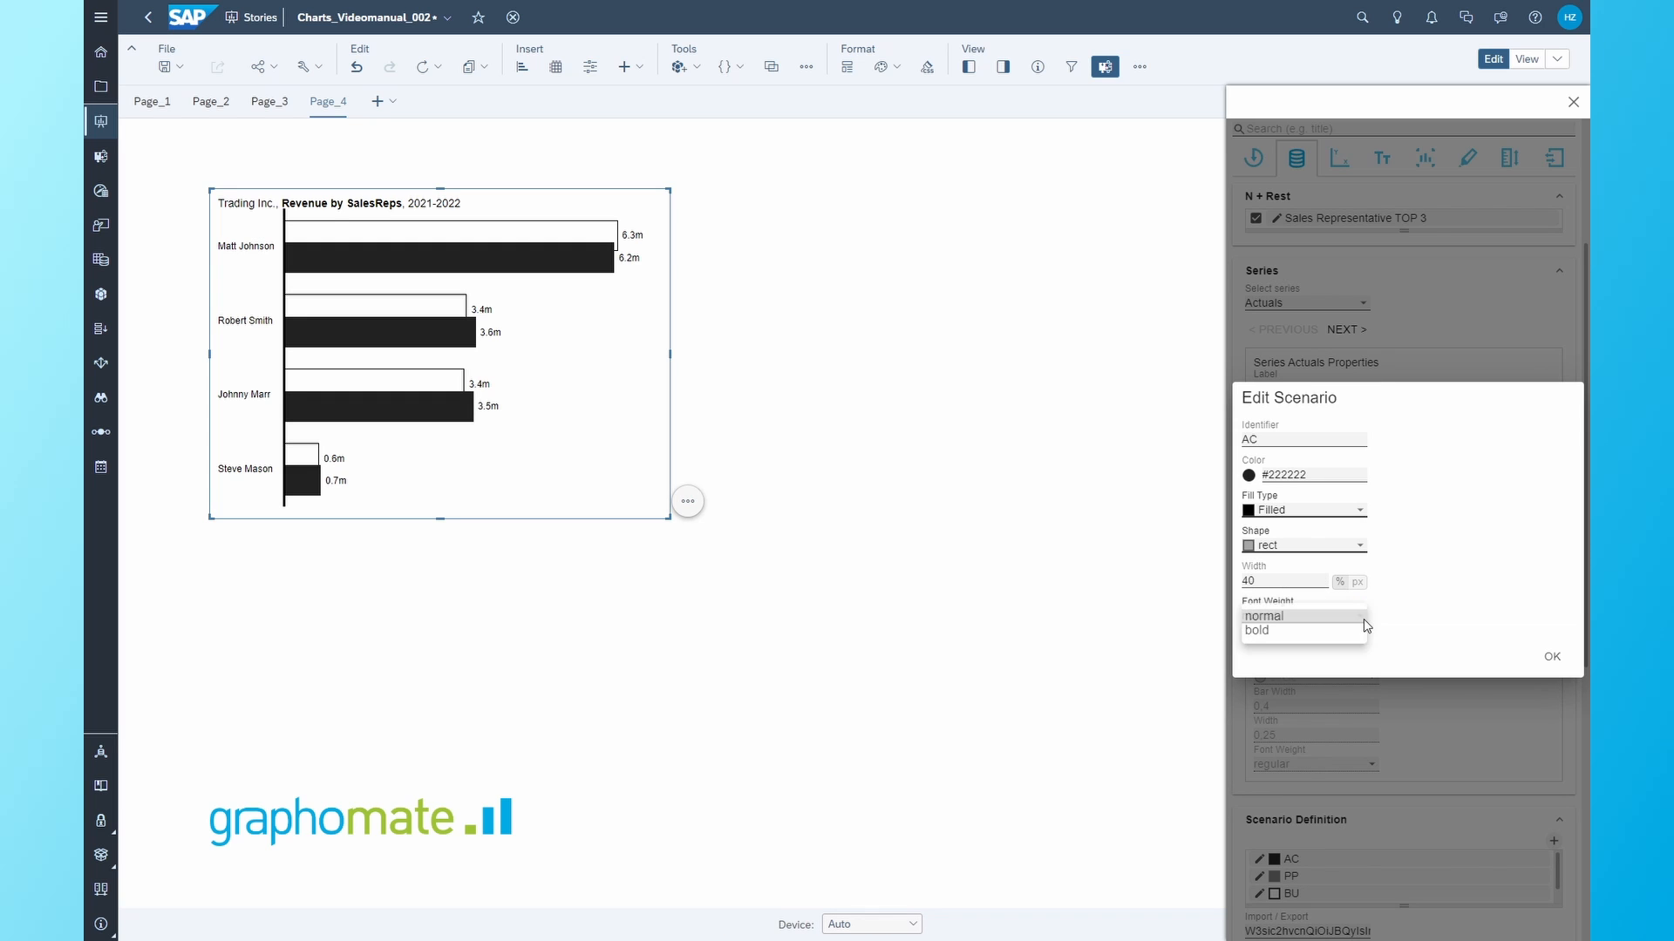
click(1316, 637)
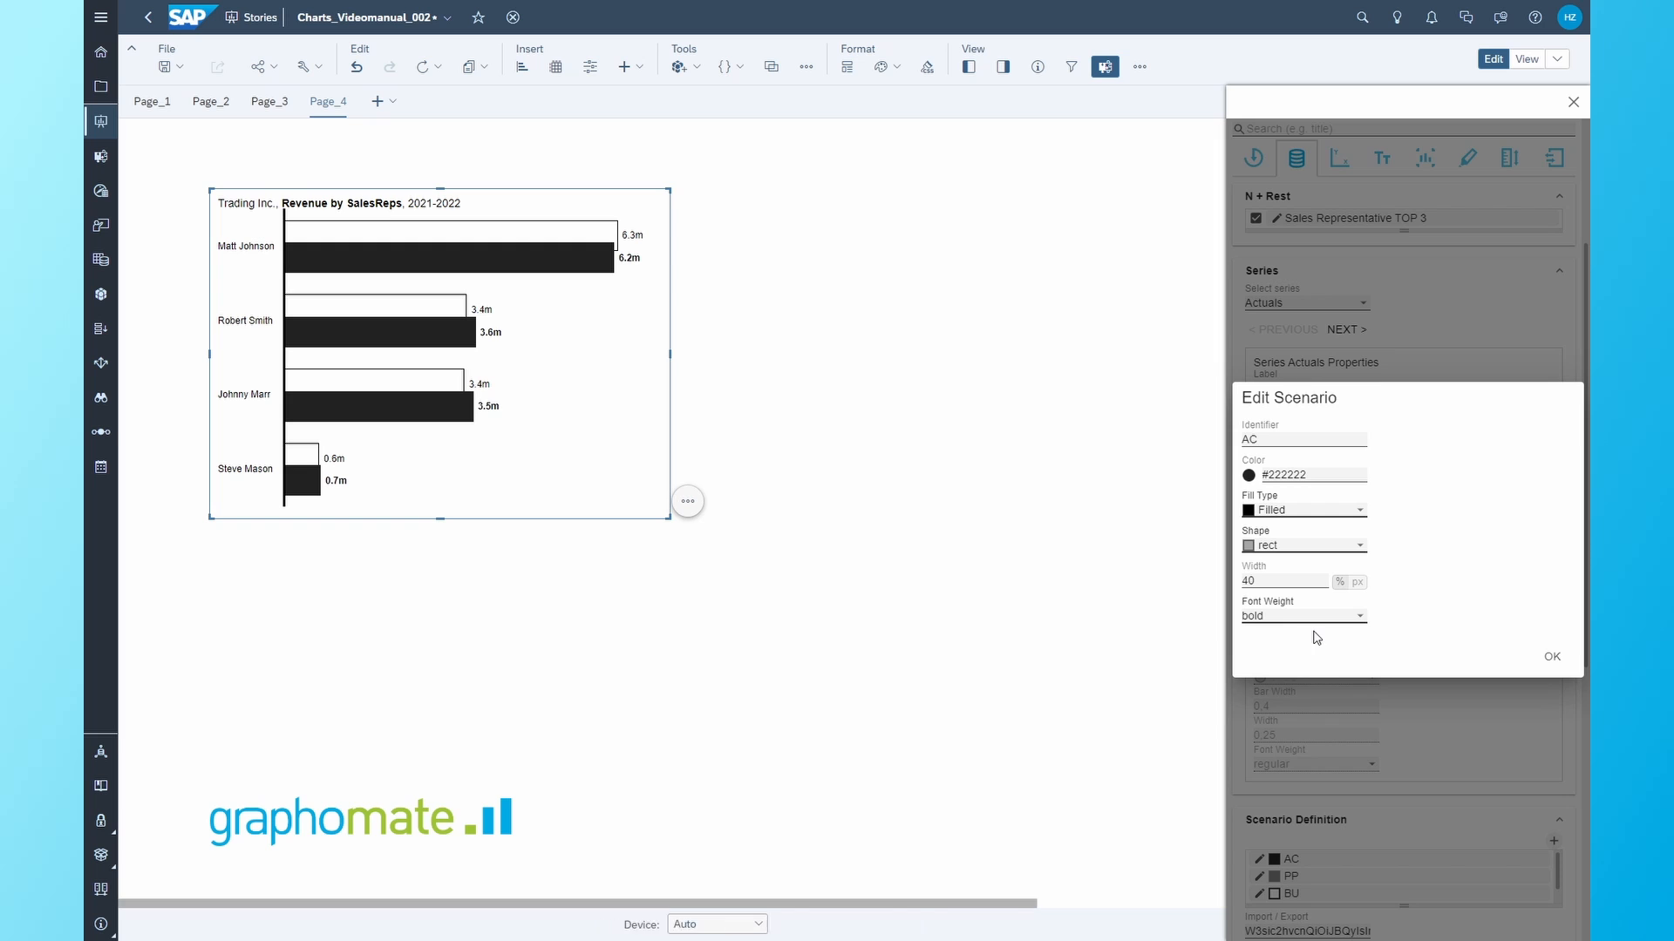
click(1346, 617)
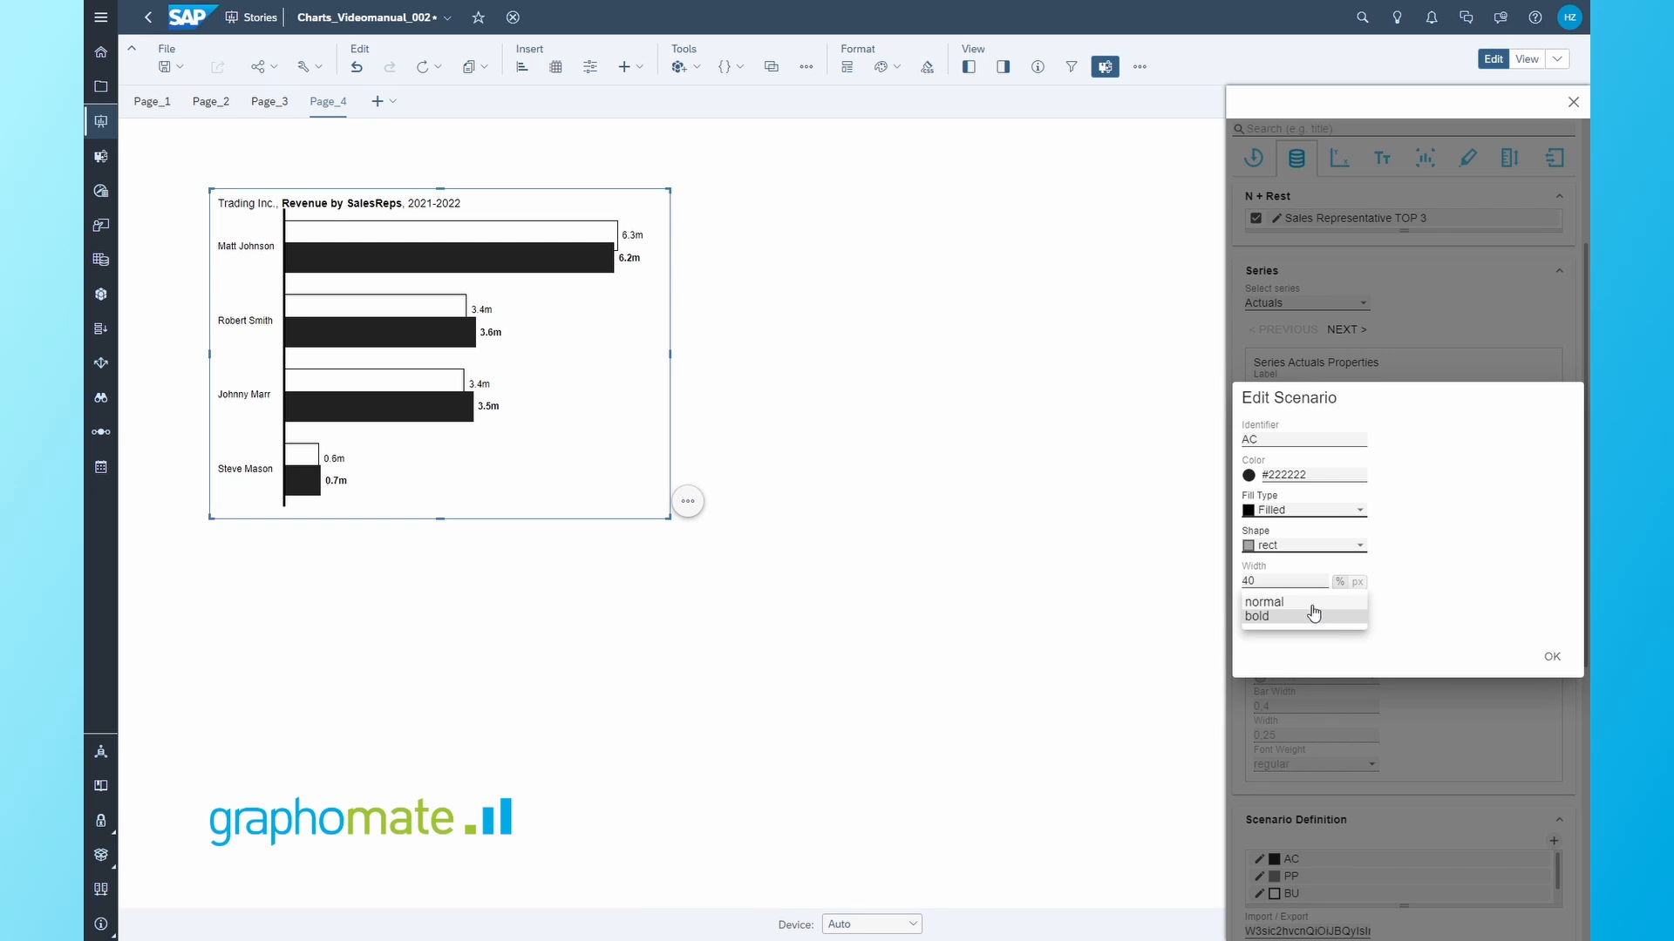
click(1308, 610)
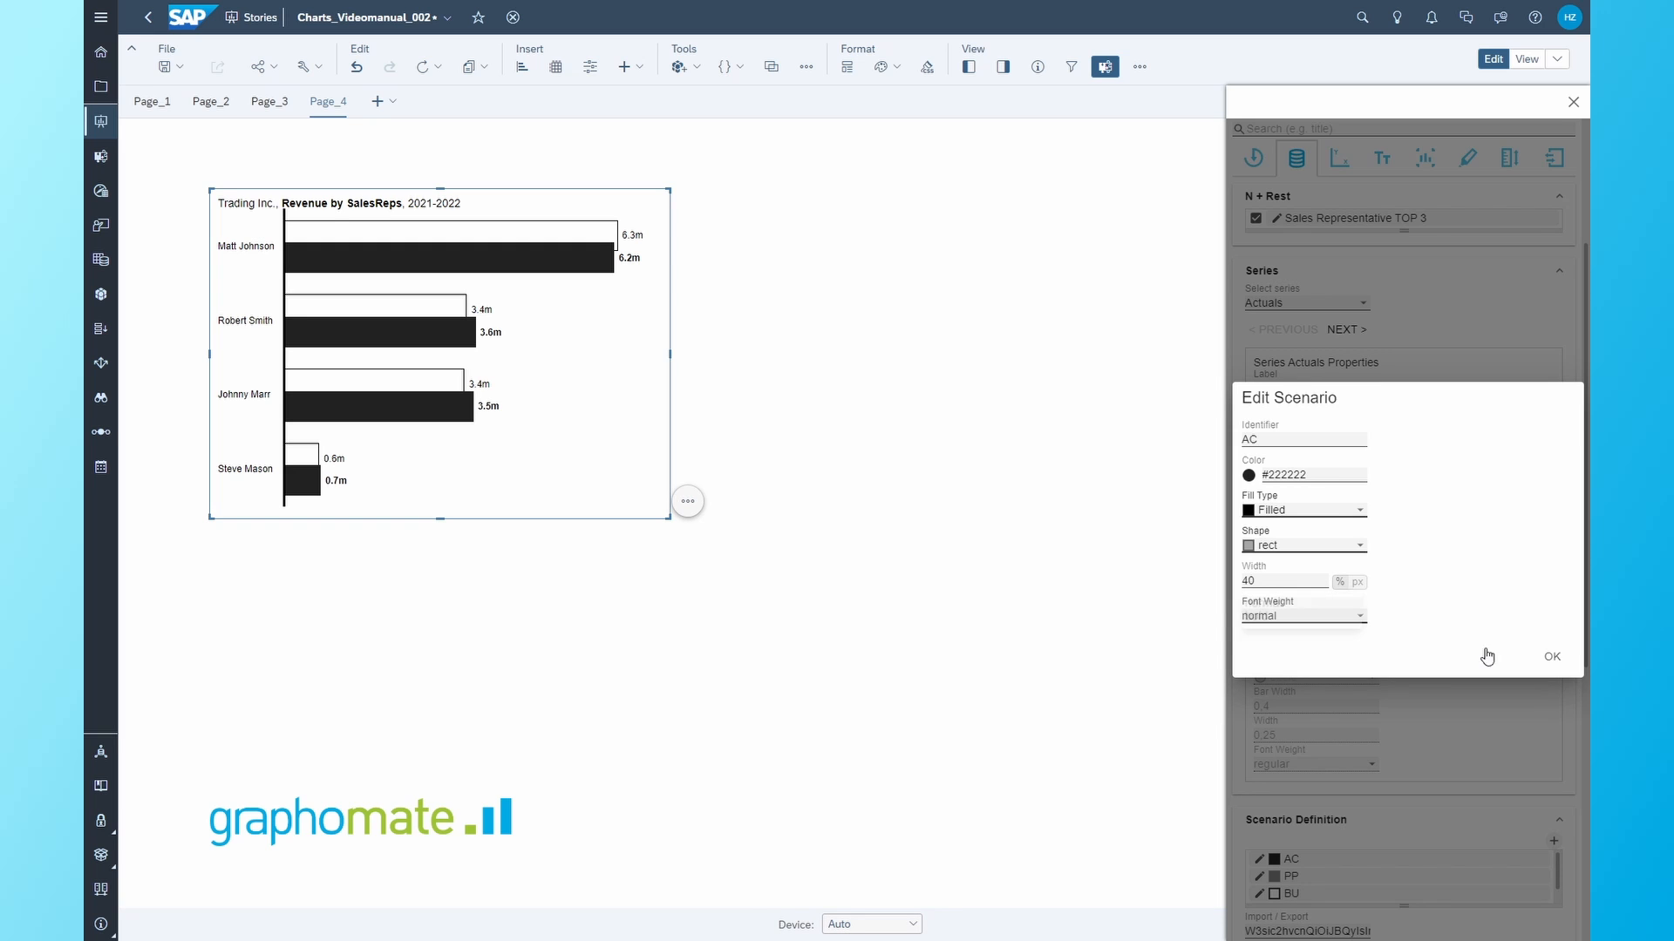
click(1556, 662)
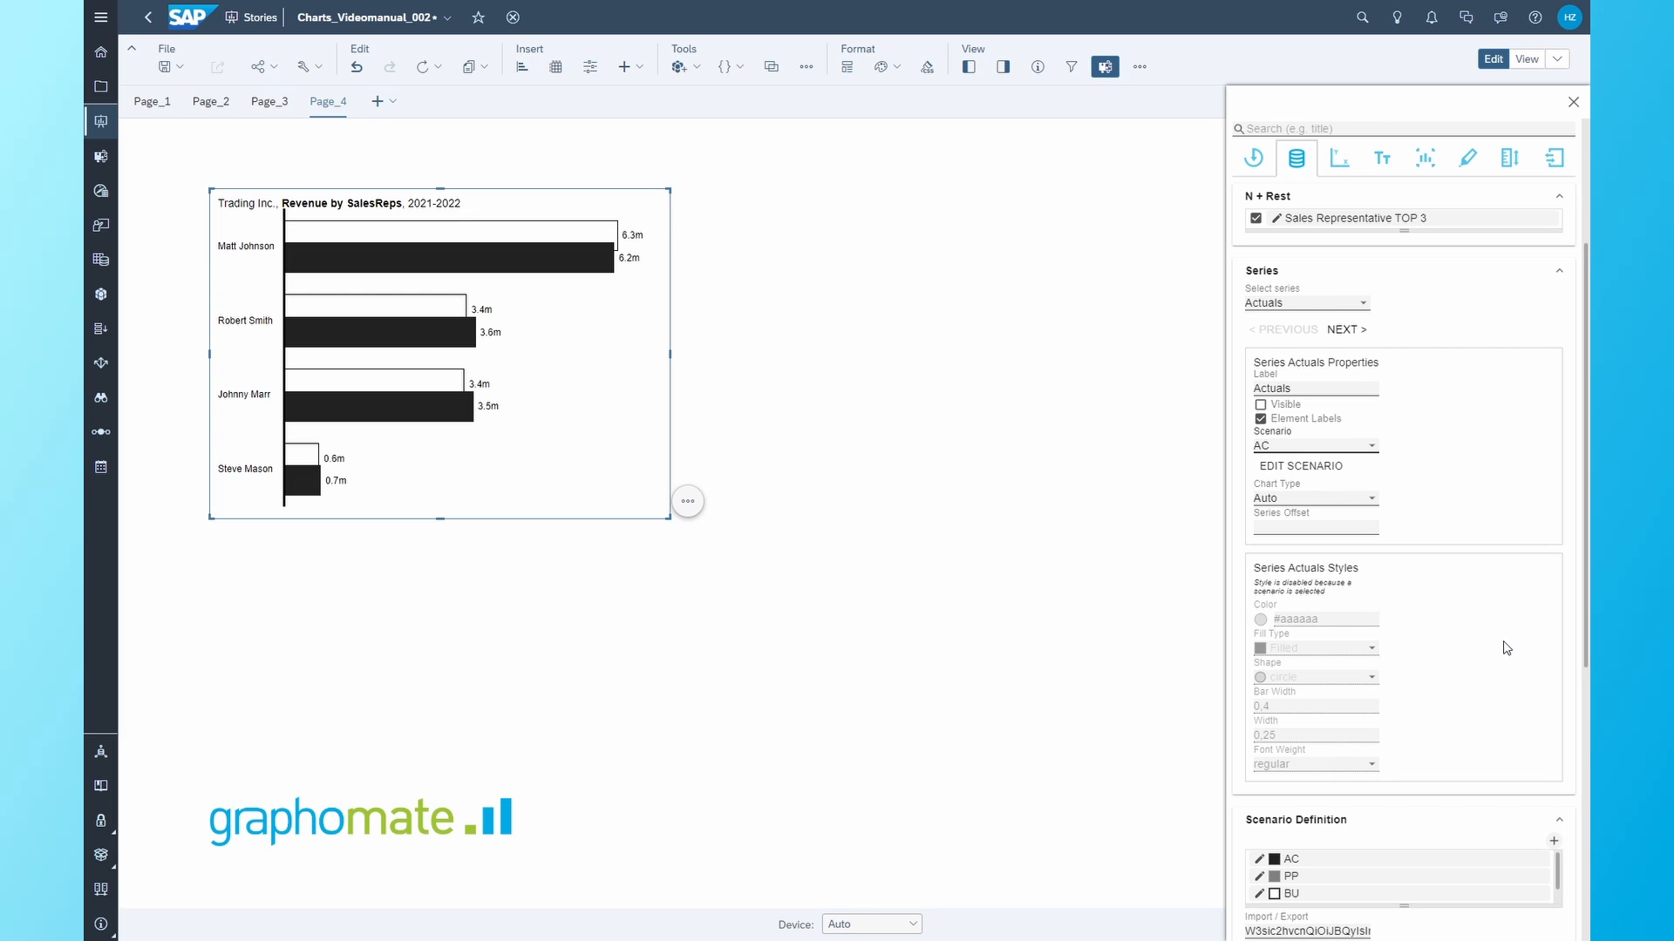
- Try the pin and stackedbar chart types on the Actuals series, and set its chart type back to Auto
click(1345, 503)
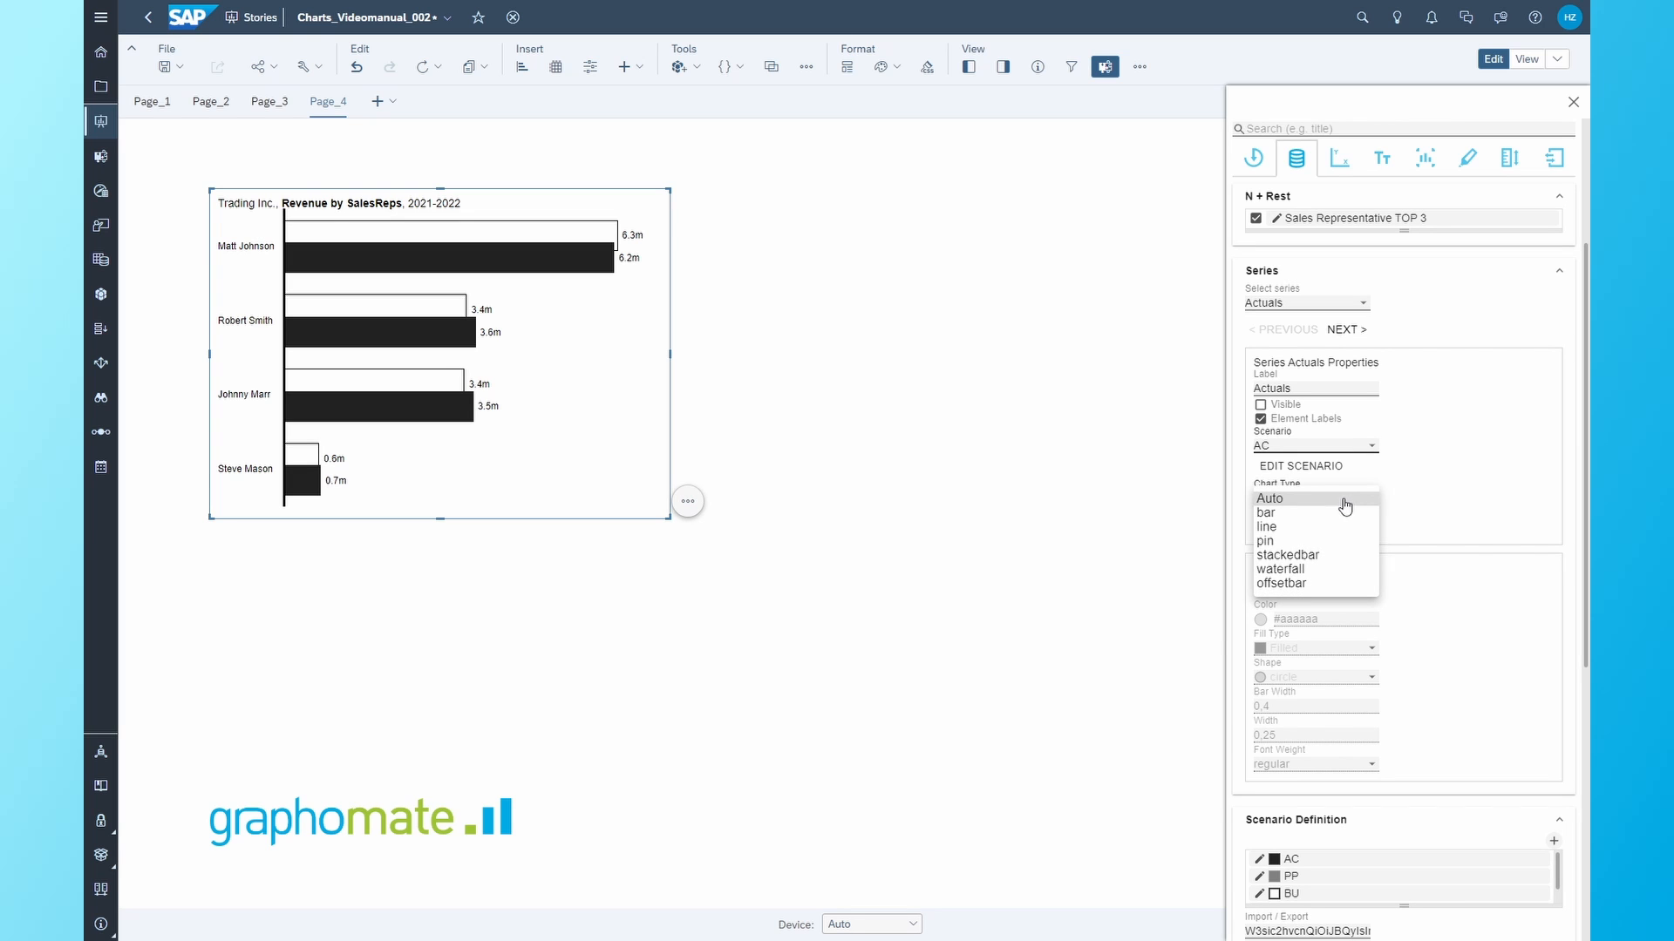
click(1315, 542)
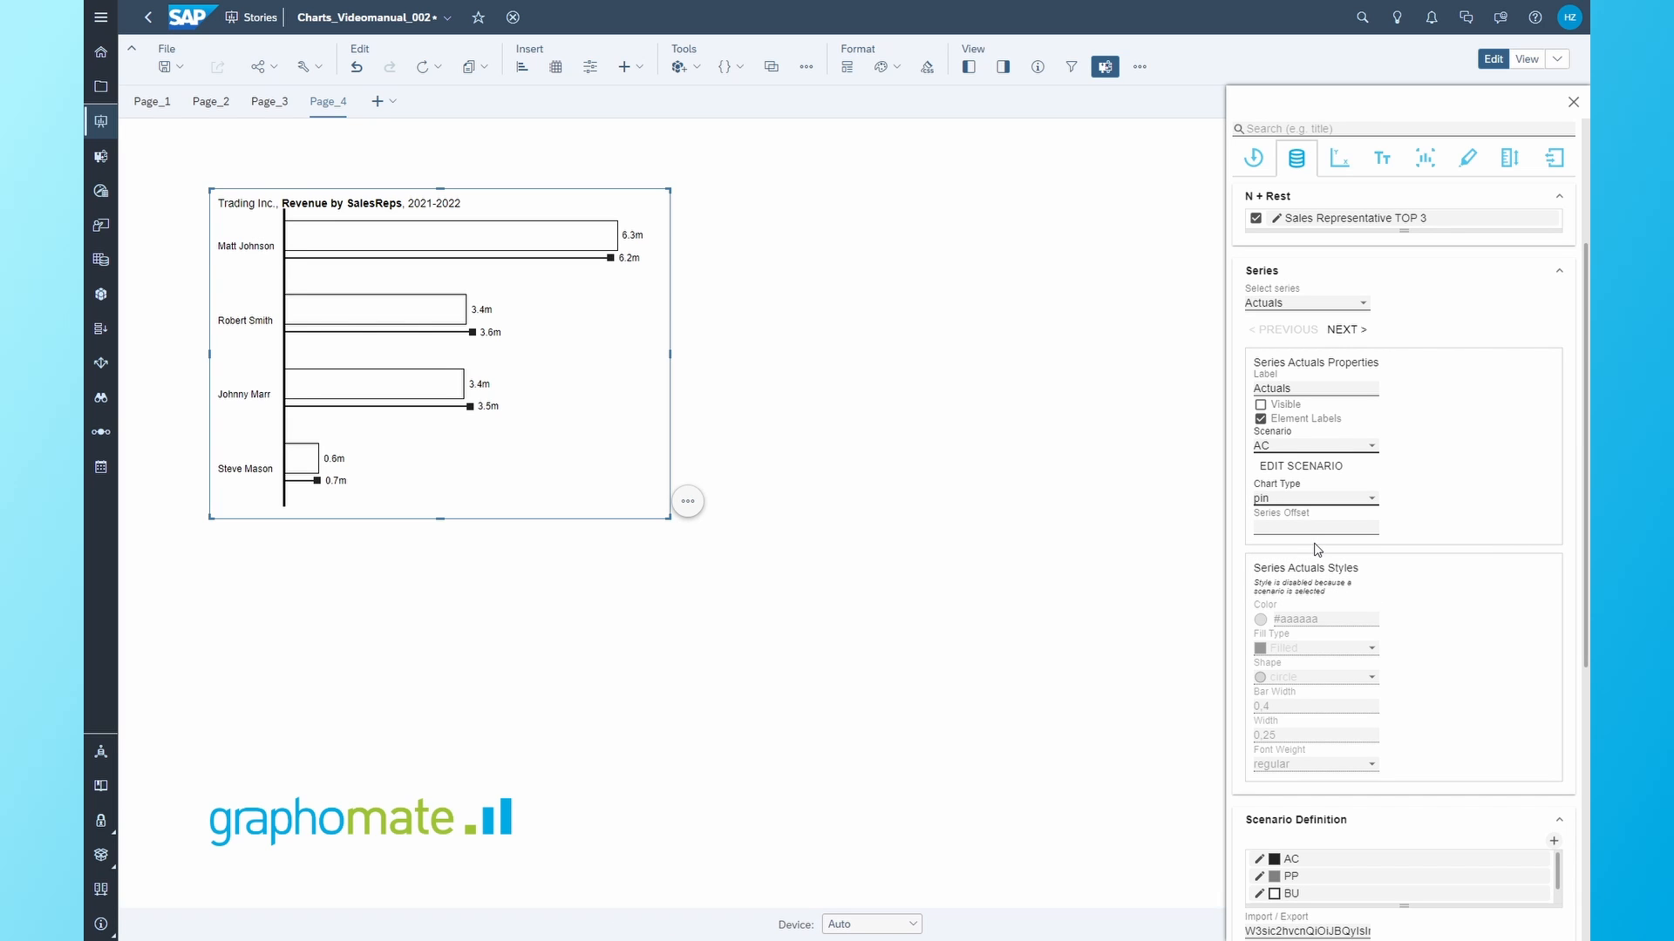
click(1346, 499)
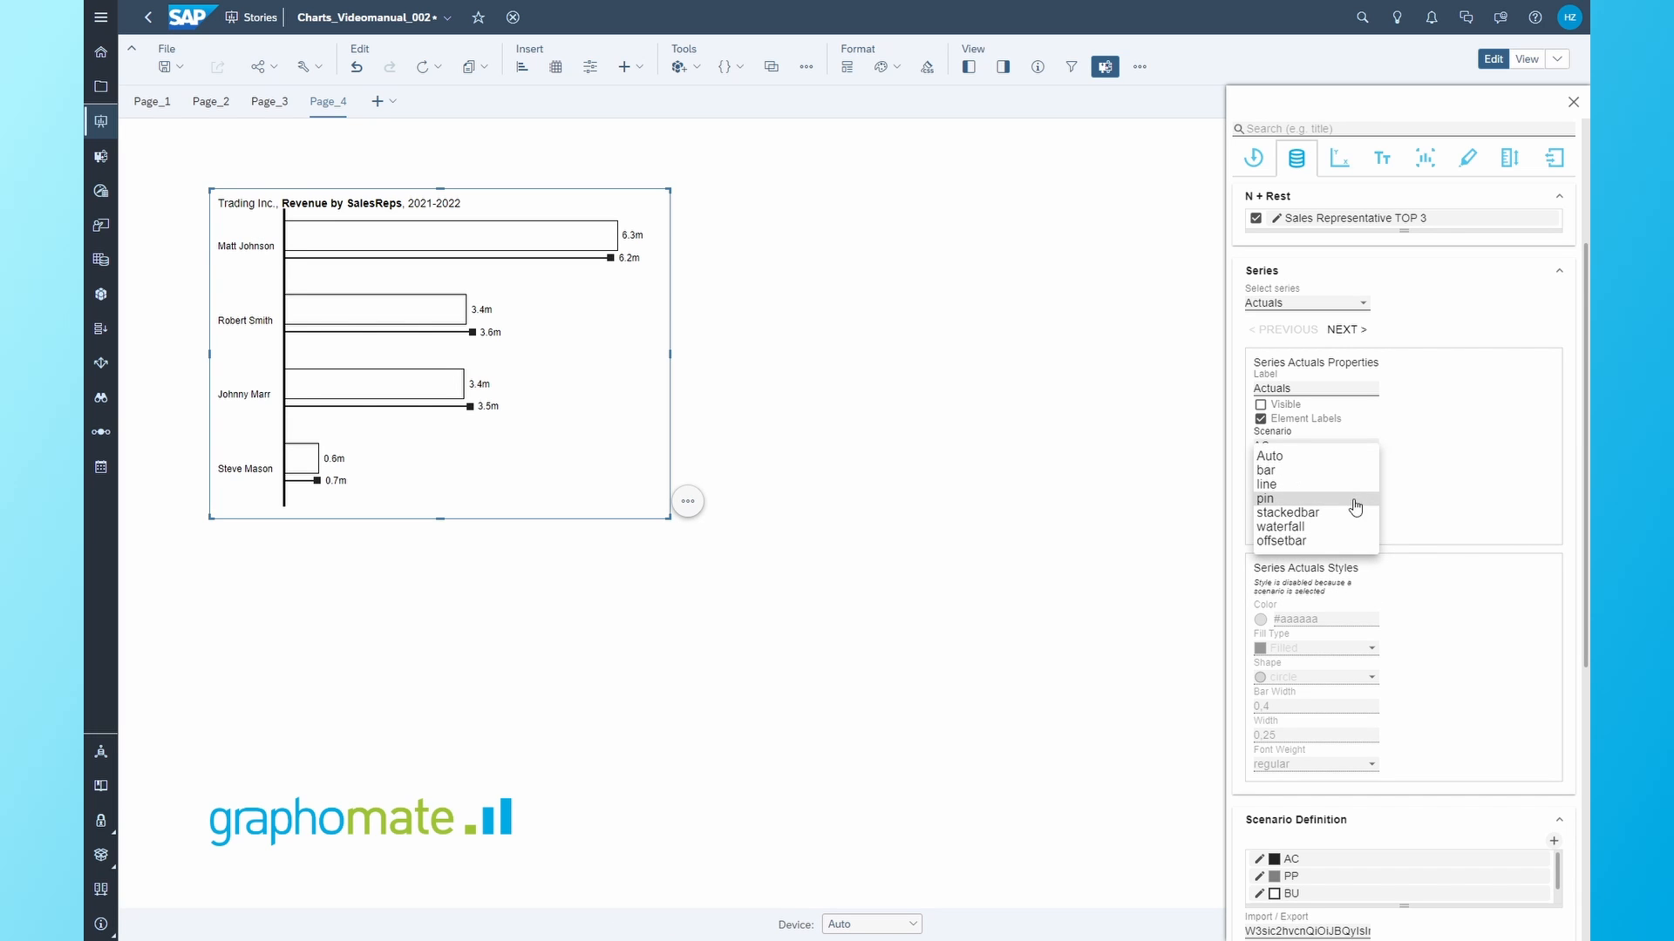
click(1350, 513)
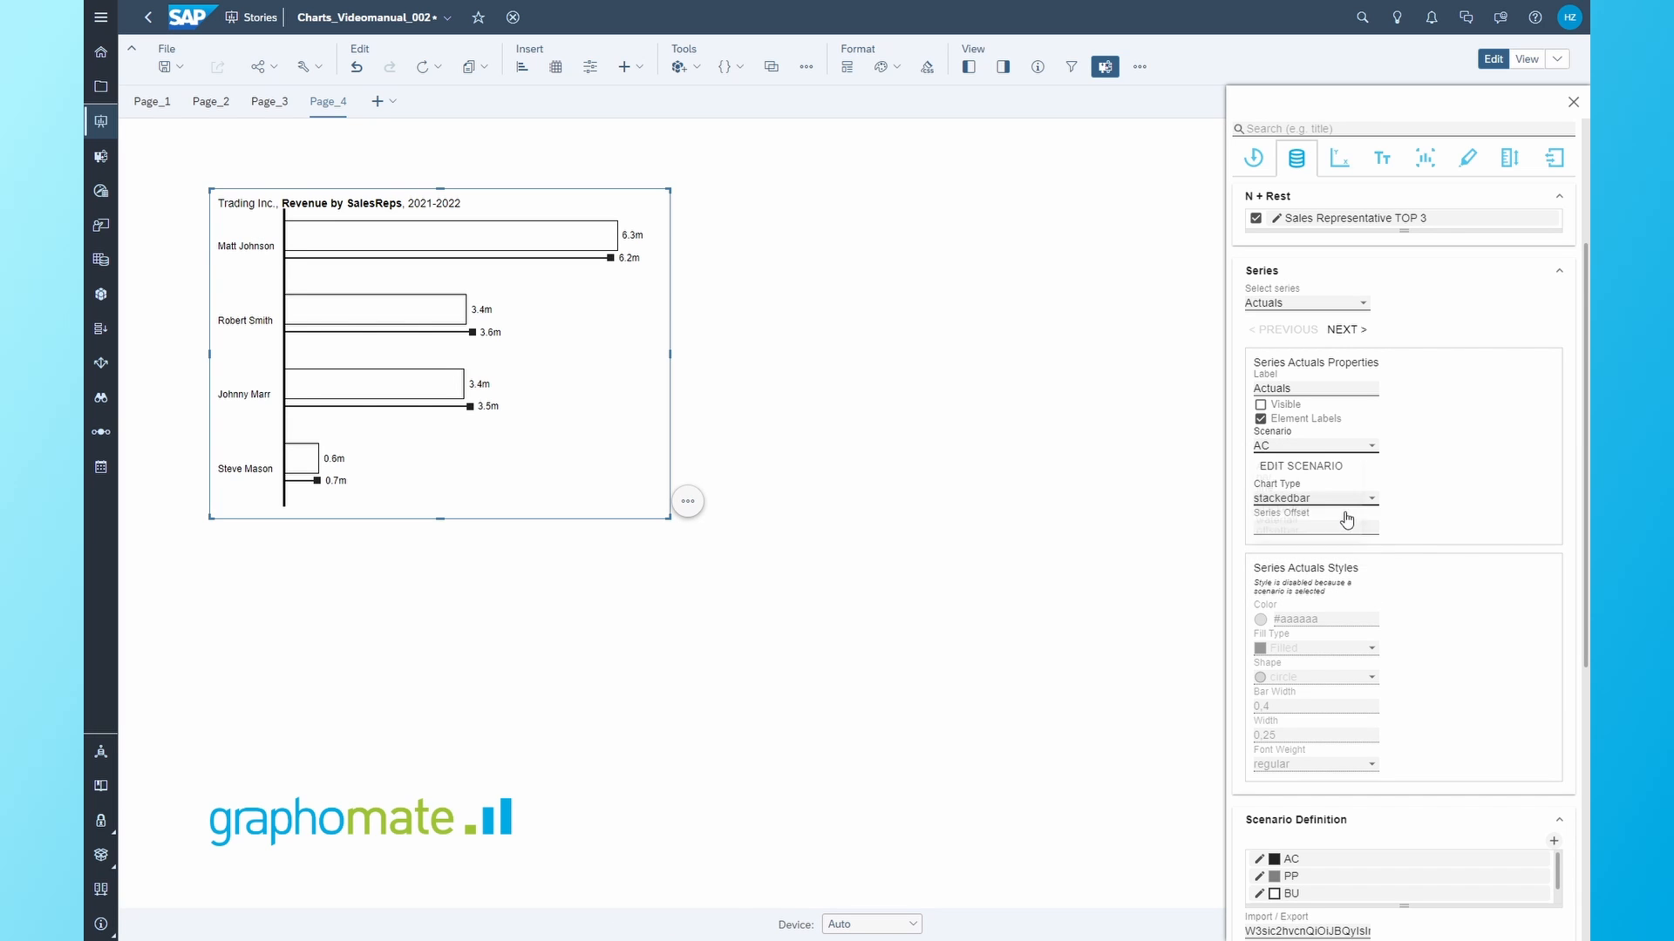
click(1320, 500)
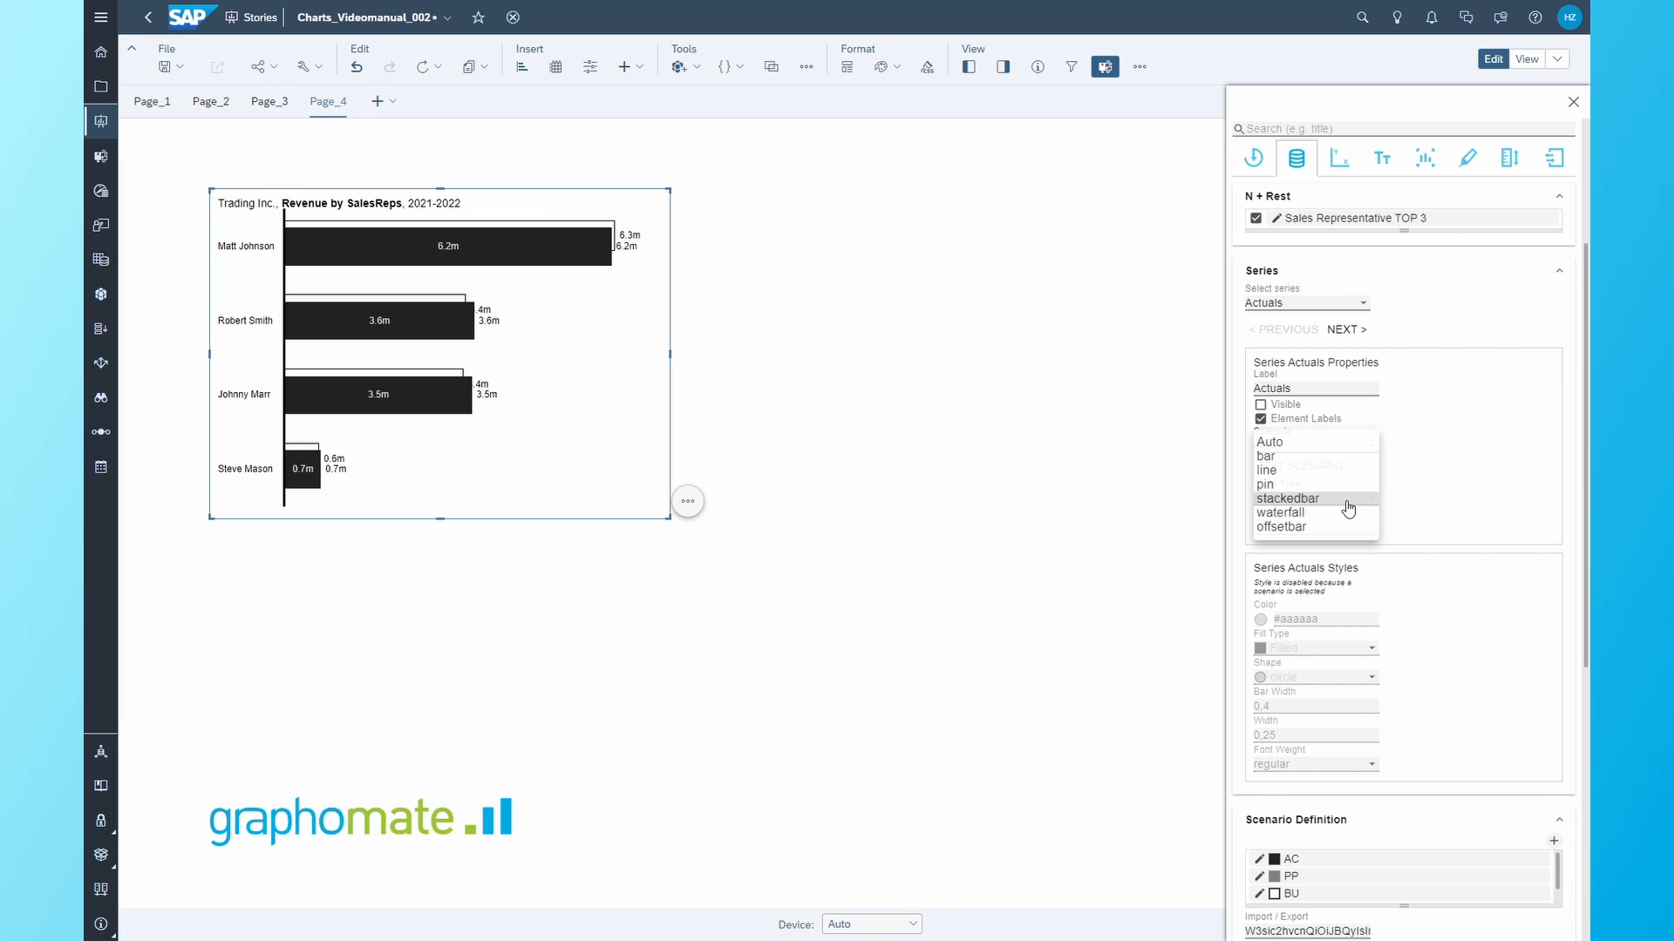
click(1332, 443)
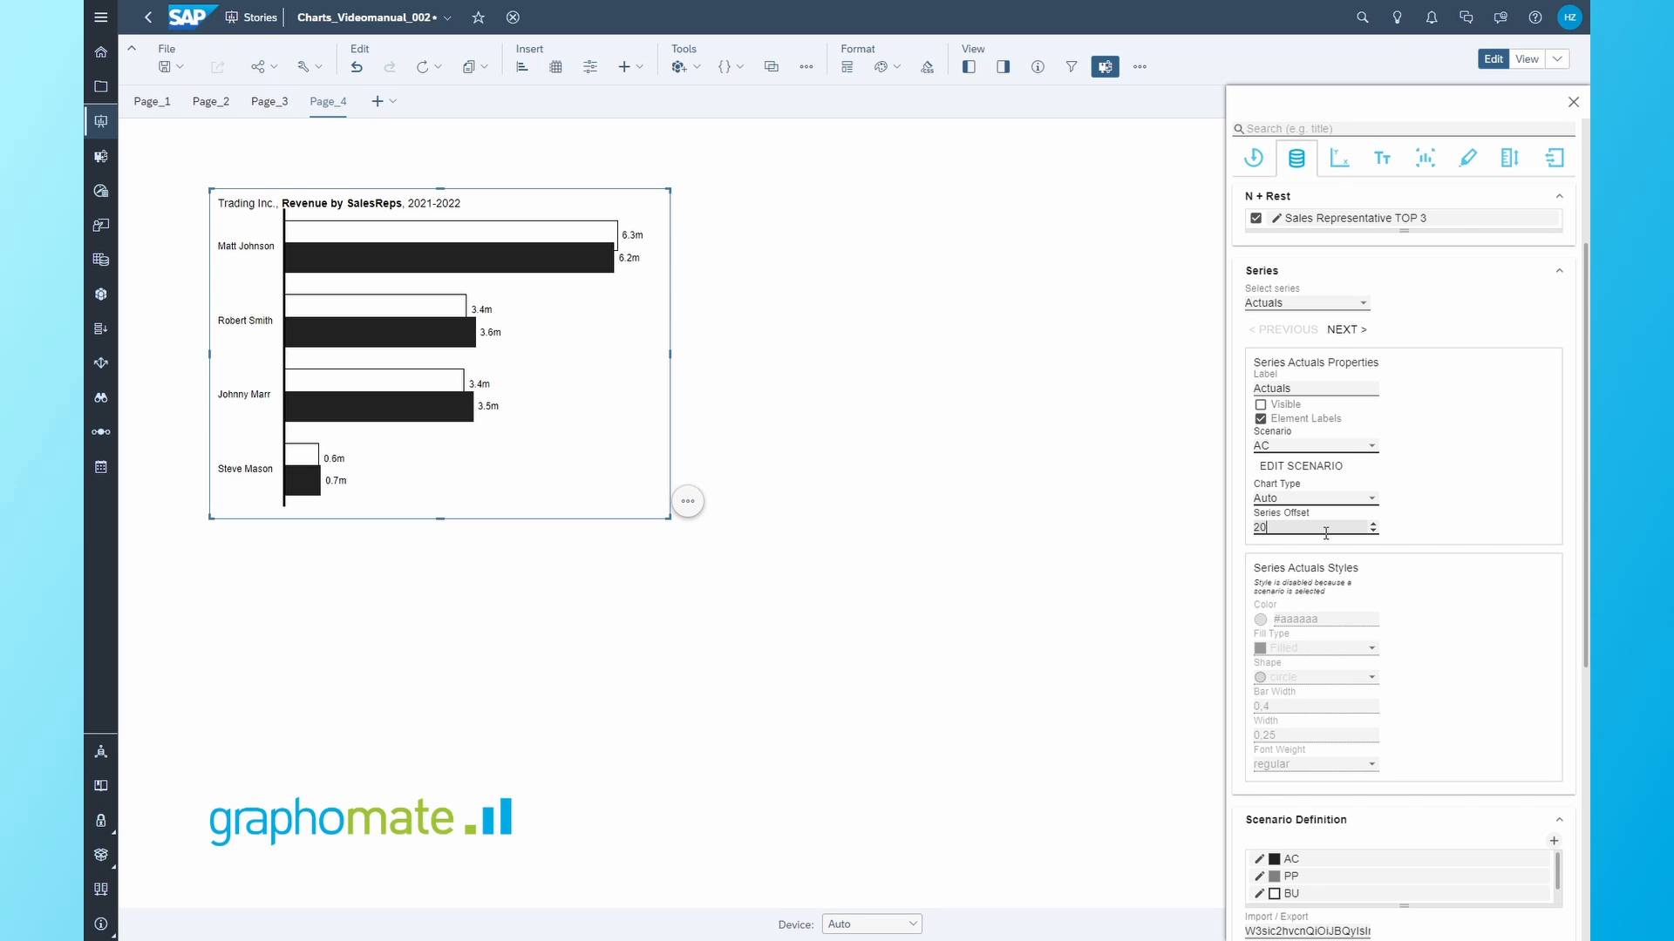
- Try series offsets of 20 and -30 for the Actuals series, and set the offset to 10
key(Return)
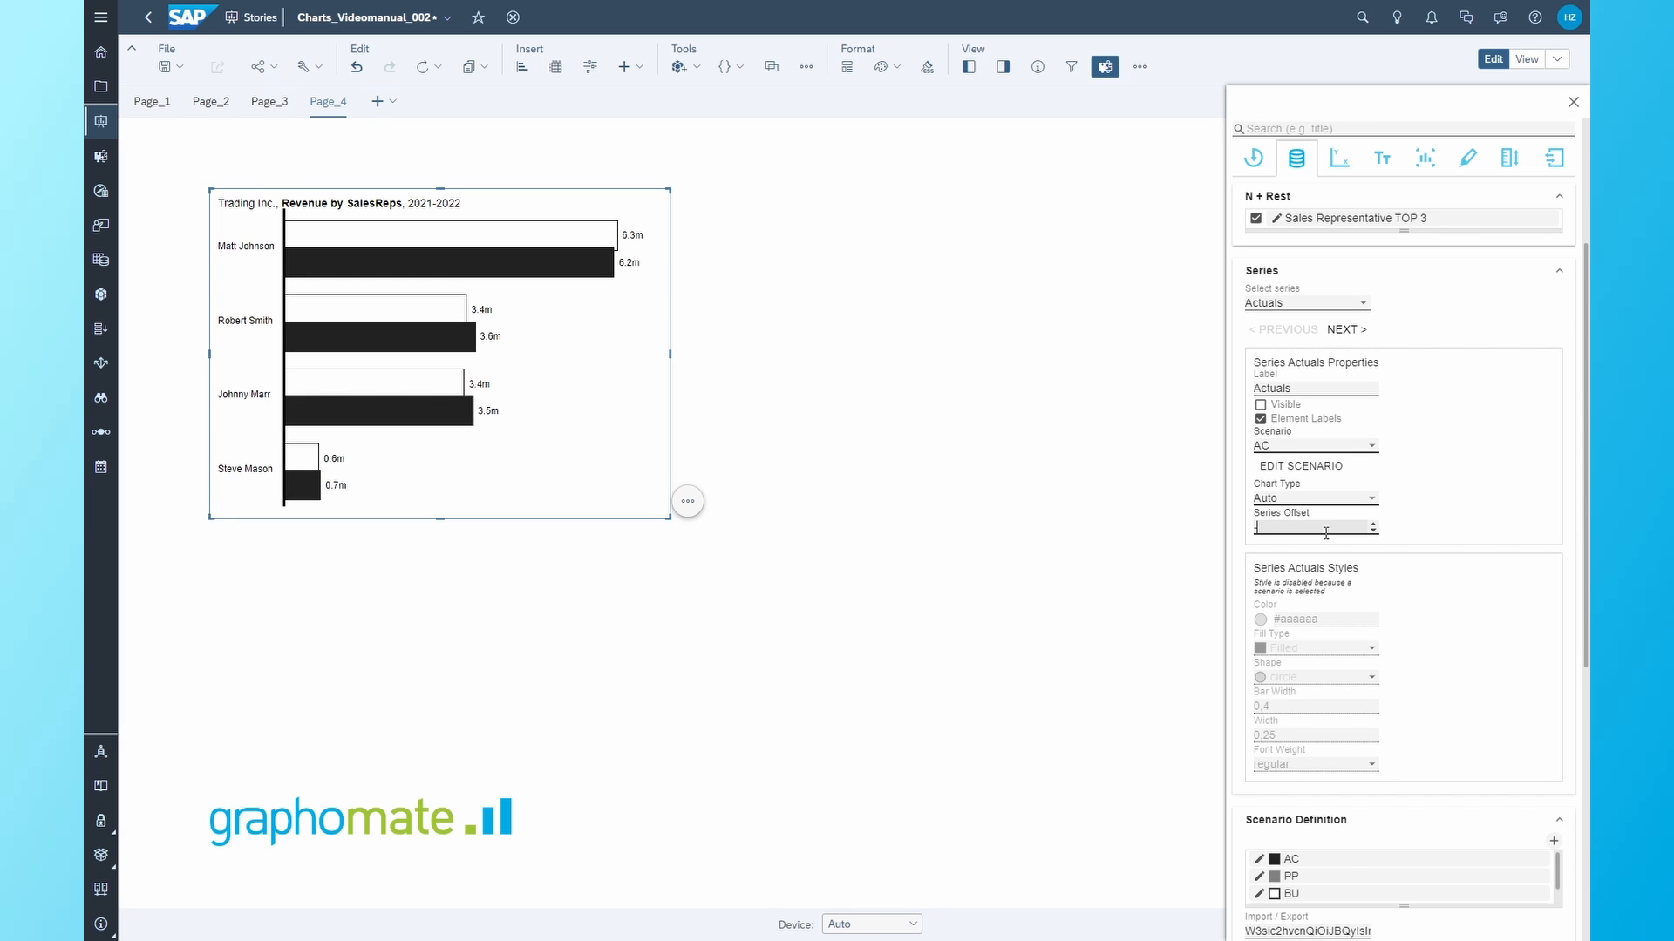
key(Return)
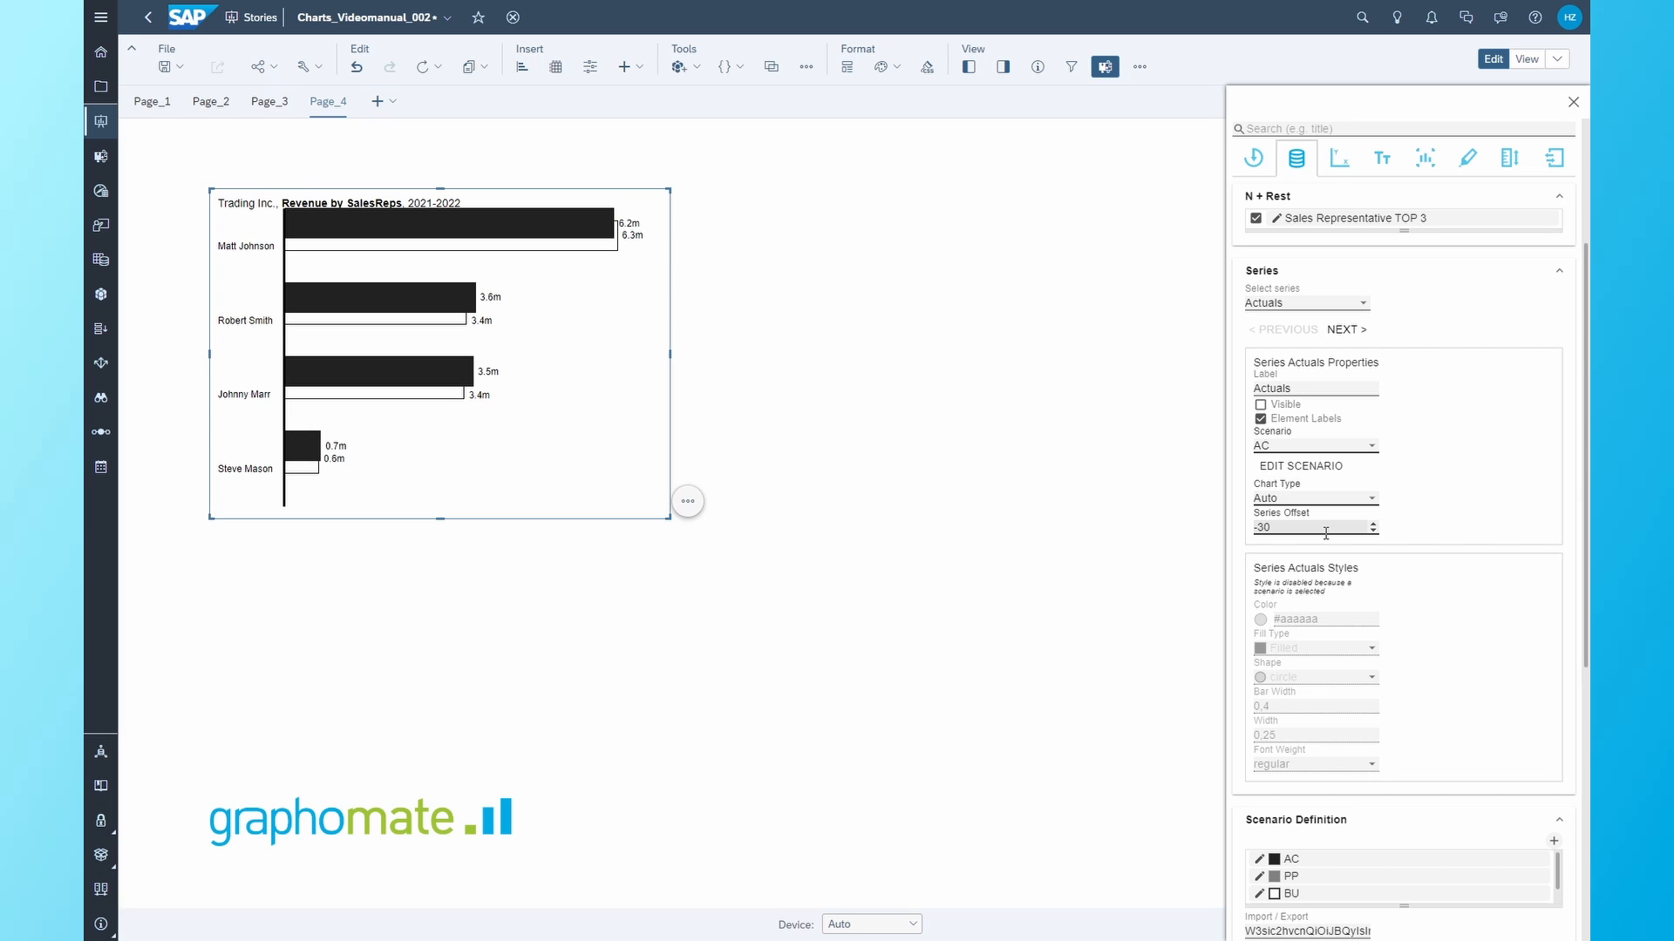
drag(1325, 534, 1212, 533)
text(10)
key(Return)
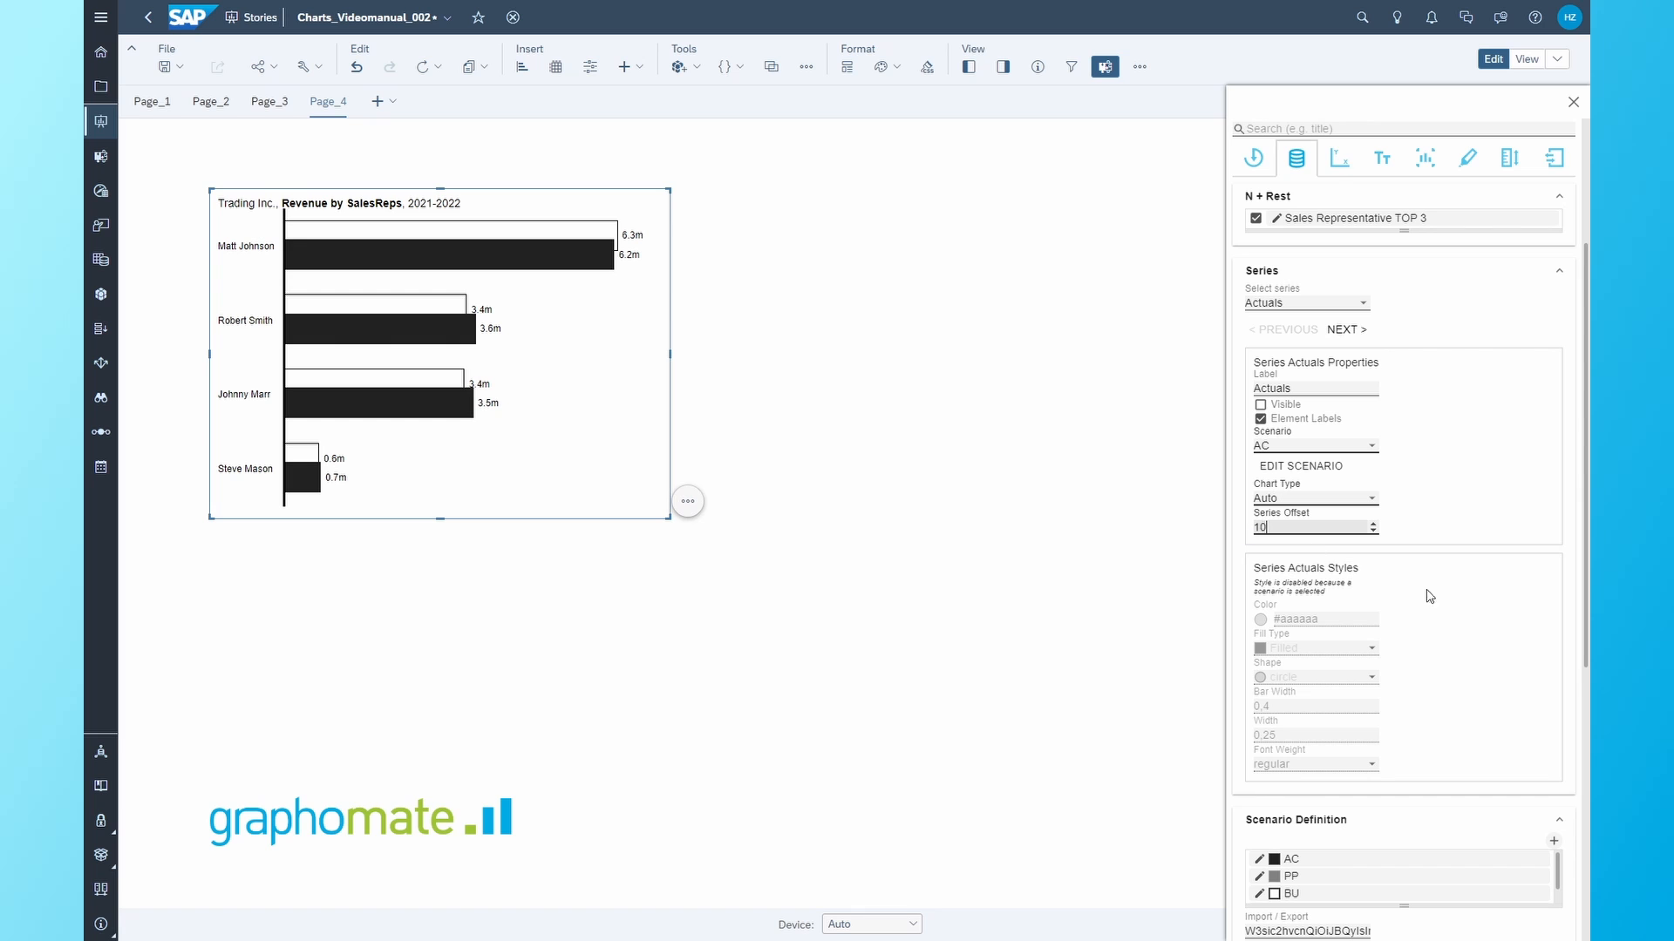
- Review the AC entry in the scenario definitions and highlight the Import / Export string
scroll(1449, 624, down, 5)
click(1357, 471)
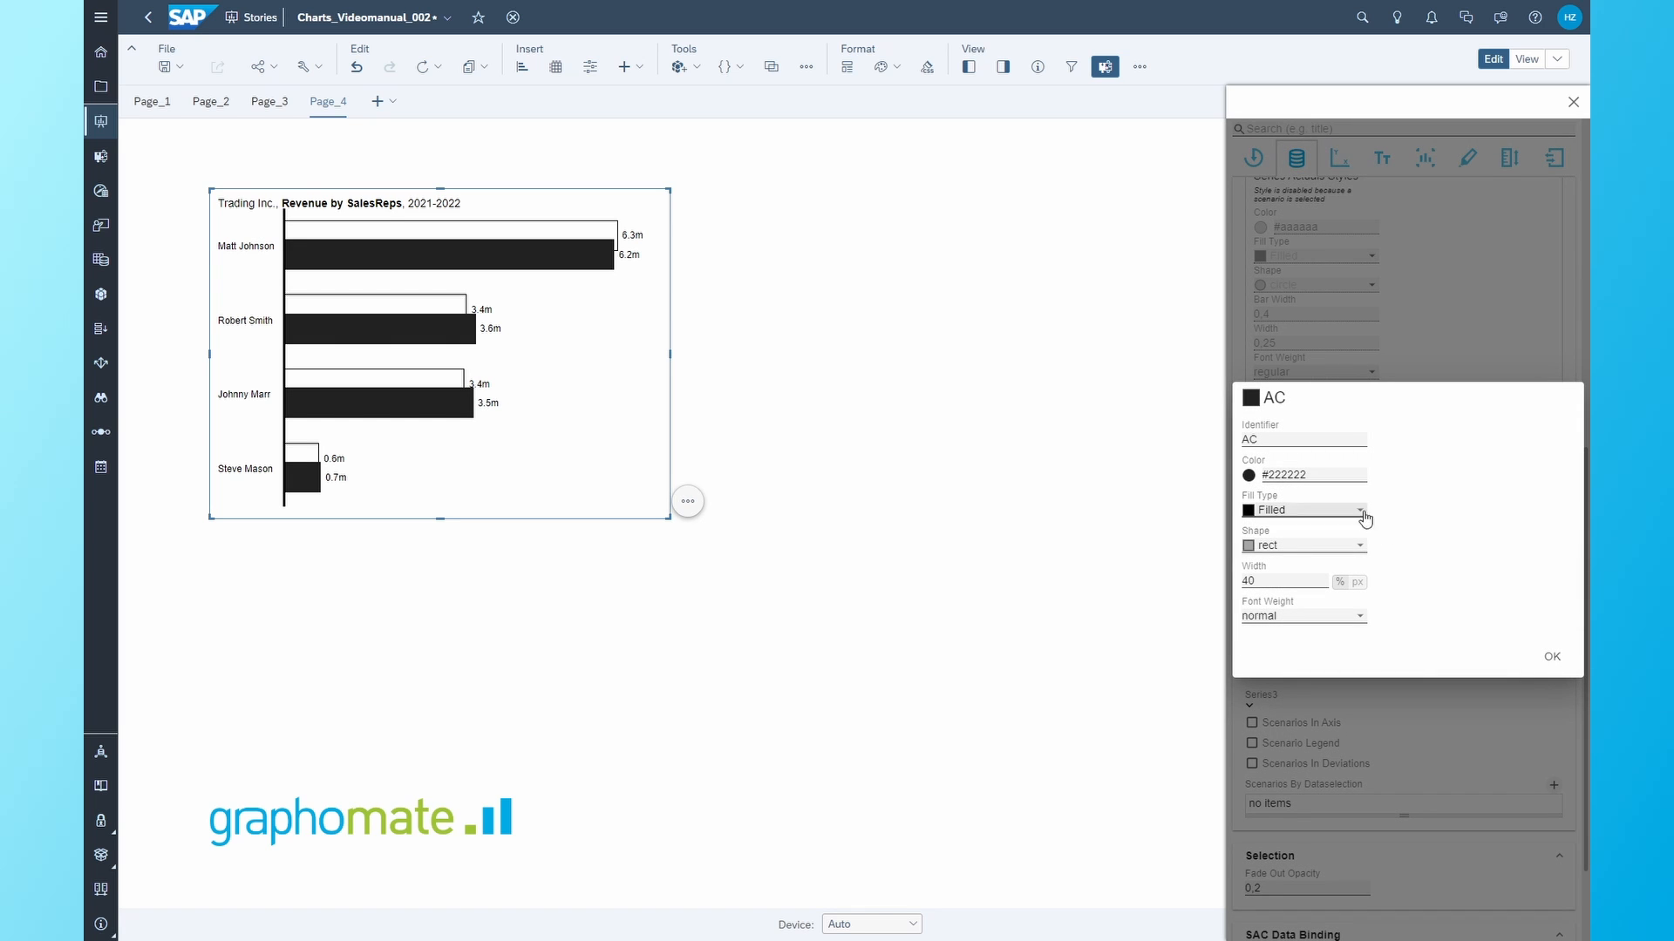
click(1549, 658)
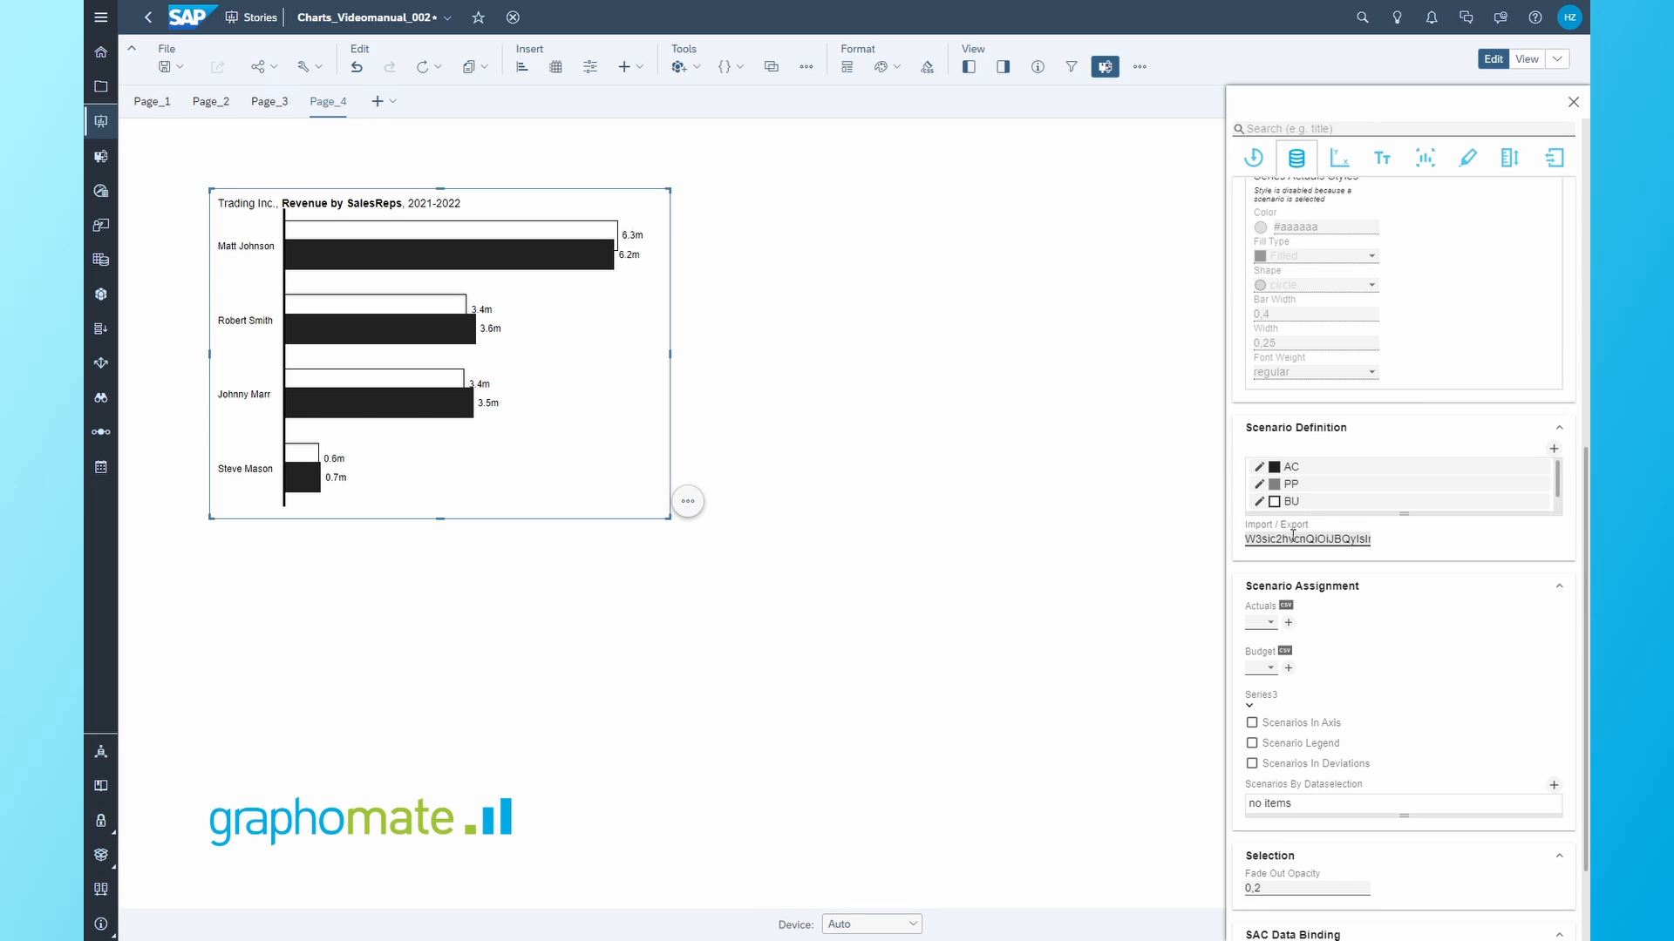
double_click(1291, 541)
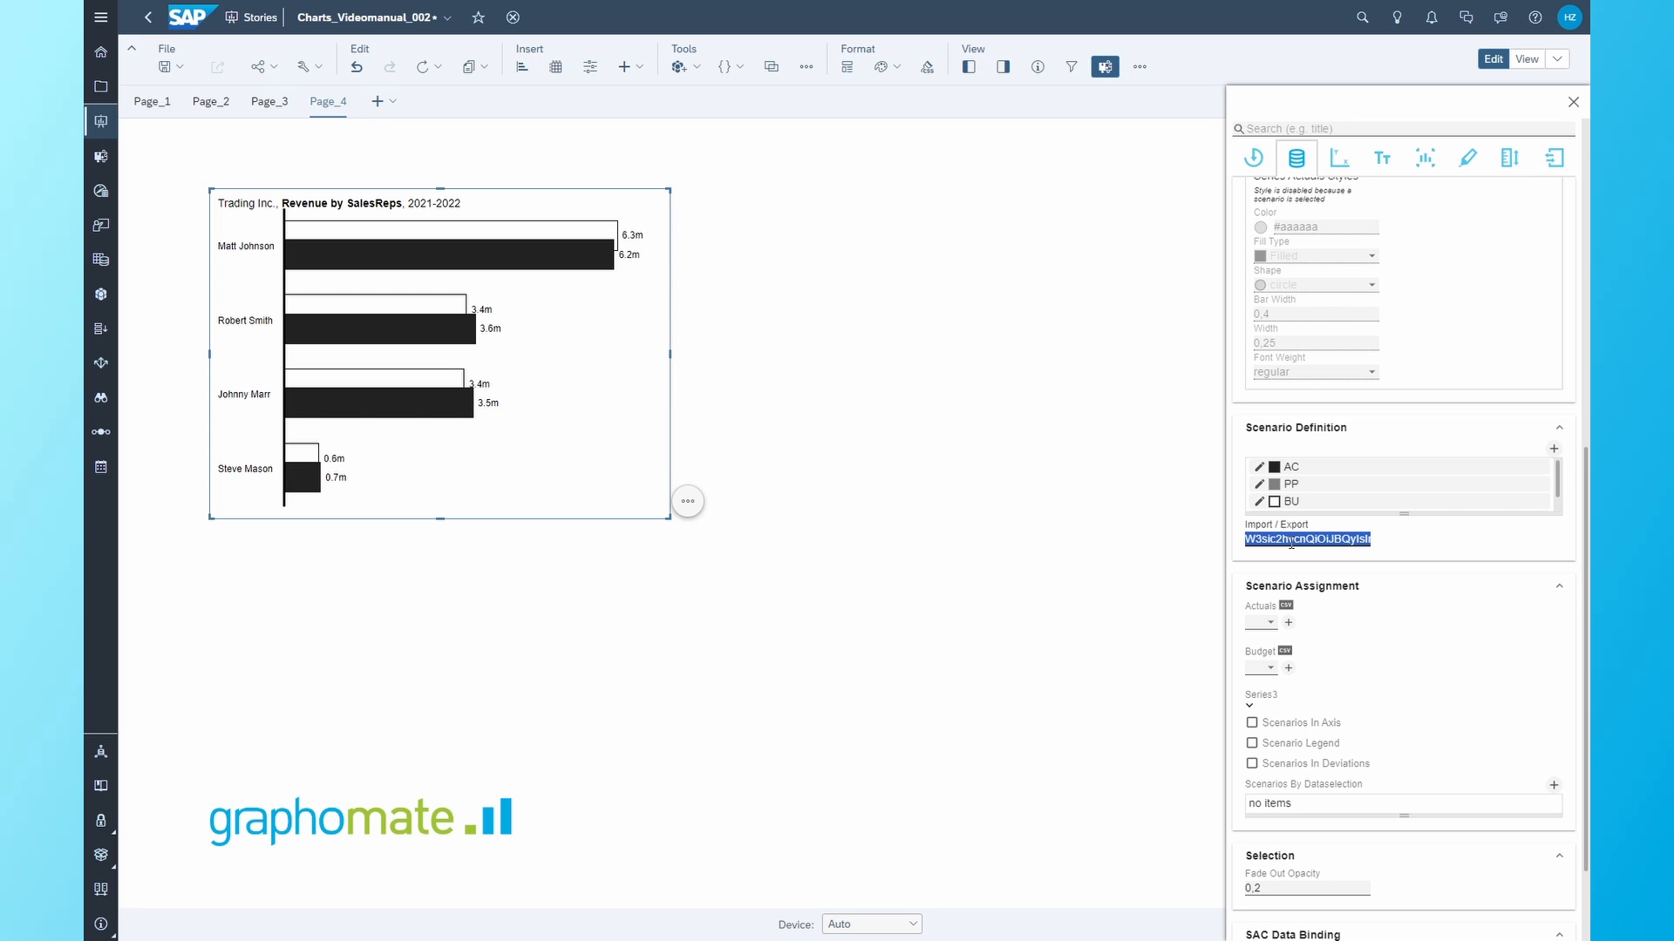
click(1291, 540)
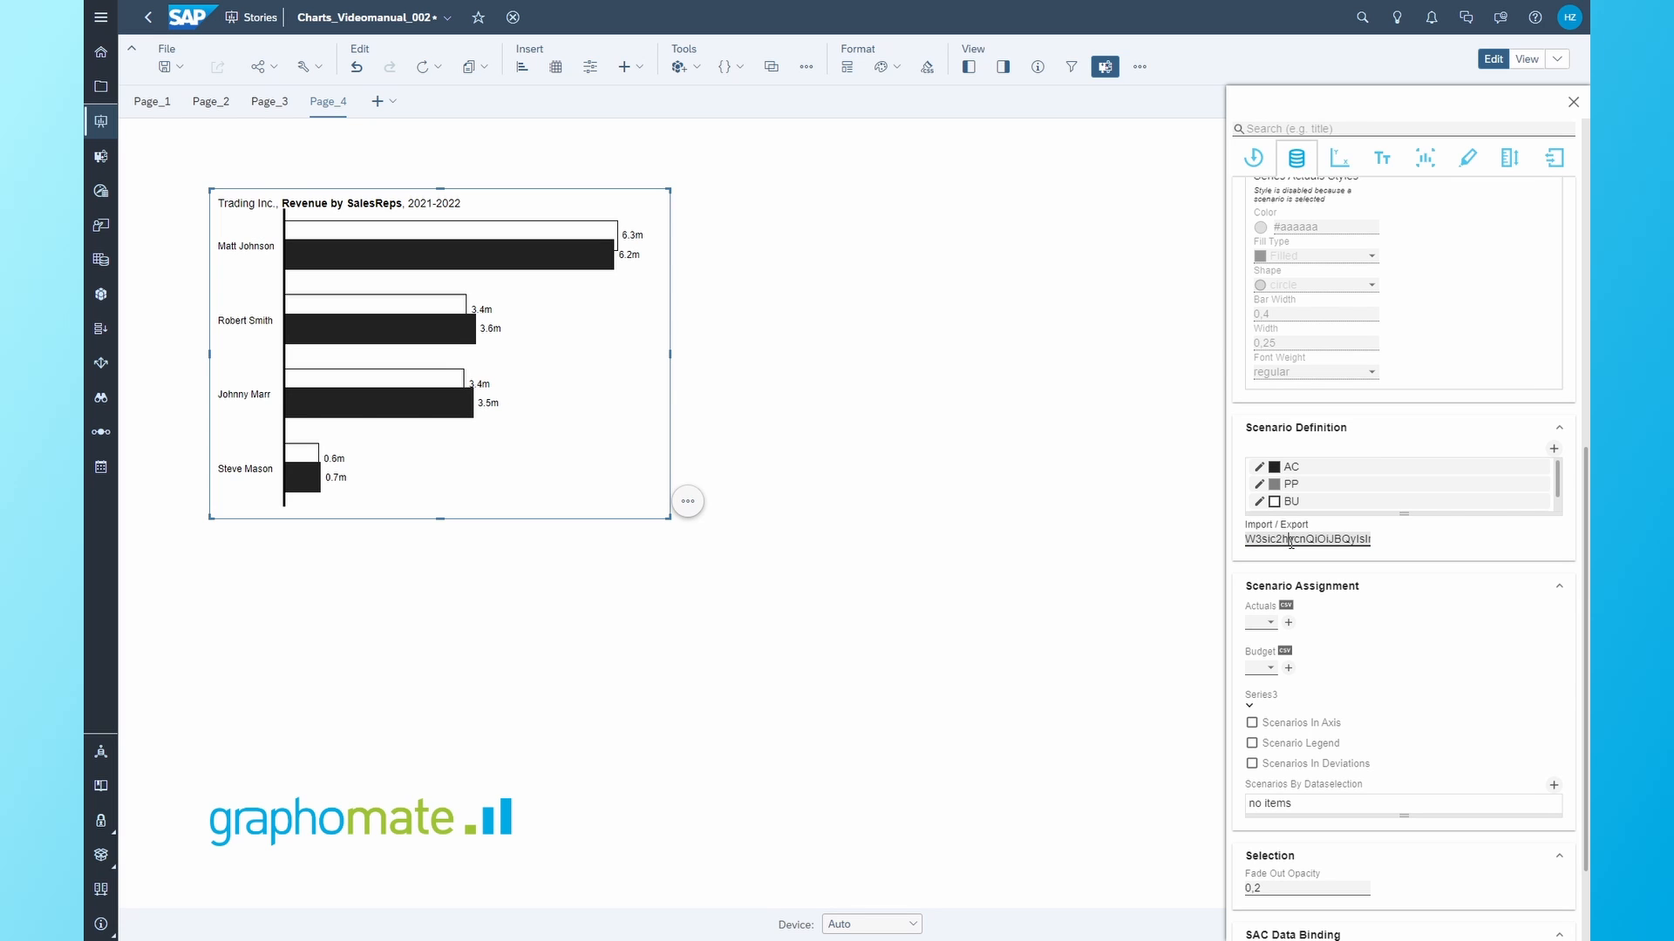
- Assign the scenarios AC, PP and FC to the first three elements of the Actuals series and enable the scenario legend
scroll(1341, 625, down, 3)
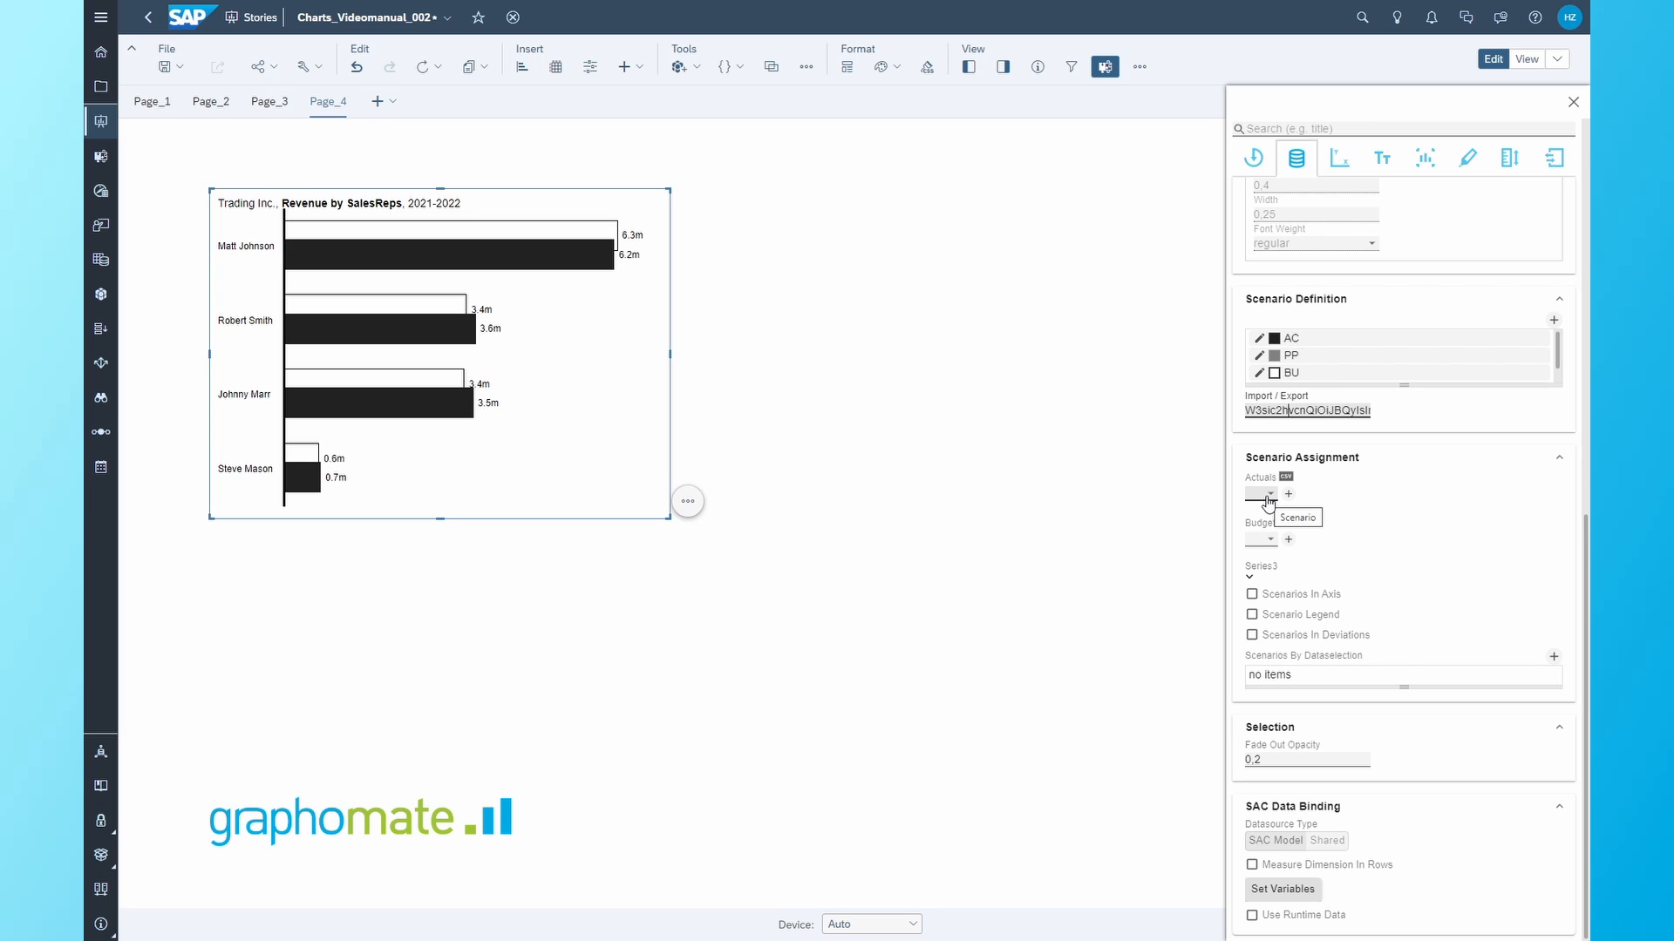
click(1268, 499)
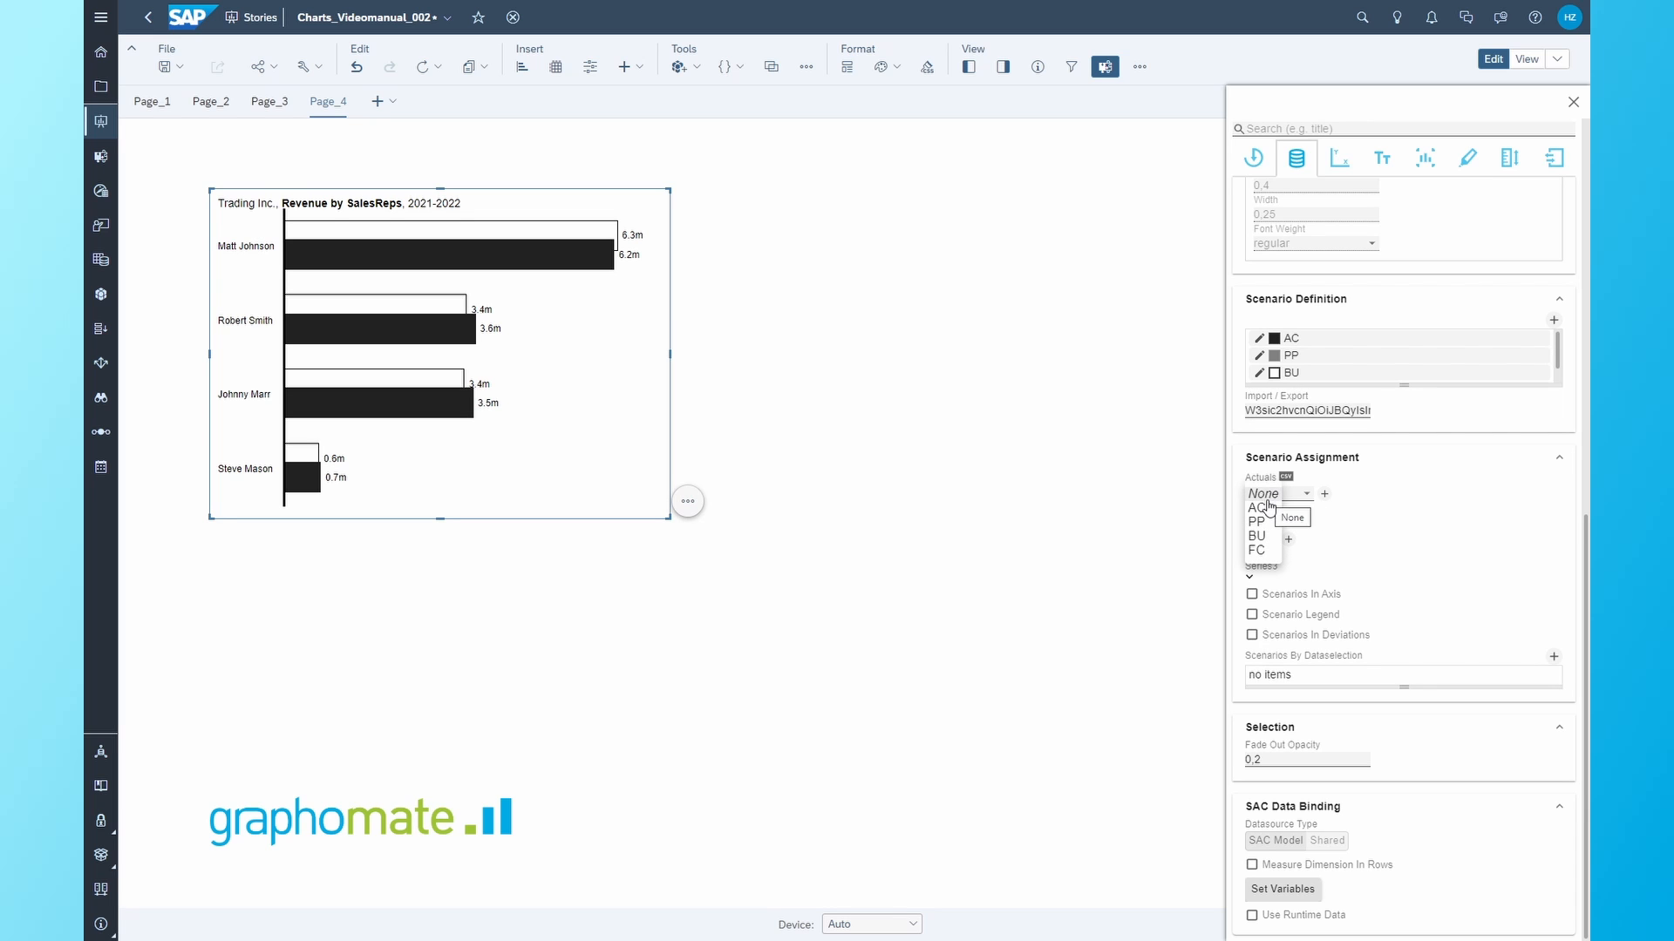
click(1268, 511)
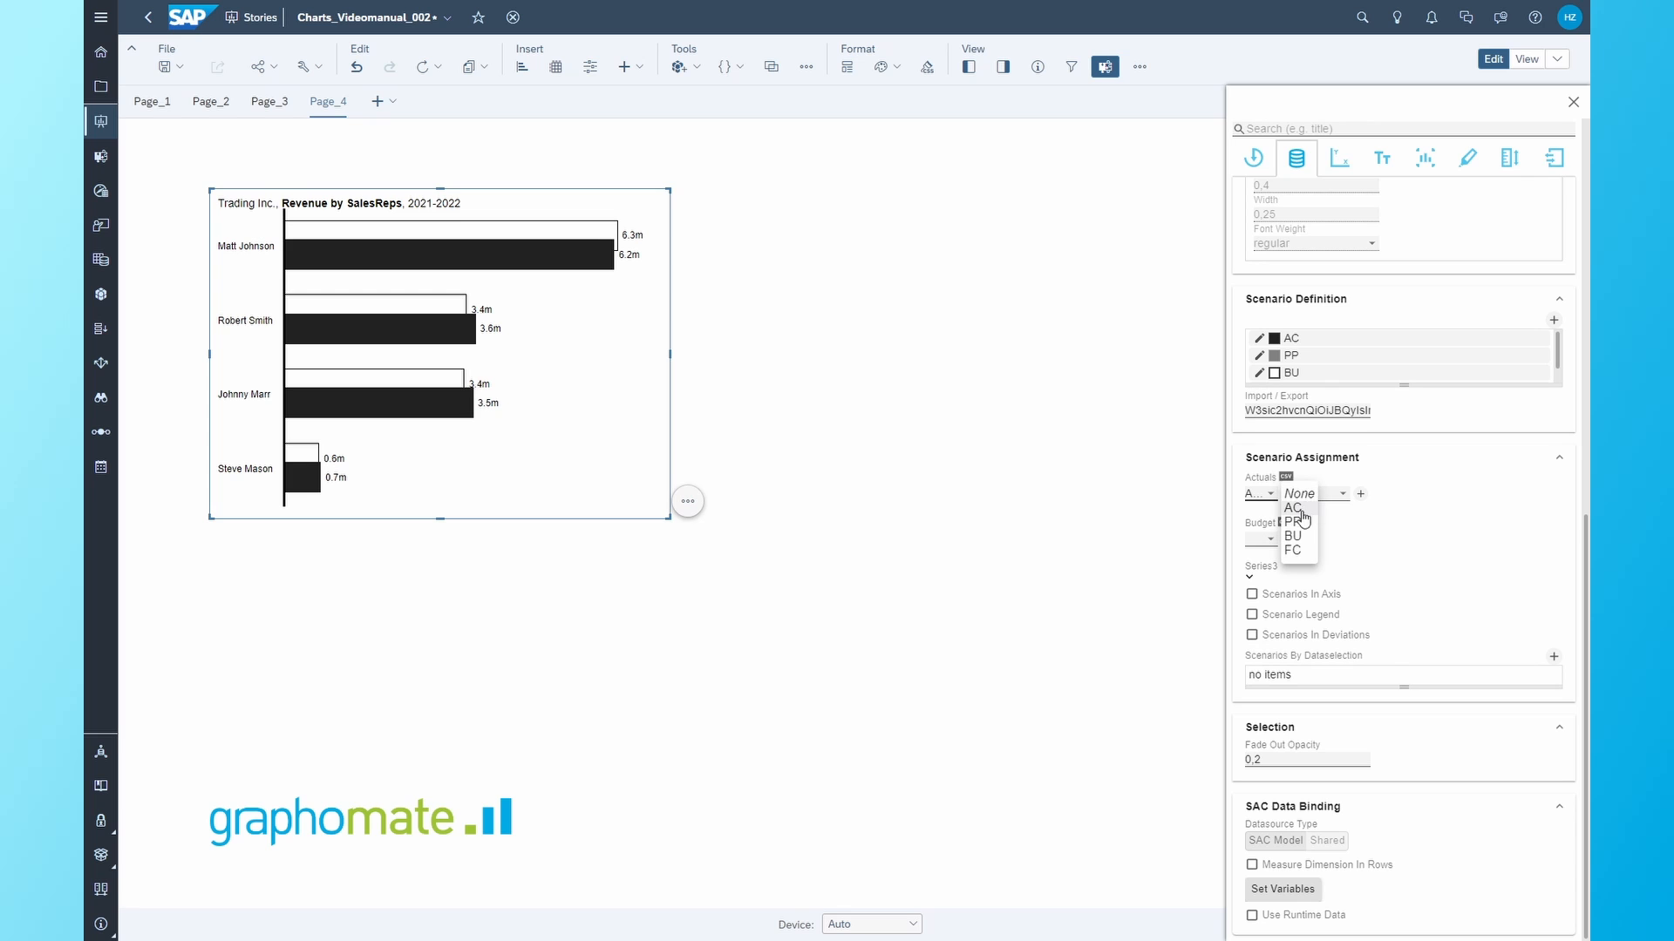
click(1300, 527)
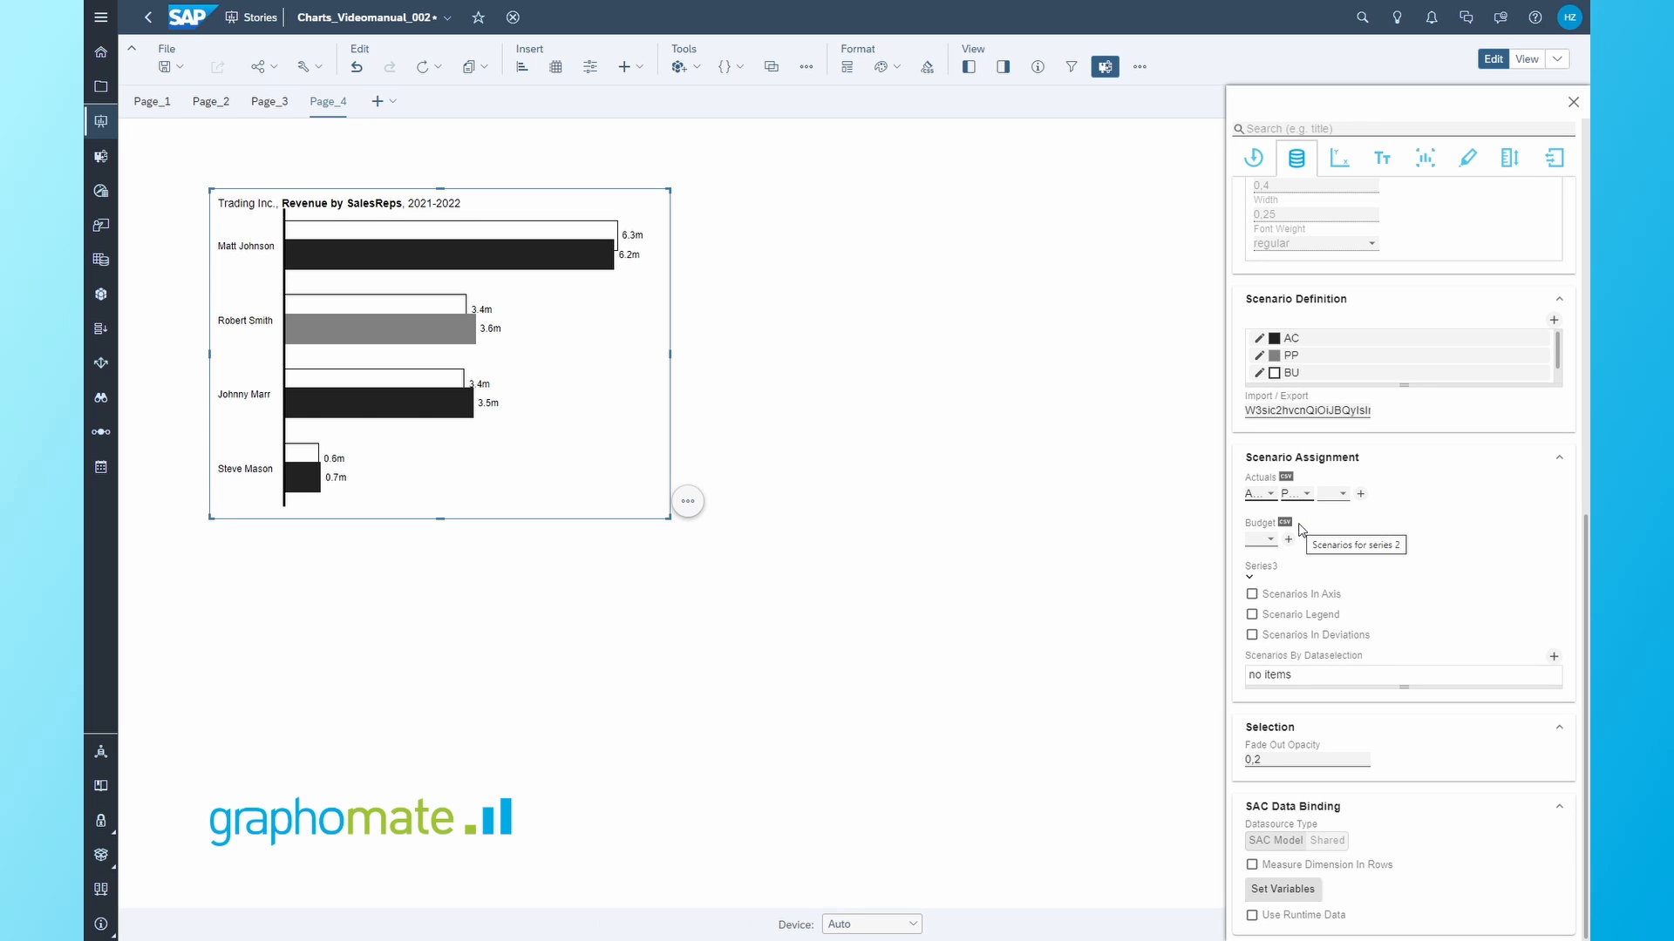
click(1333, 494)
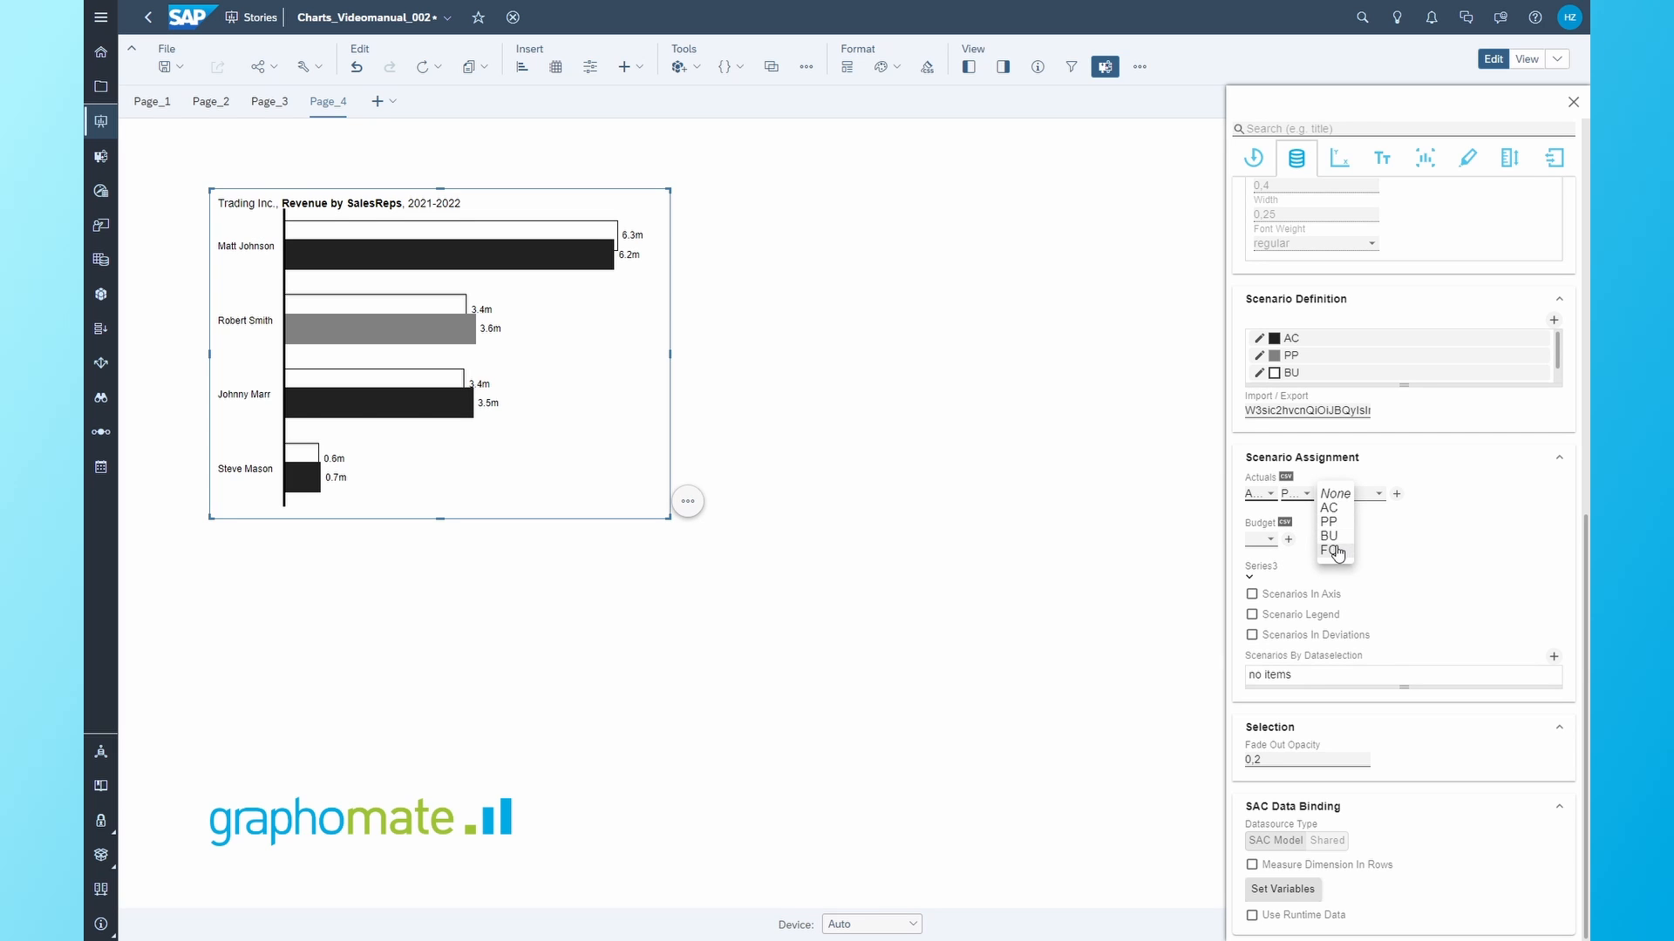
click(1339, 549)
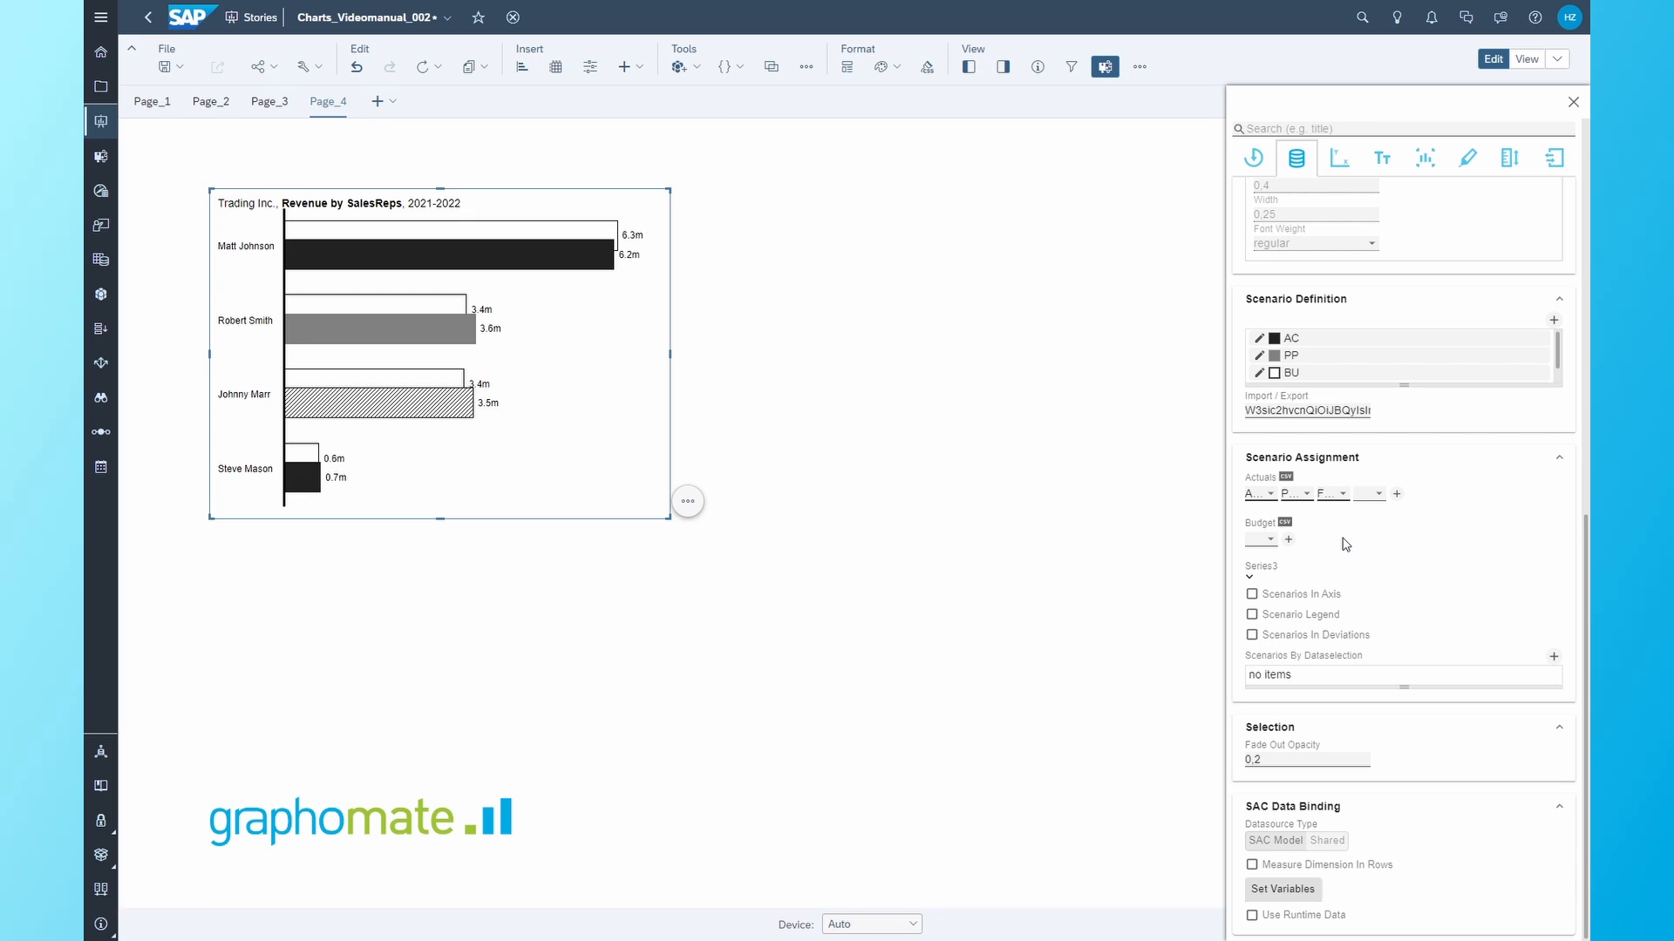
click(1253, 614)
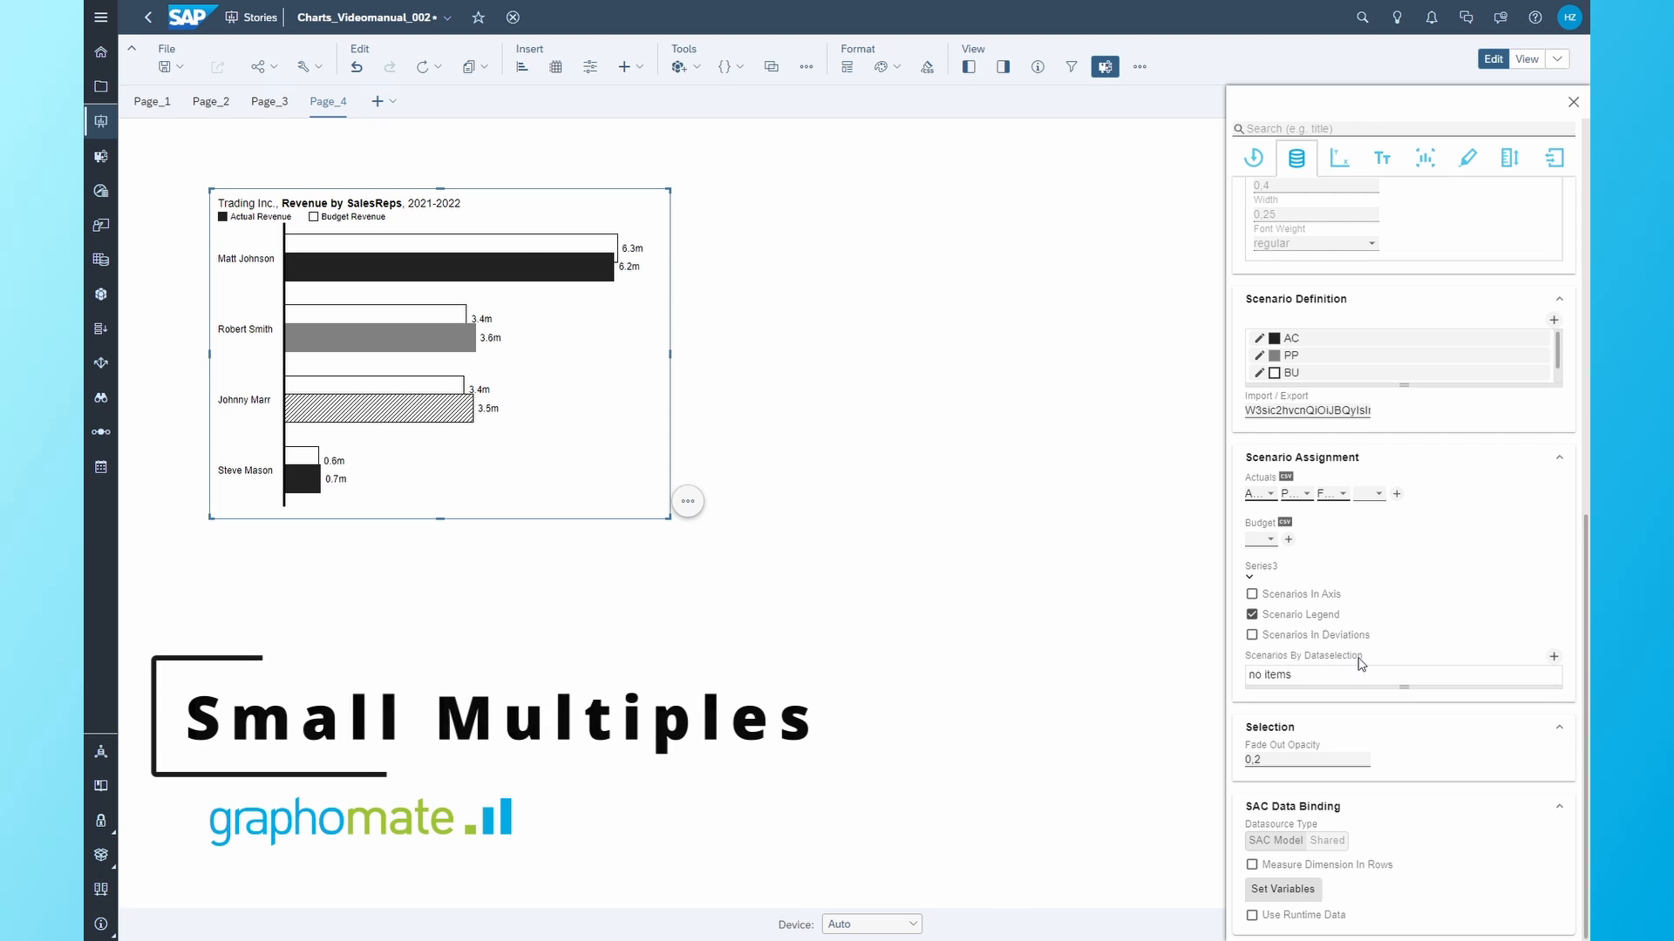
- Split the chart into small multiples using Sales Representative as the split dimension
scroll(1362, 664, up, 5)
scroll(1362, 664, up, 4)
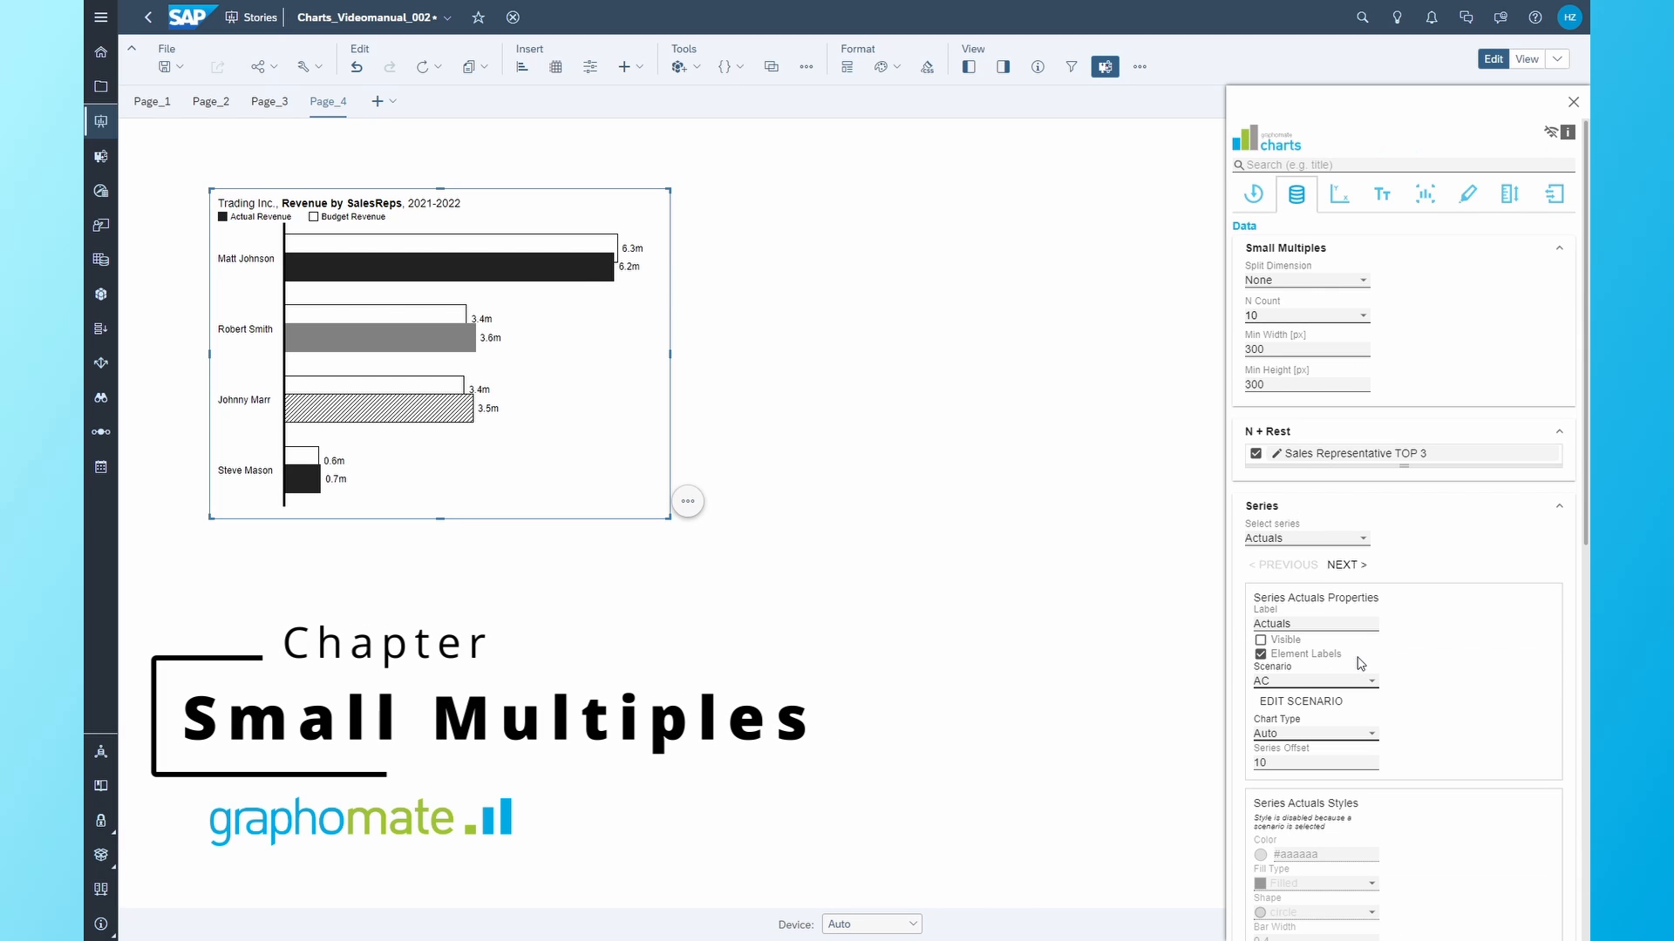
click(1348, 283)
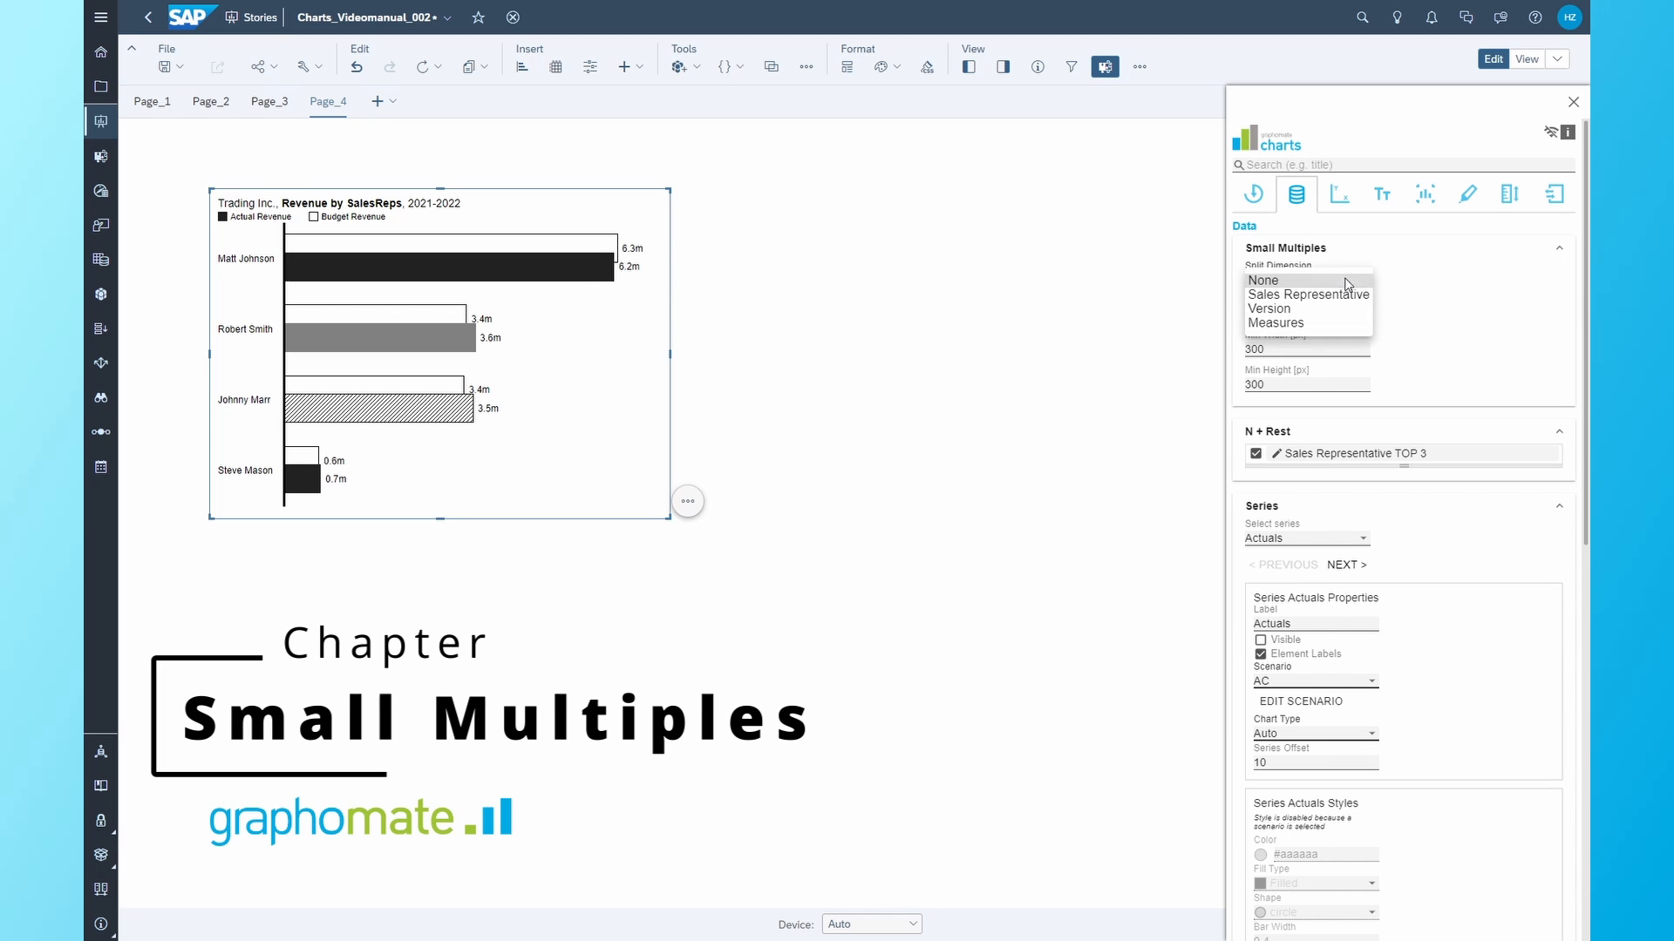
click(1305, 296)
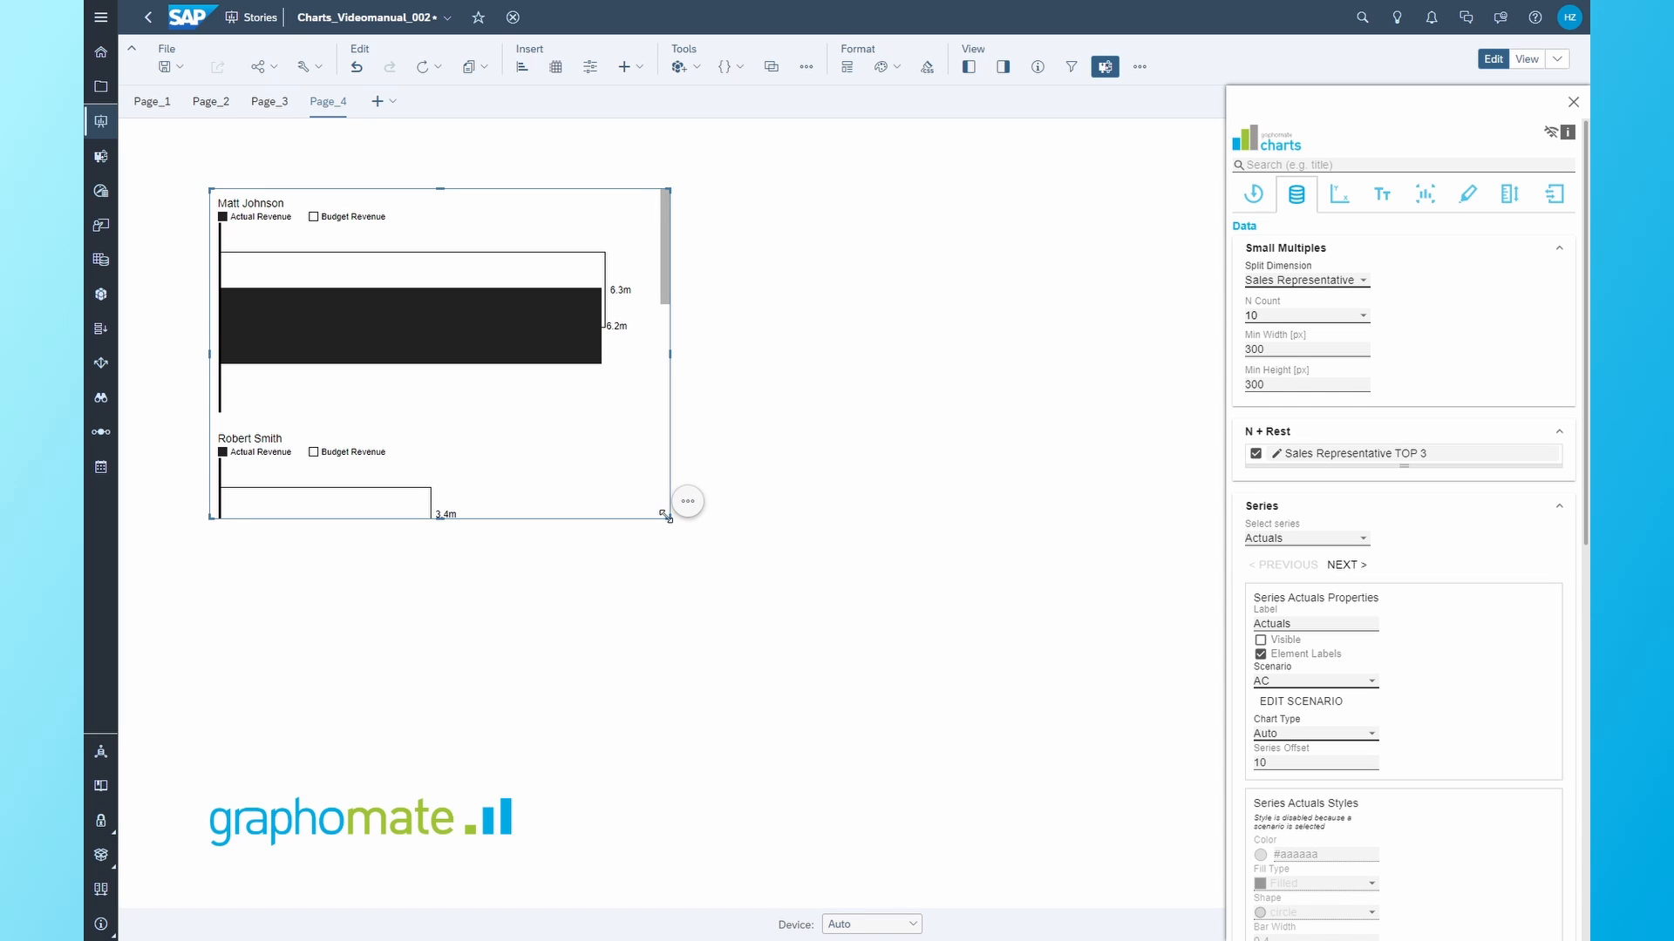
- Enlarge the small multiples chart widget in both width and height on the page
drag(669, 518, 912, 720)
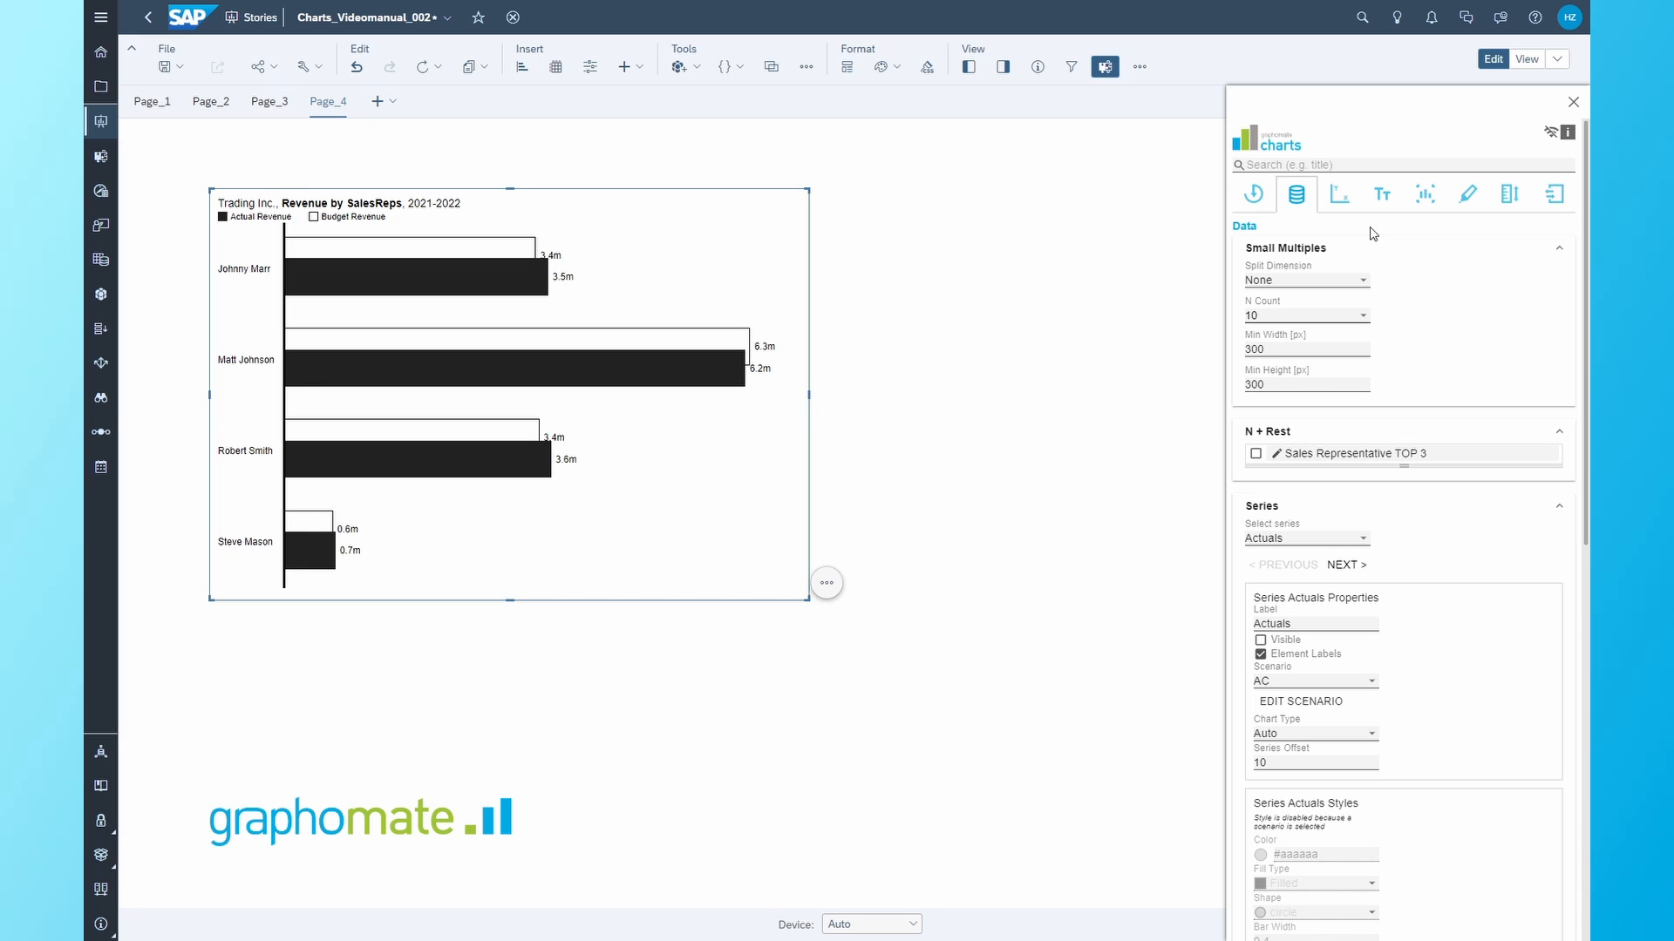
- Add a threshold reference line to the chart and label it 1Mio
click(1466, 197)
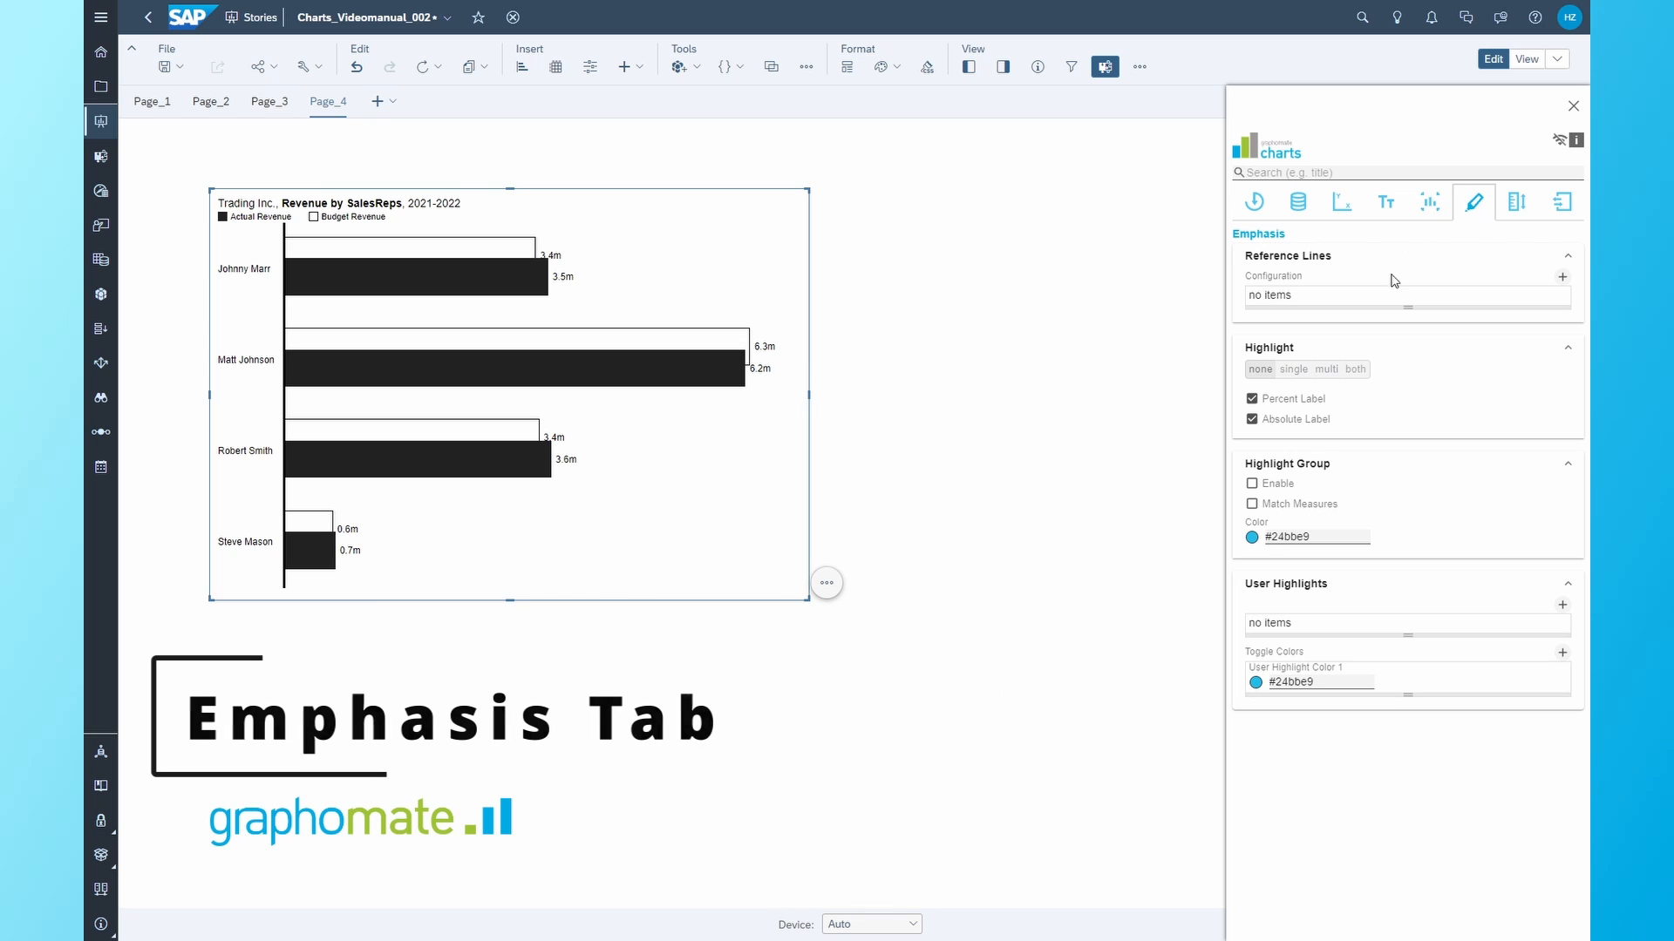
click(1392, 299)
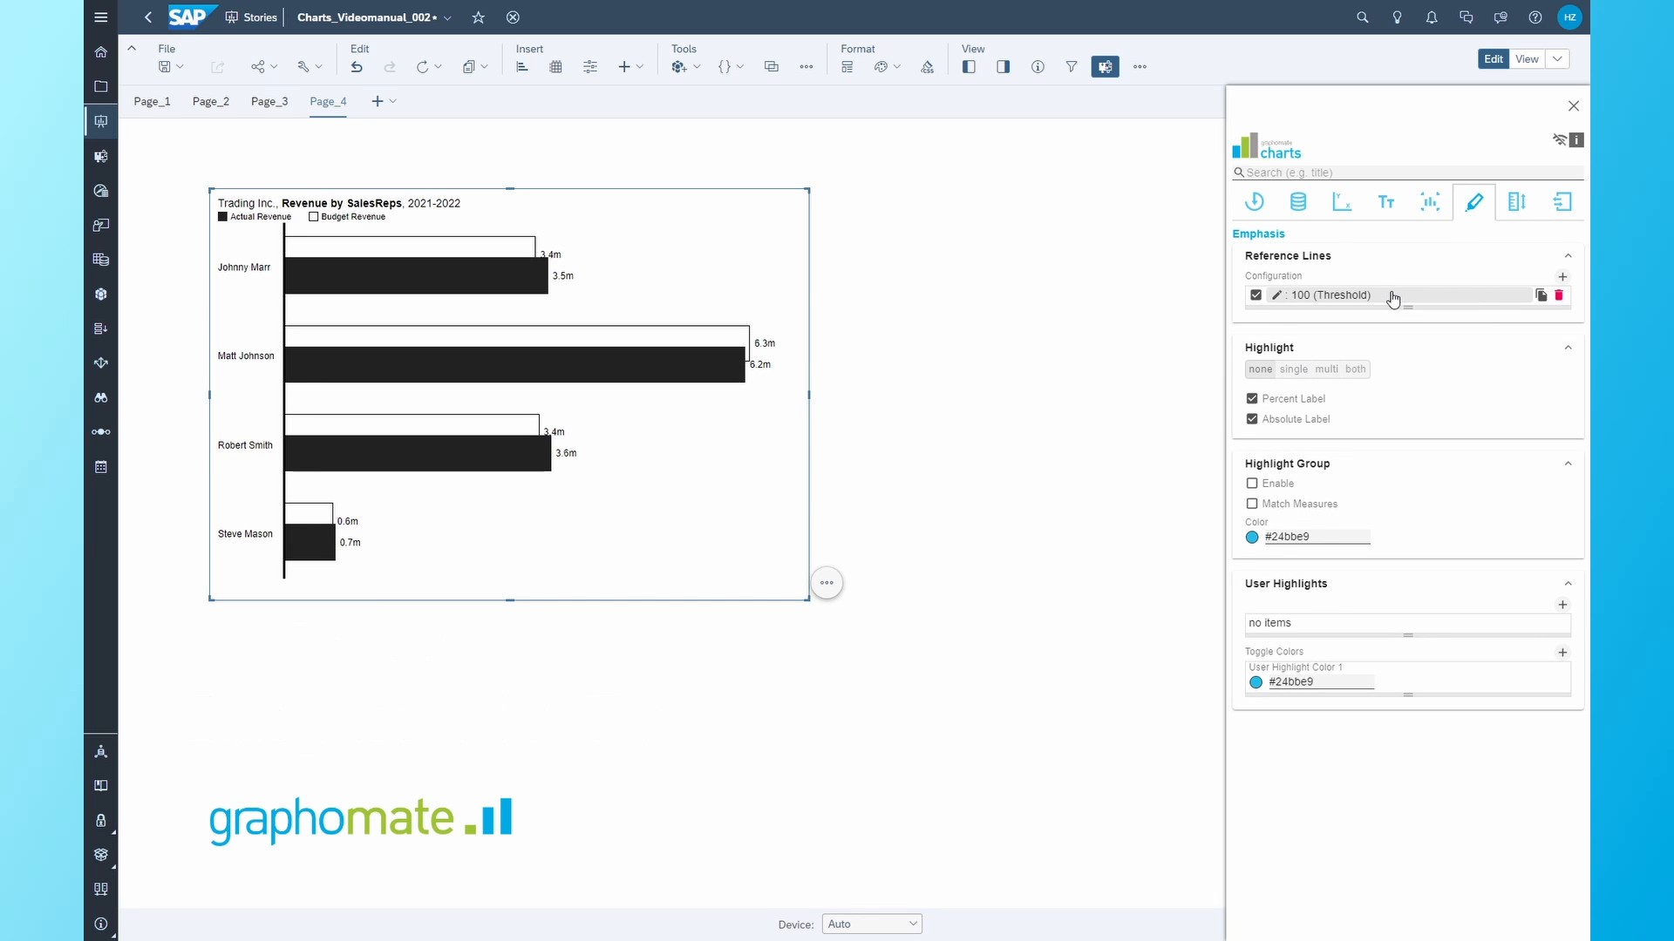
click(1392, 297)
click(1291, 452)
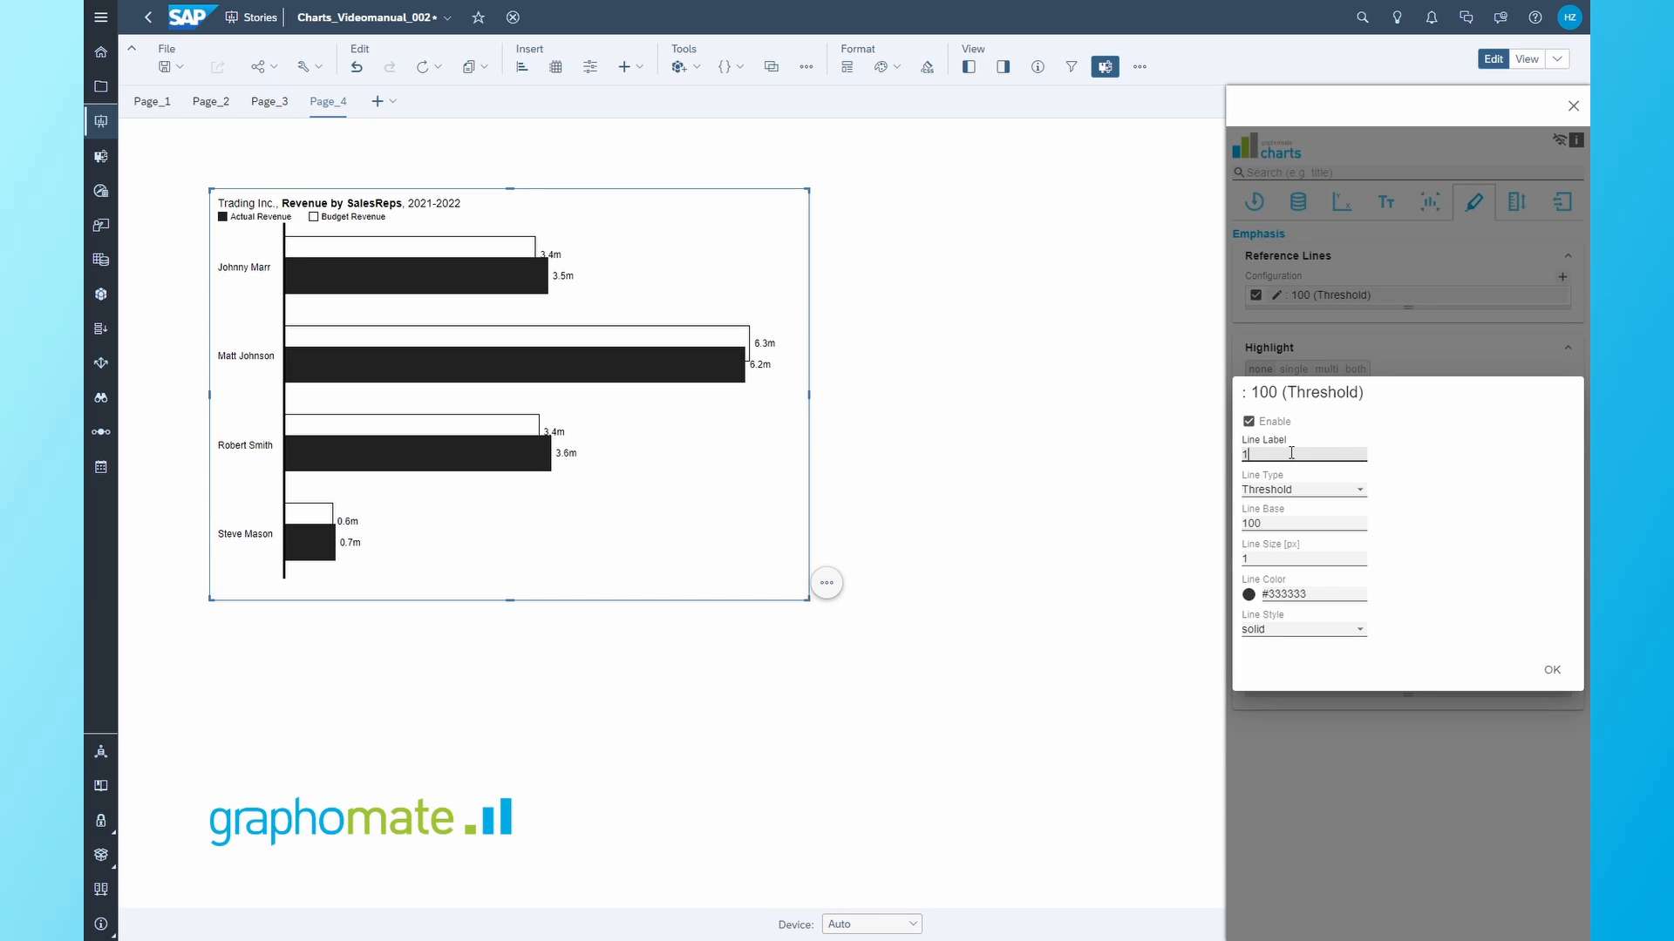
text(1Mio)
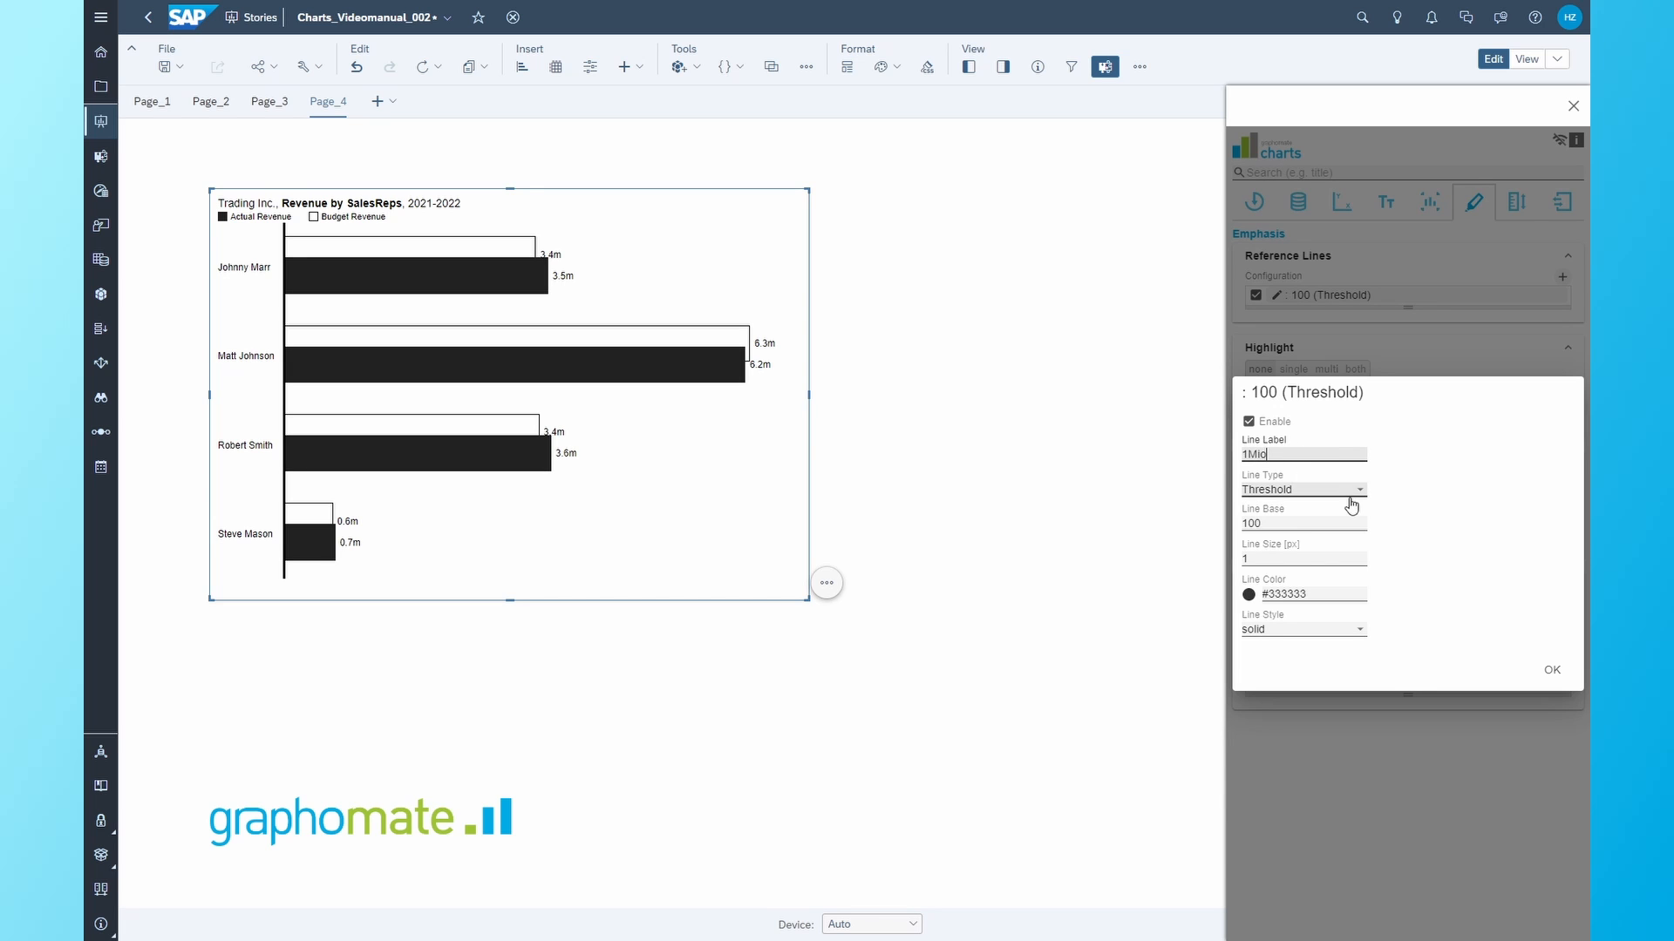
- Set the 1Mio reference line's base to 1000000, check the available line types and keep Threshold
click(1332, 521)
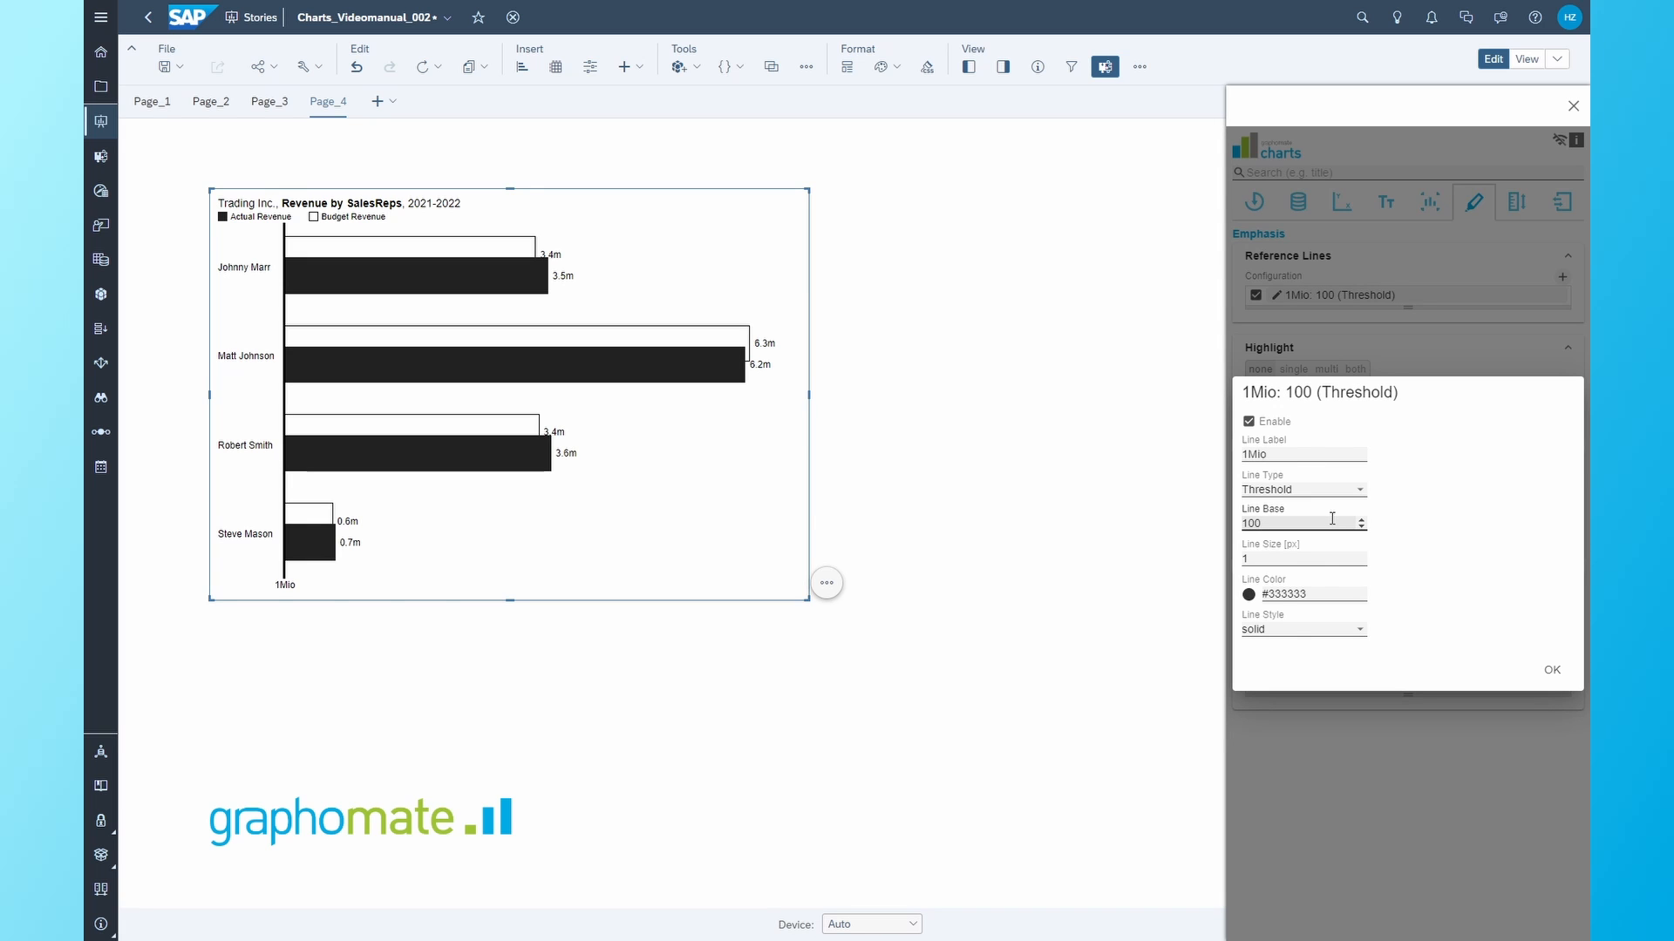
text(0000)
key(Return)
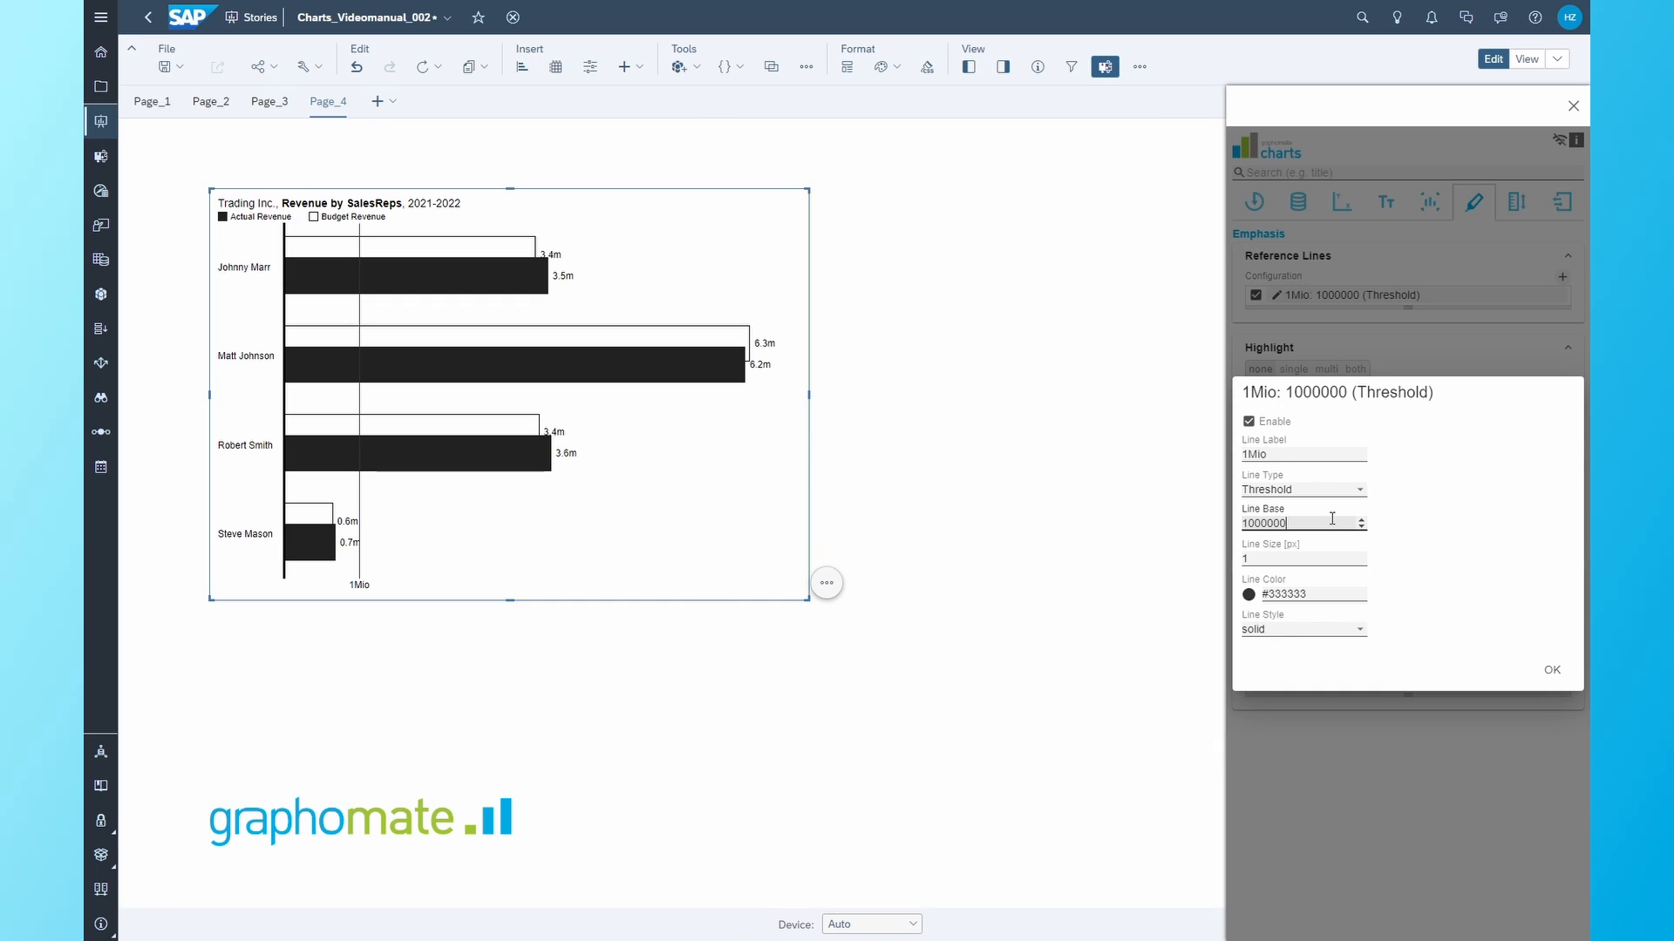
click(1359, 491)
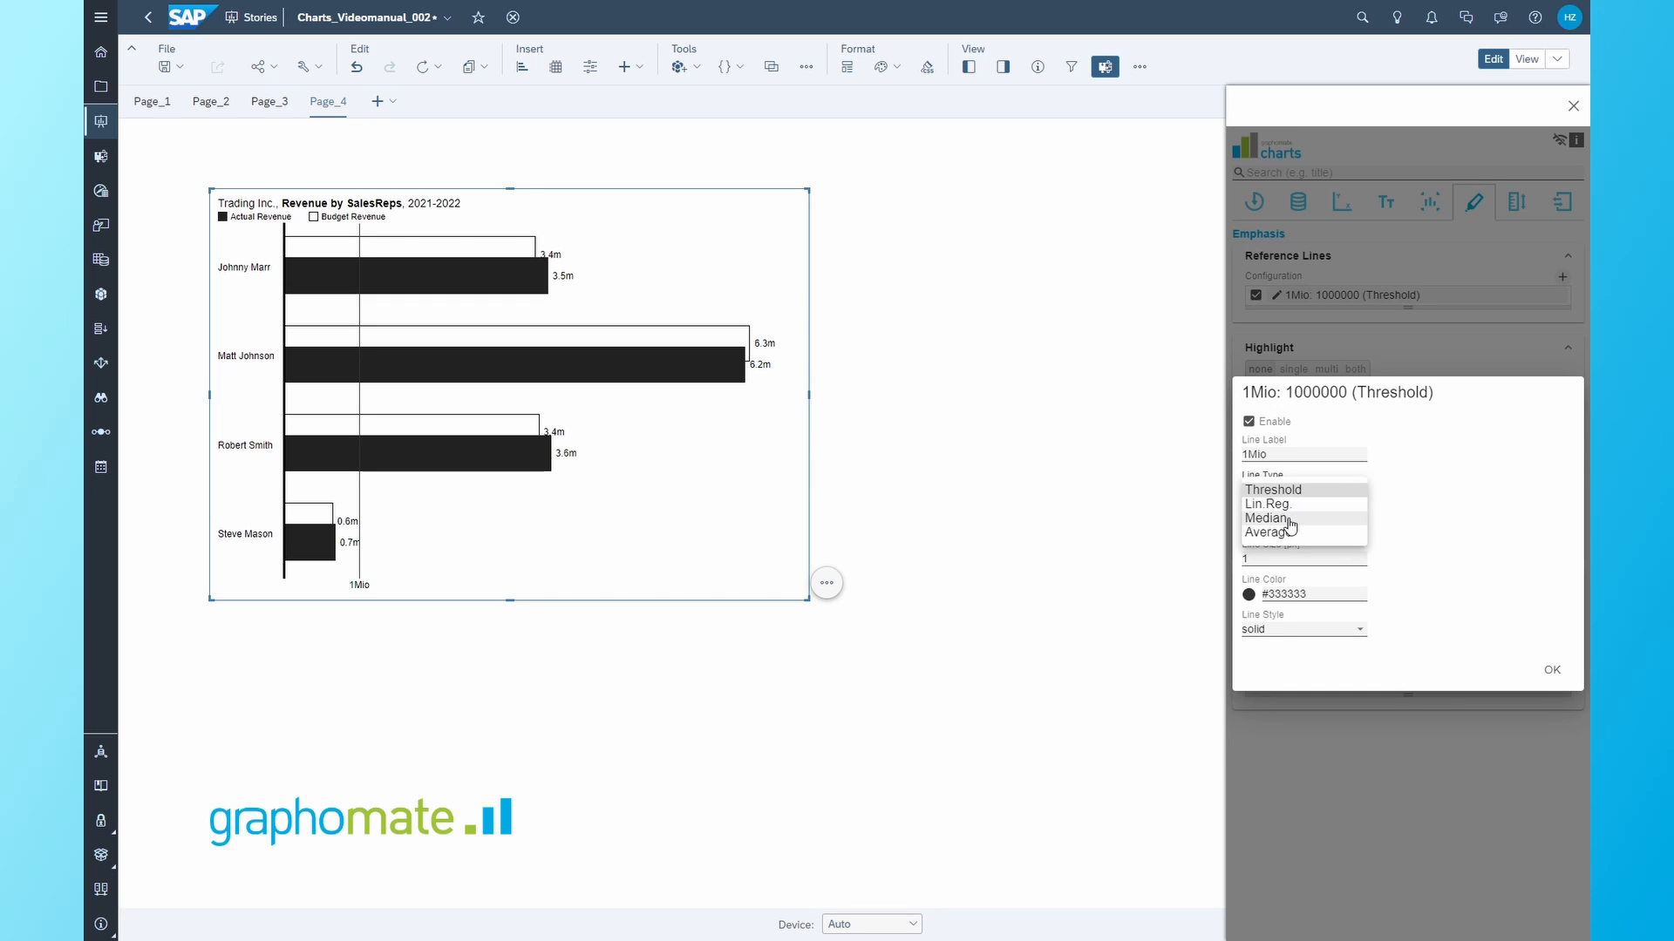
click(1451, 552)
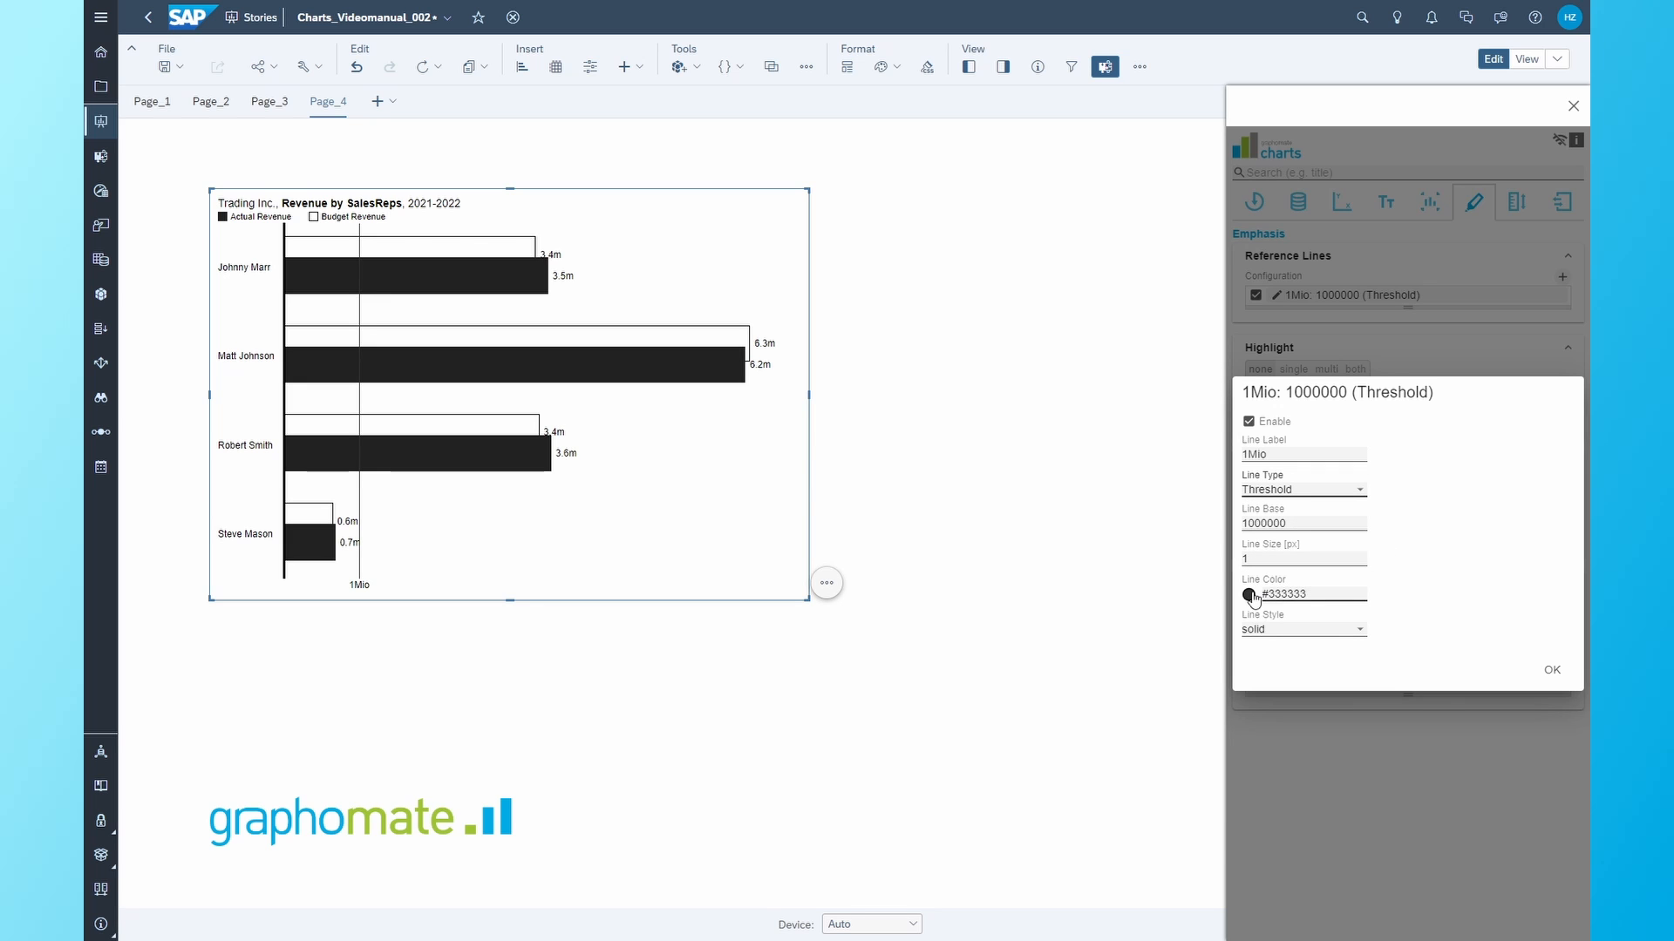
click(1552, 670)
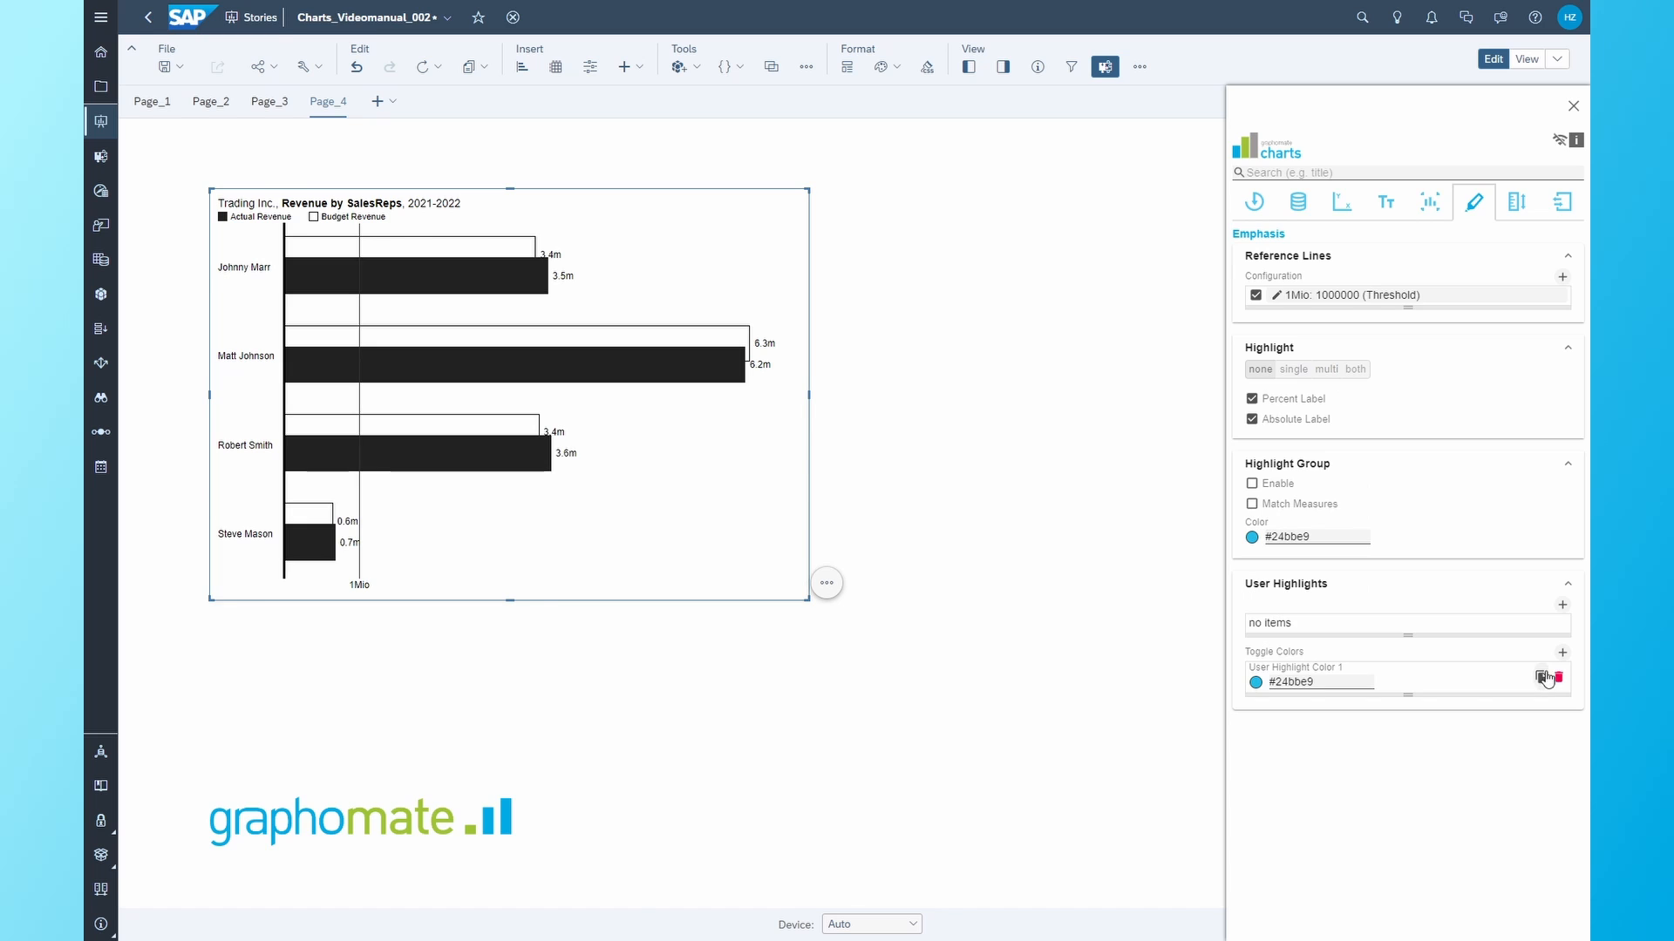
- Try the single and multi highlight modes, and set the chart's highlight to both
click(1293, 370)
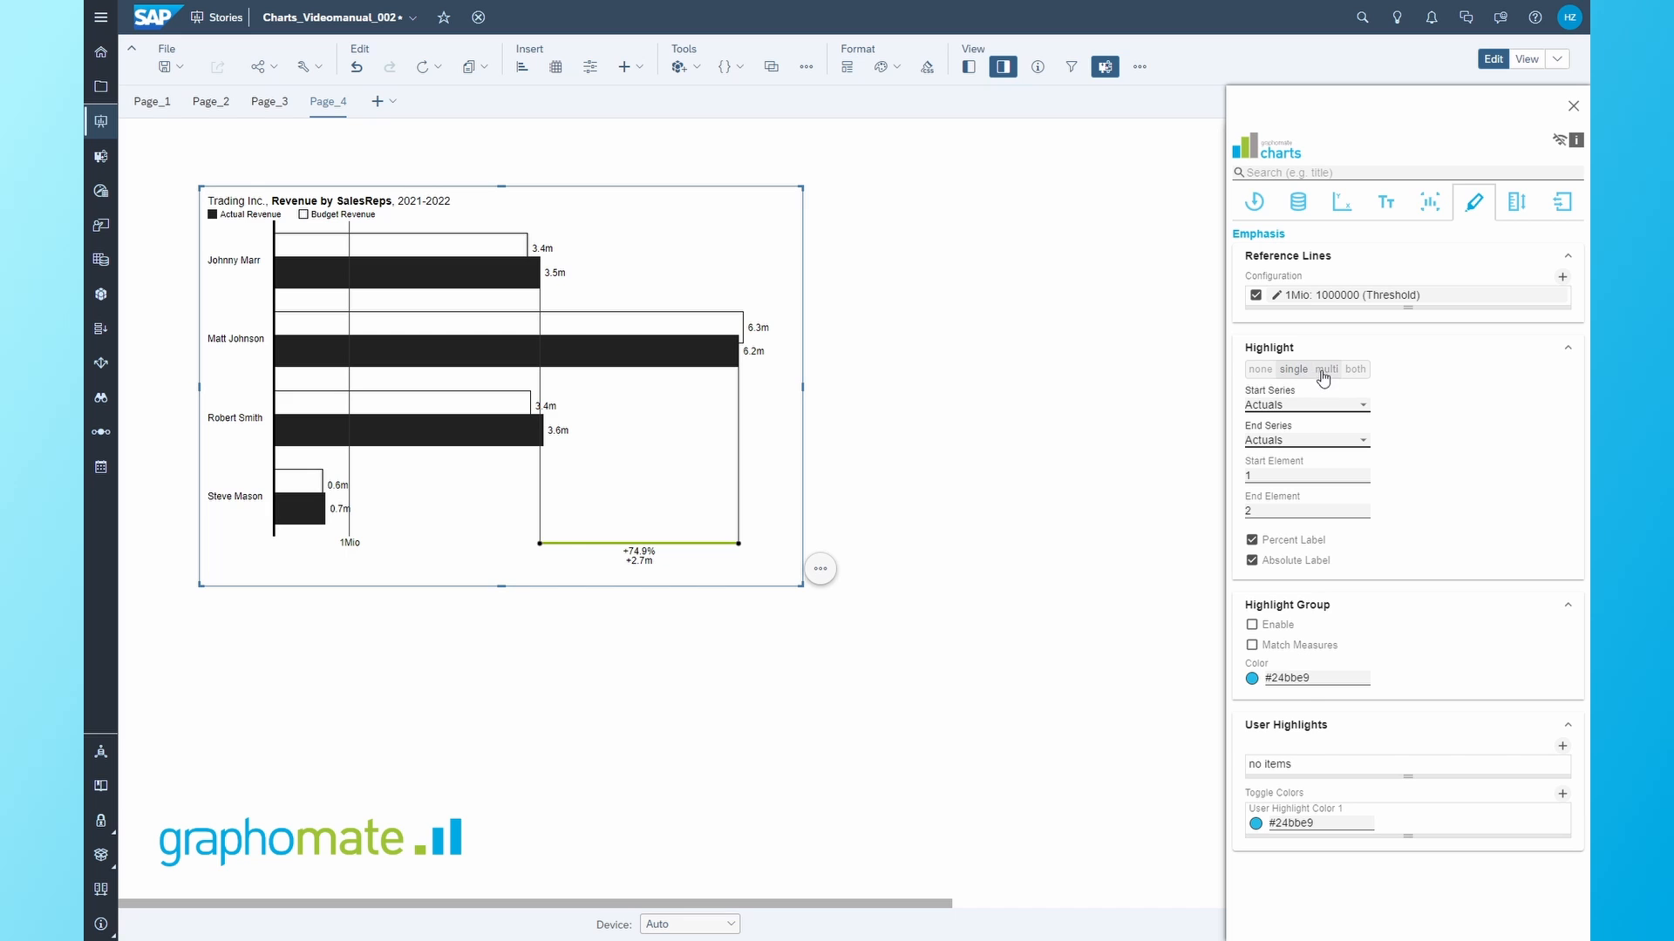
click(1326, 370)
click(1356, 370)
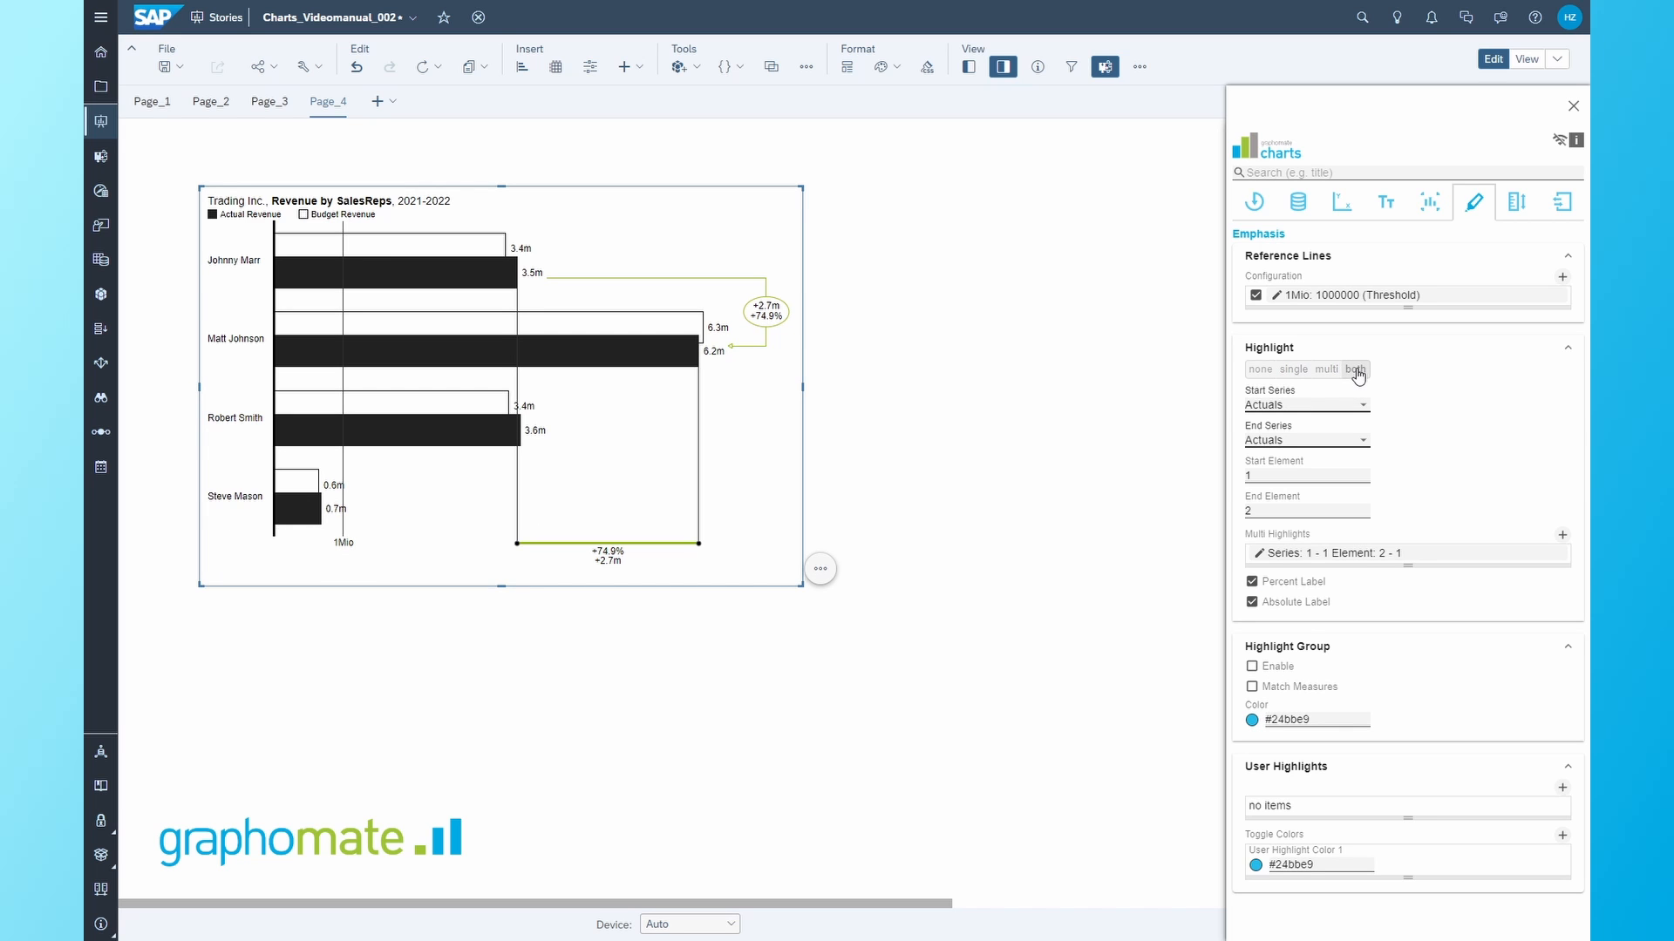
- Set the start element of the Actuals multi highlight to 3
click(1383, 558)
click(1362, 547)
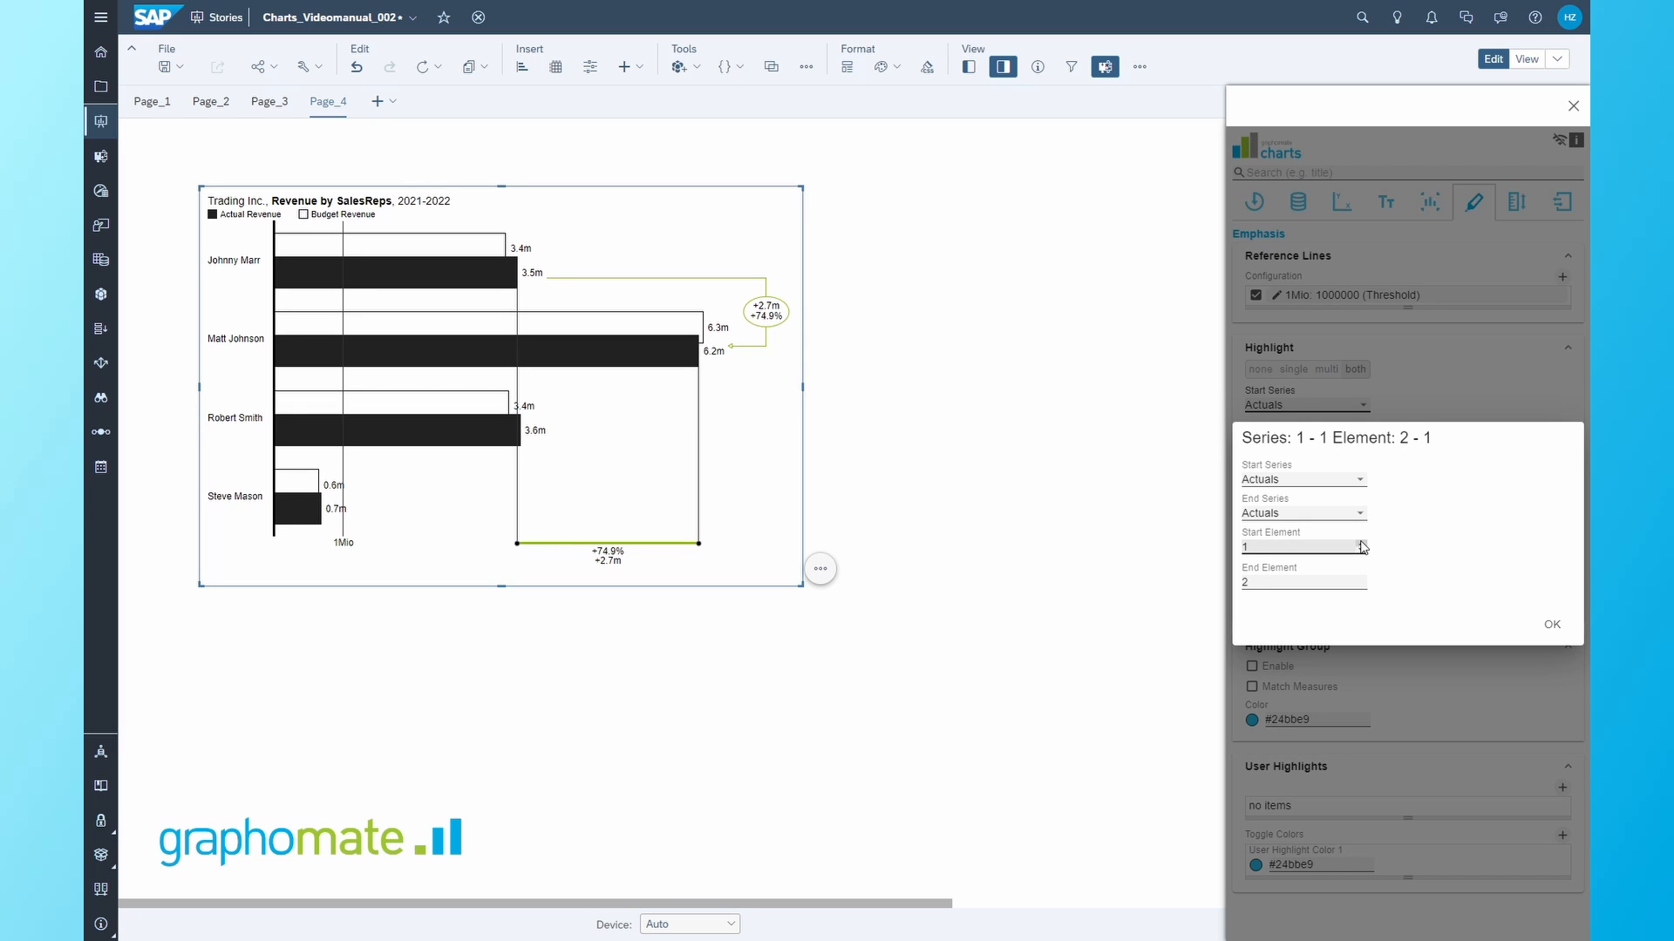
click(1361, 544)
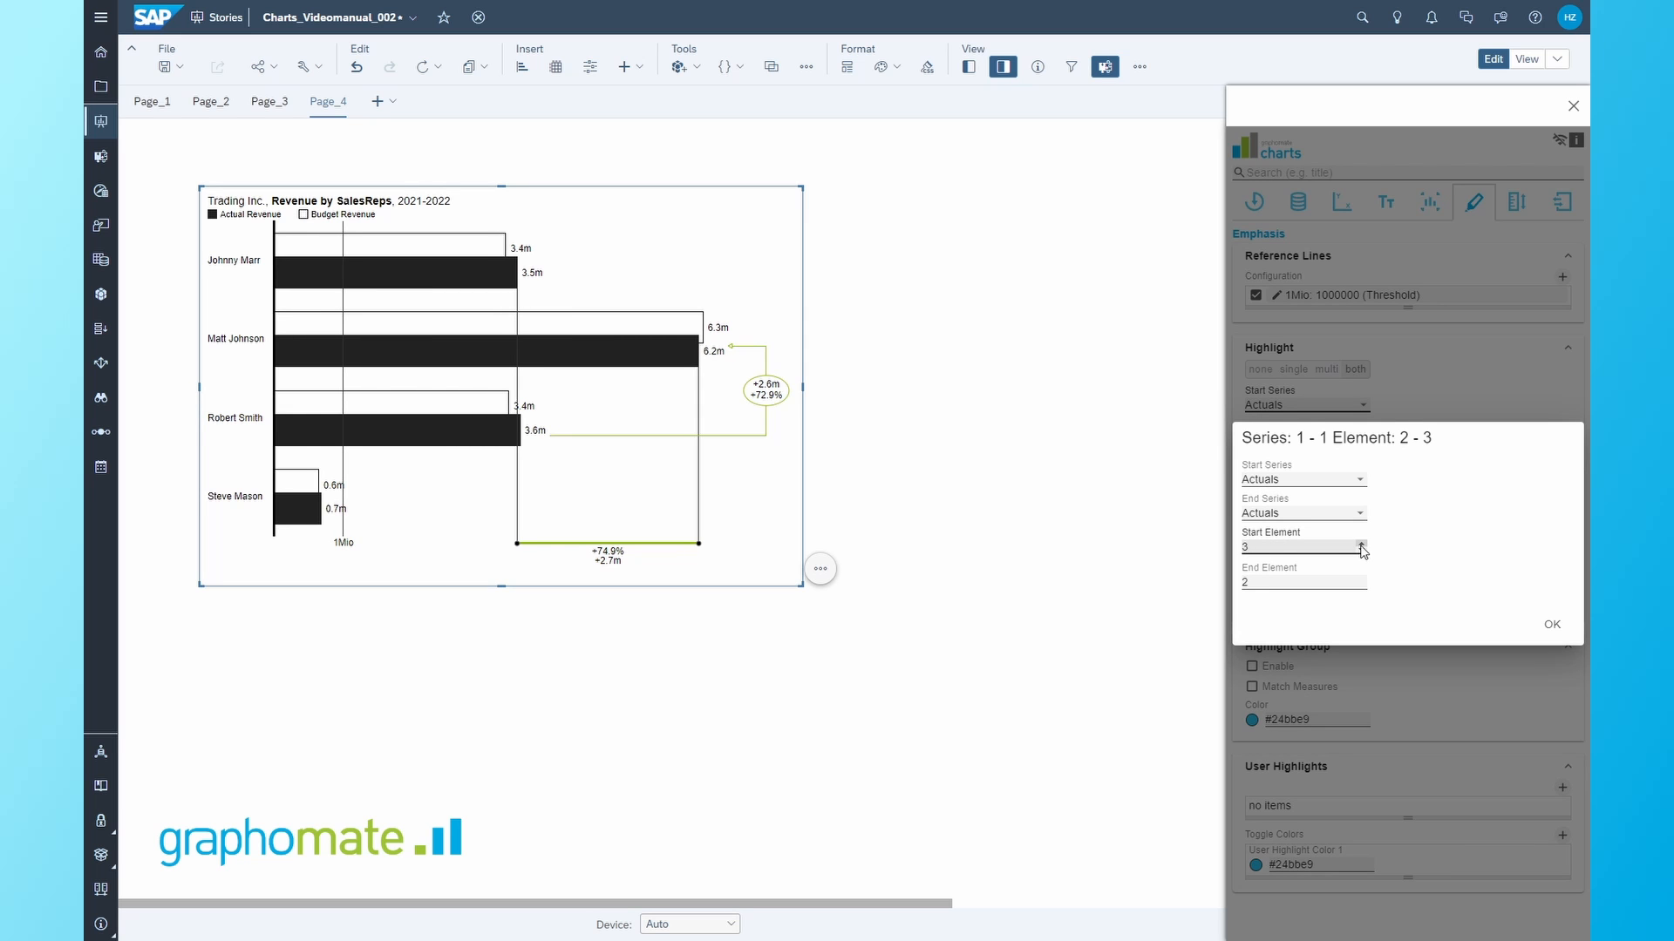
click(1552, 624)
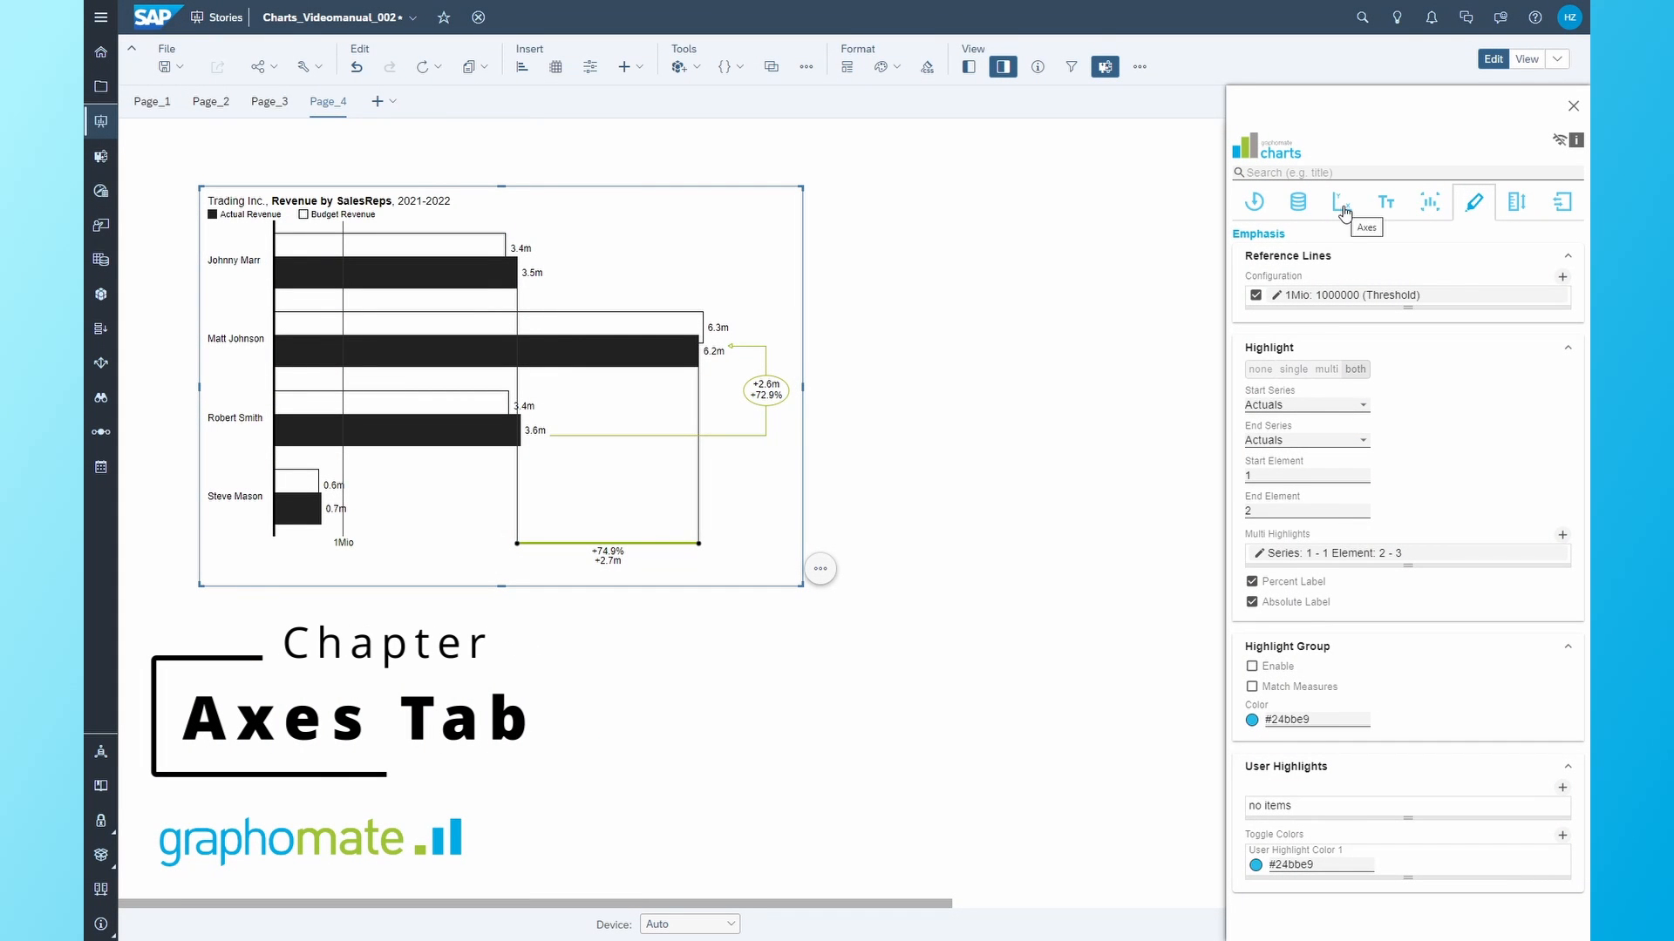
- Set the element offset of the chart's category axis to 10 percent
click(1342, 205)
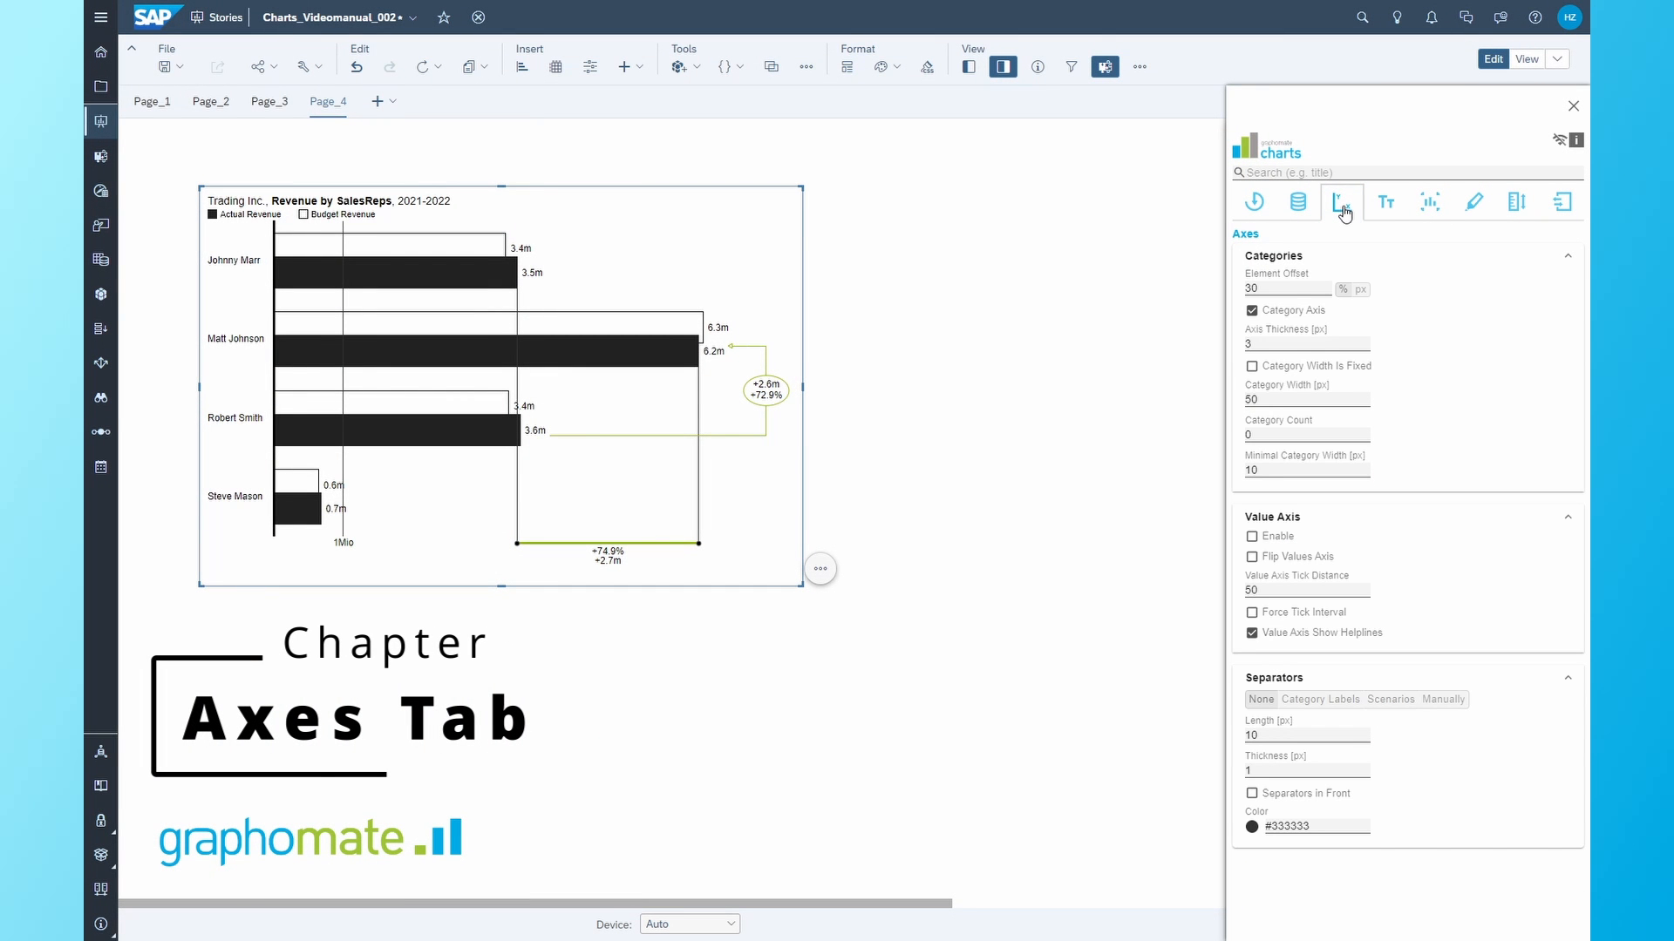
click(1273, 289)
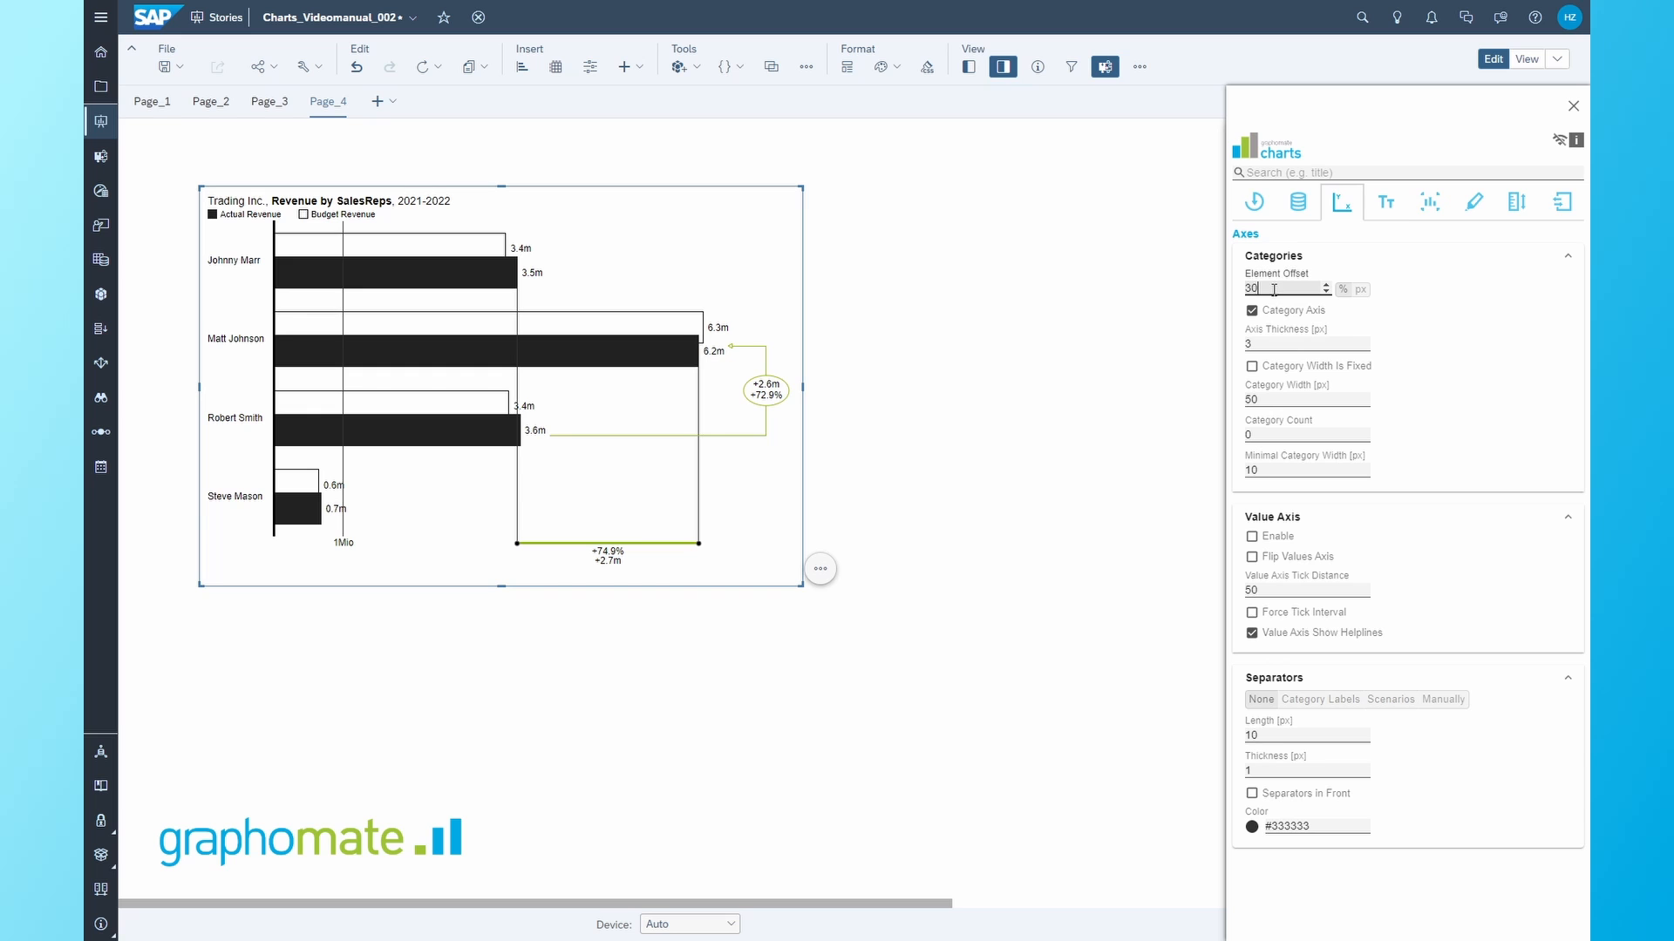
drag(1273, 289, 1232, 297)
text(10)
key(Return)
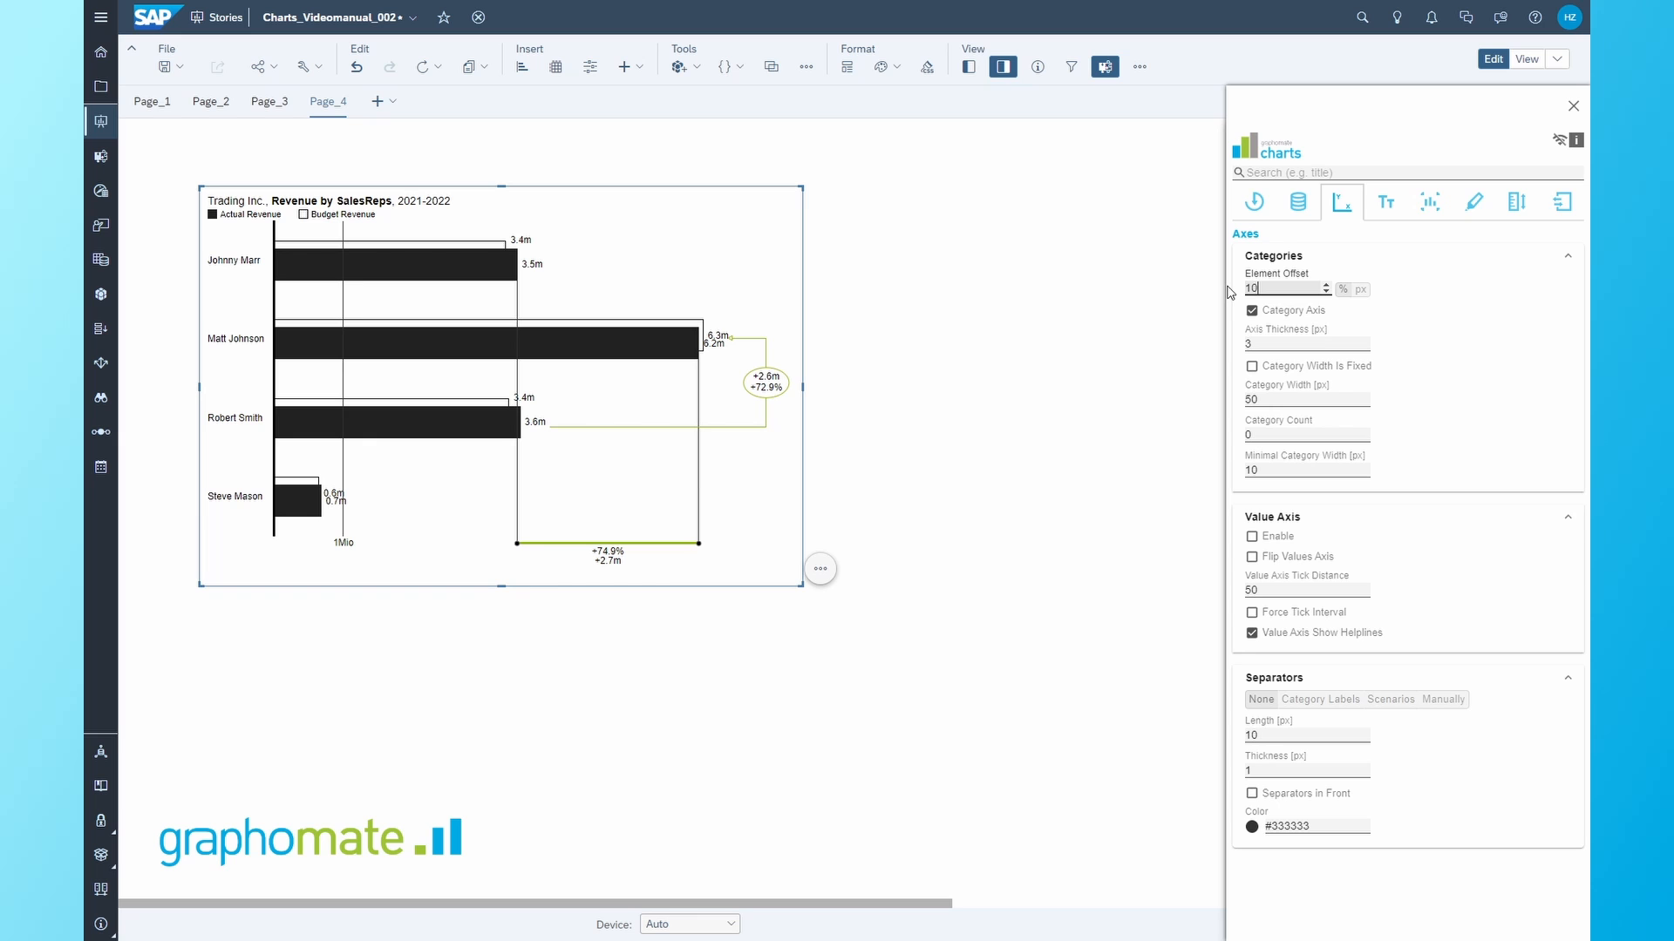
- Fix the category width at 80 px and set the category count to 5
click(1251, 366)
drag(1270, 399, 1242, 403)
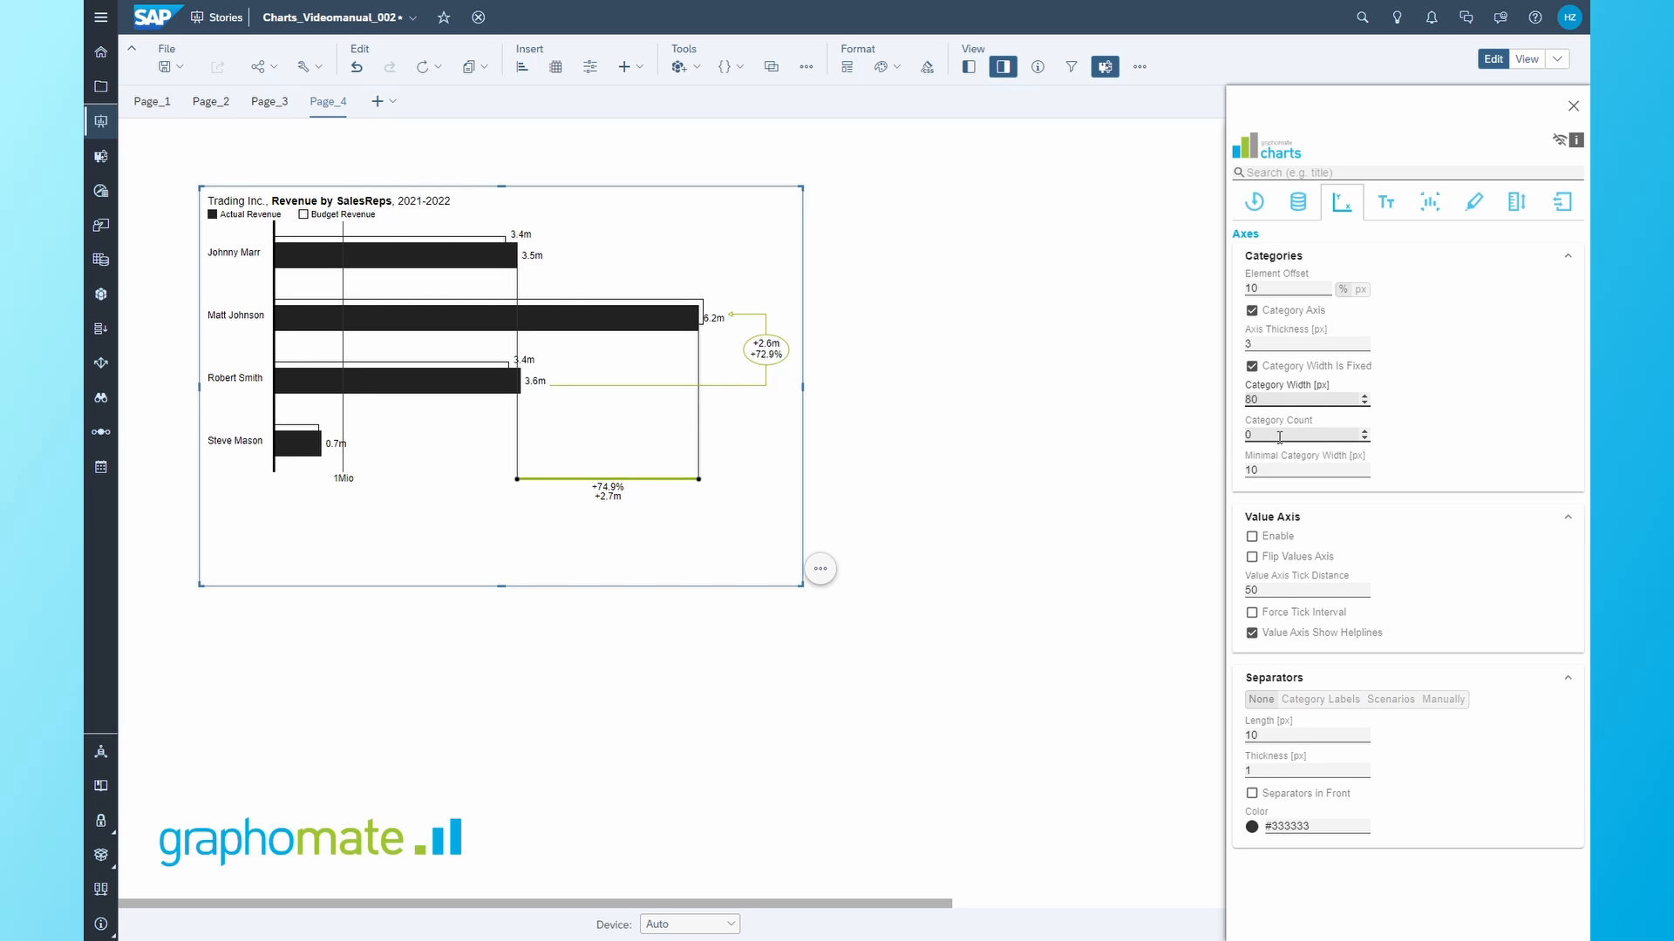
key(Tab)
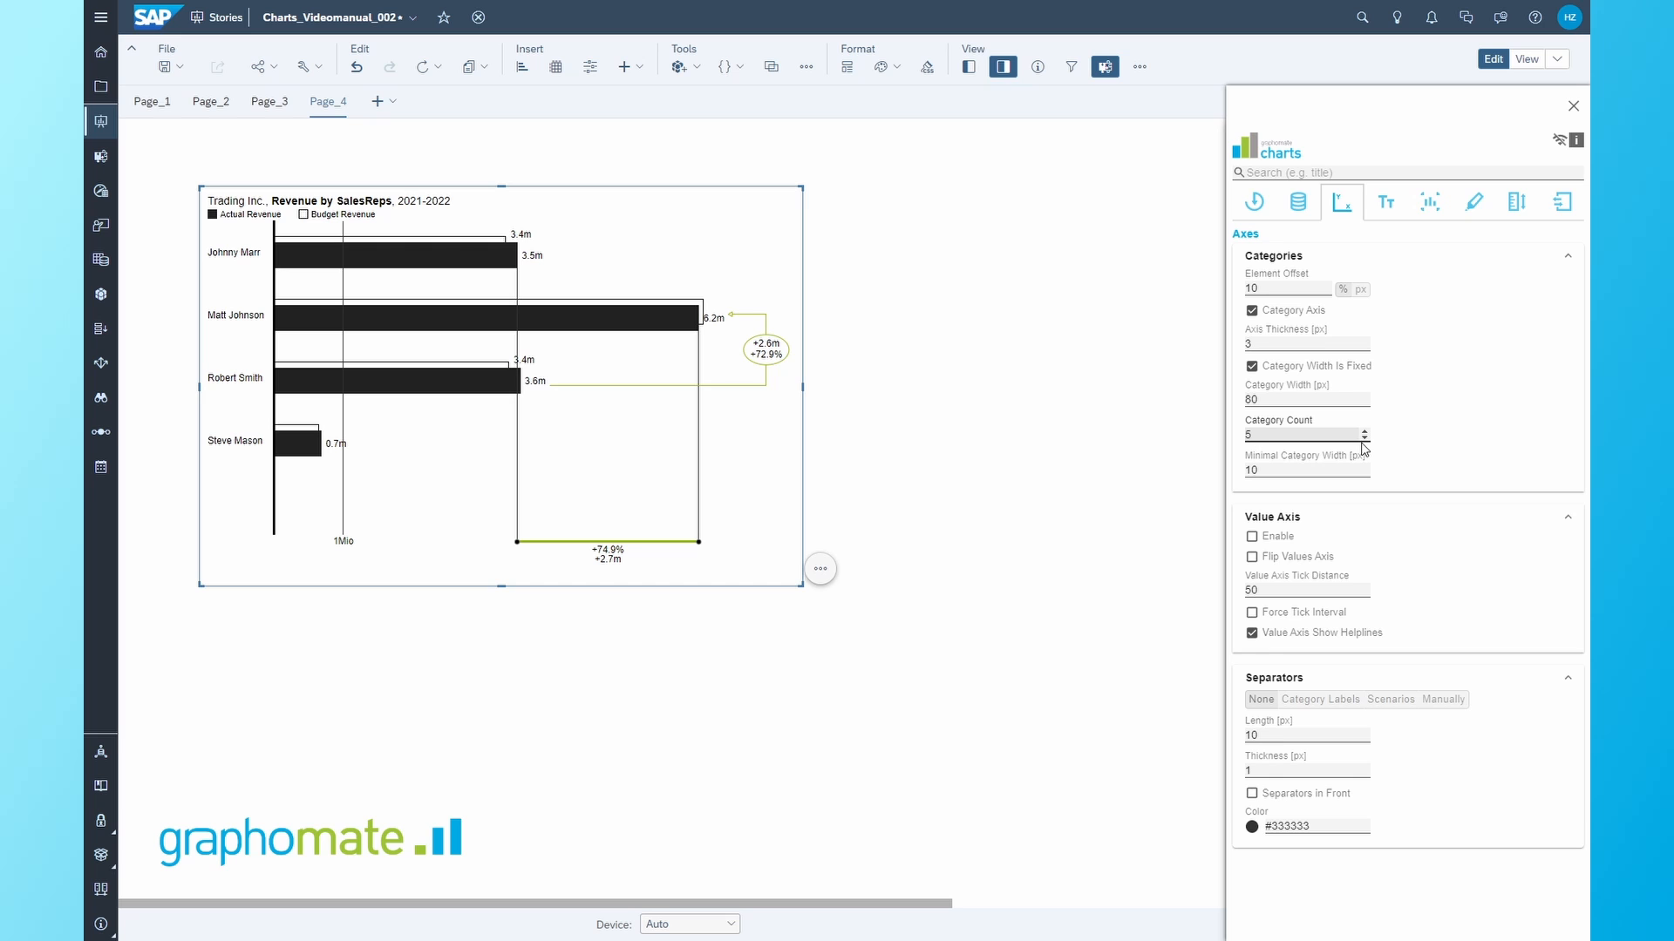
- Try the value axis and separators based on category labels, switching each off again
click(1254, 539)
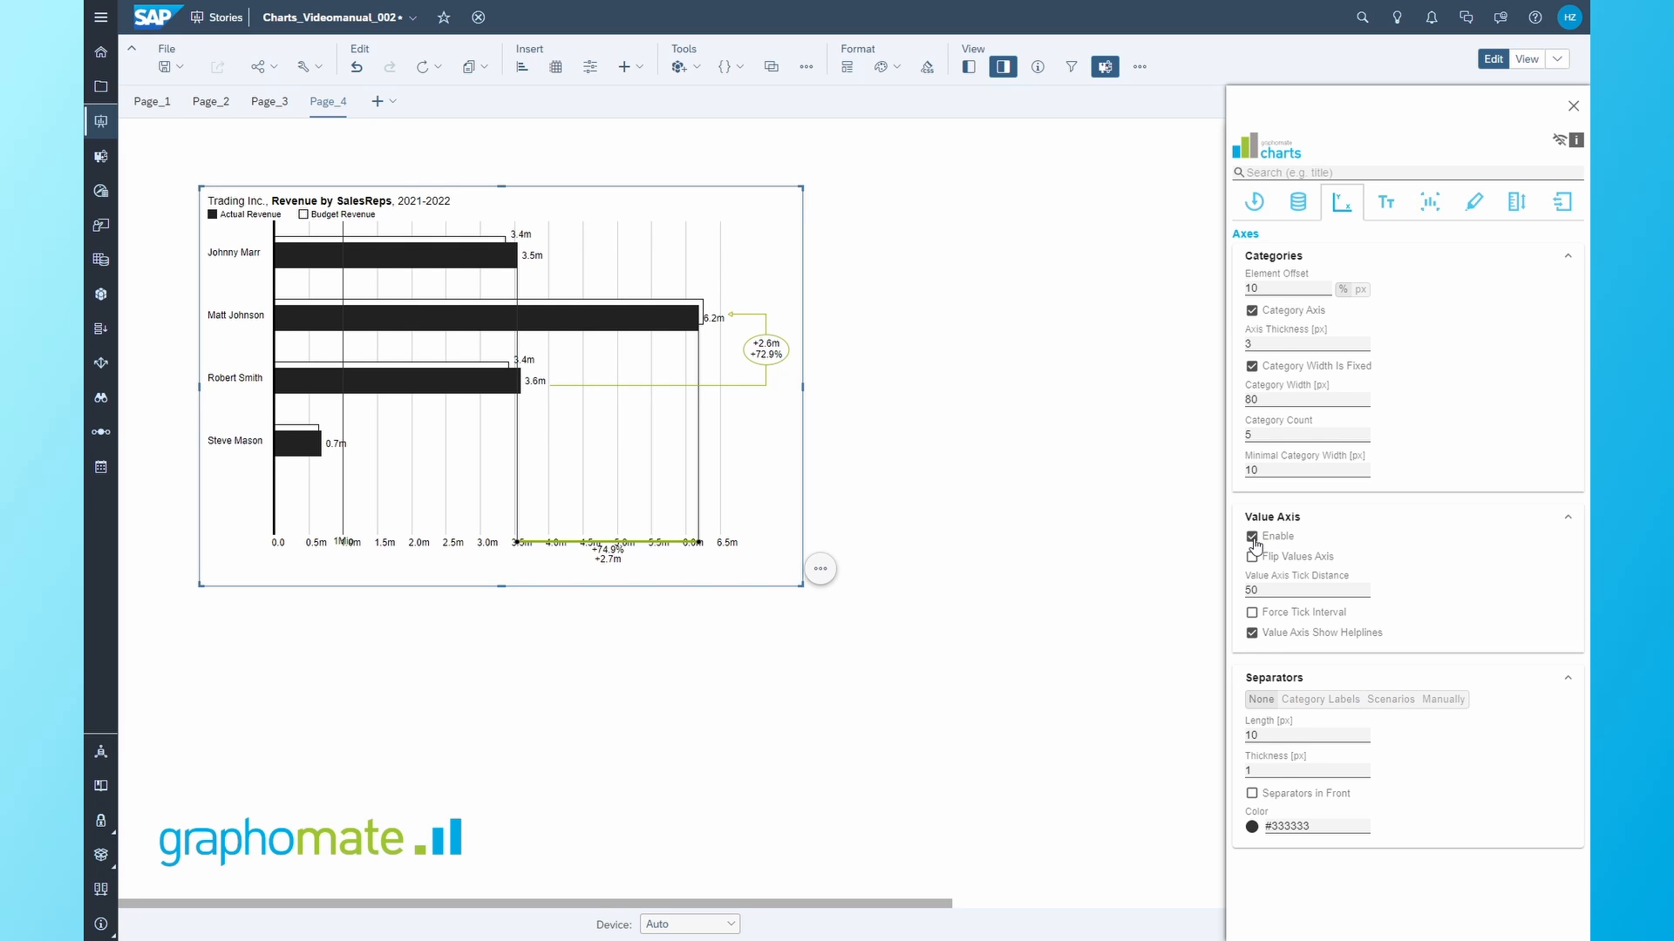
click(1253, 537)
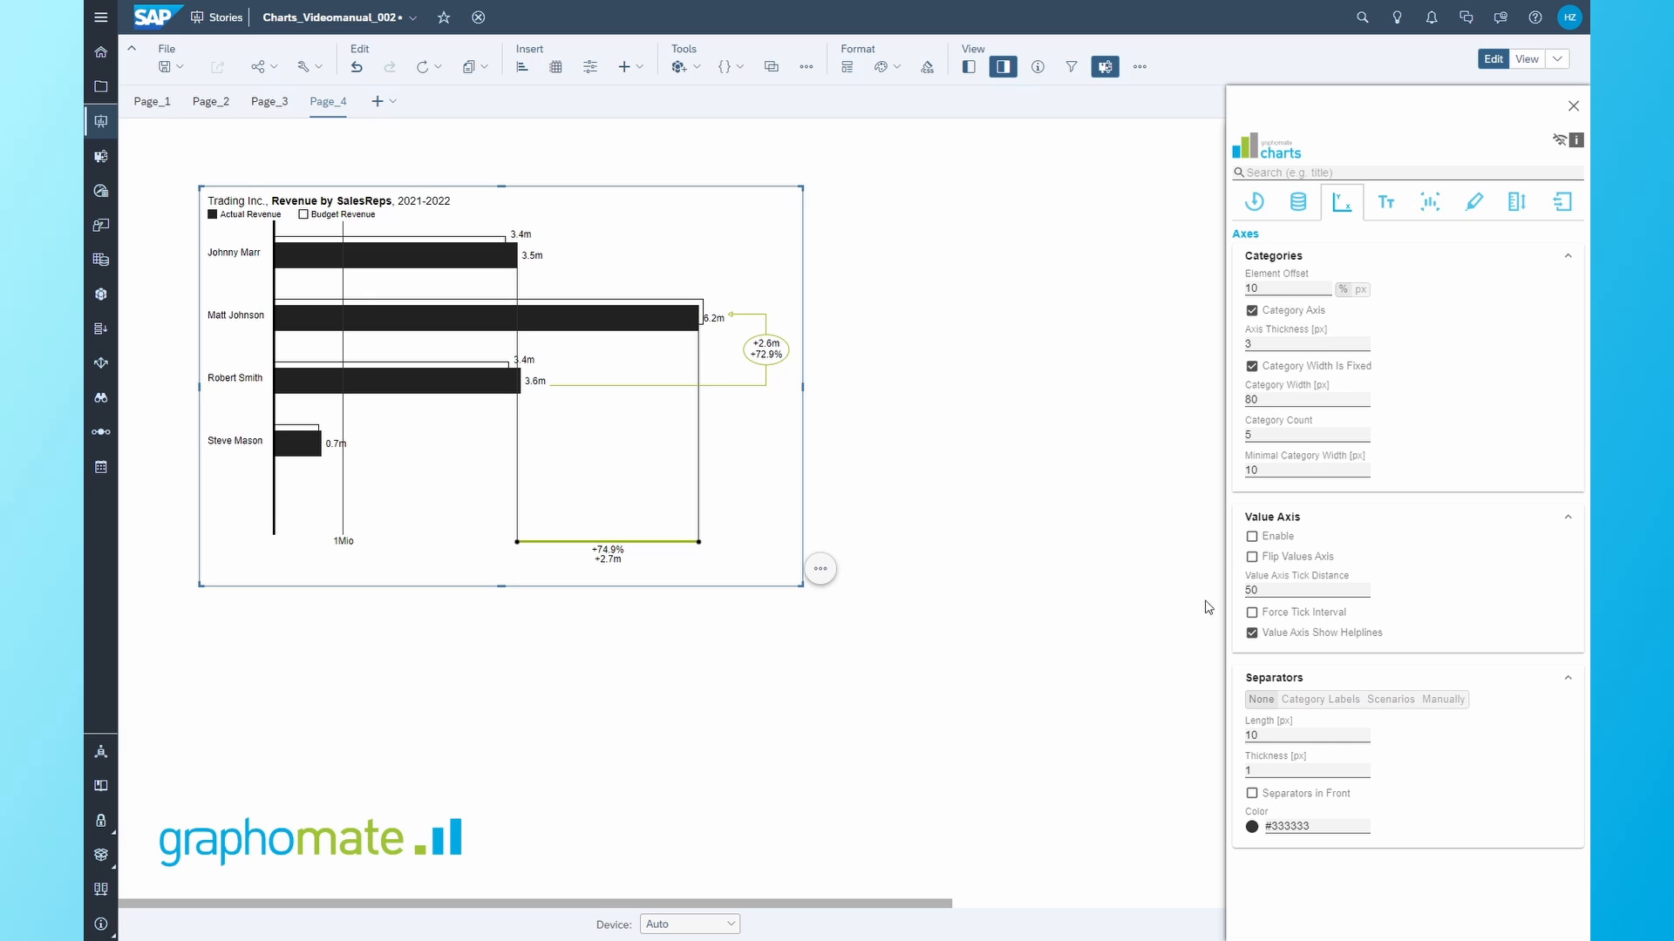
click(1314, 699)
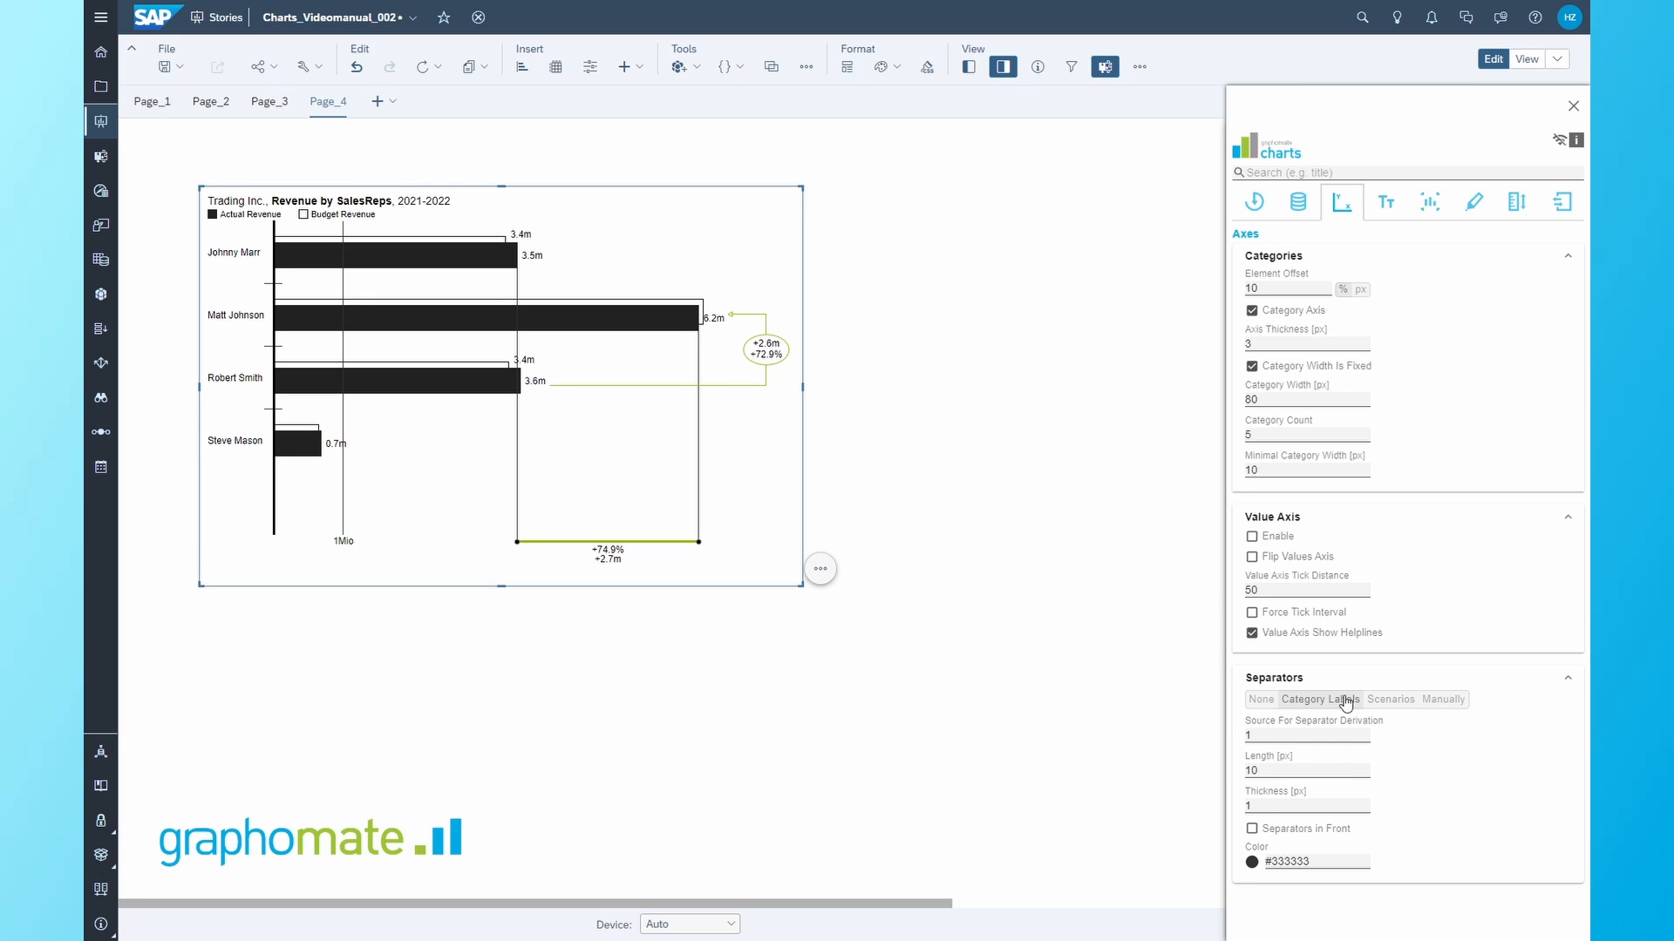
click(1258, 700)
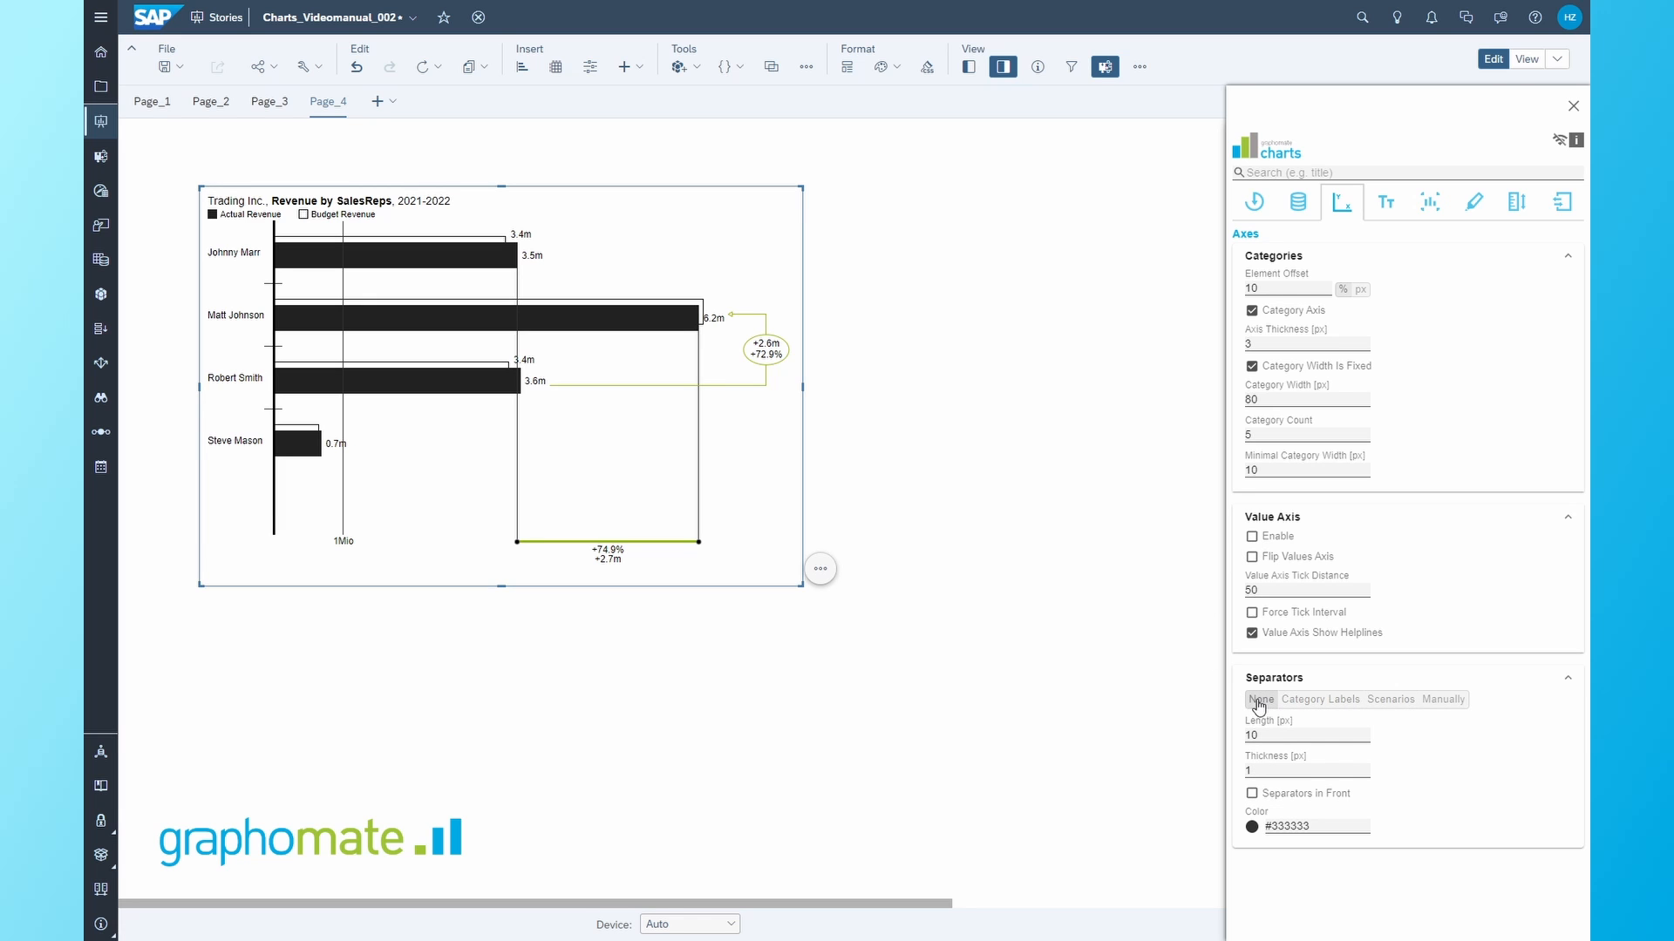
- Enable the outlier threshold in the scaling settings and display the outliers in long form
click(1514, 205)
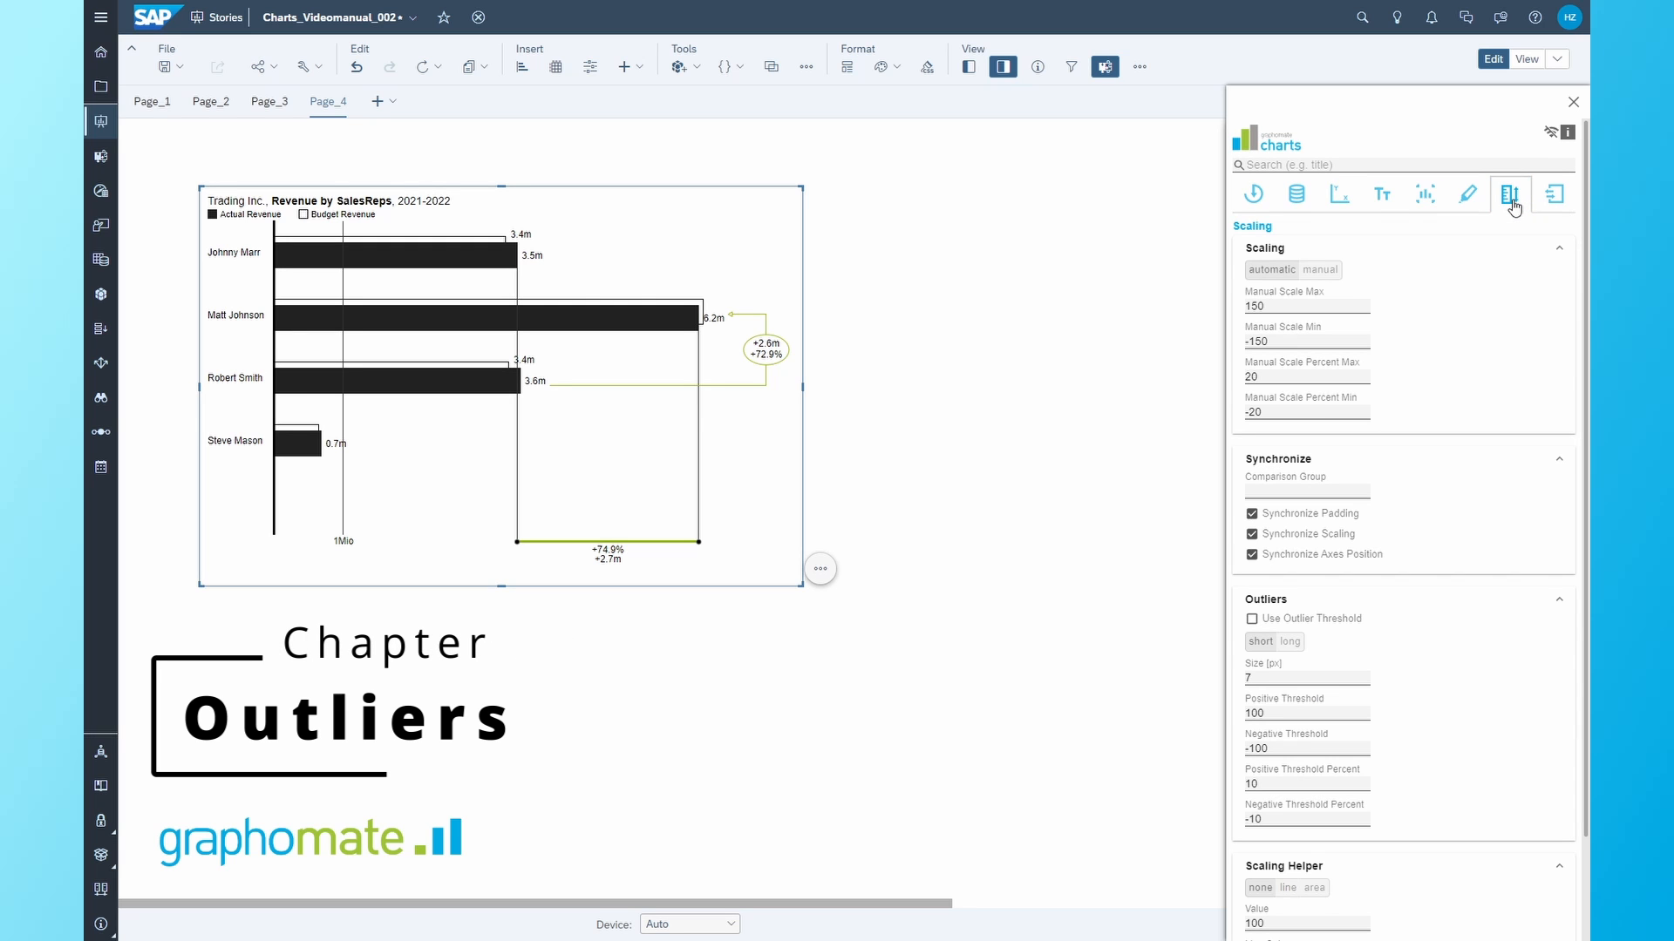
scroll(1384, 593, down, 2)
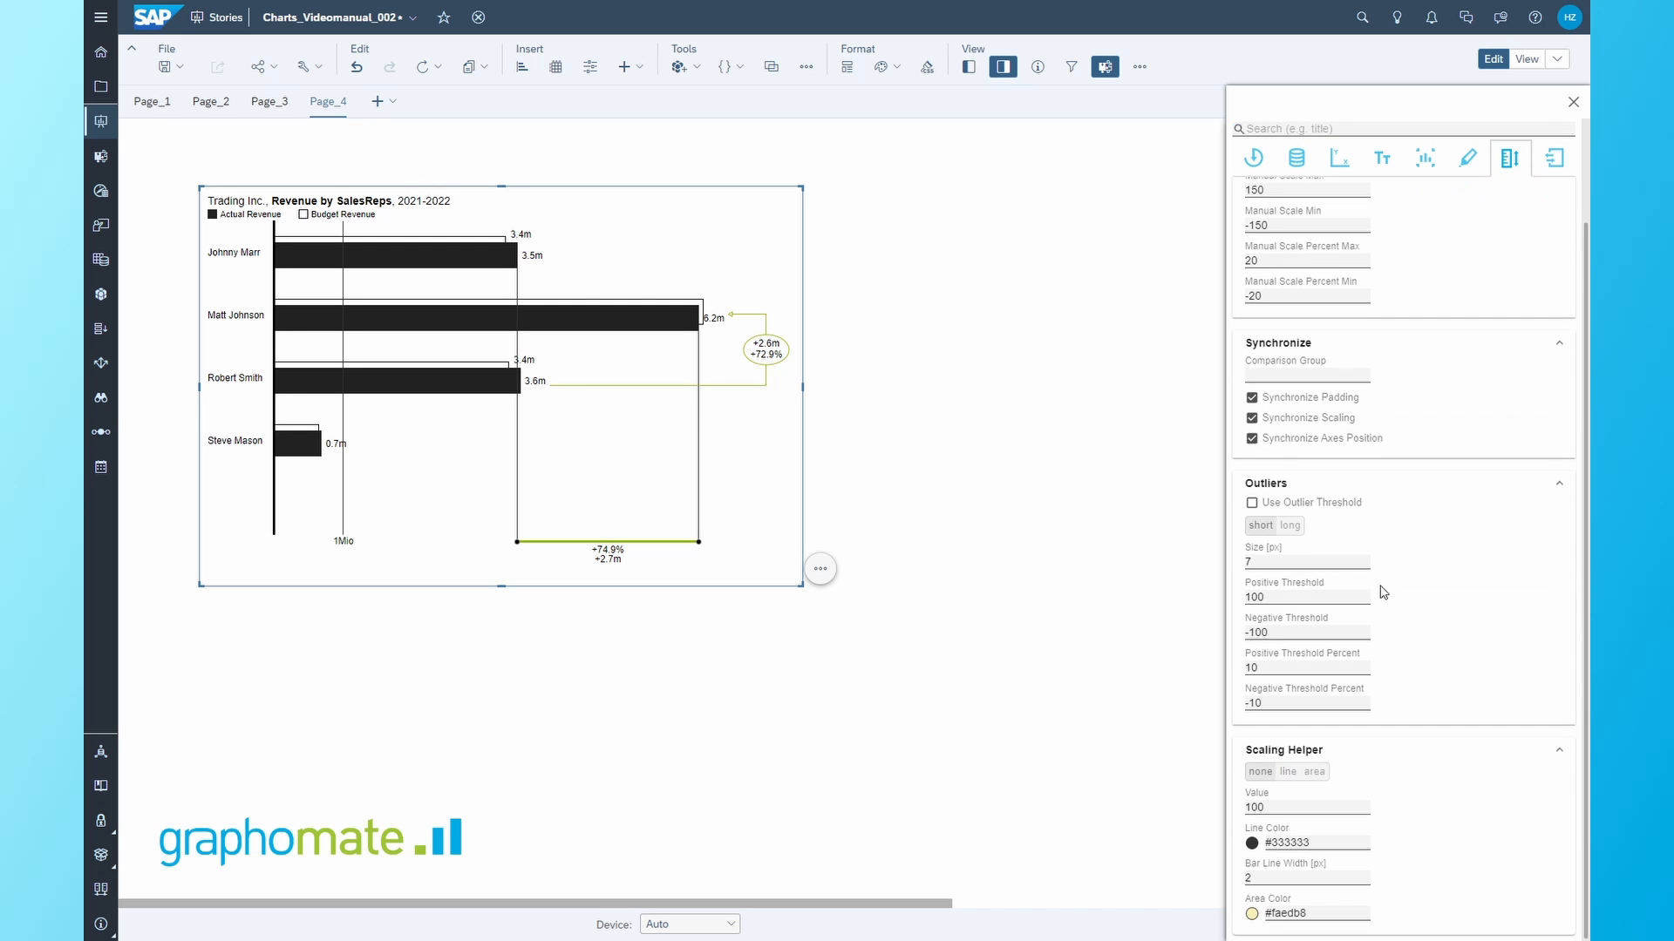
click(1252, 506)
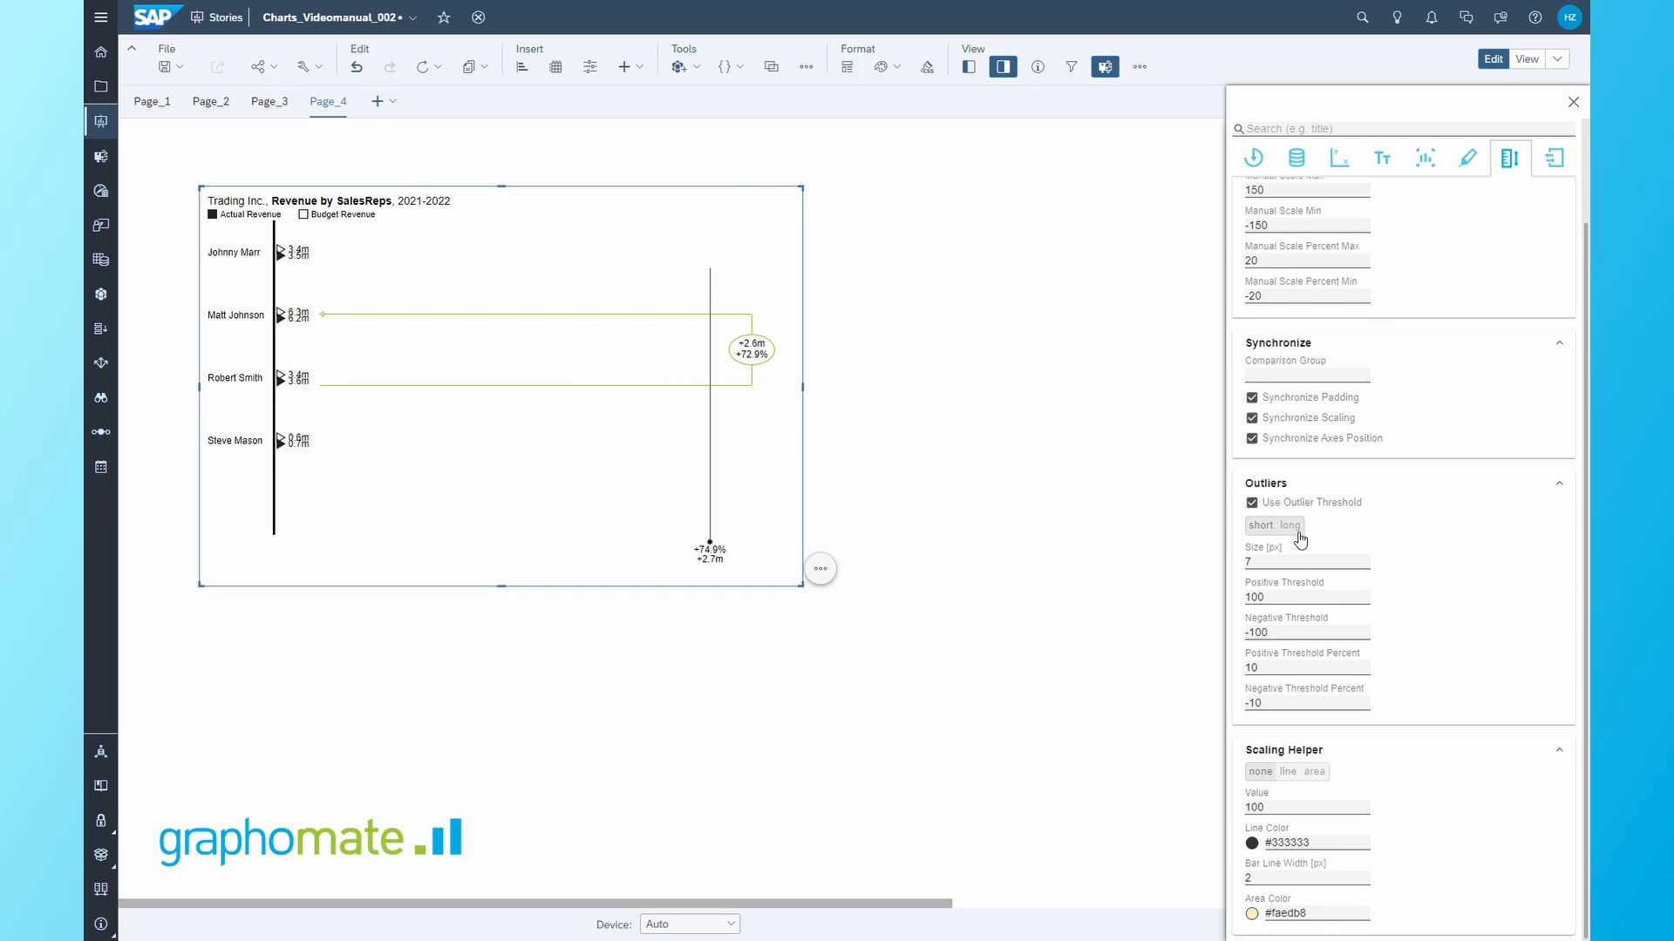
drag(1283, 598, 1245, 602)
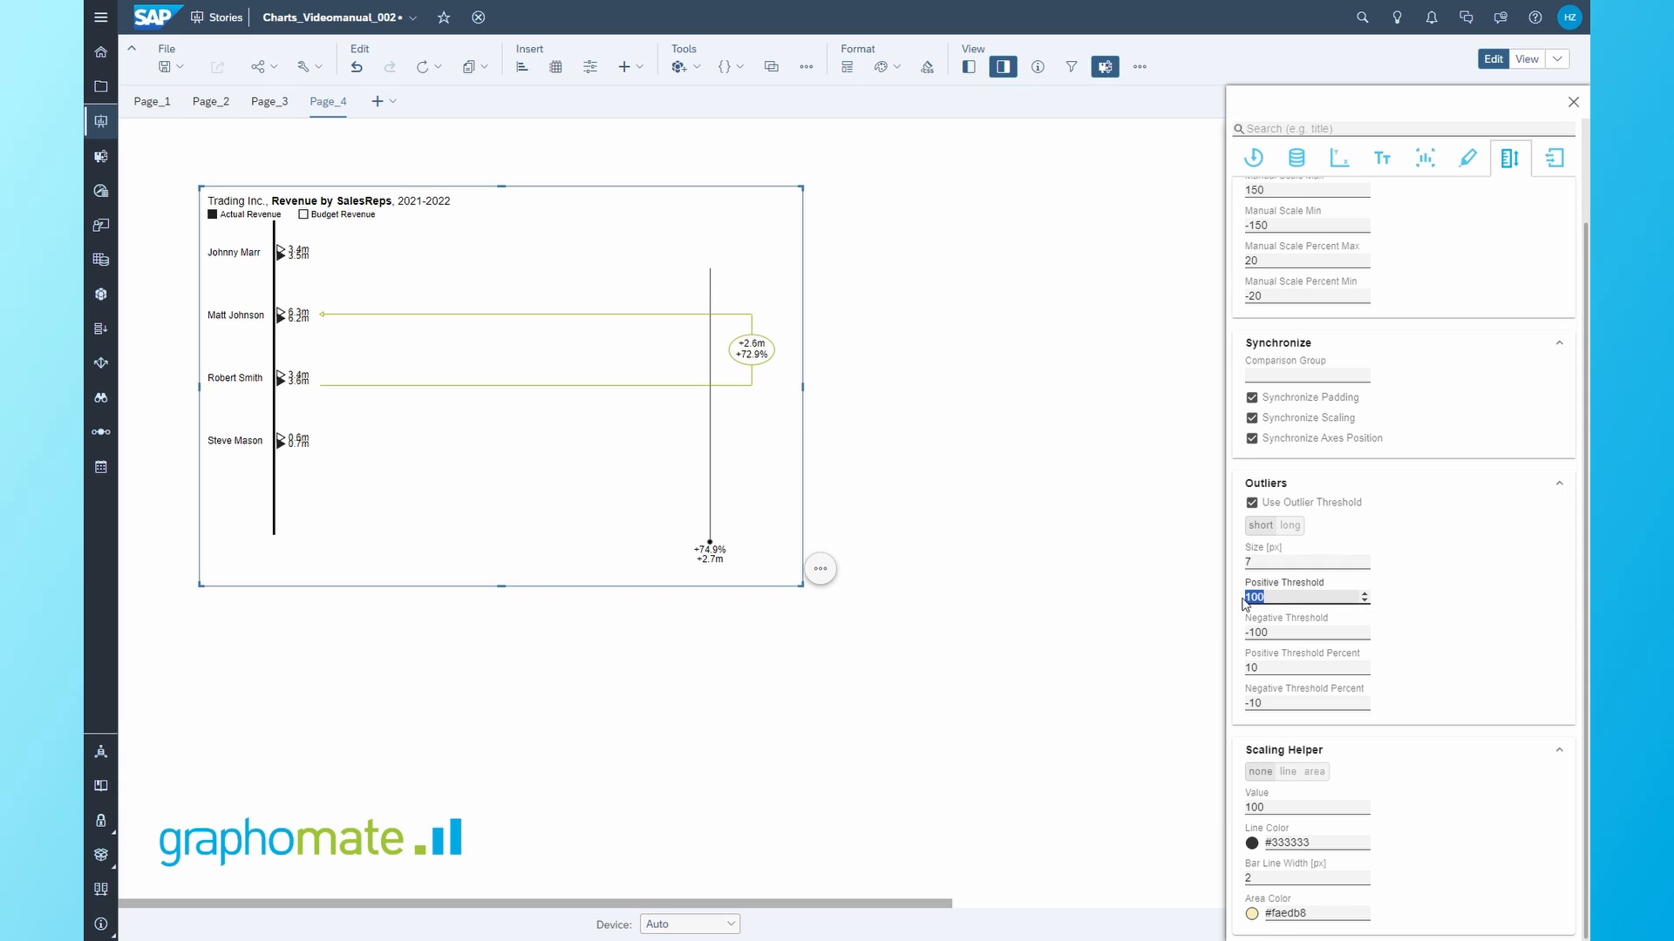
click(1290, 526)
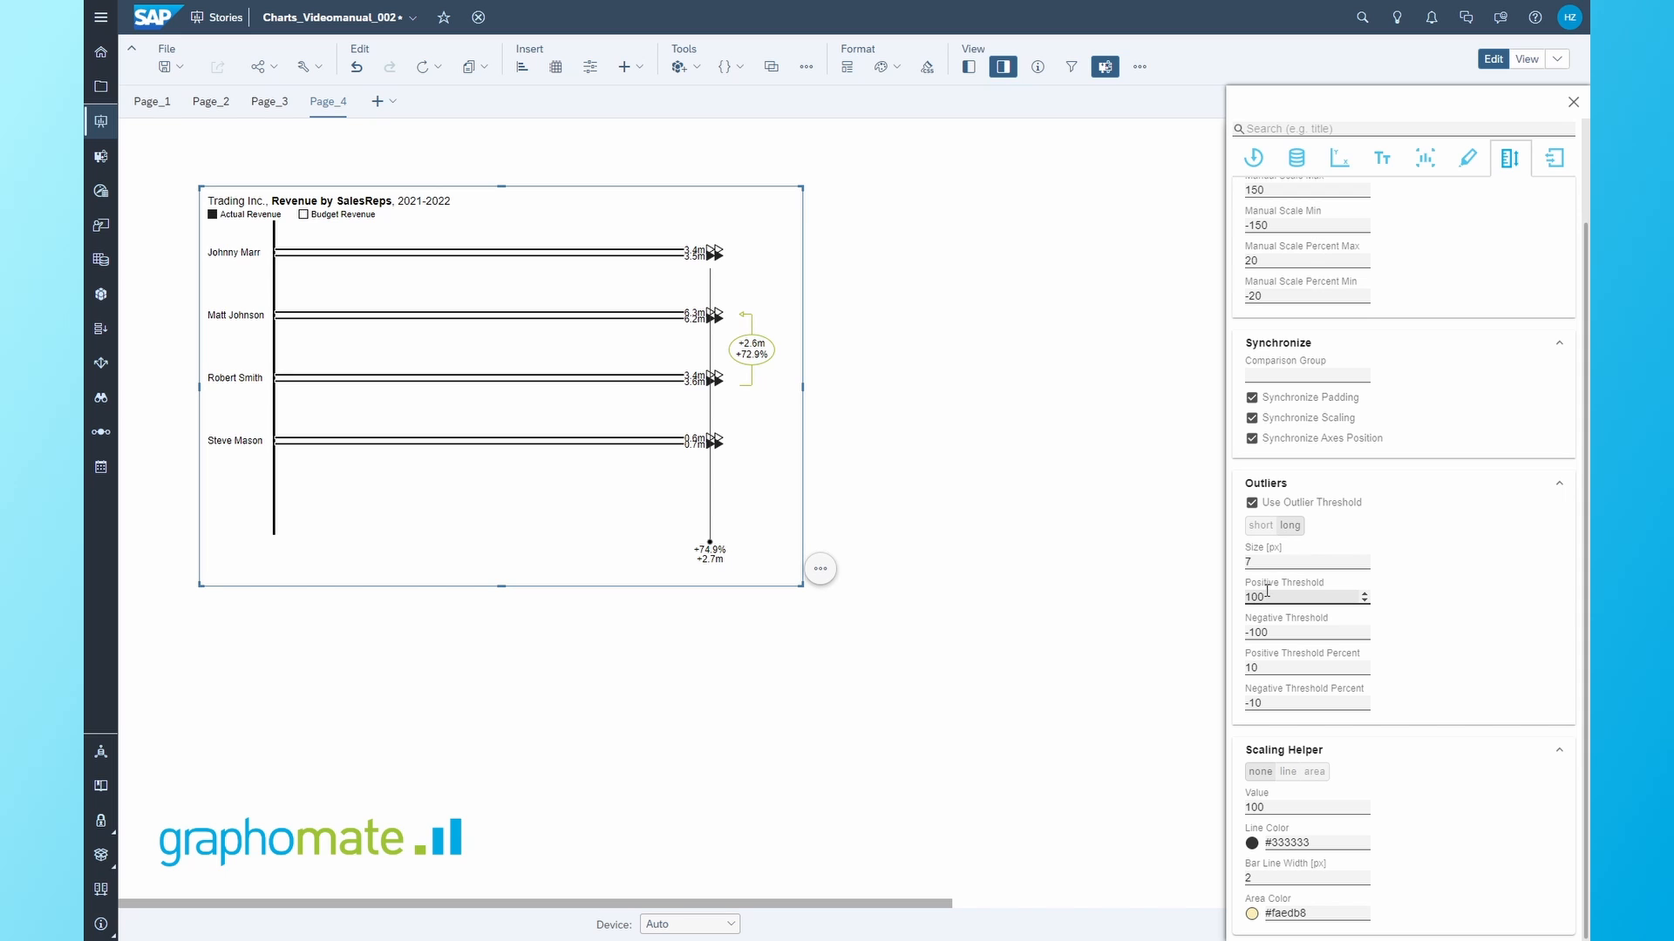
- Set the outlier size to 7.1 px and the positive threshold to 5000000
click(1364, 559)
key(Tab)
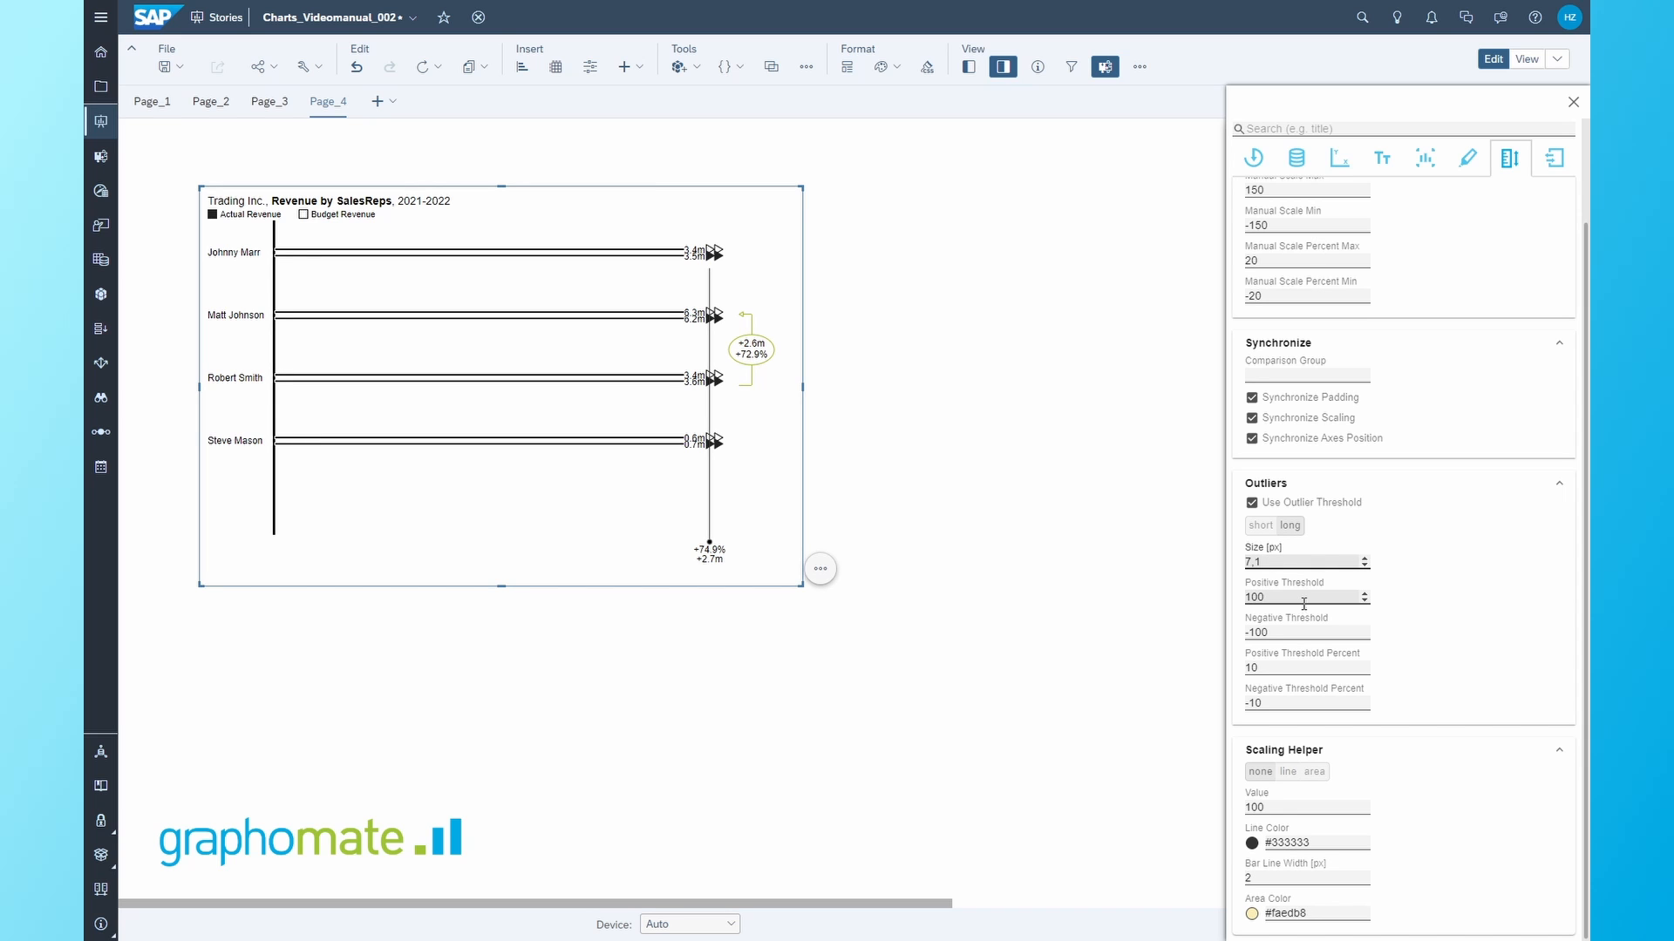
text(5000000)
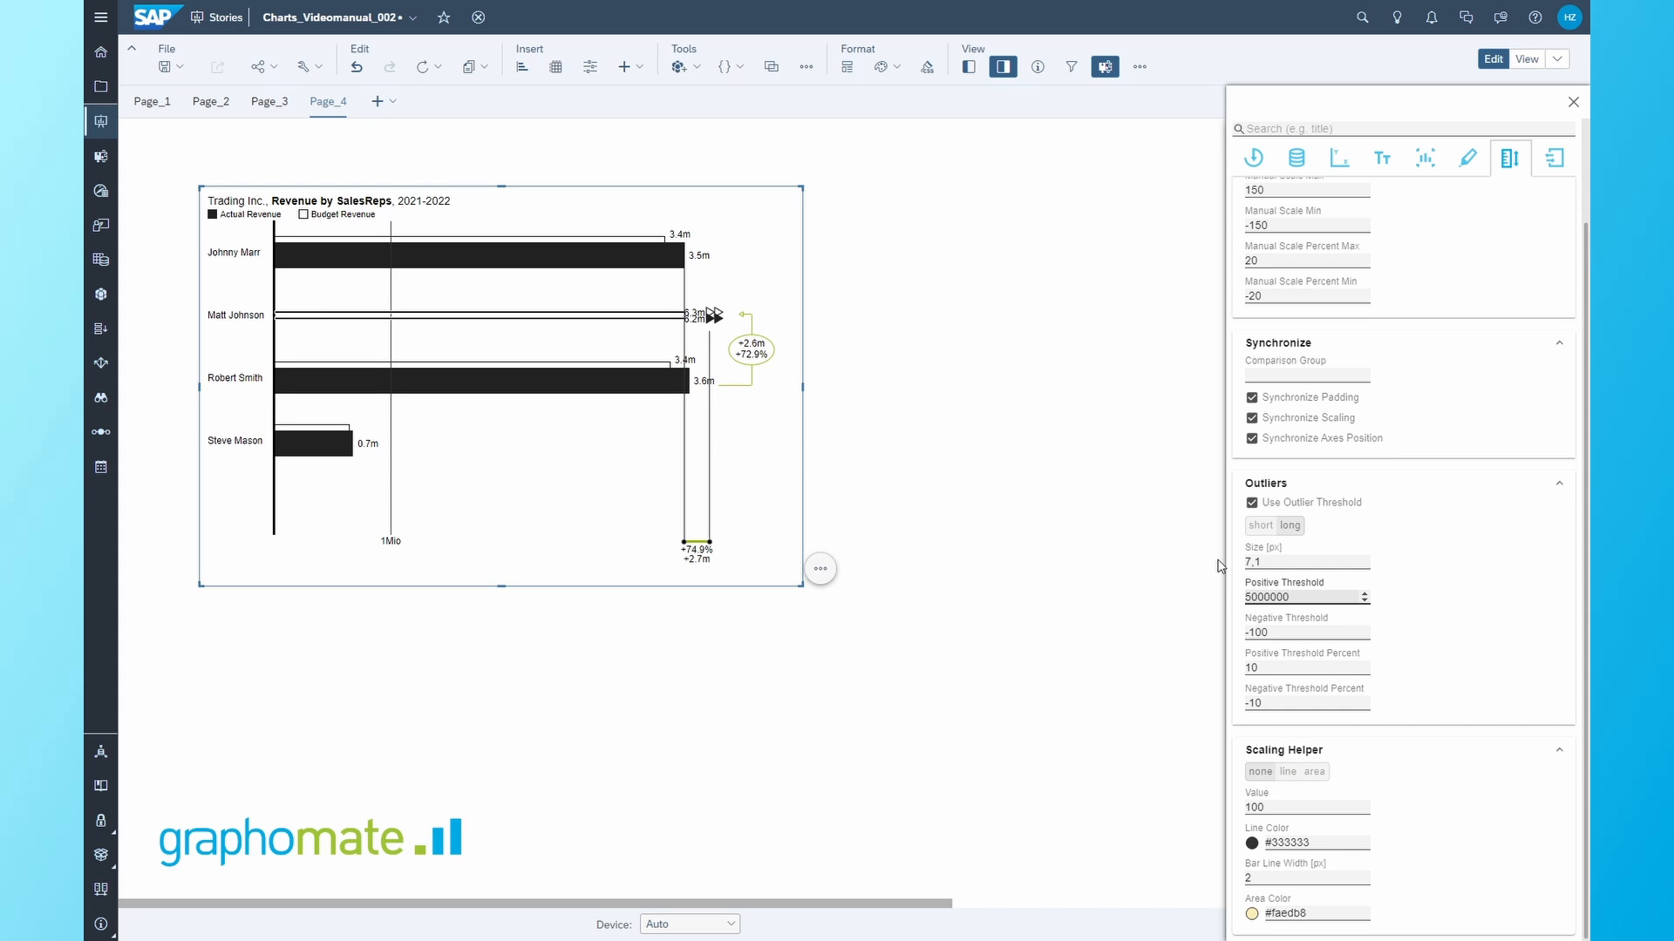
mouse_move(696, 324)
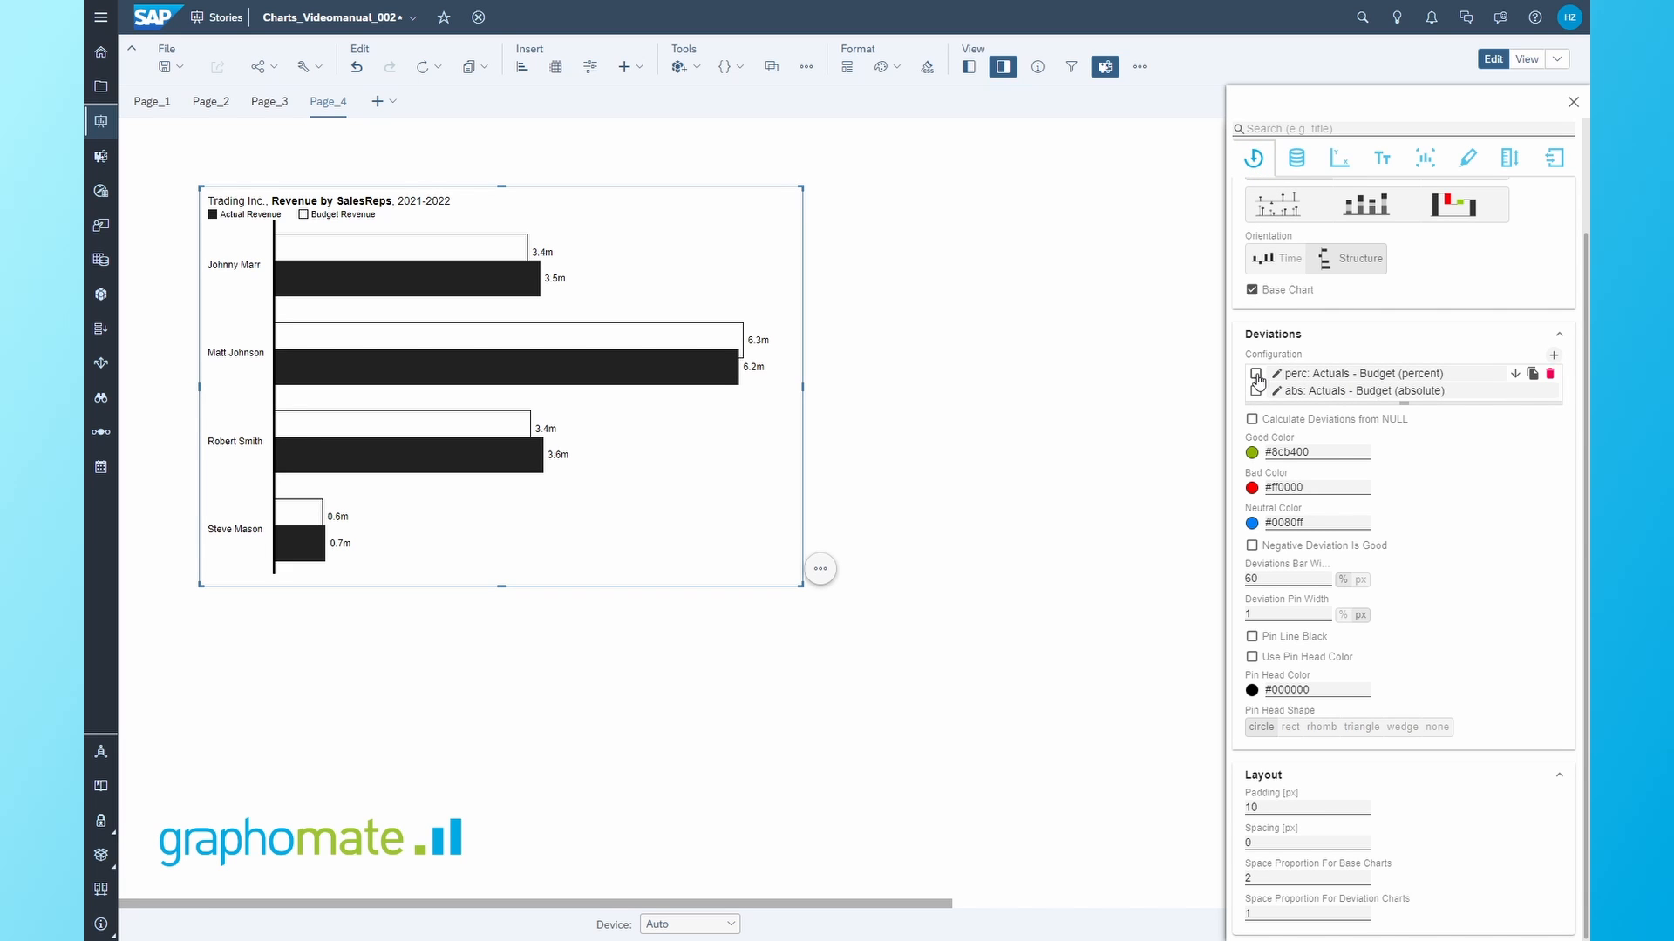
- Add a percent deviation labelled Dev, with Actuals as minuend and Budget as subtrahend
click(1553, 359)
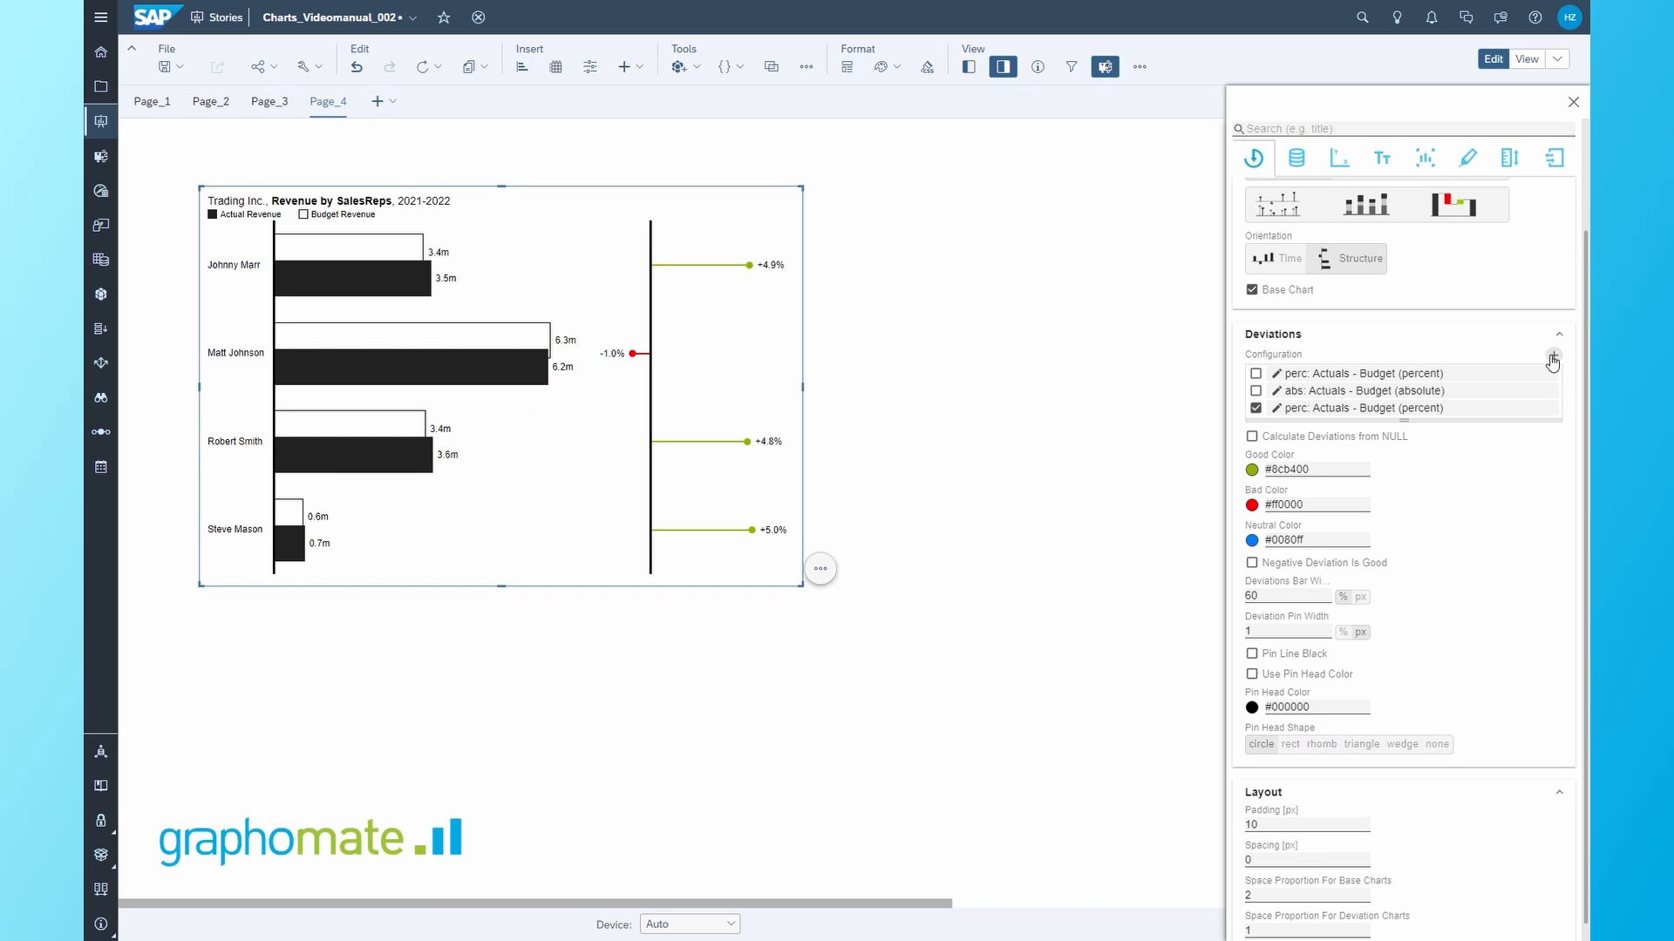
click(1365, 415)
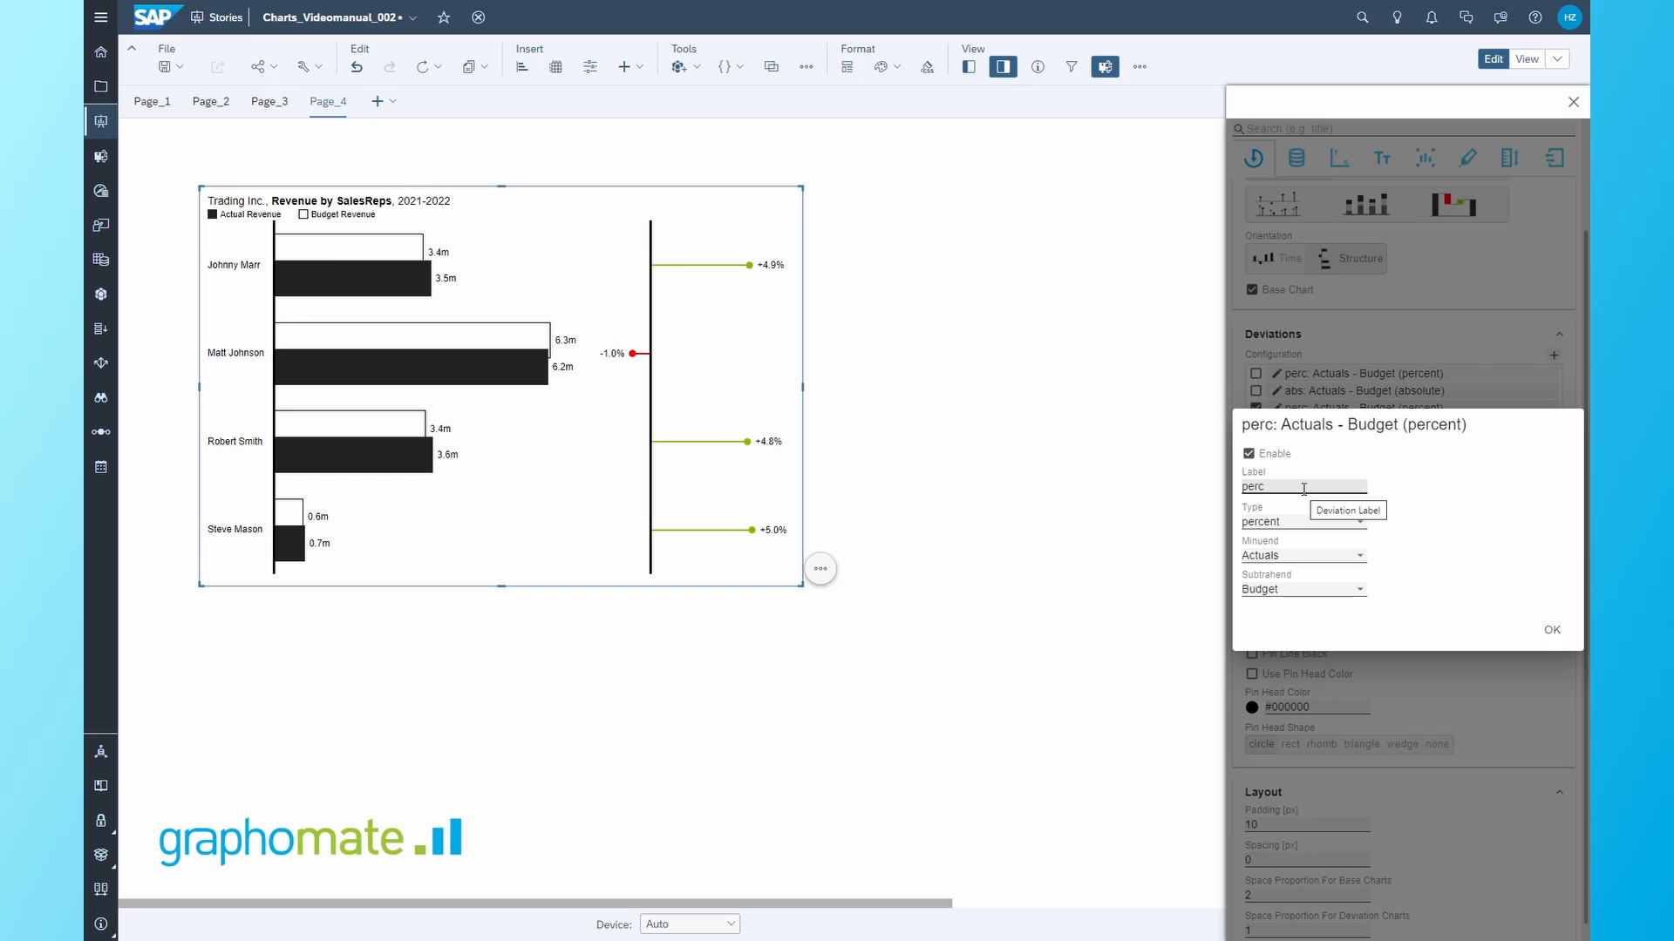
drag(1303, 489, 1239, 493)
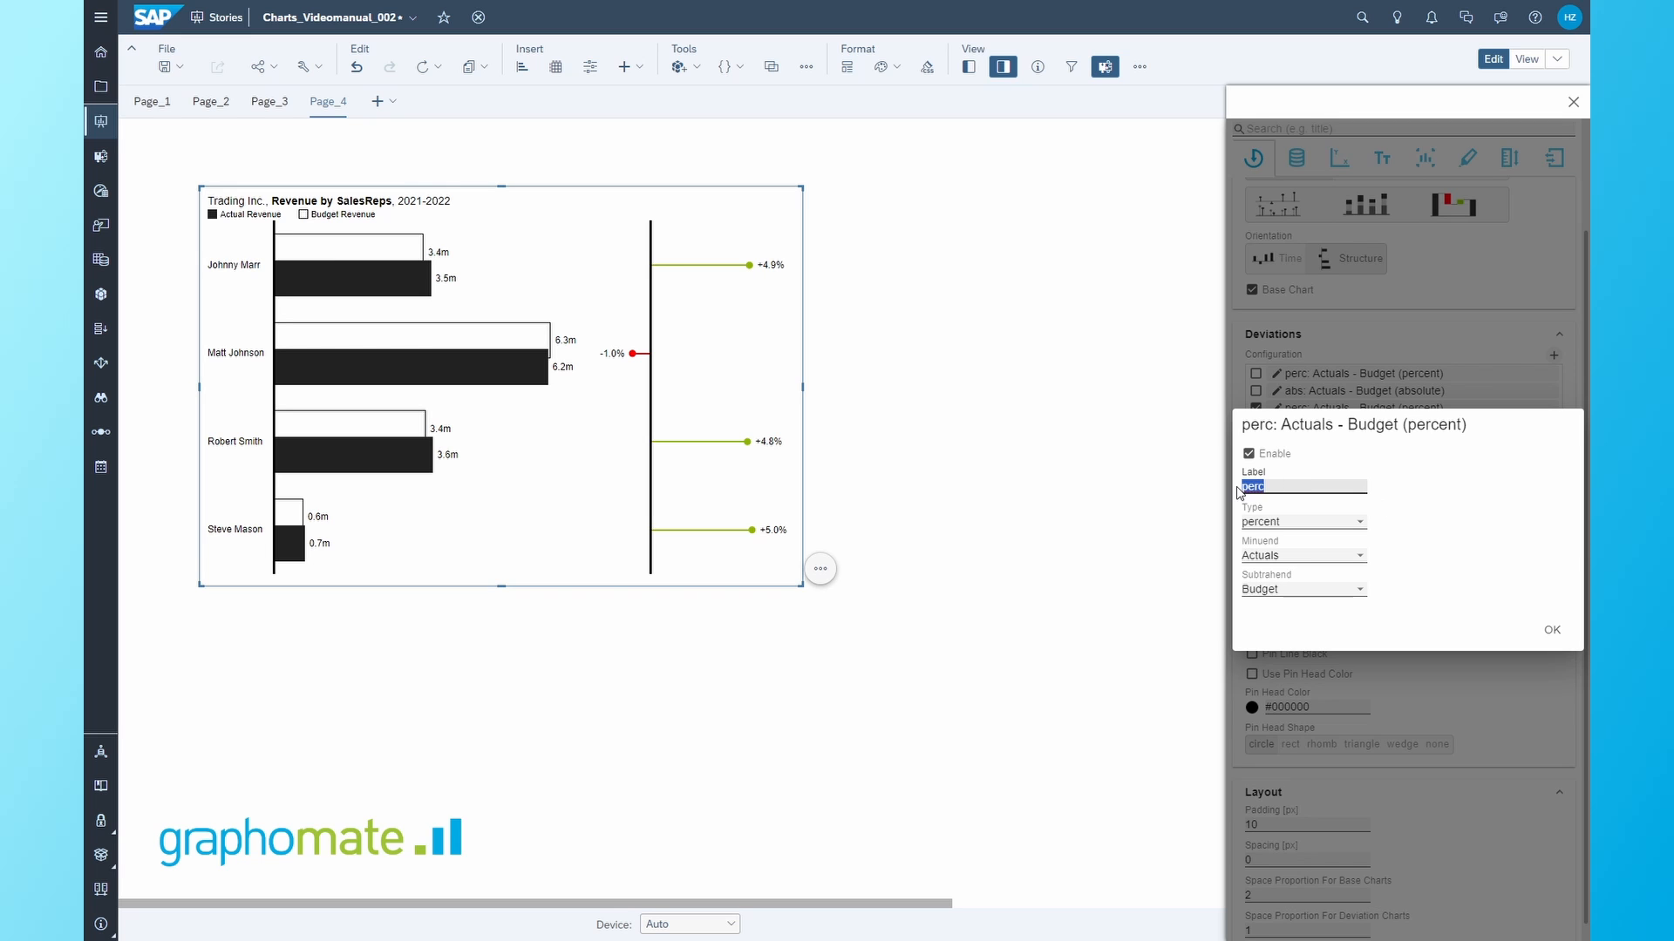
text(Dev)
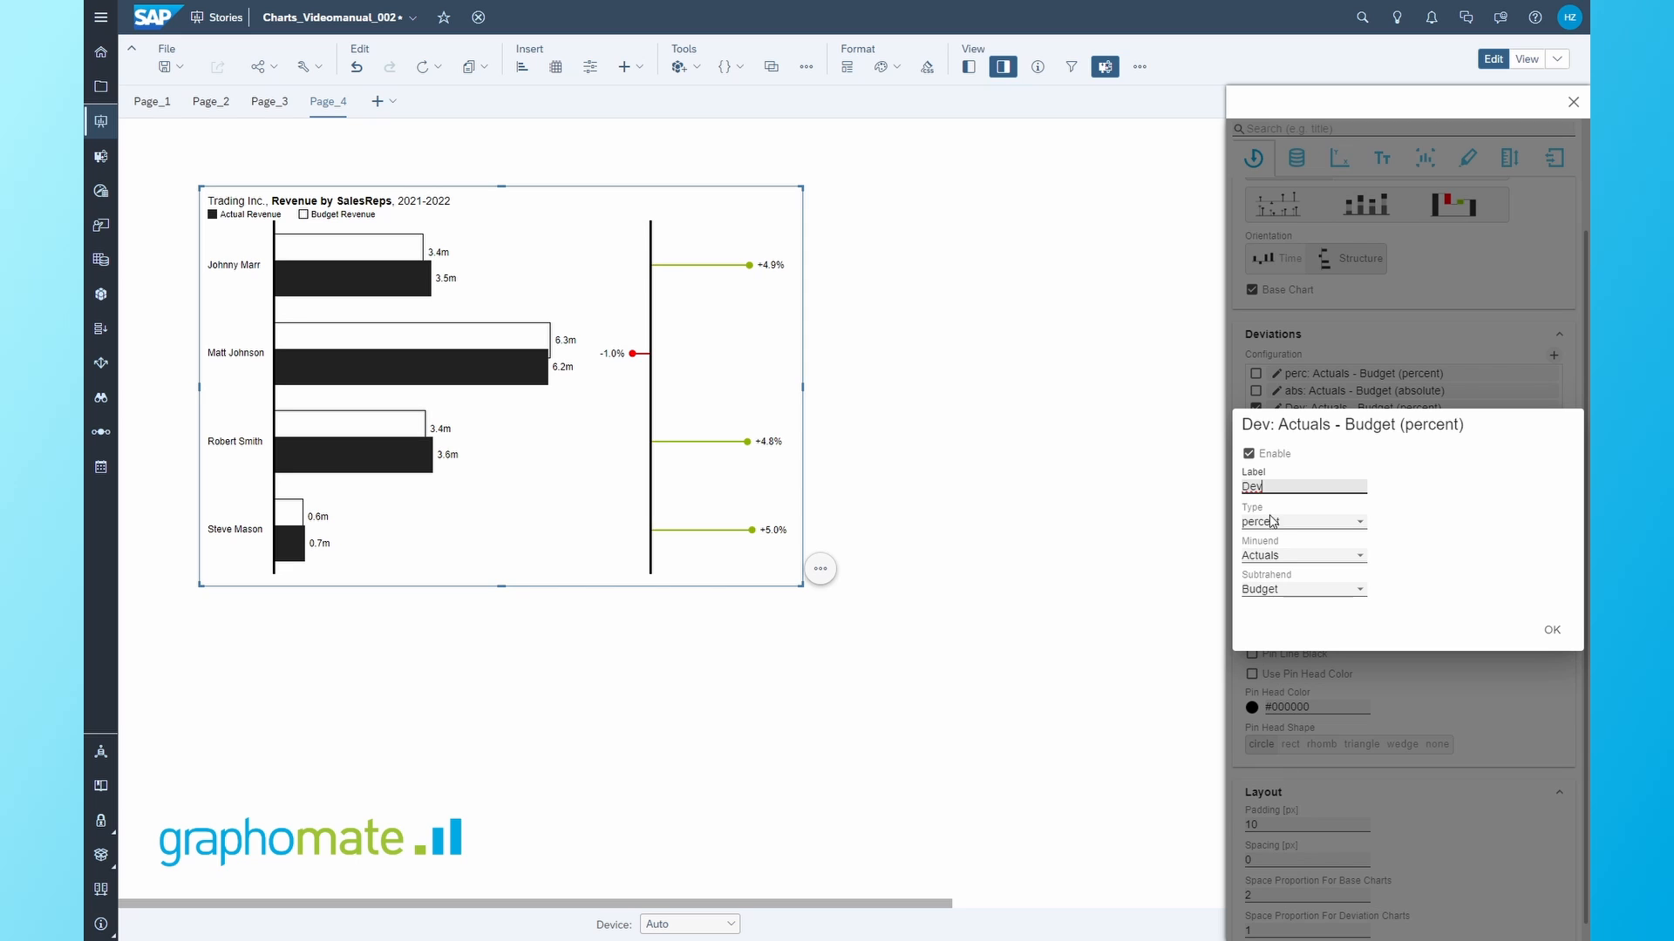
click(1299, 525)
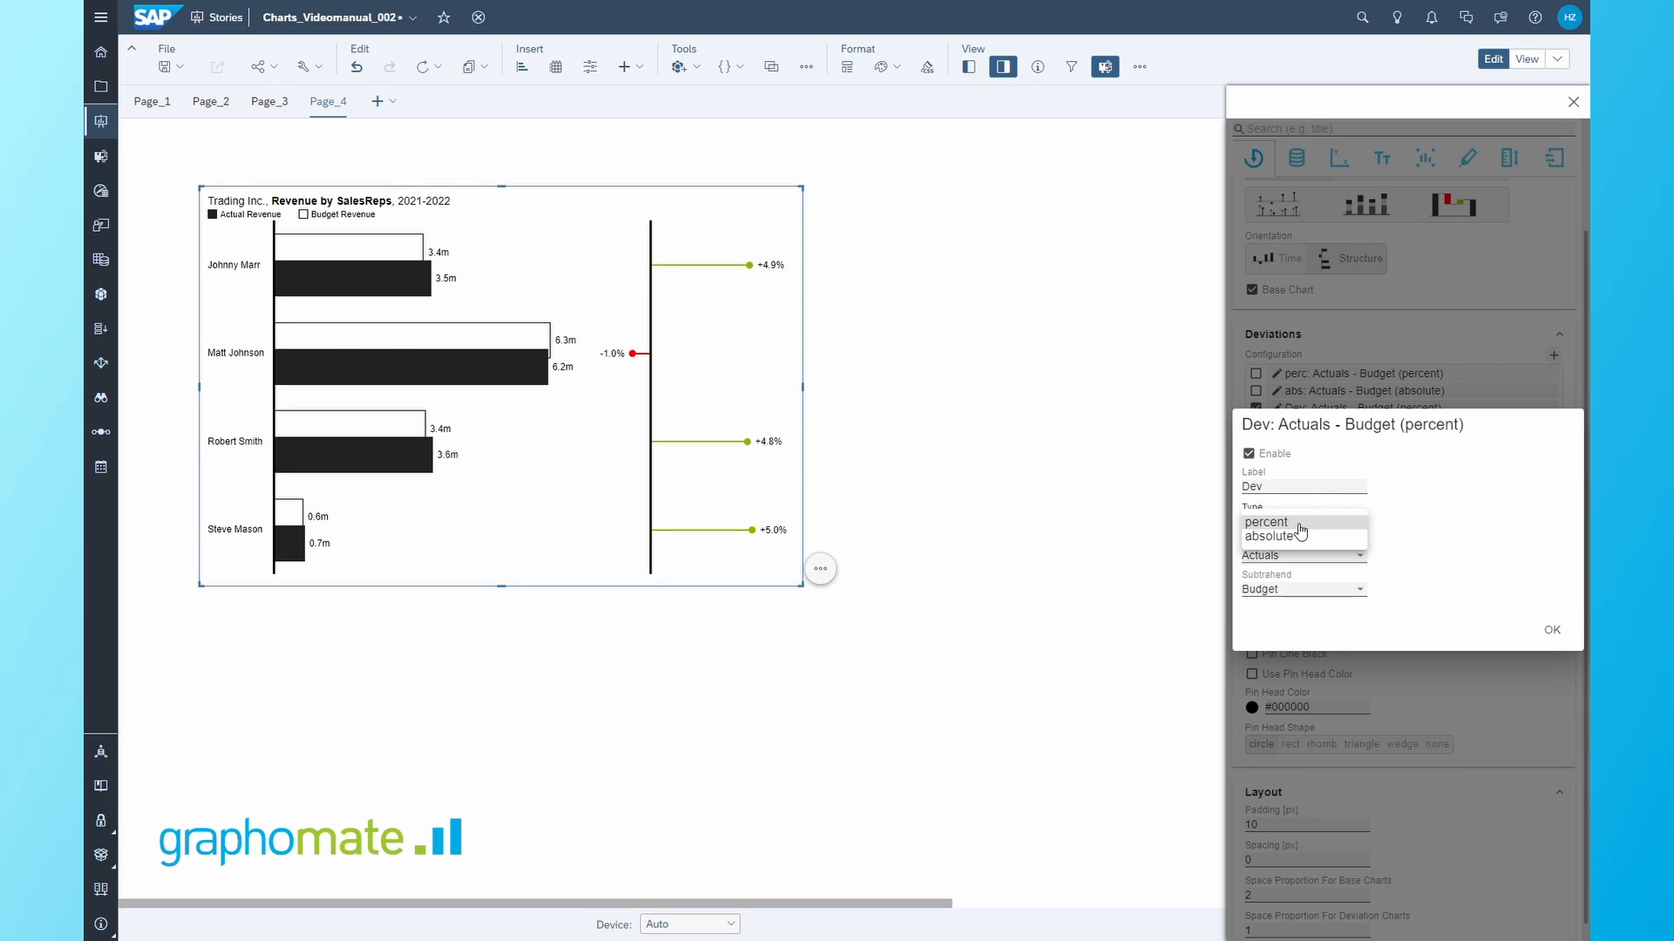
click(1403, 526)
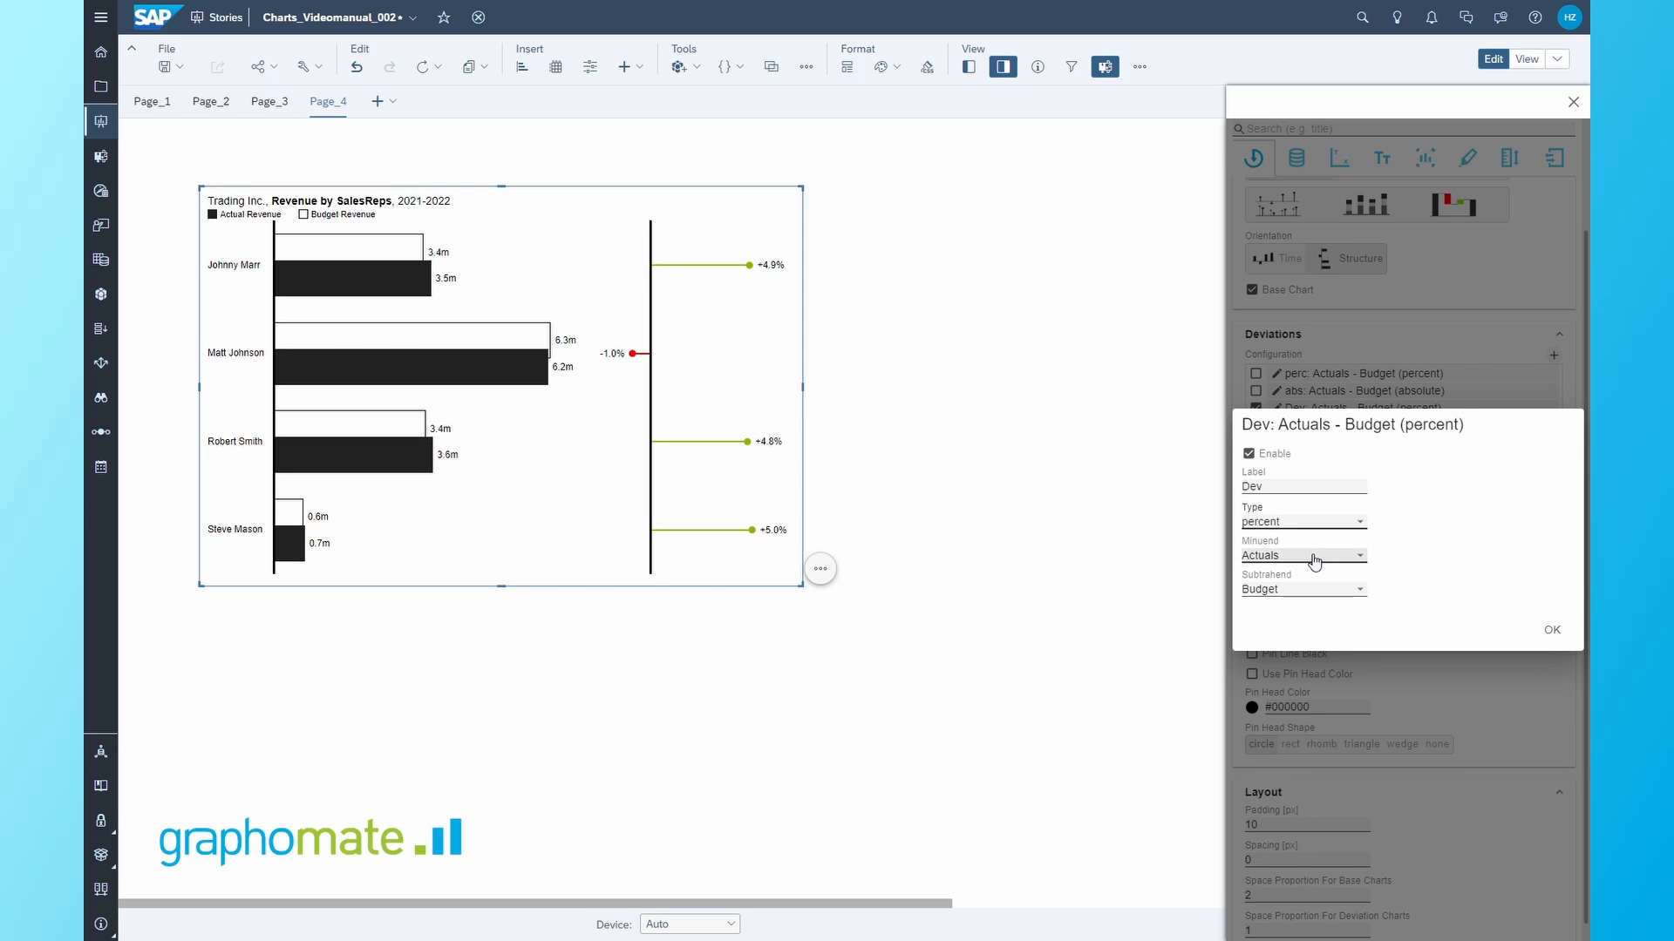
click(1360, 590)
click(1399, 594)
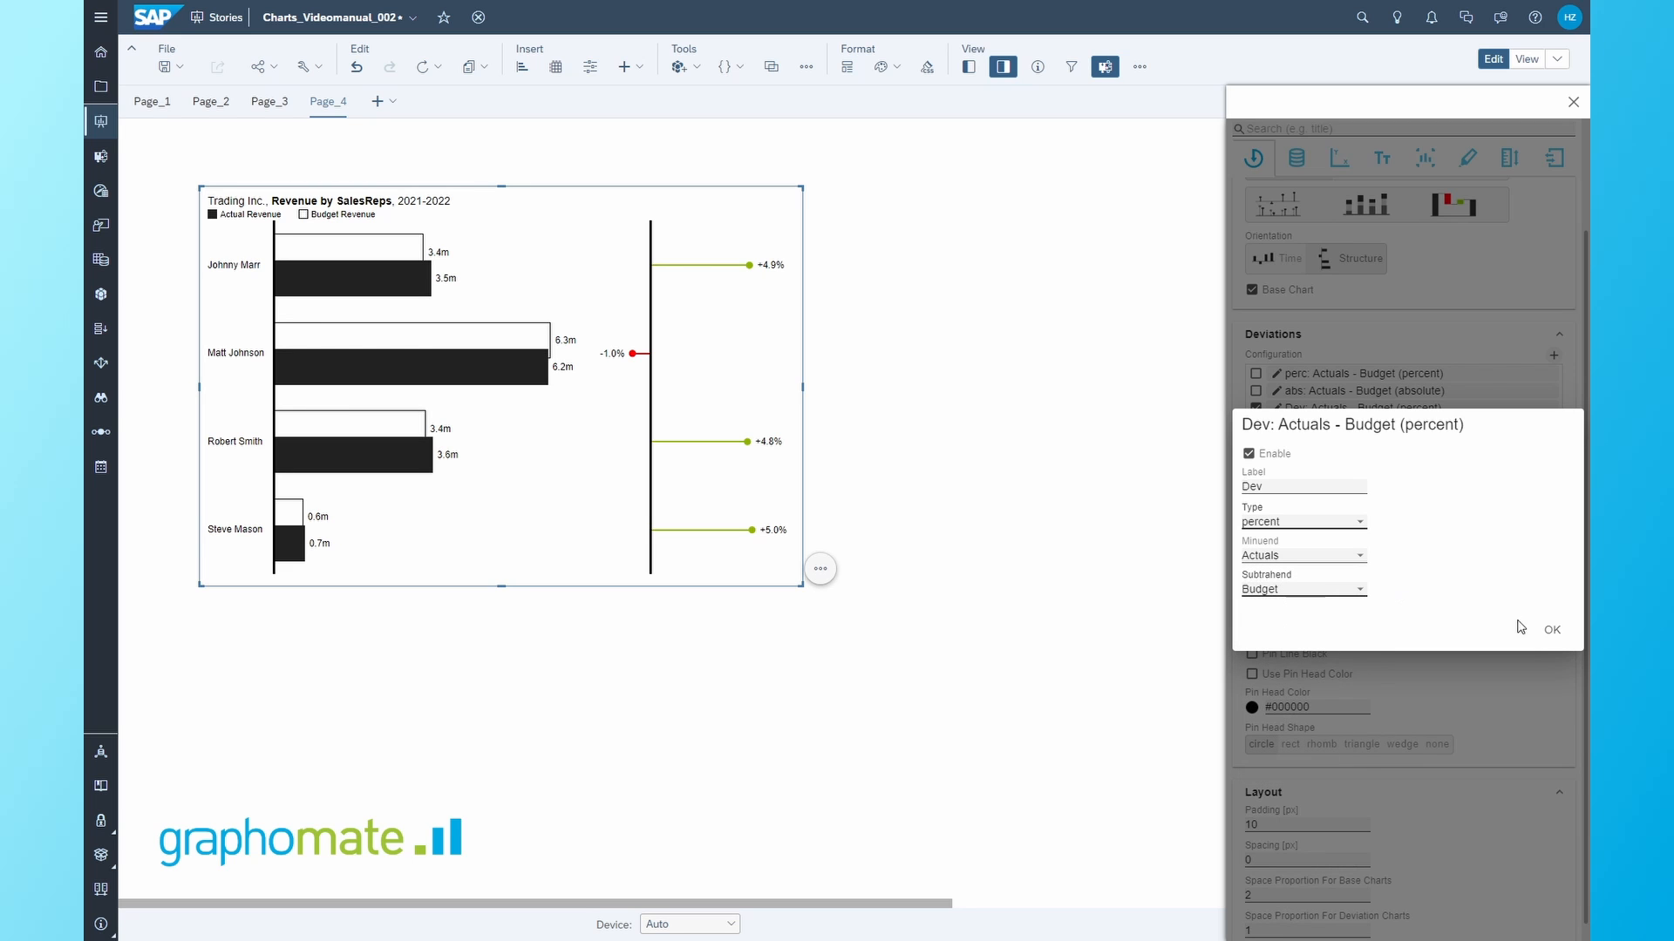
click(1552, 634)
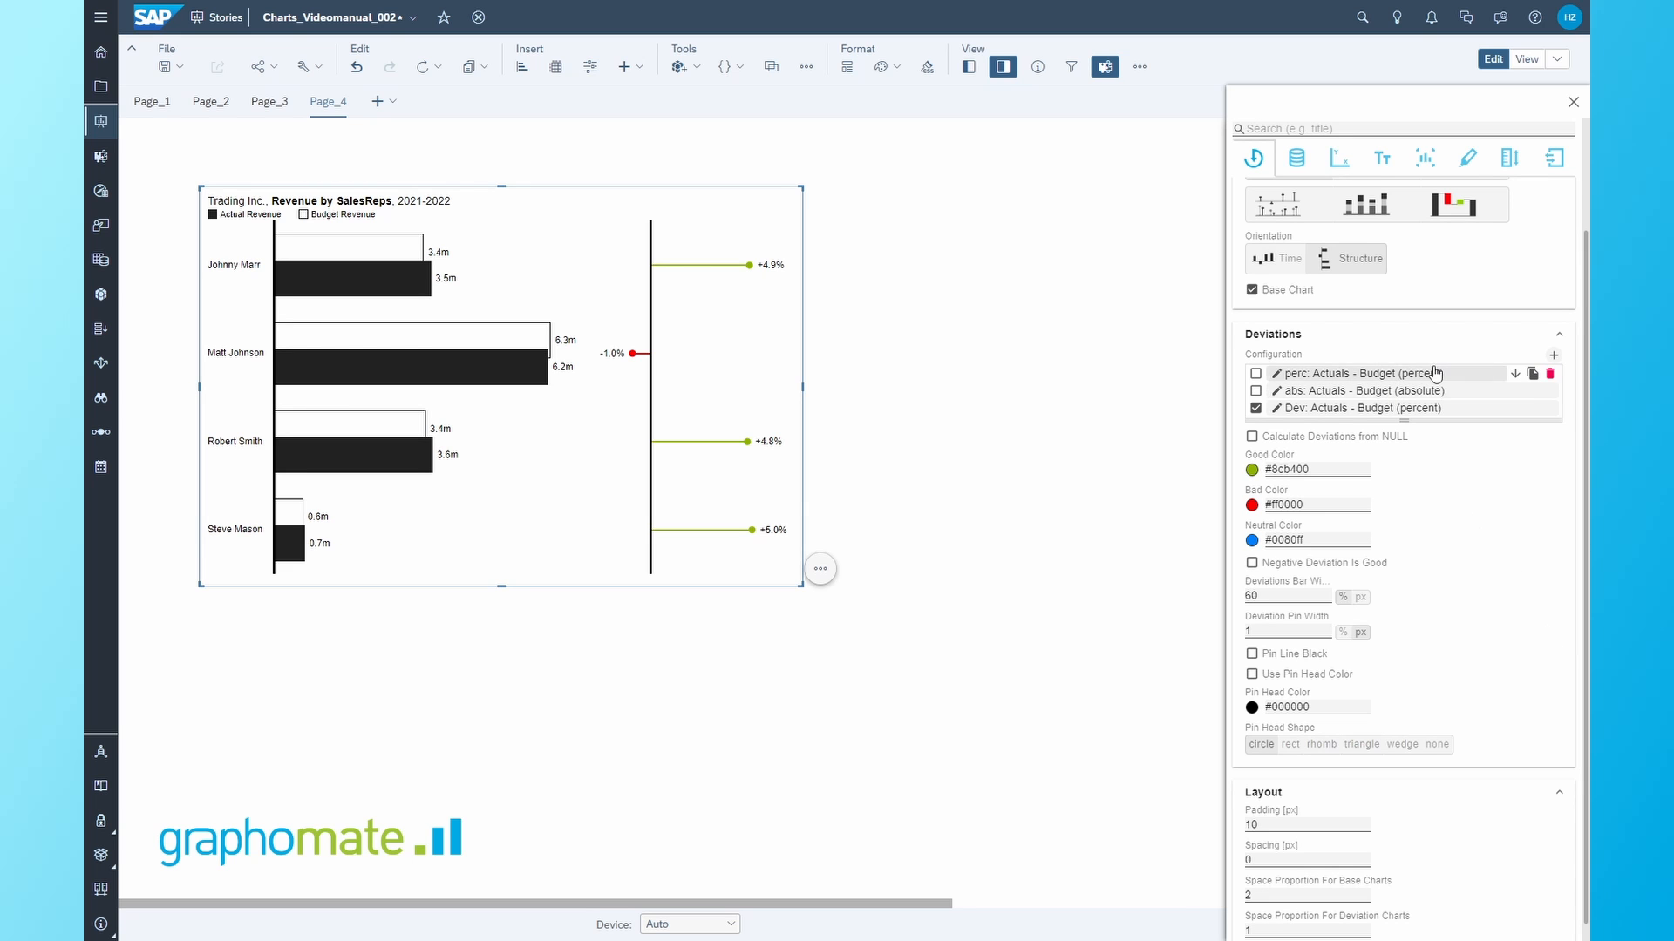
- Enable the absolute Actuals - Budget deviation and the calculation of deviations from NULL values
click(1256, 391)
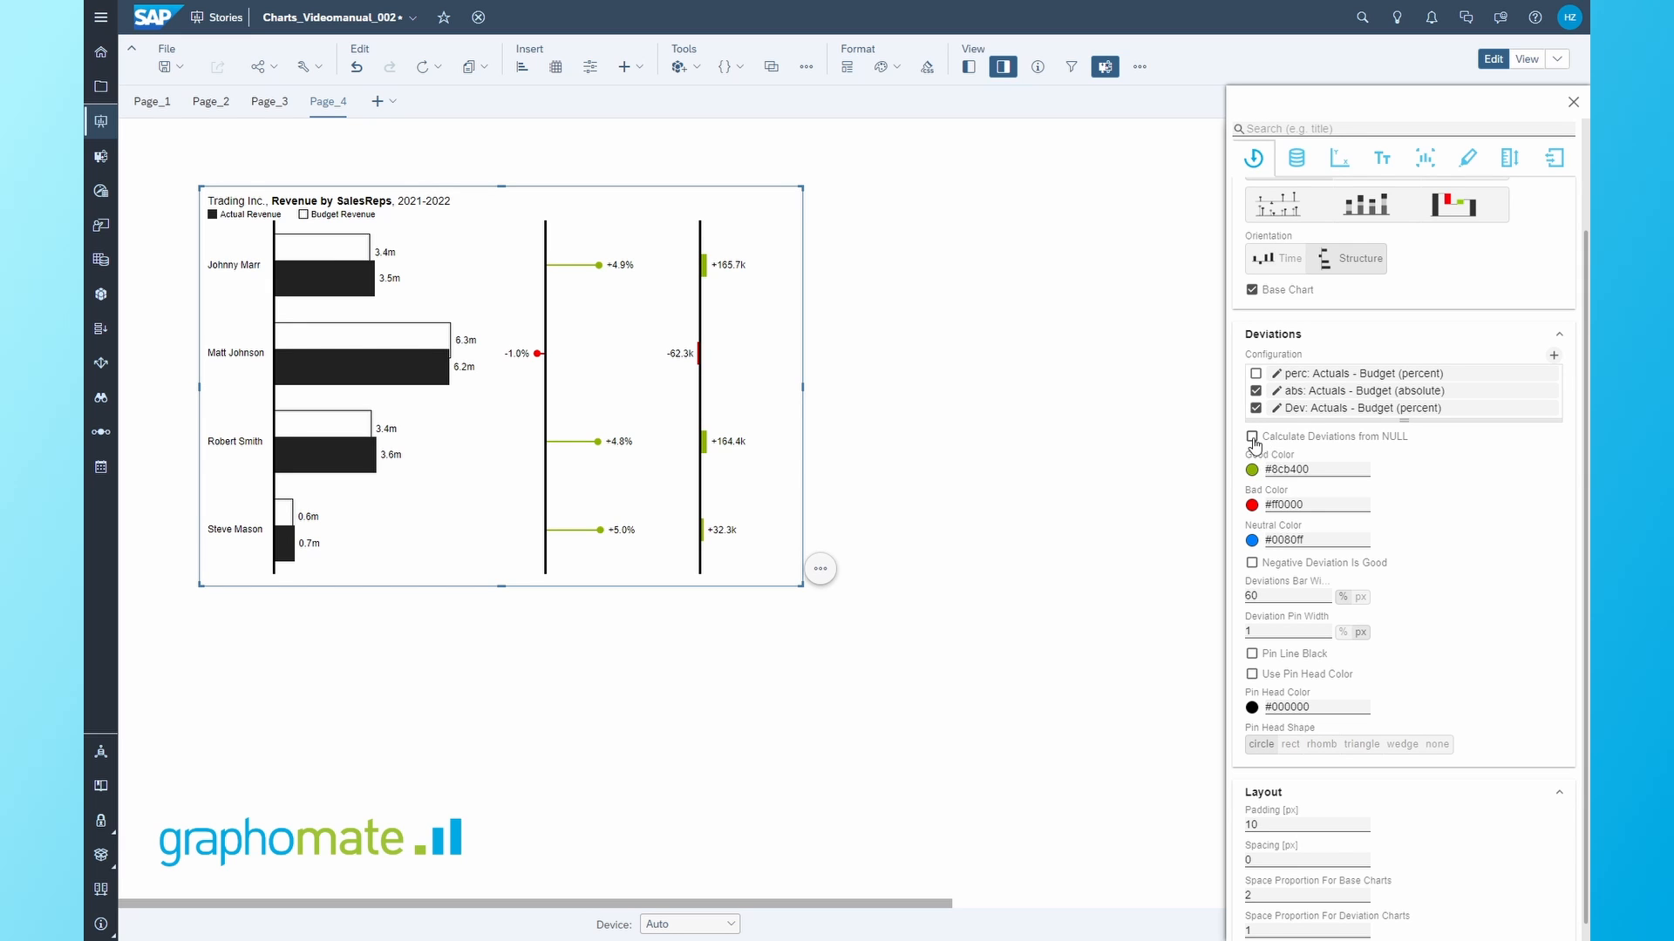
mouse_move(1254, 445)
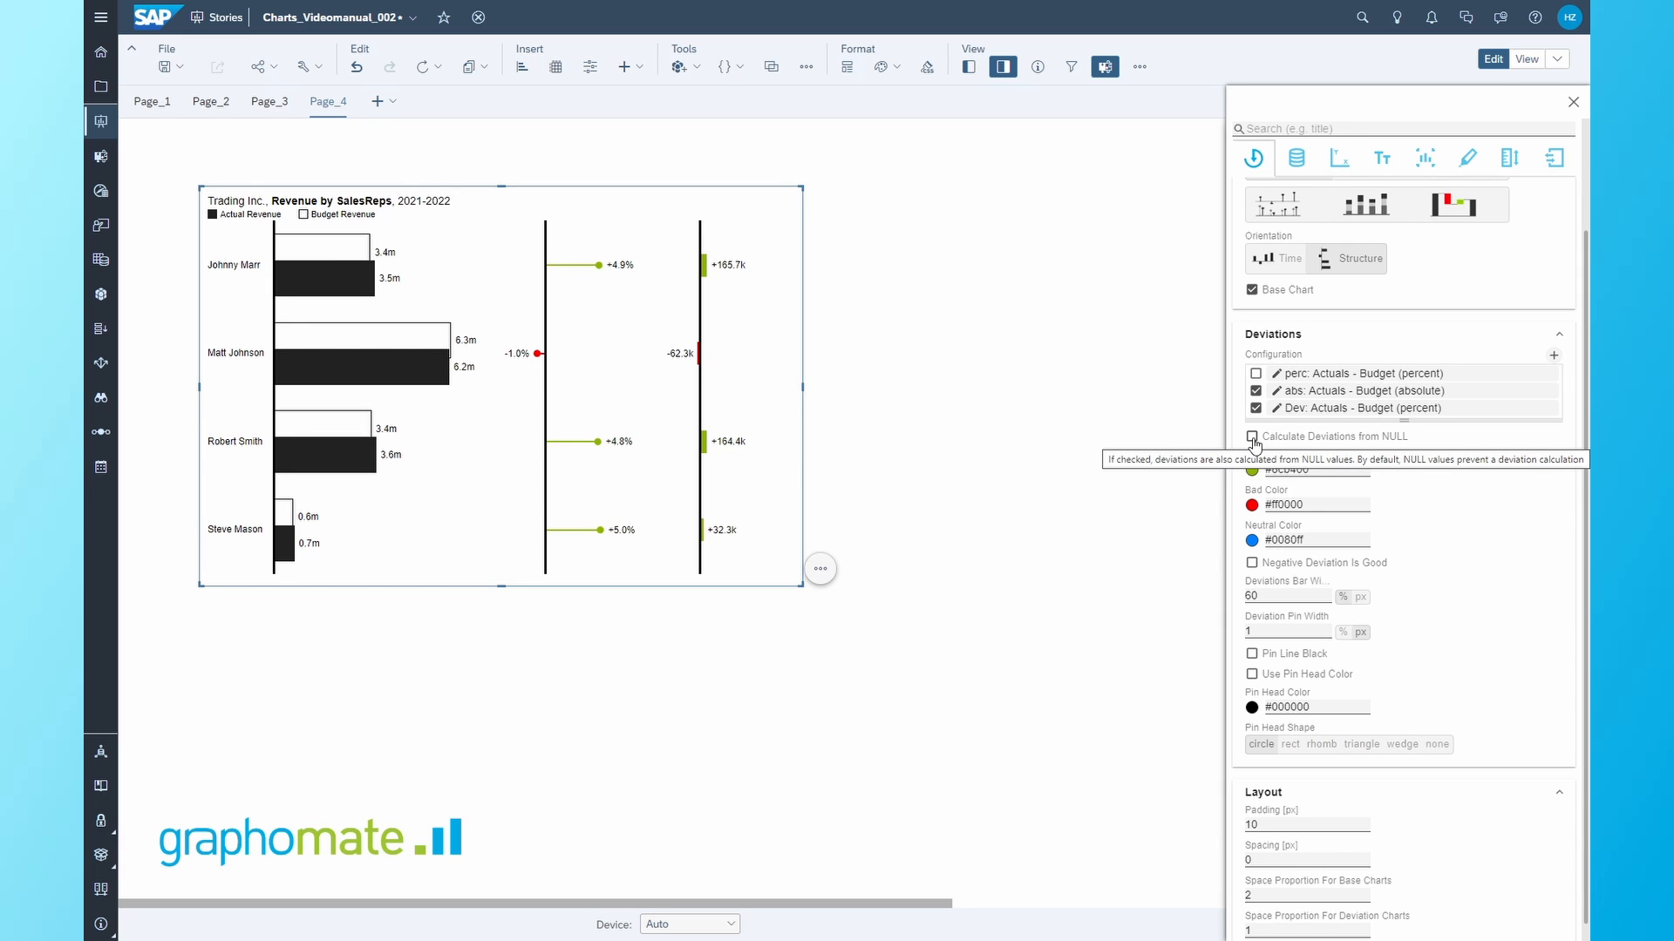
click(1253, 437)
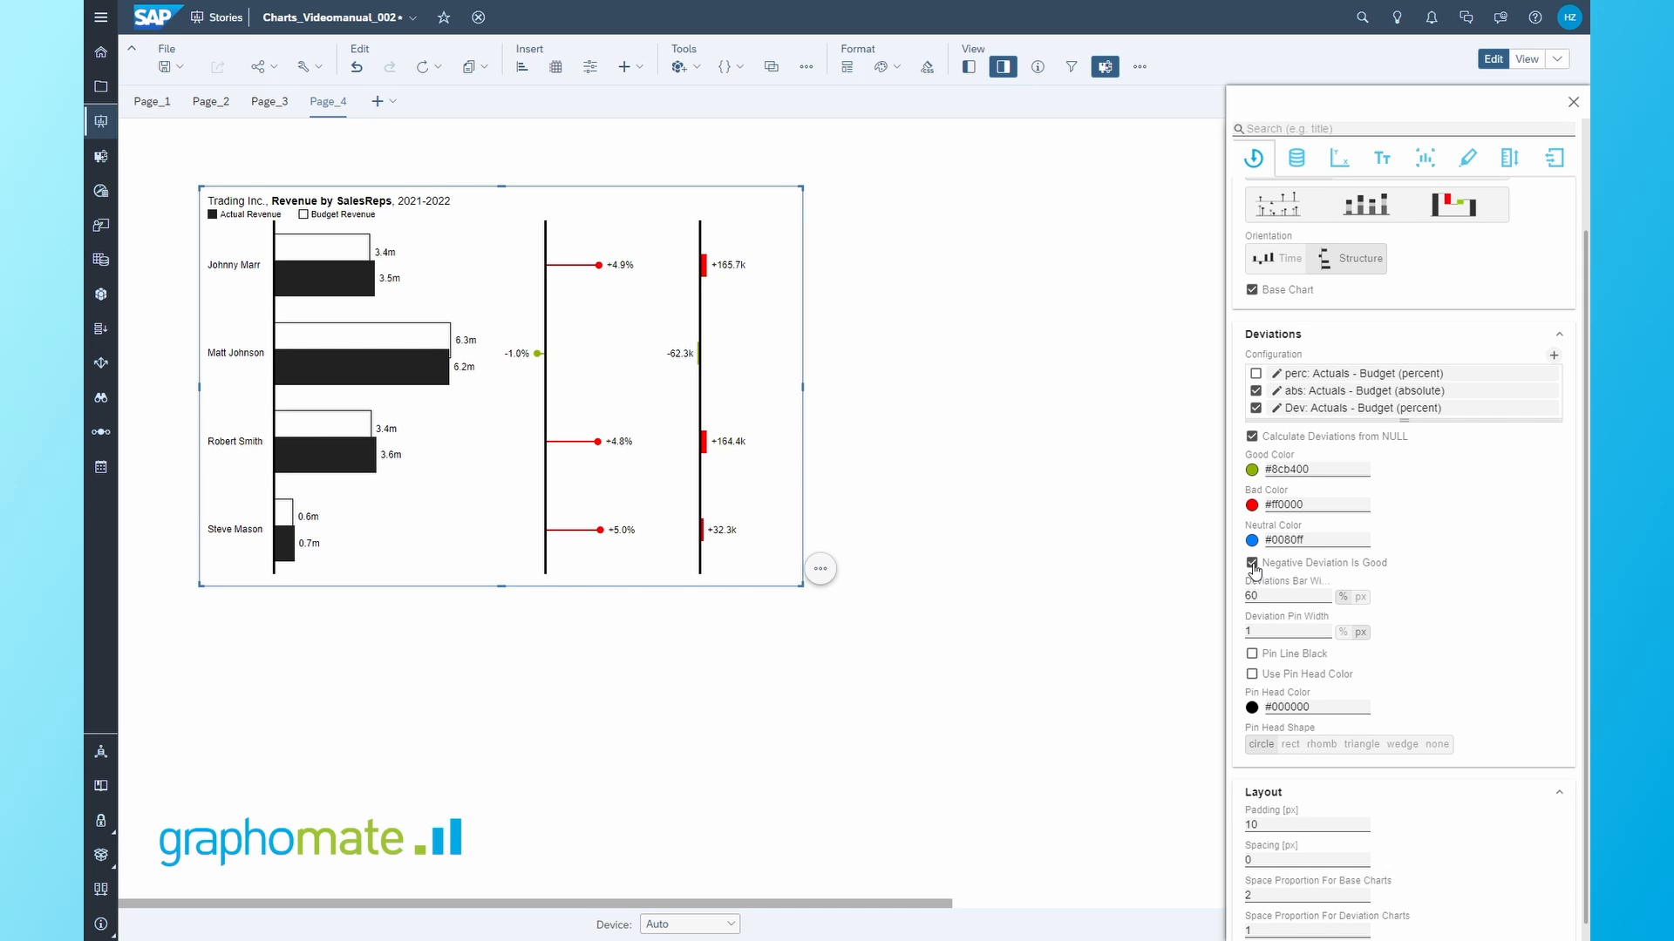
- Switch off rating negative deviations as good and enable scenarios in deviations in the data settings
click(1253, 563)
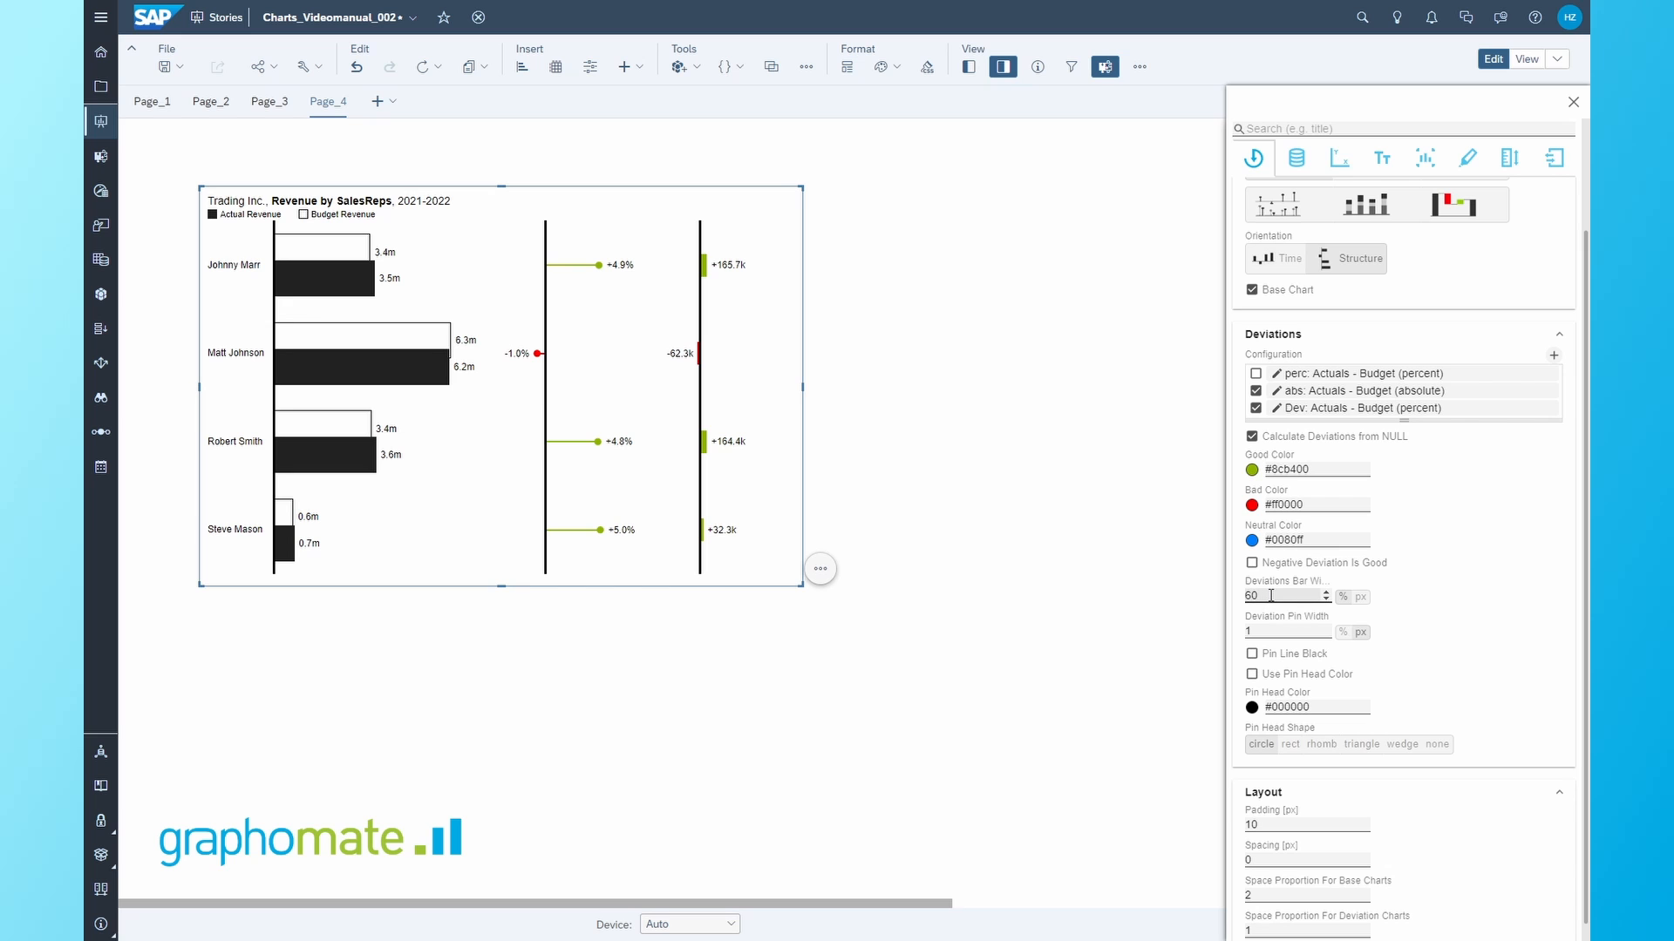
drag(1271, 596, 1241, 600)
click(1298, 159)
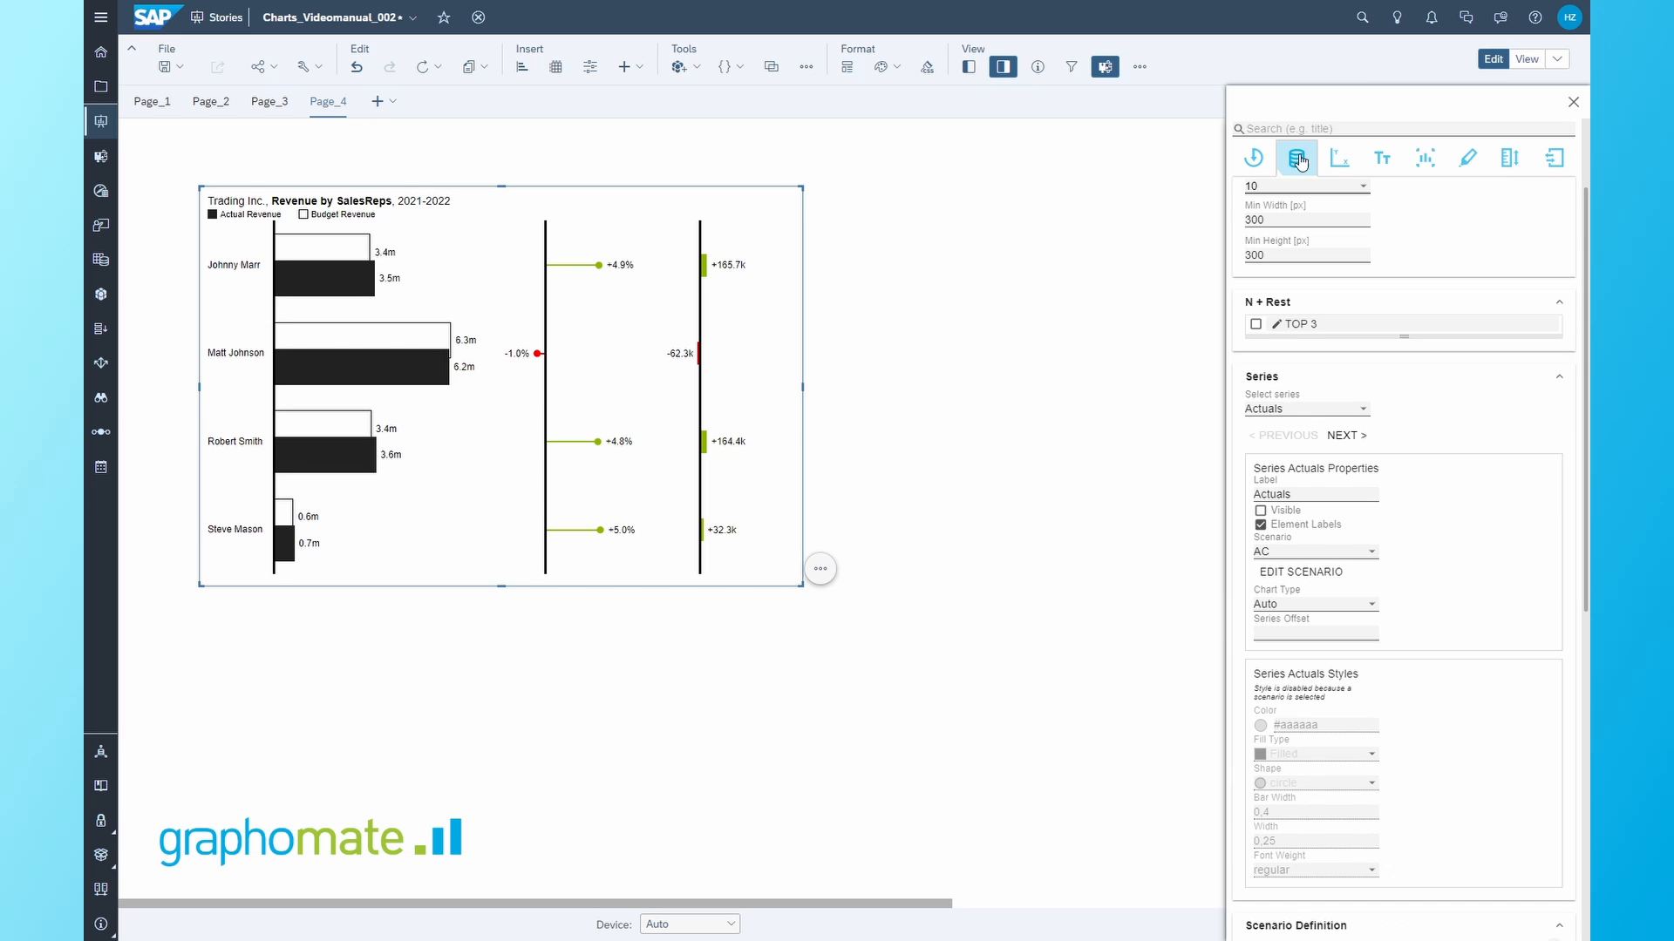
scroll(1468, 613, down, 7)
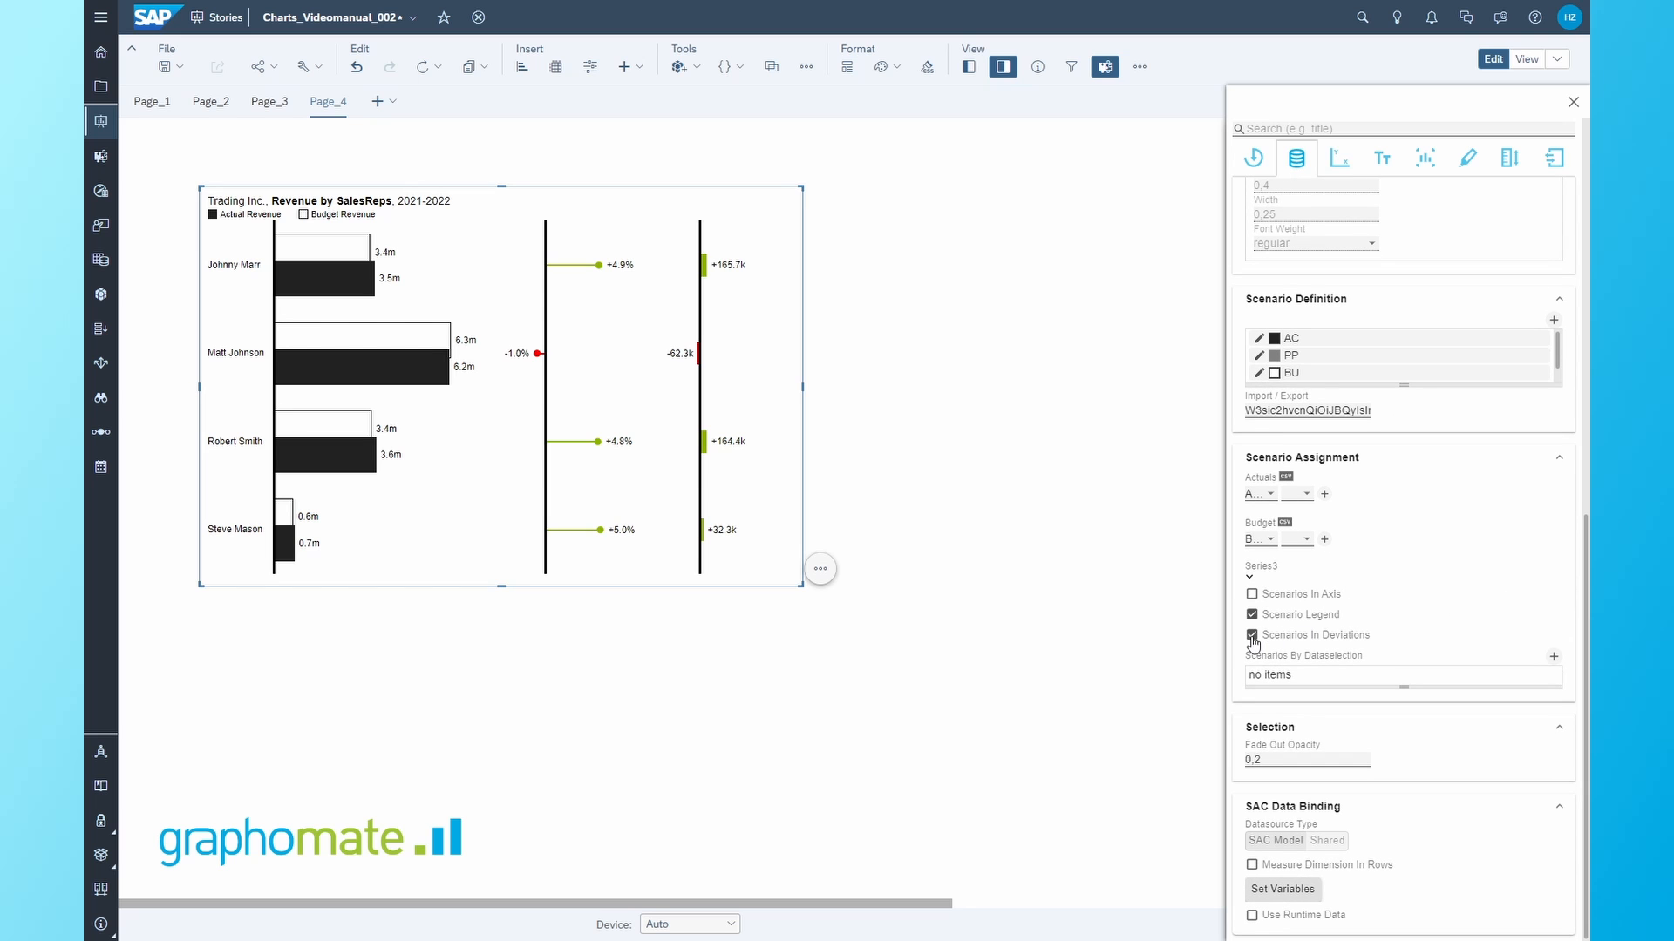
click(1253, 159)
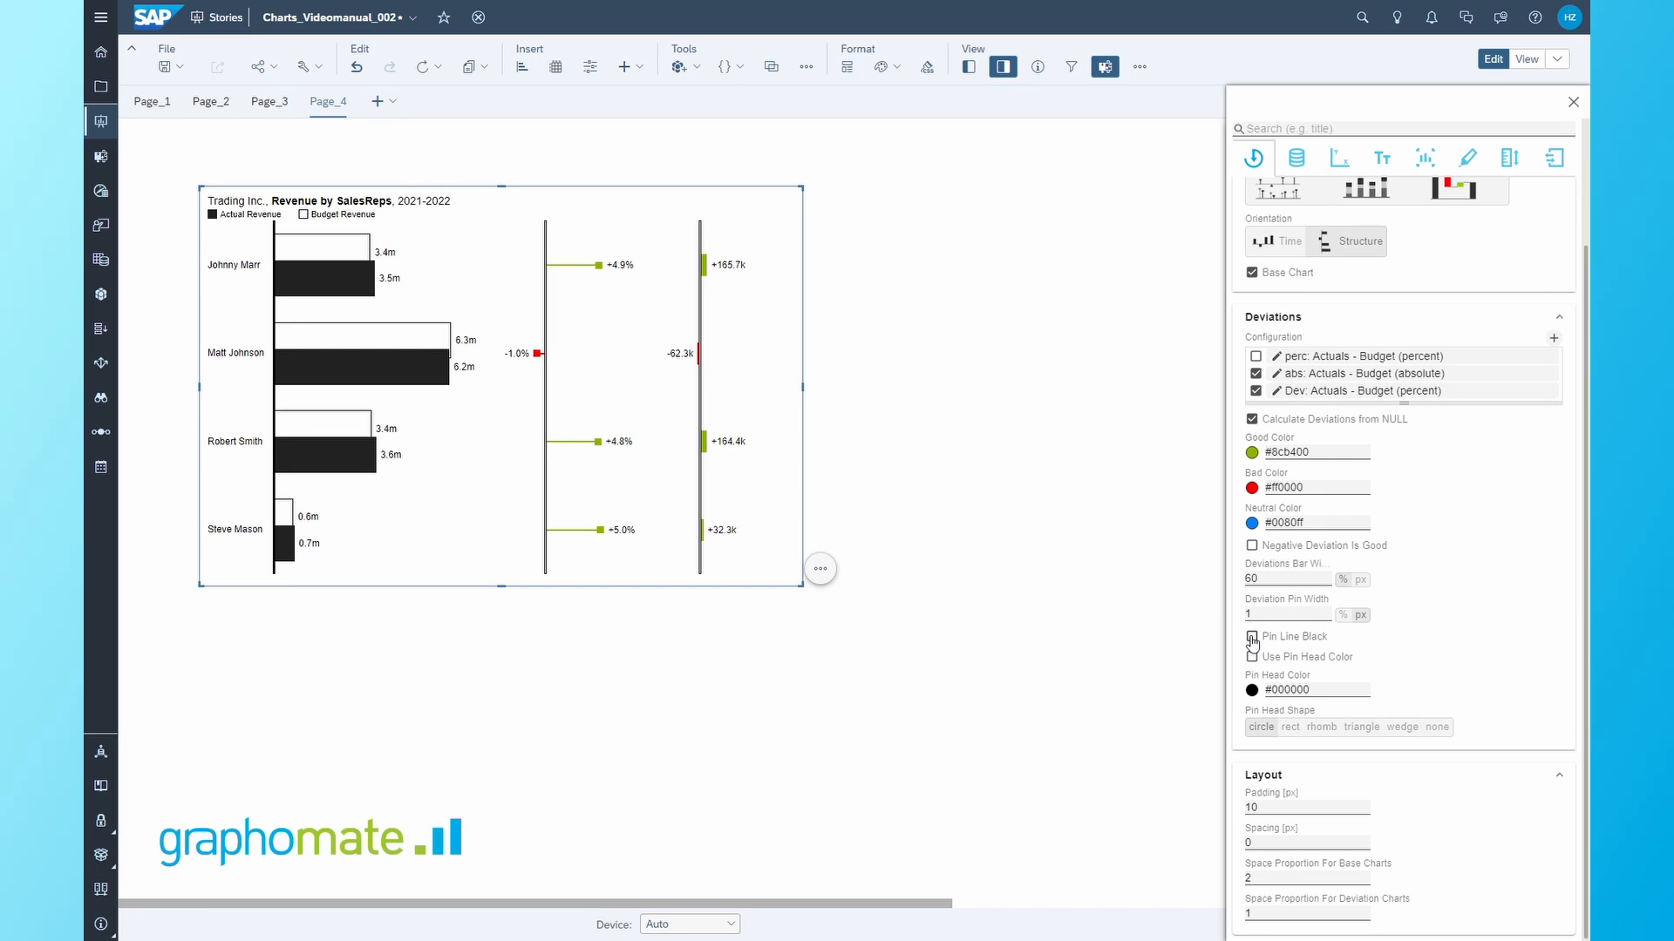
- Set the deviation pin width to 2 px with black pin lines, and try the custom pin head color, switching it off again
double_click(1285, 616)
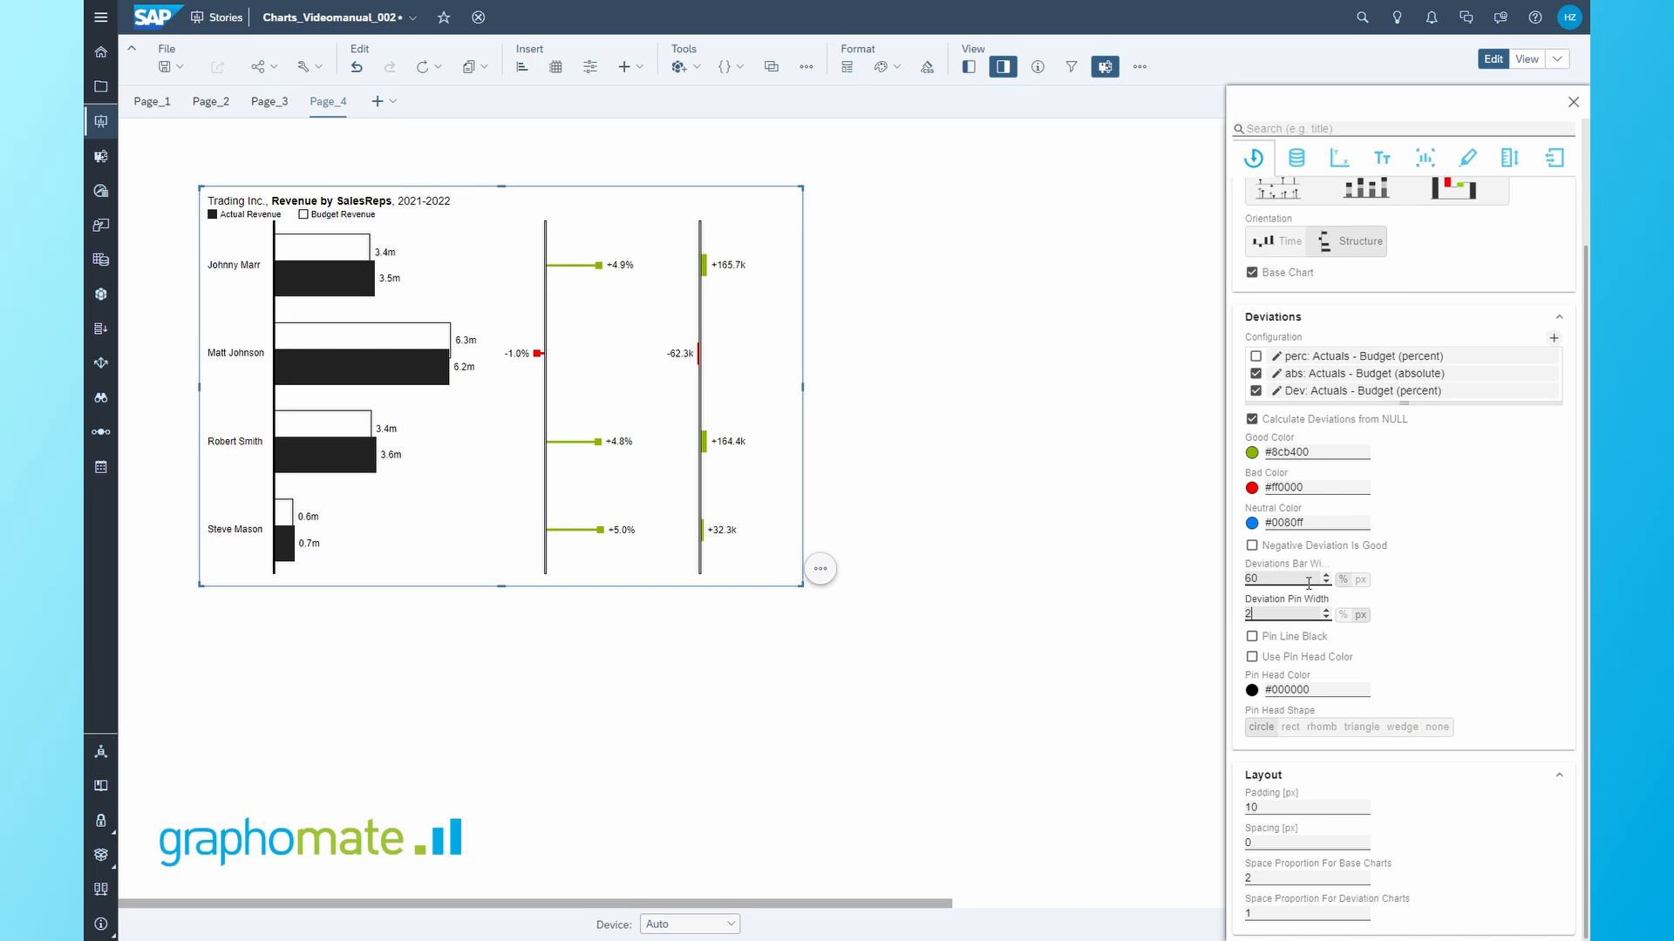
click(1252, 636)
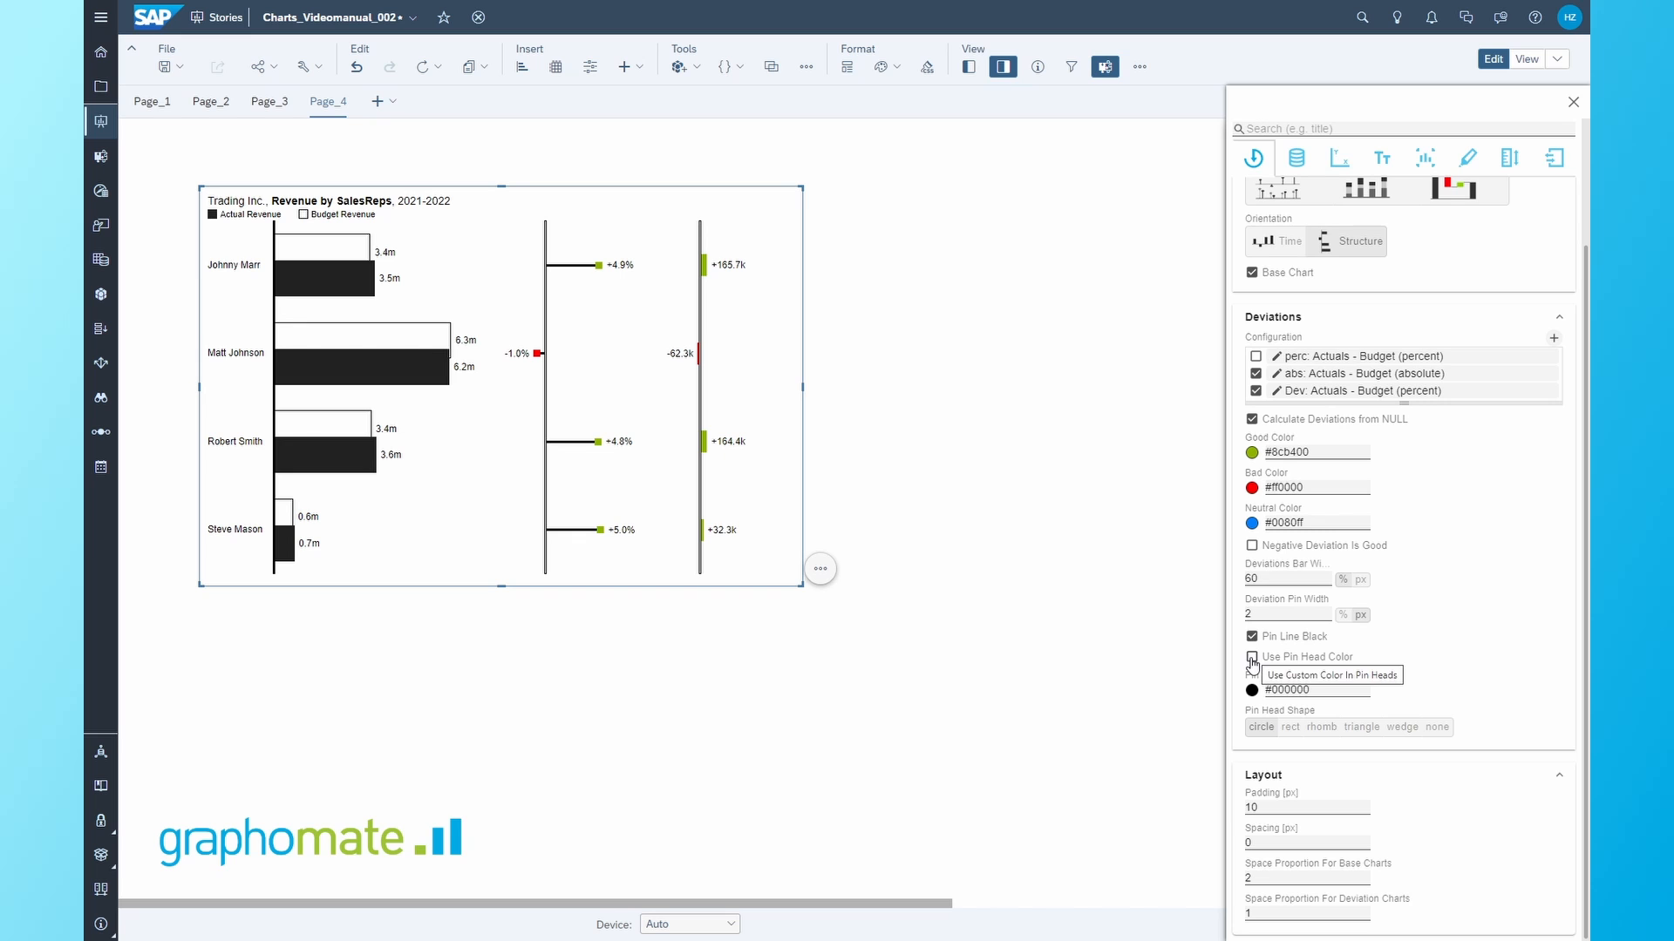
click(1253, 658)
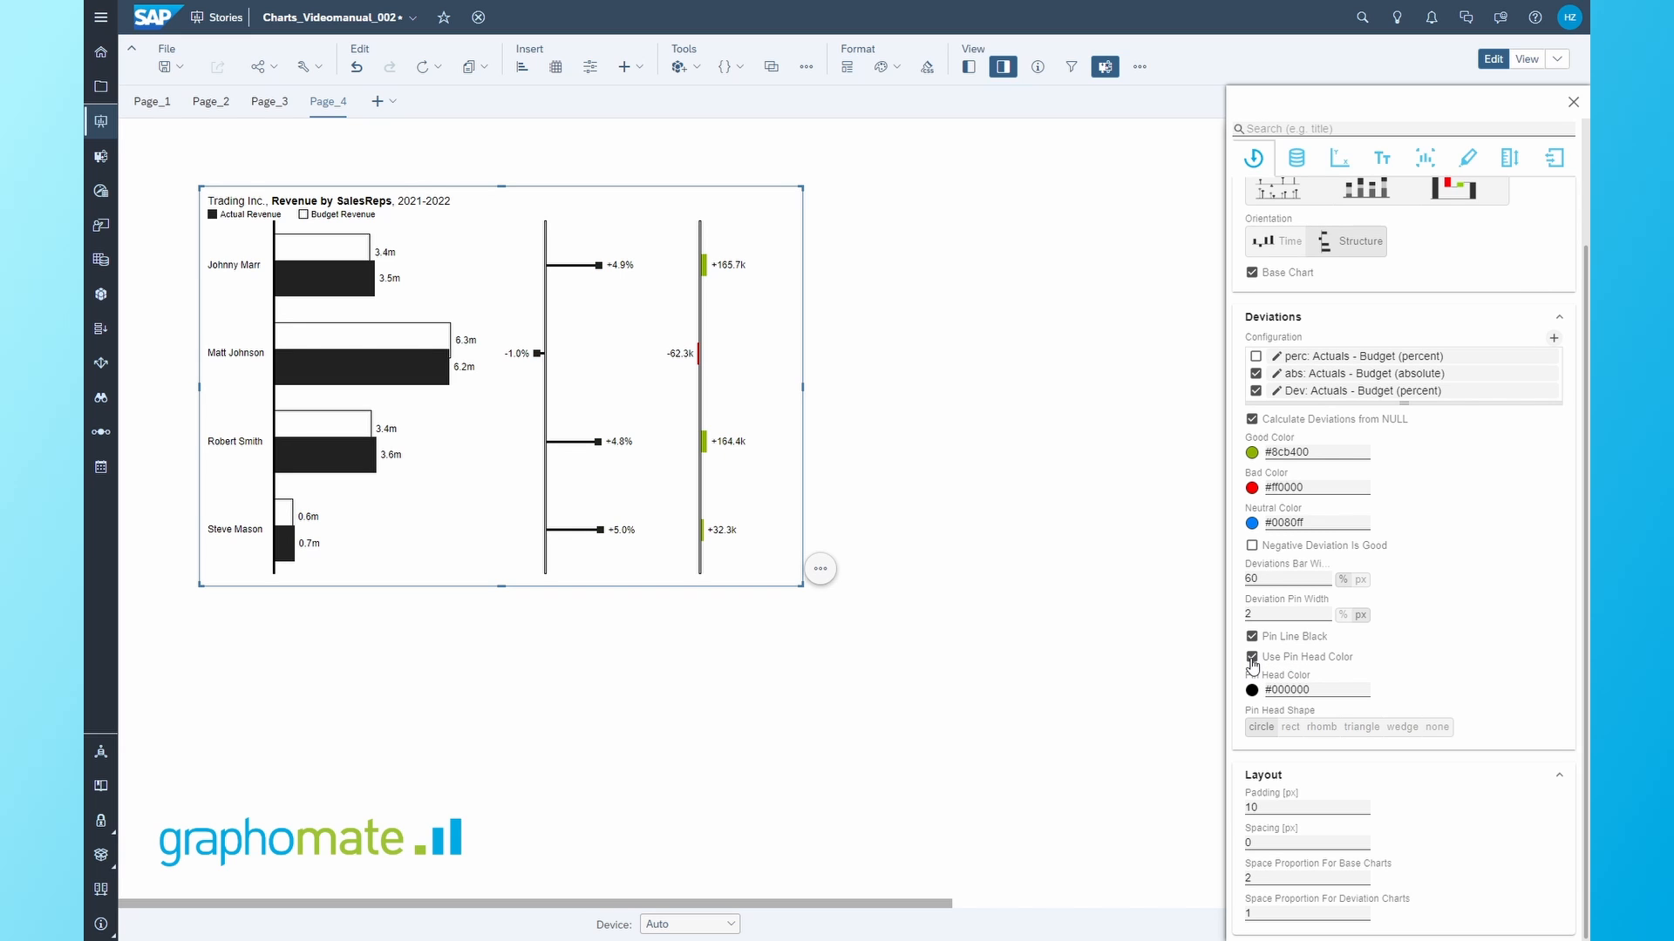
click(1252, 658)
- Try the rect and rhomb pin head shapes, then set the deviation pin head shape to triangle
click(1289, 728)
click(1323, 729)
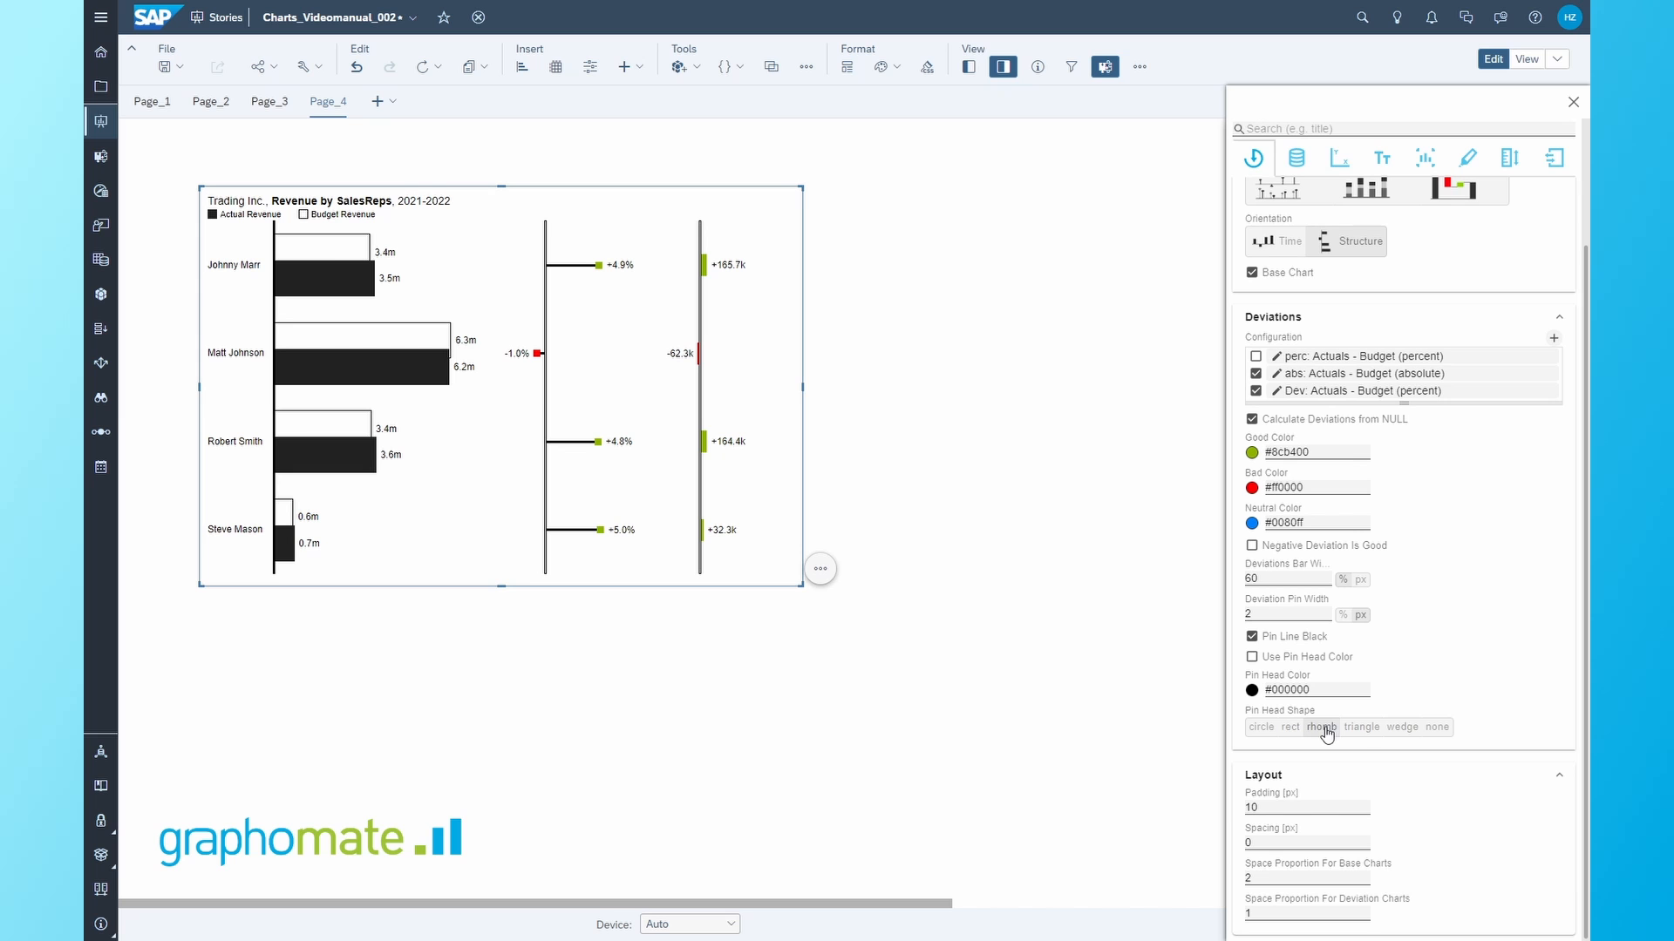
click(1360, 729)
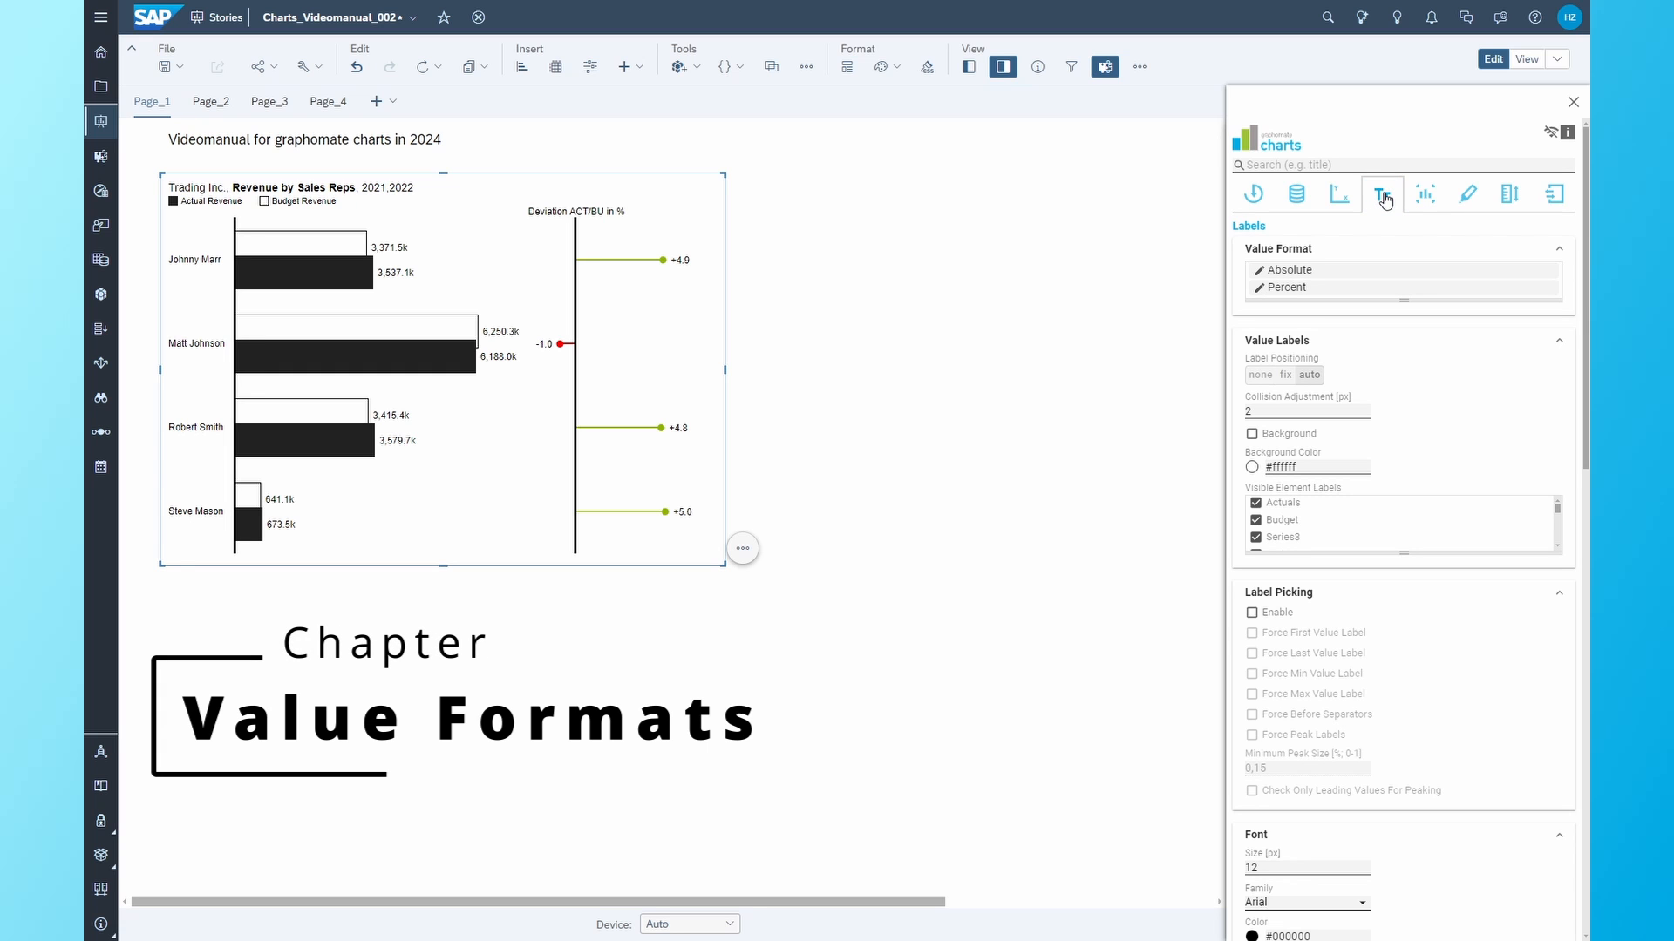
- Open the Absolute value format on Page_1, try the en-US, fr-FR and de-DE locales, and return the locale to auto
mouse_move(1365, 273)
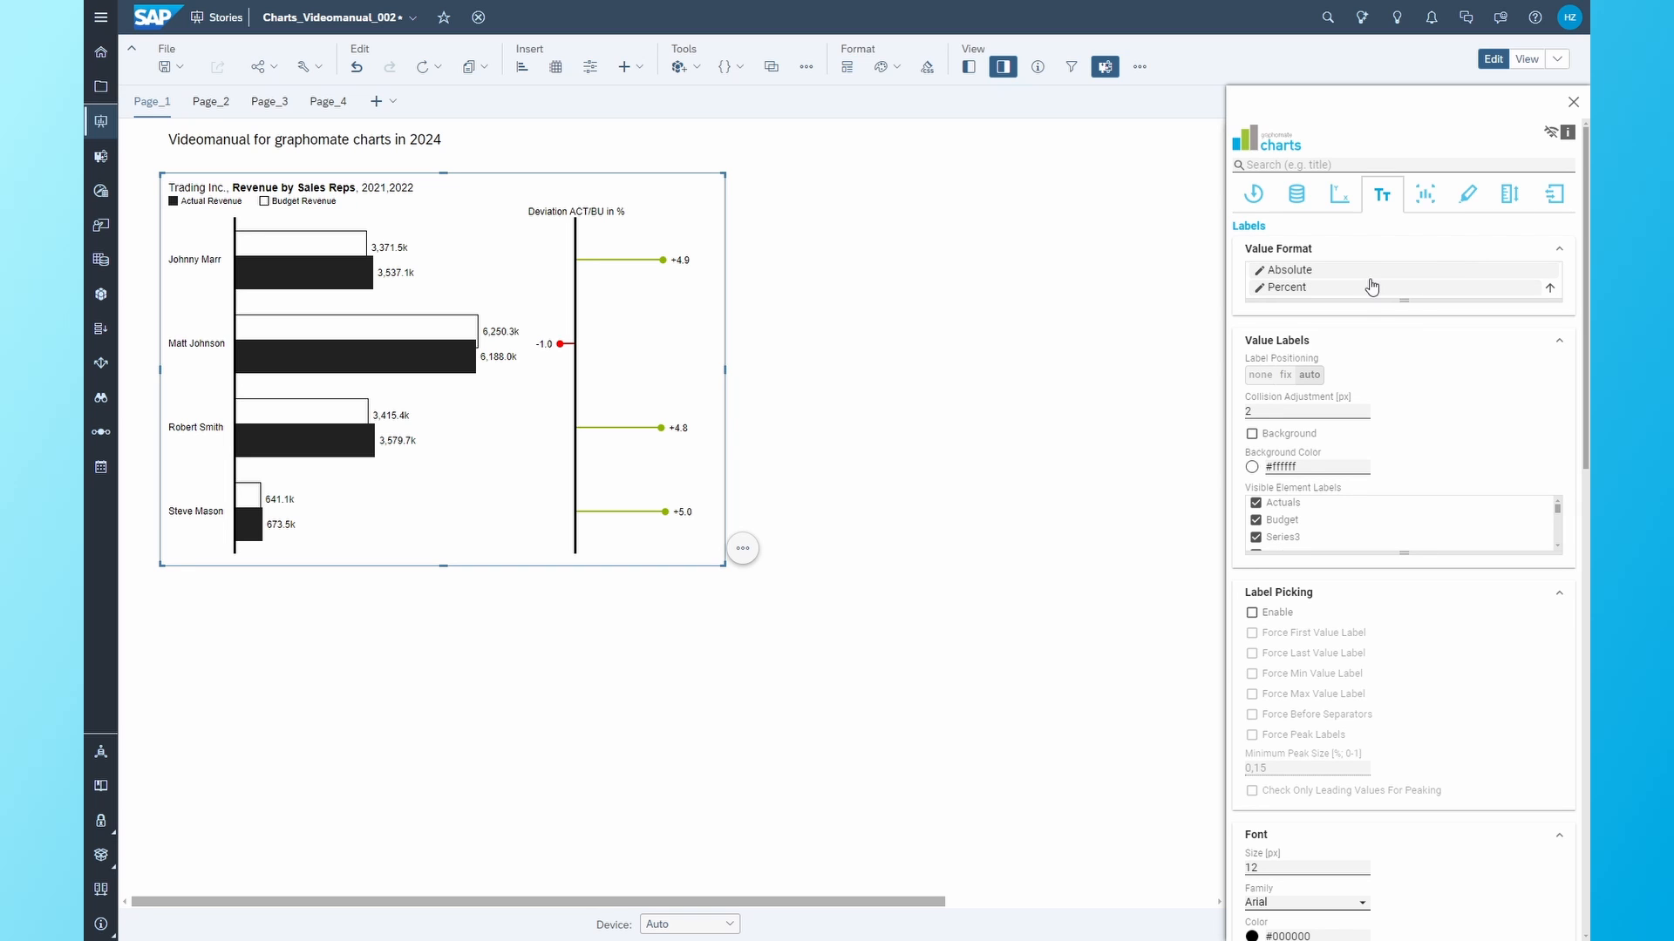
click(1378, 277)
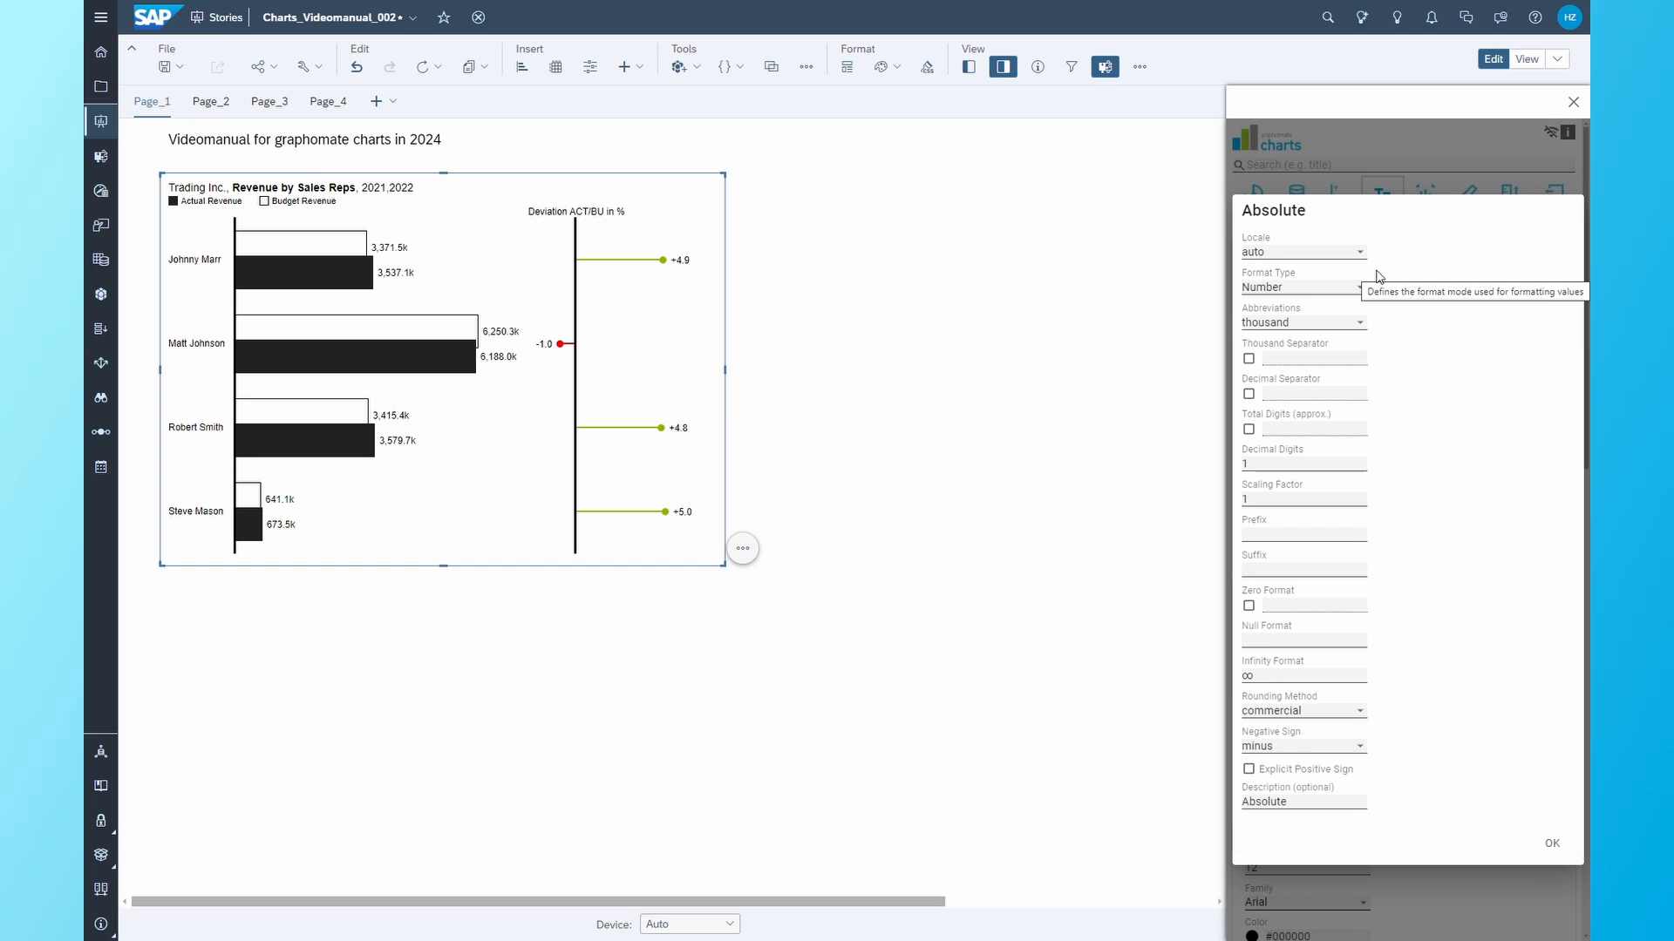
click(1360, 254)
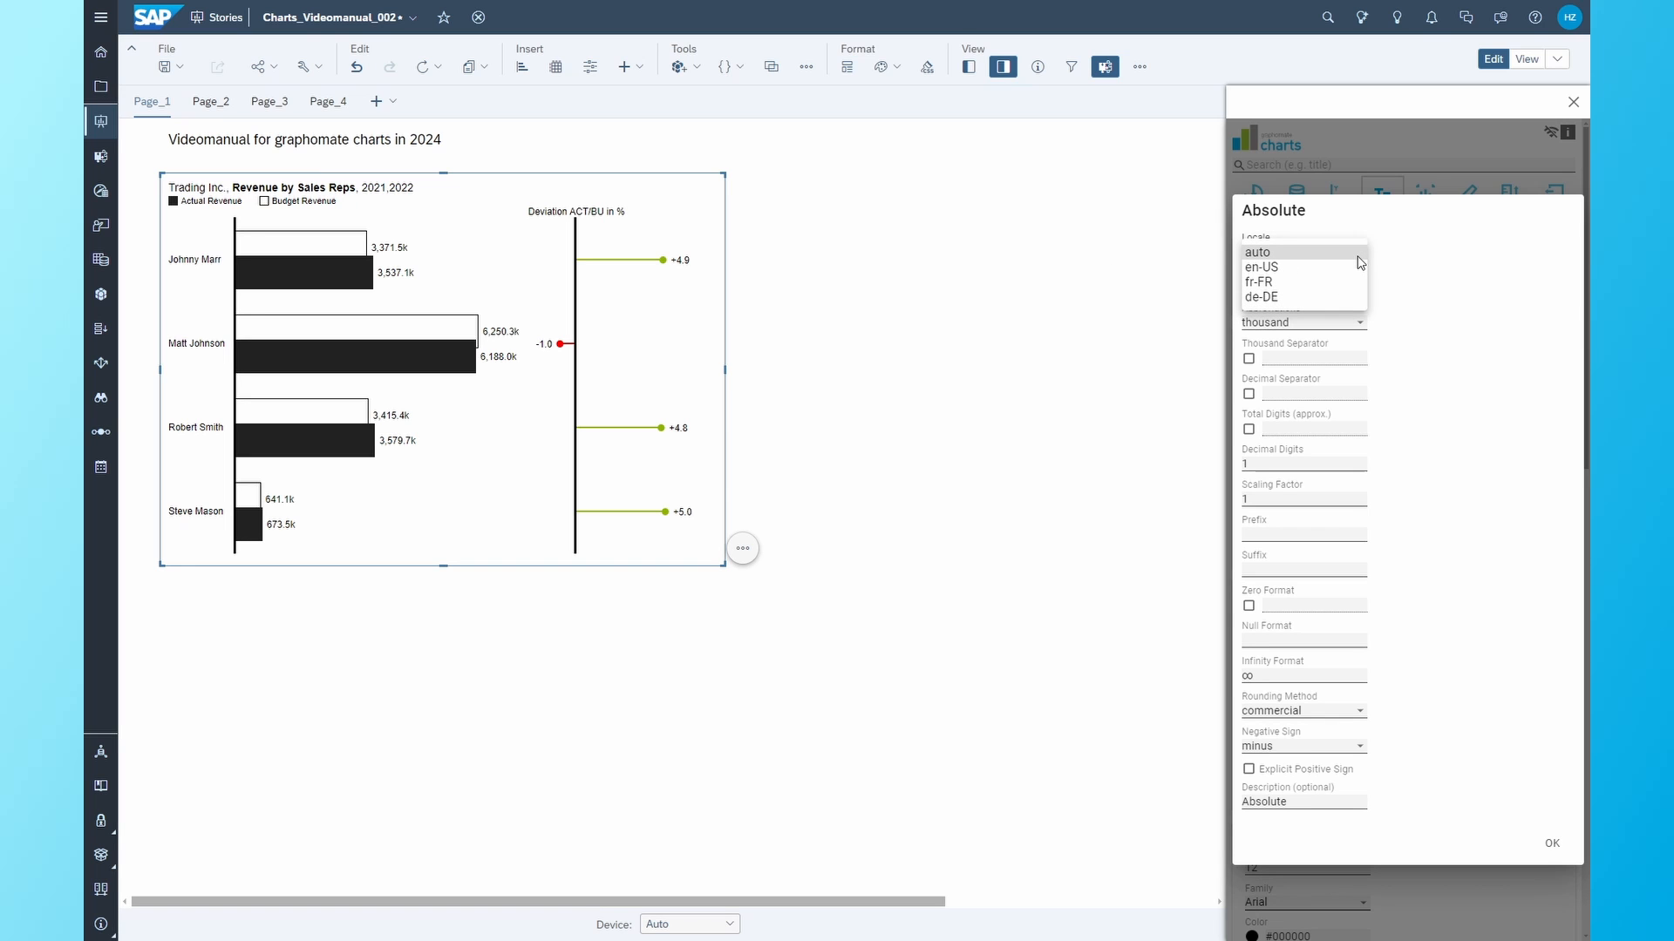
click(1313, 272)
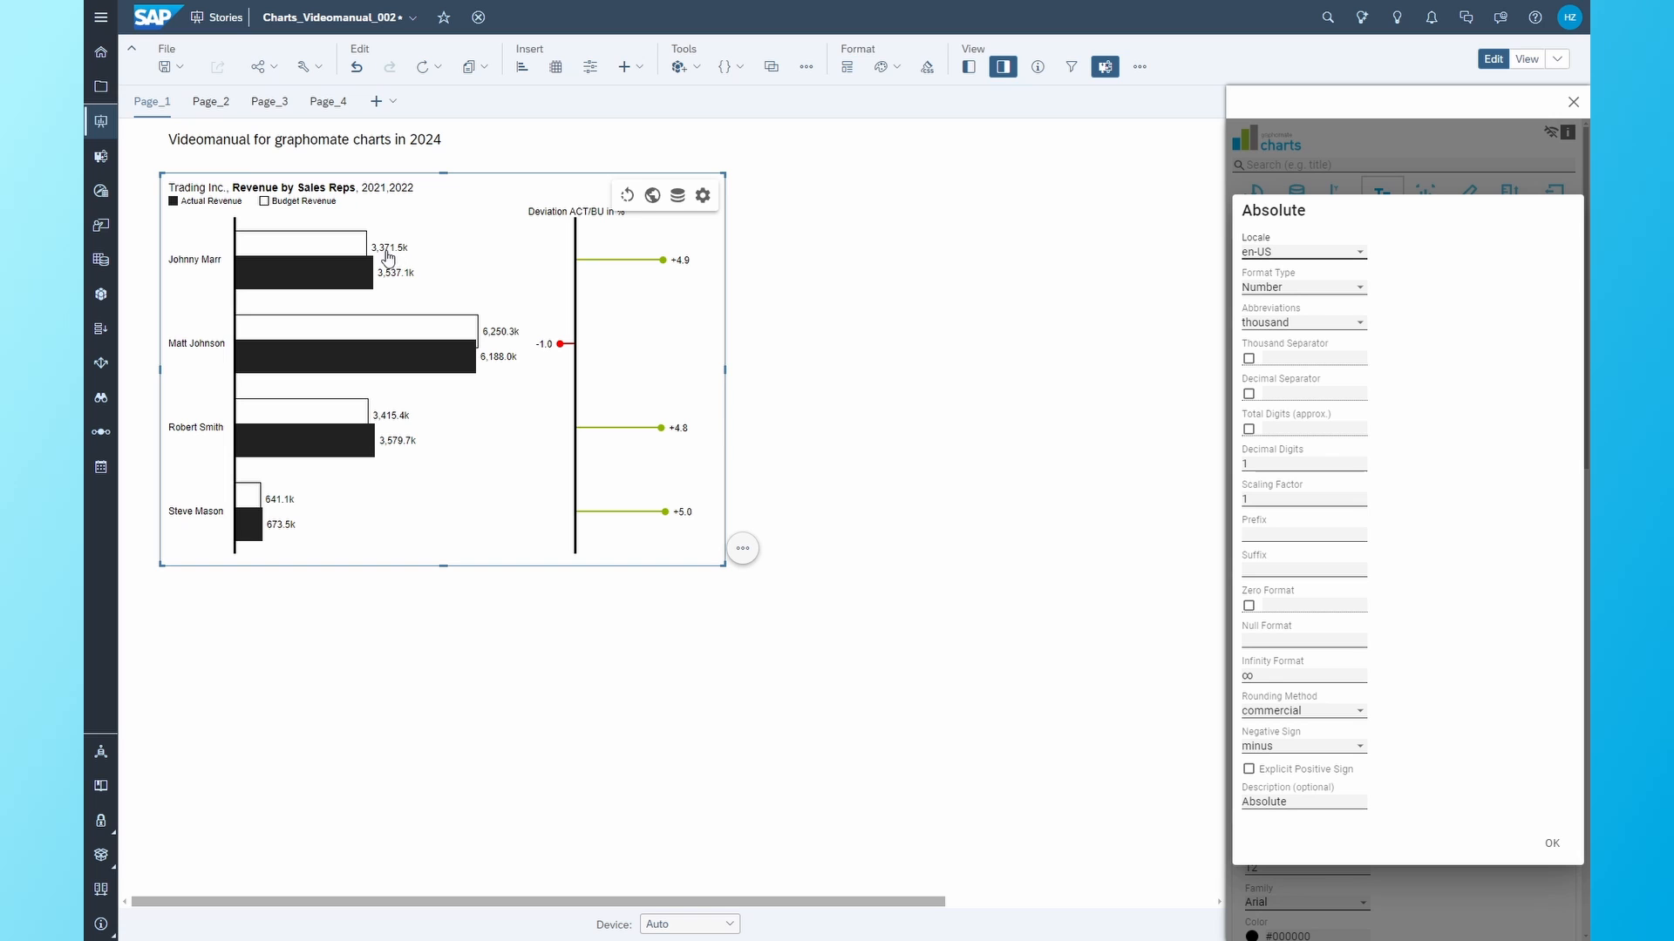
click(1279, 253)
click(1286, 274)
click(1331, 261)
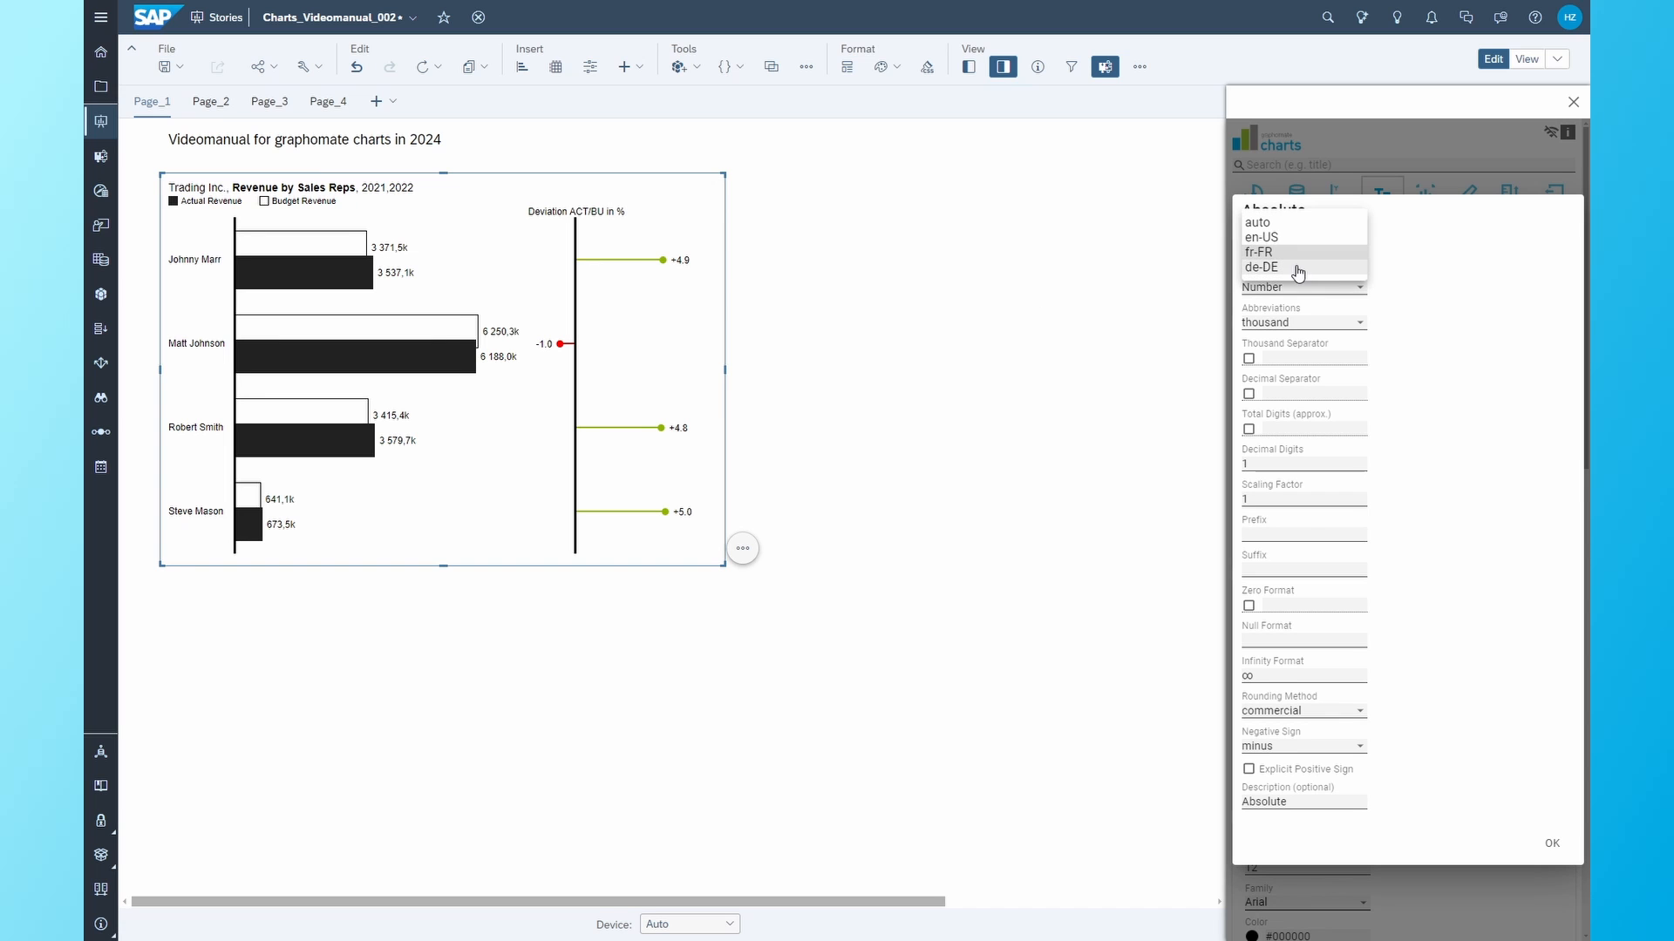
click(1301, 269)
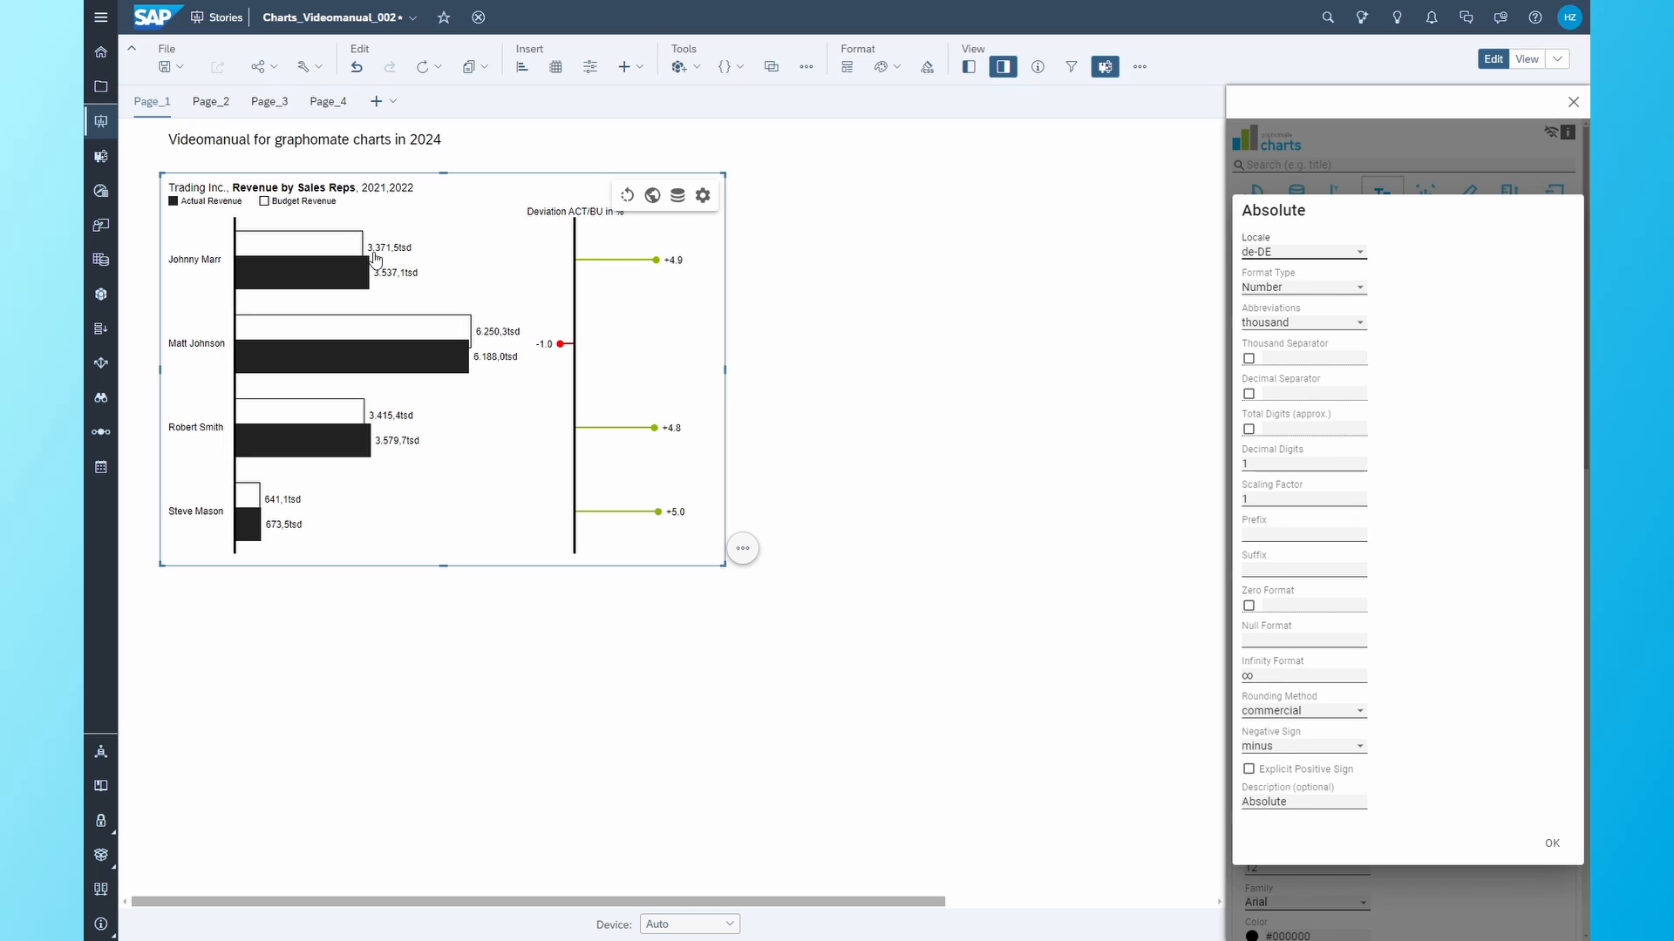
click(1323, 258)
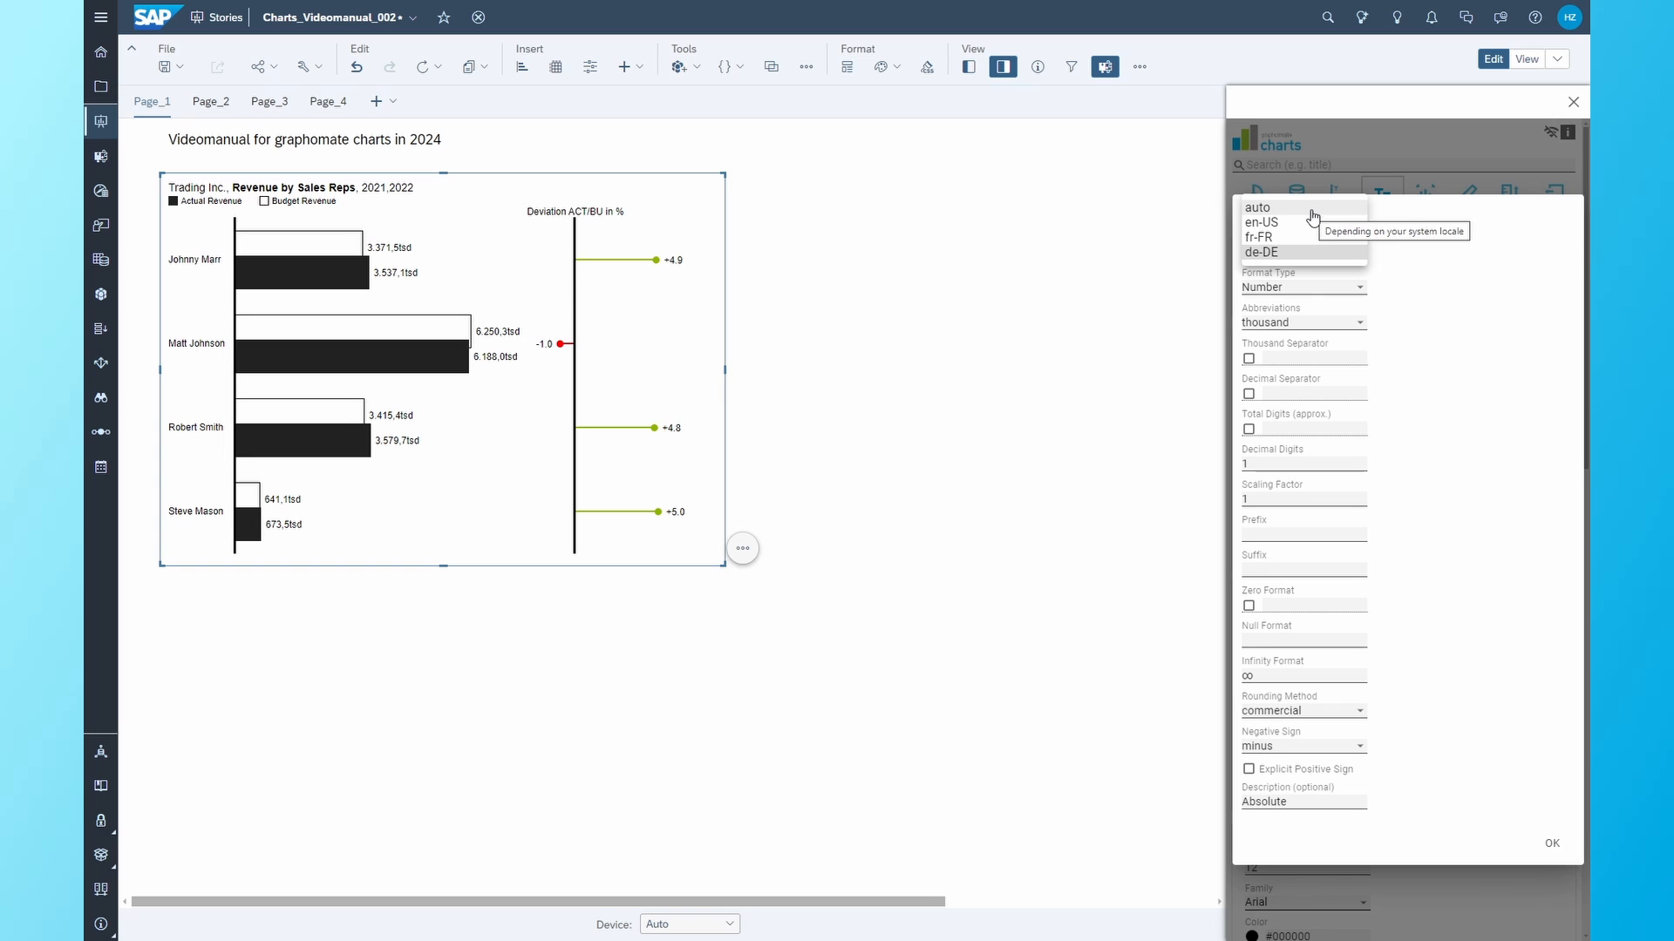
click(1312, 216)
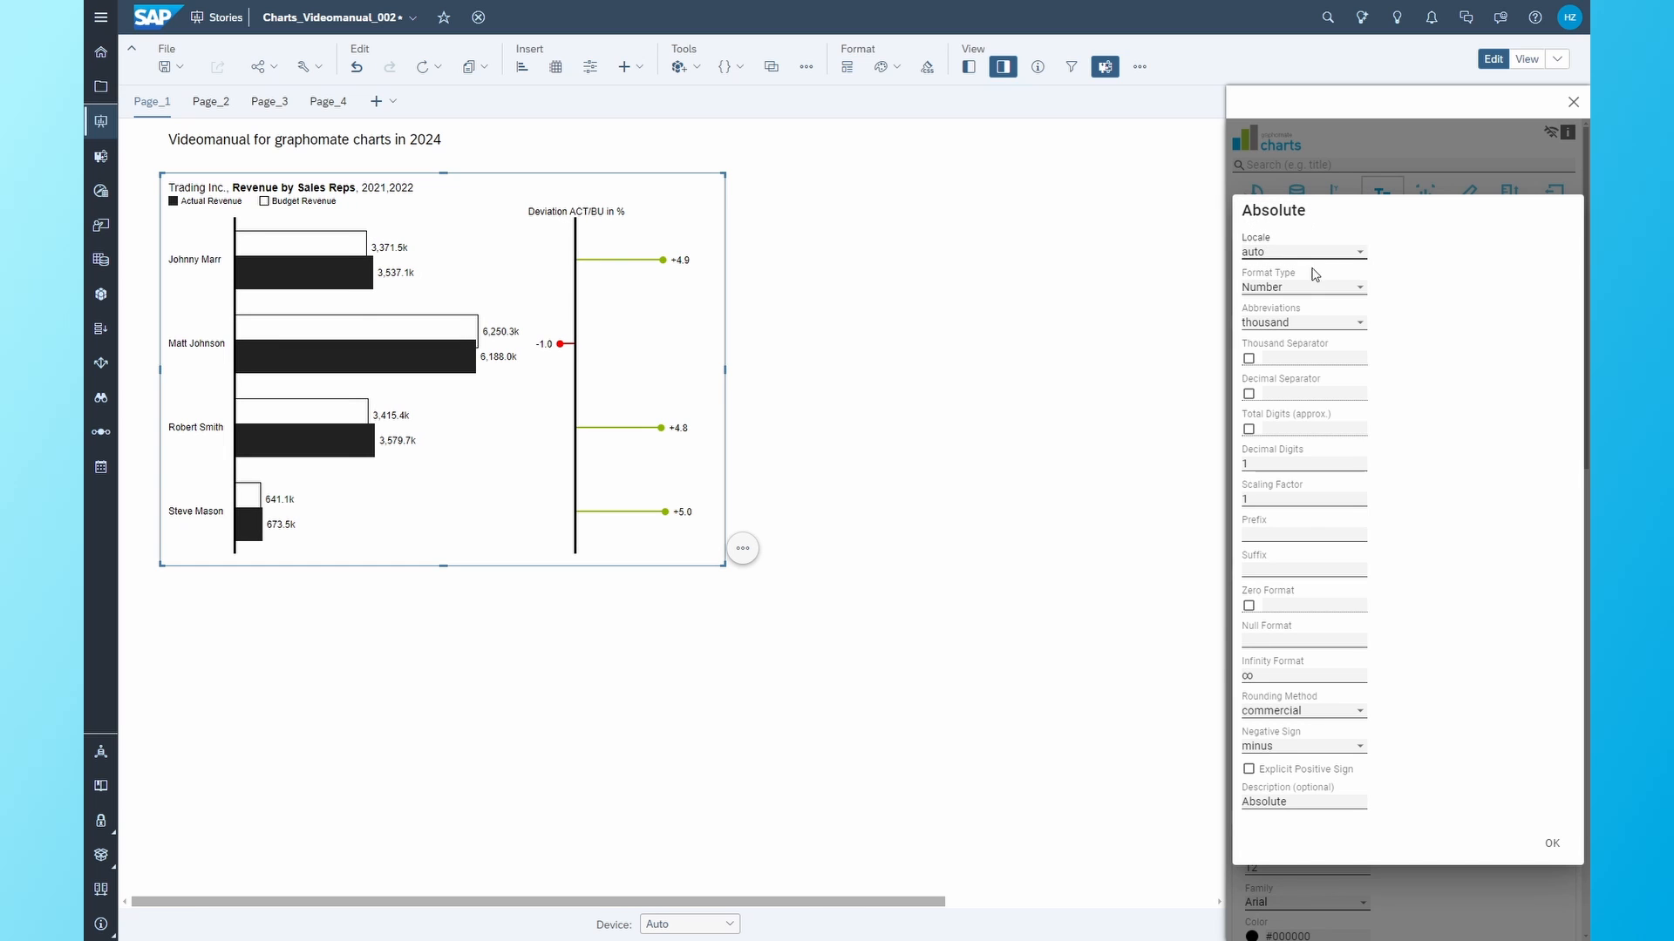
- Review the format types keeping Number, then try the million abbreviation and return it to thousand
click(1341, 293)
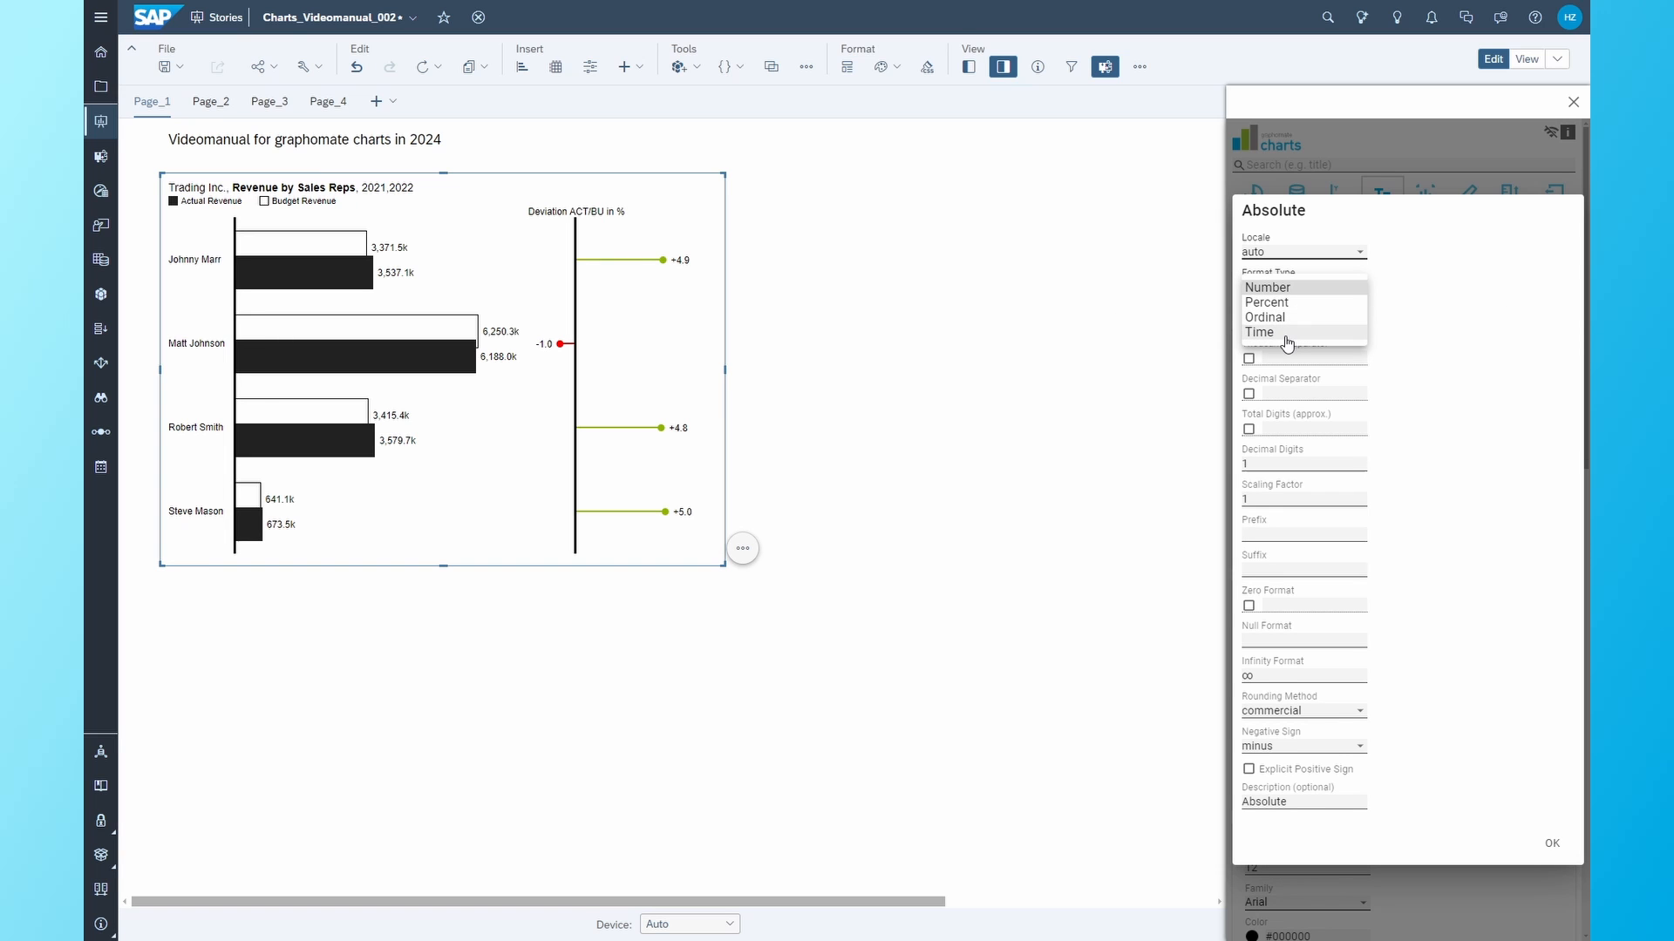
click(1326, 288)
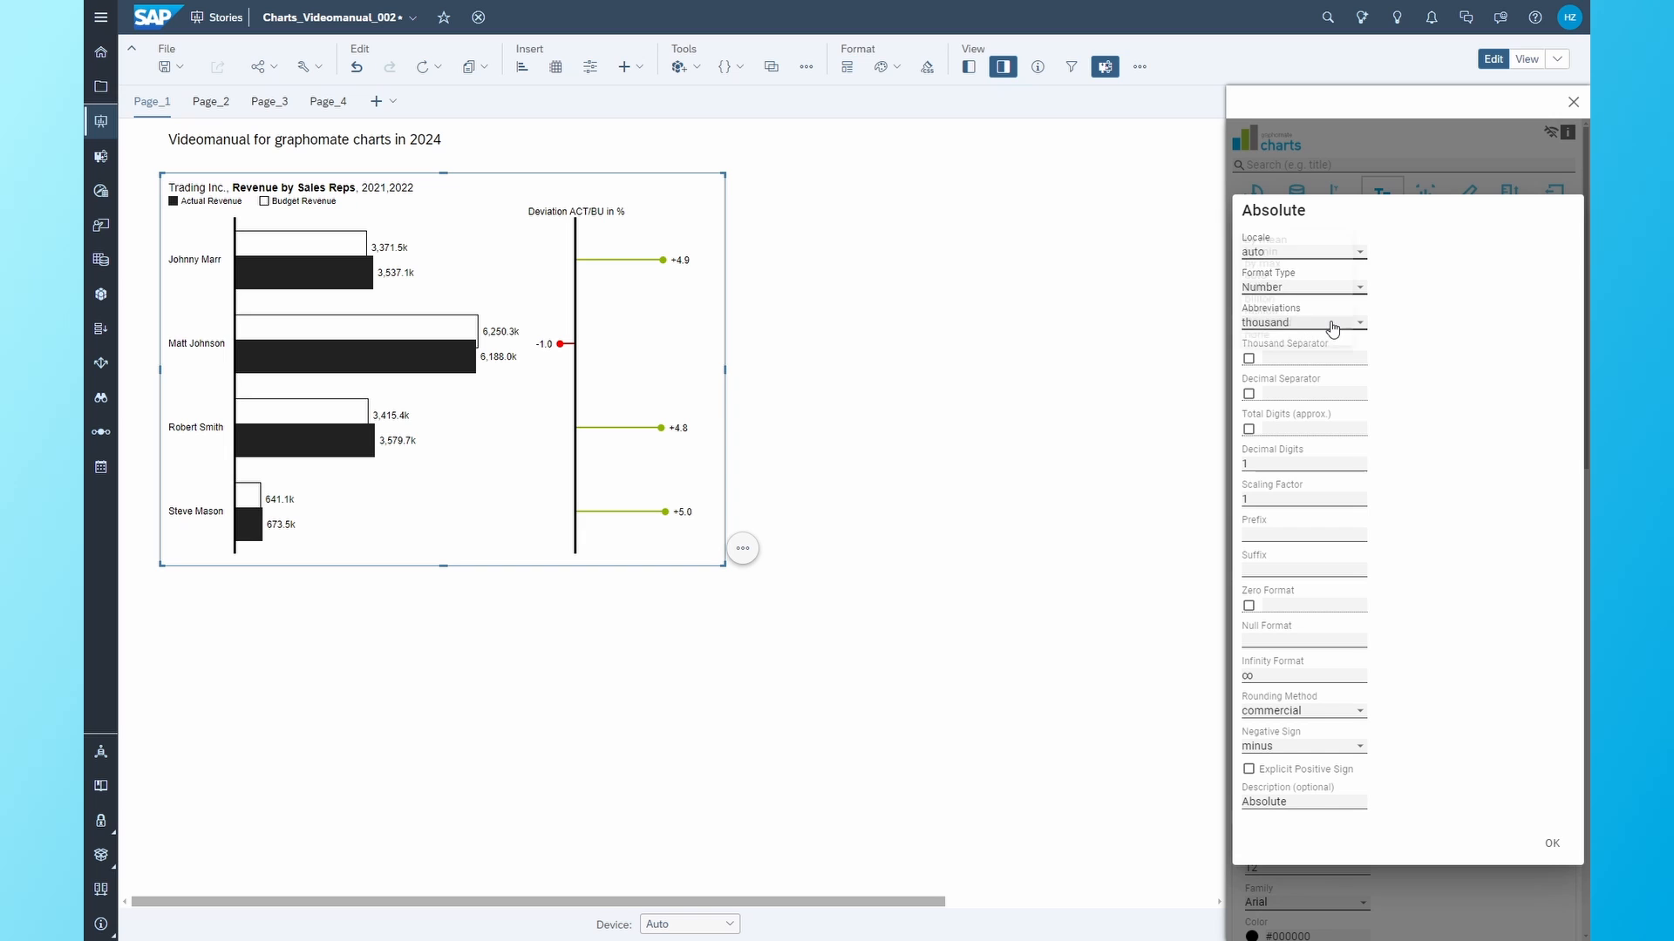
click(1327, 327)
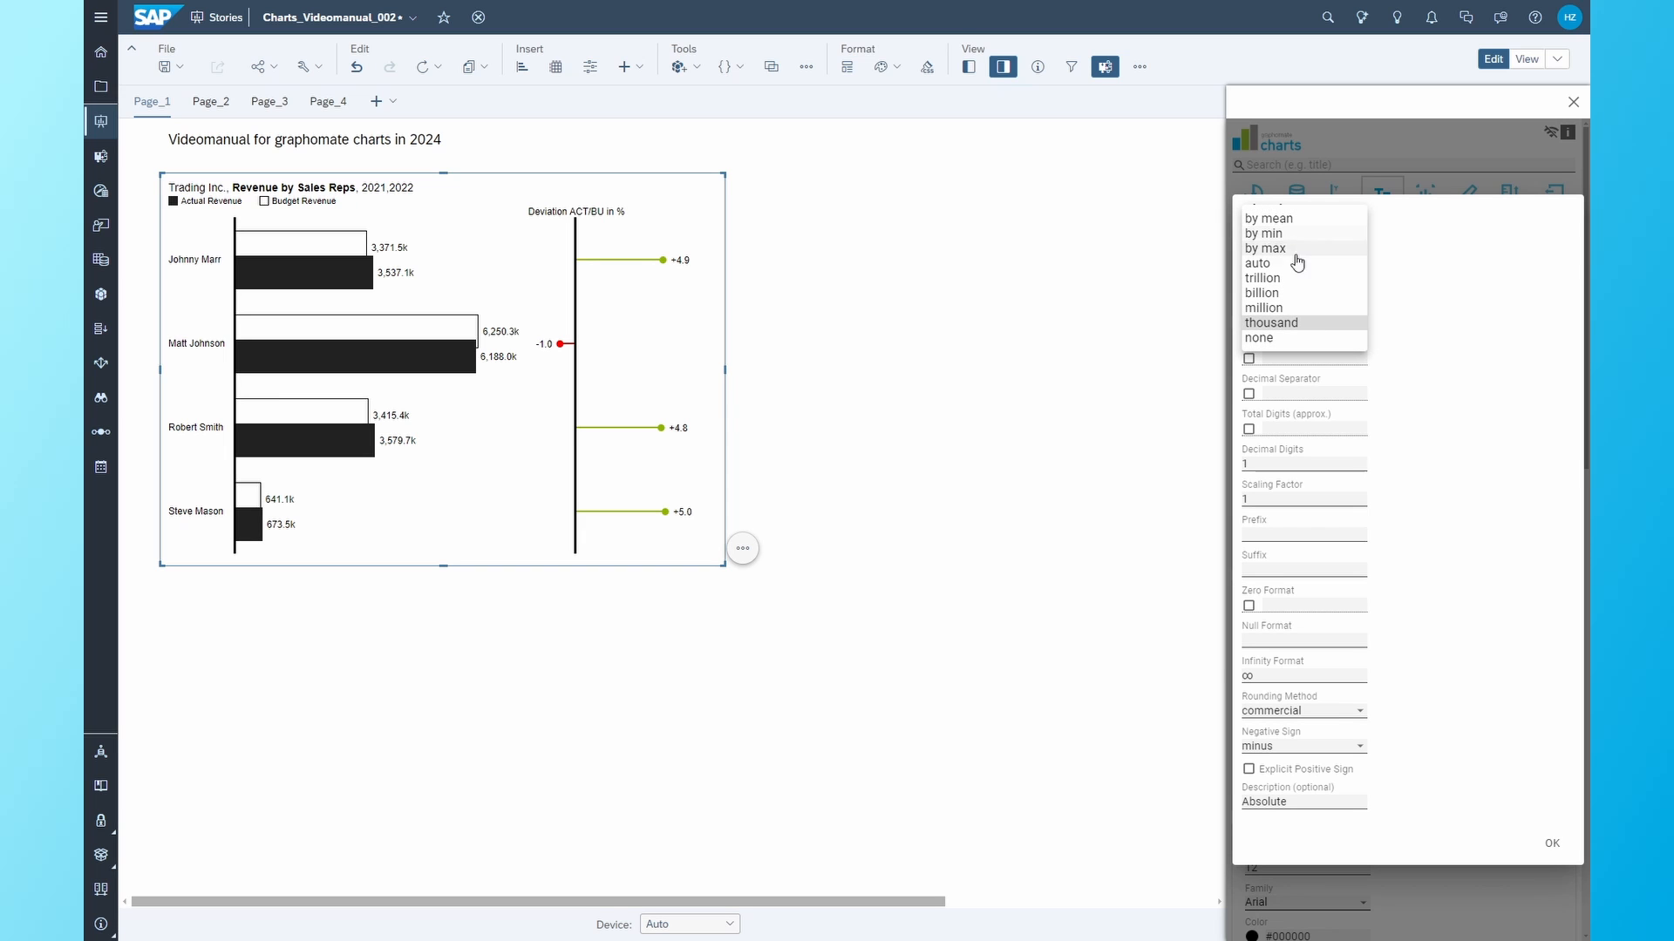
click(1296, 311)
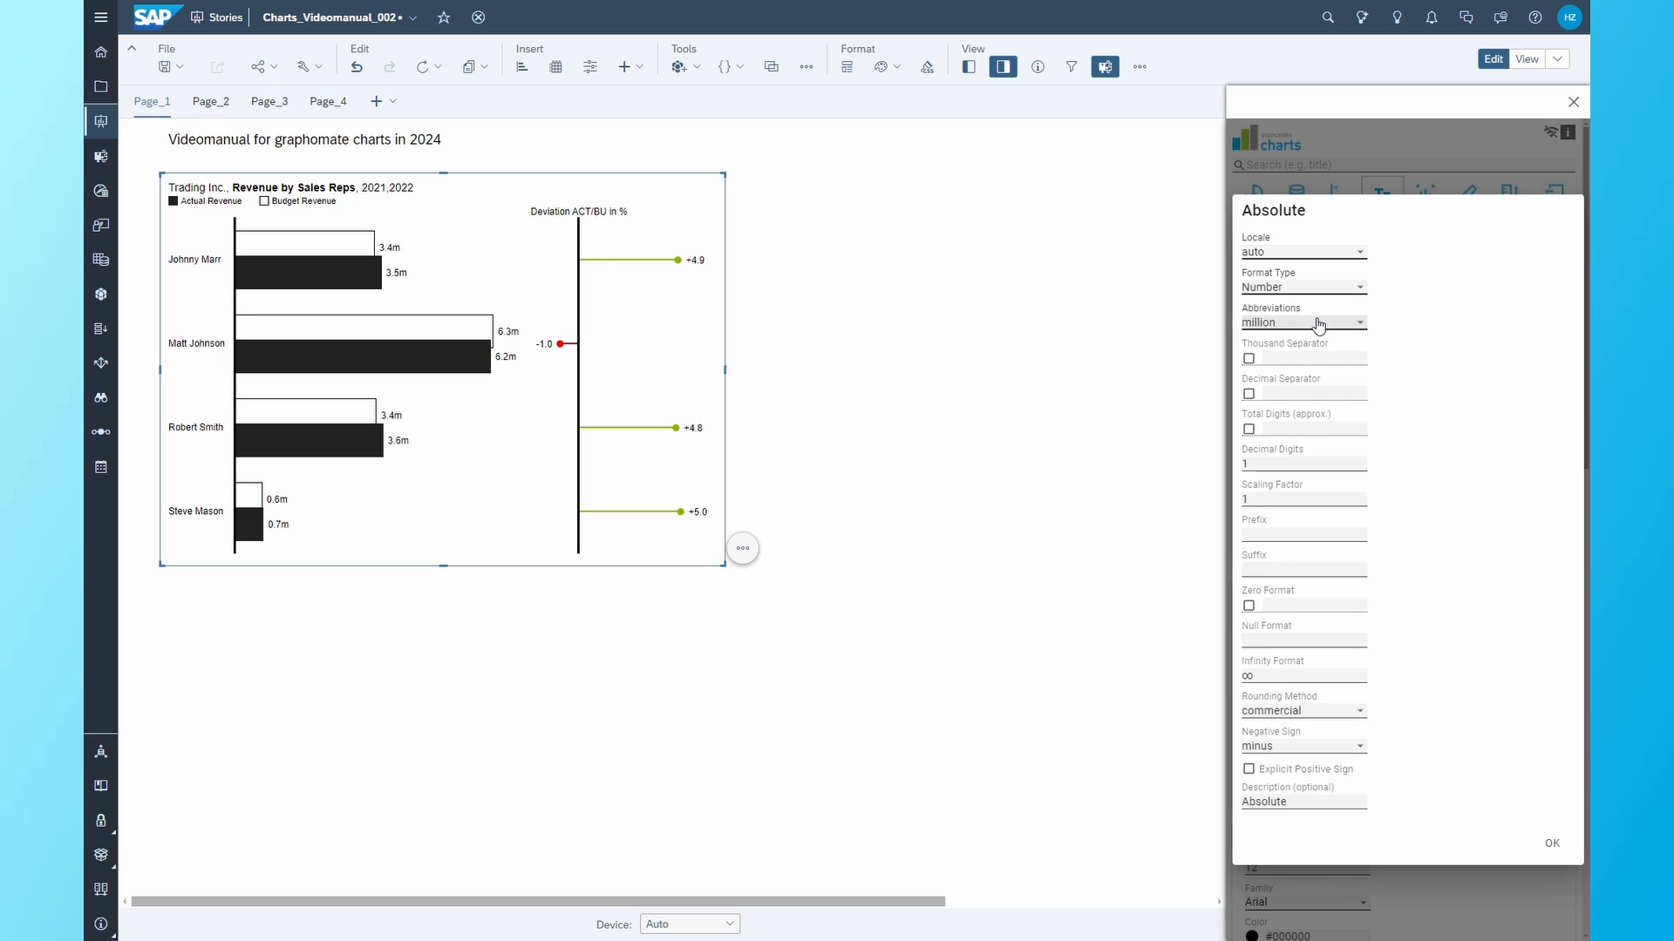
click(1316, 325)
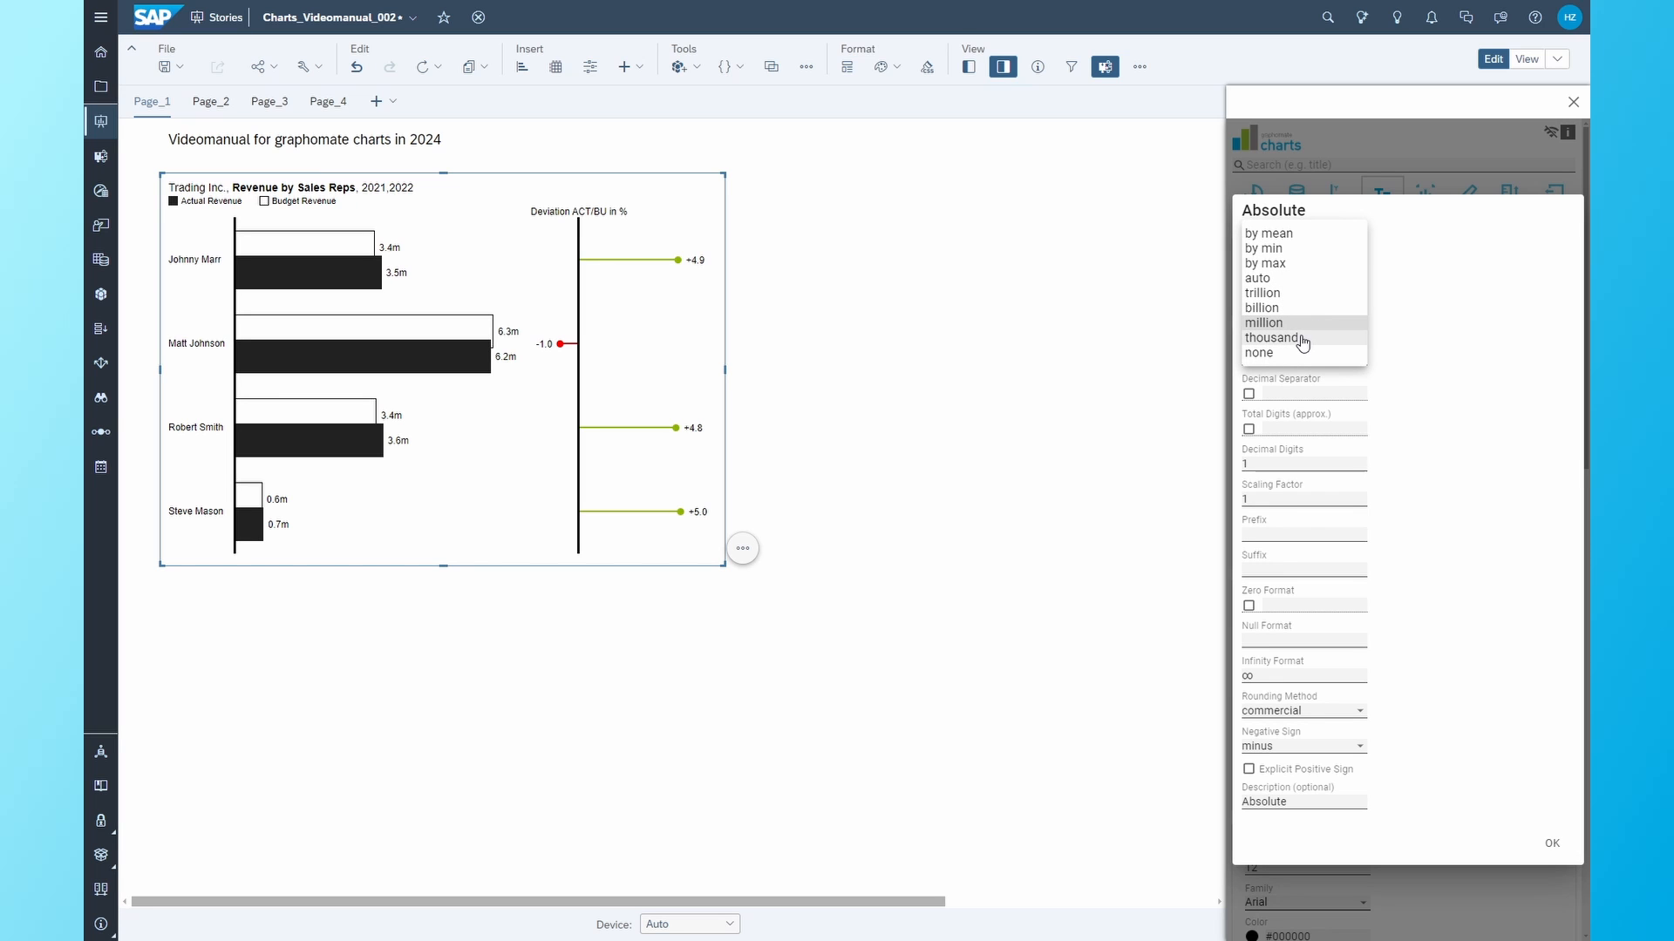
click(1301, 338)
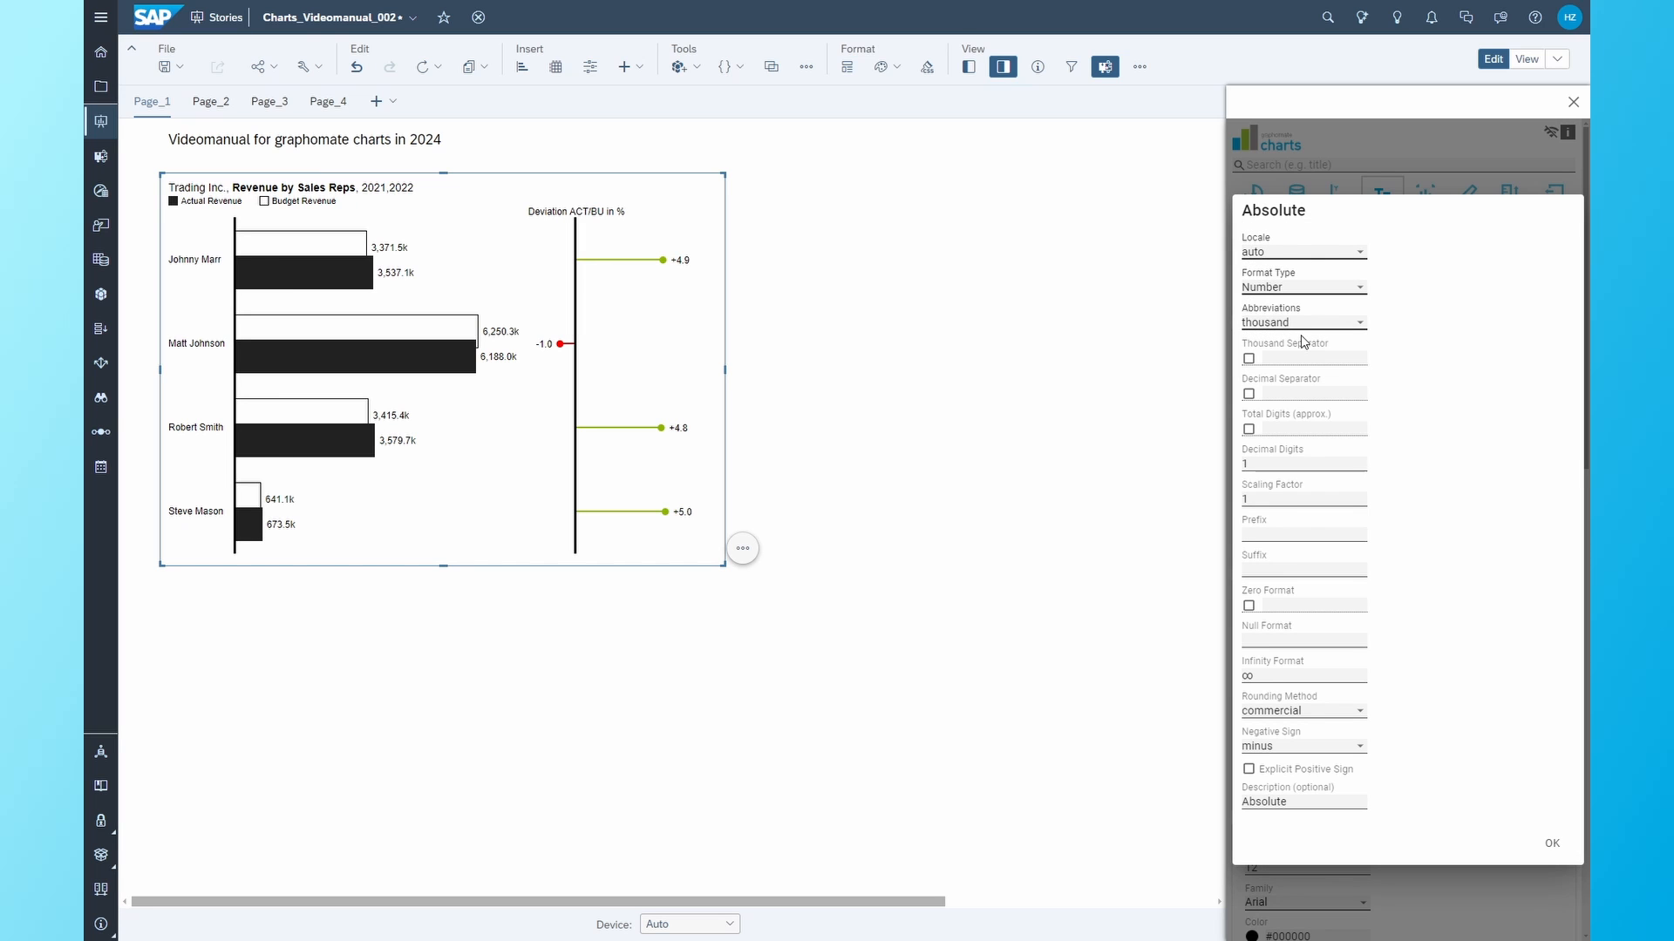
- Enable a custom space as thousand separator and a custom "." as decimal separator in the Absolute format
click(1250, 360)
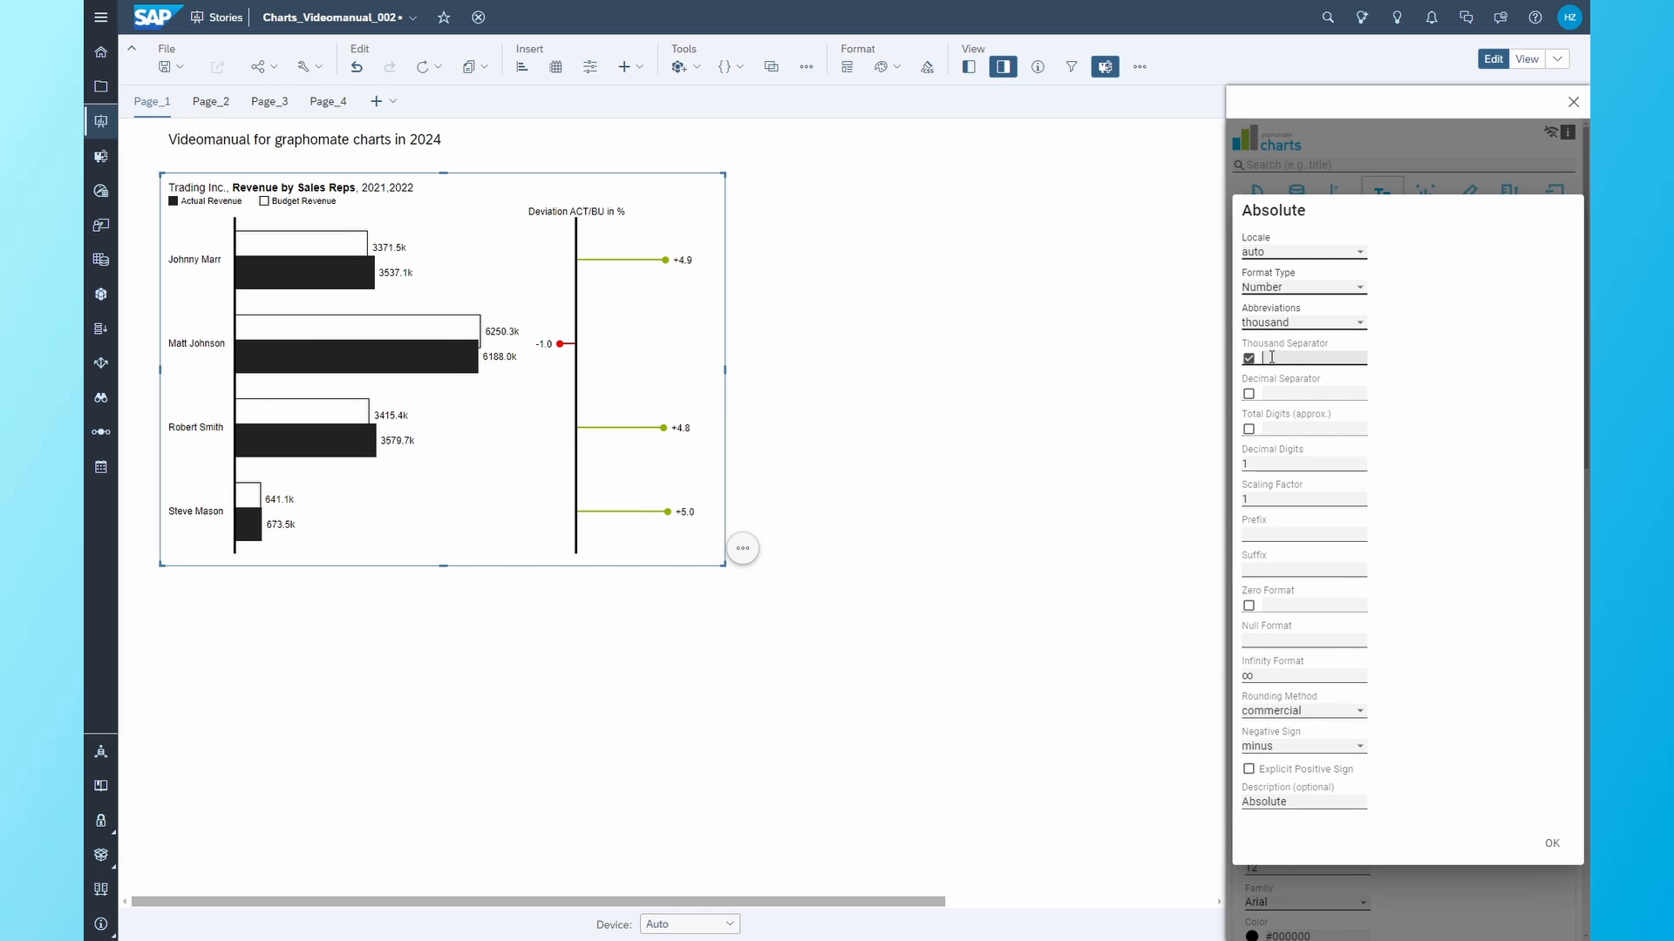
click(1390, 367)
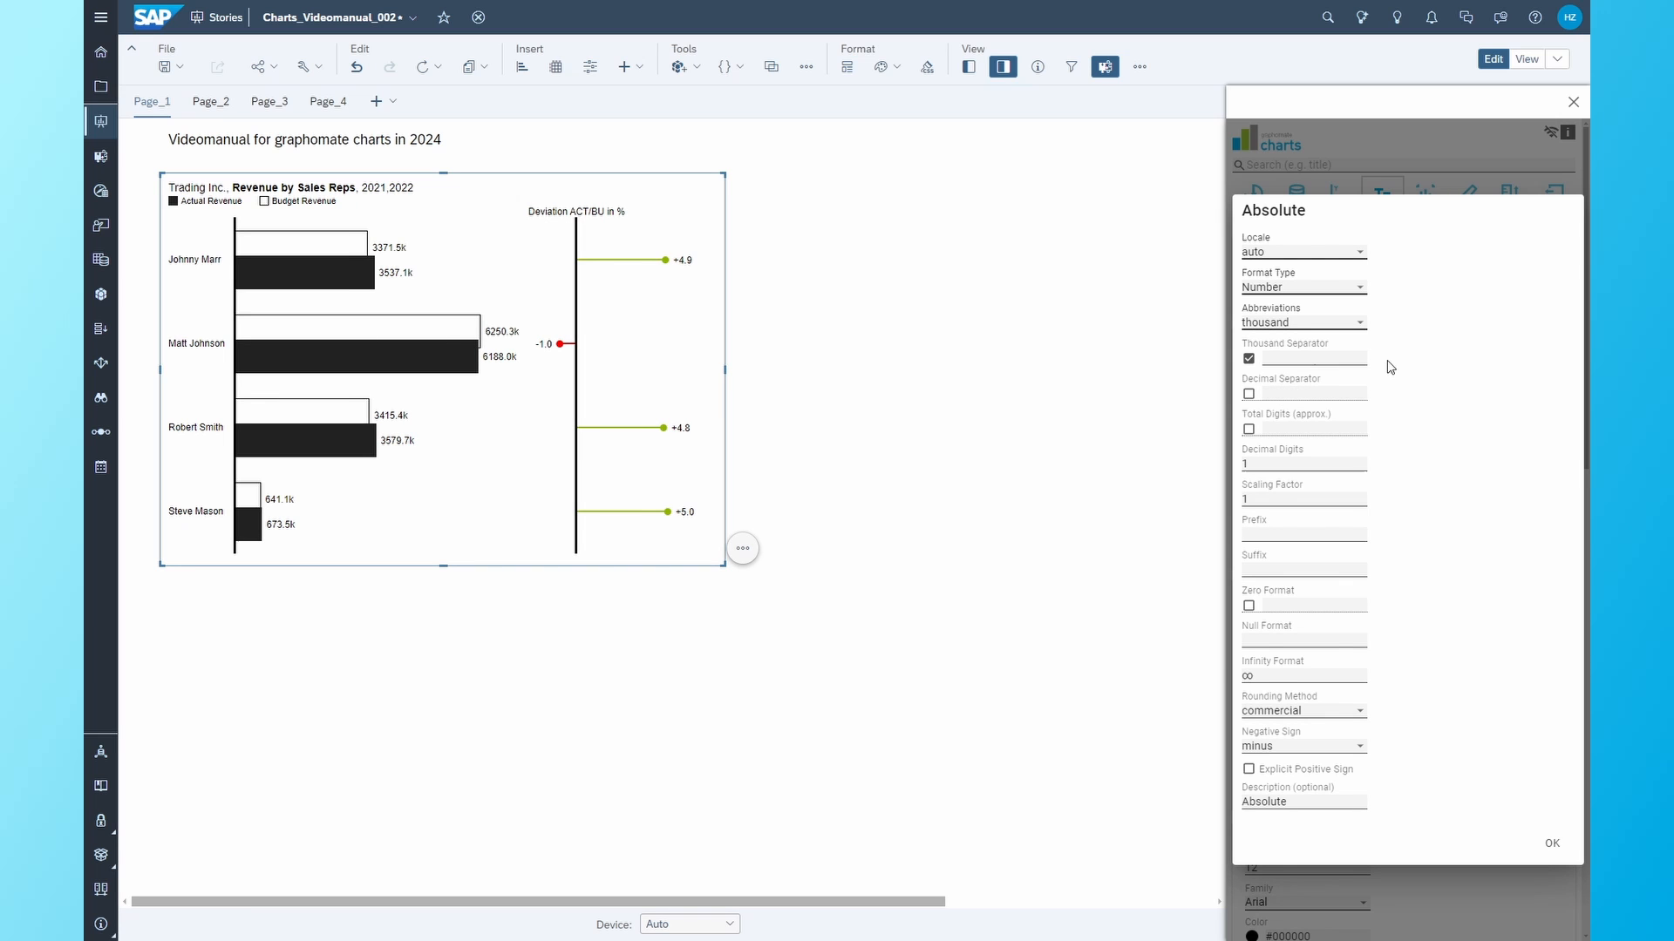
click(1250, 394)
click(1282, 394)
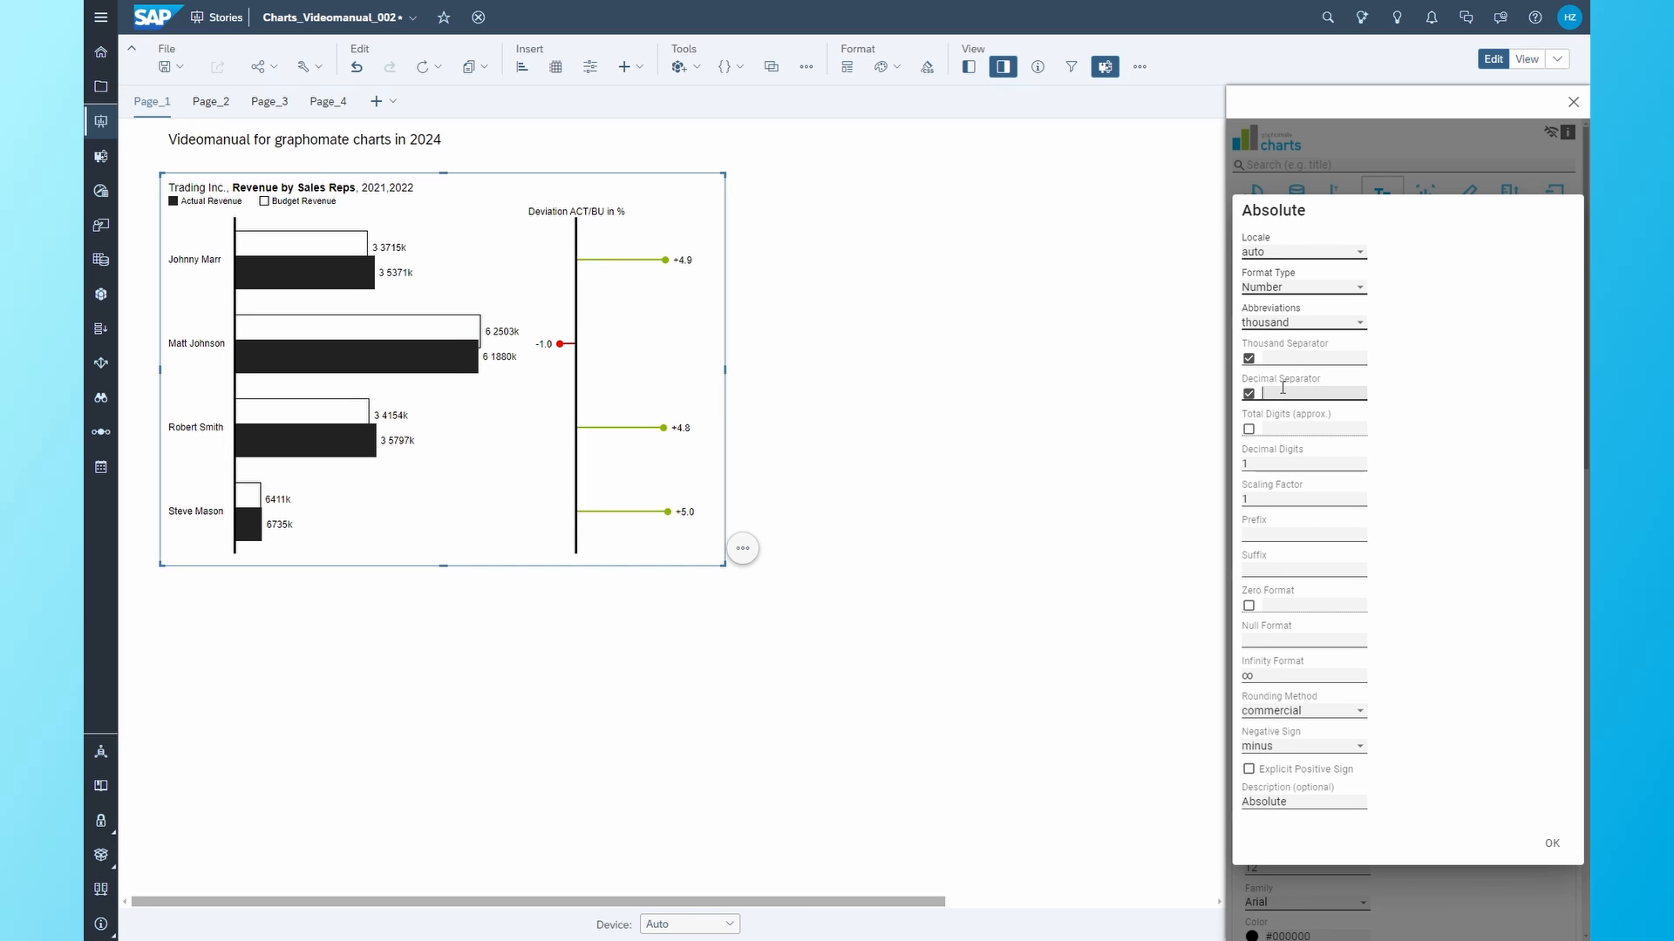
text(.)
click(1441, 396)
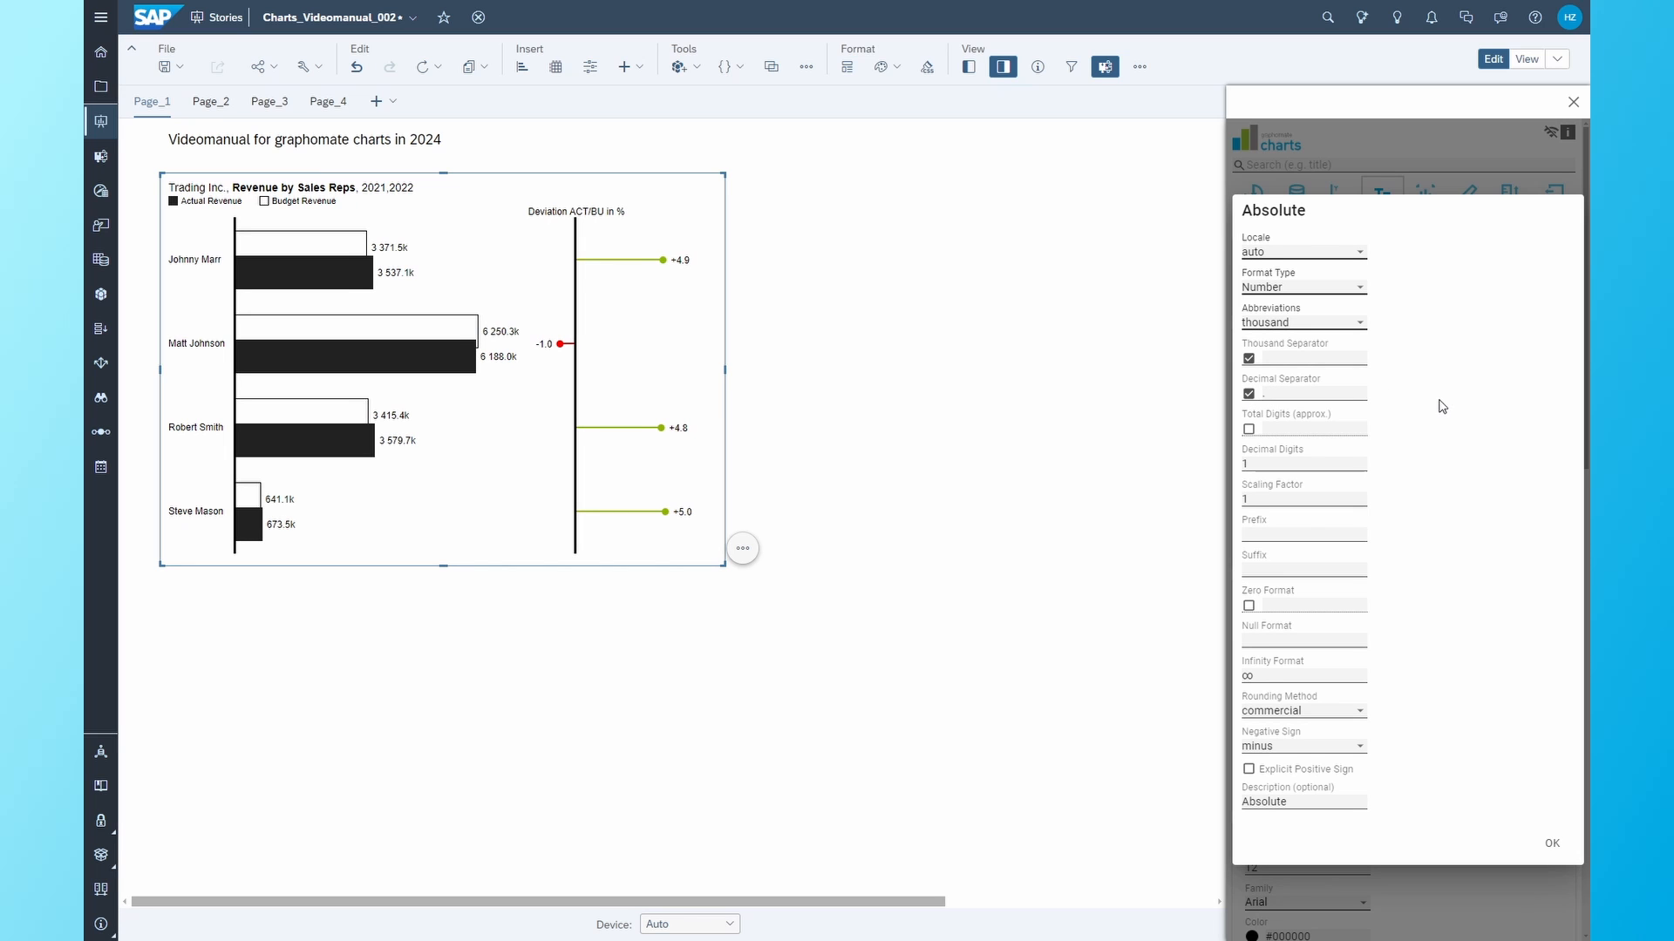
- Try a total digits limit of 4, switch the limit off again, and set the decimal digits to 2
click(1249, 428)
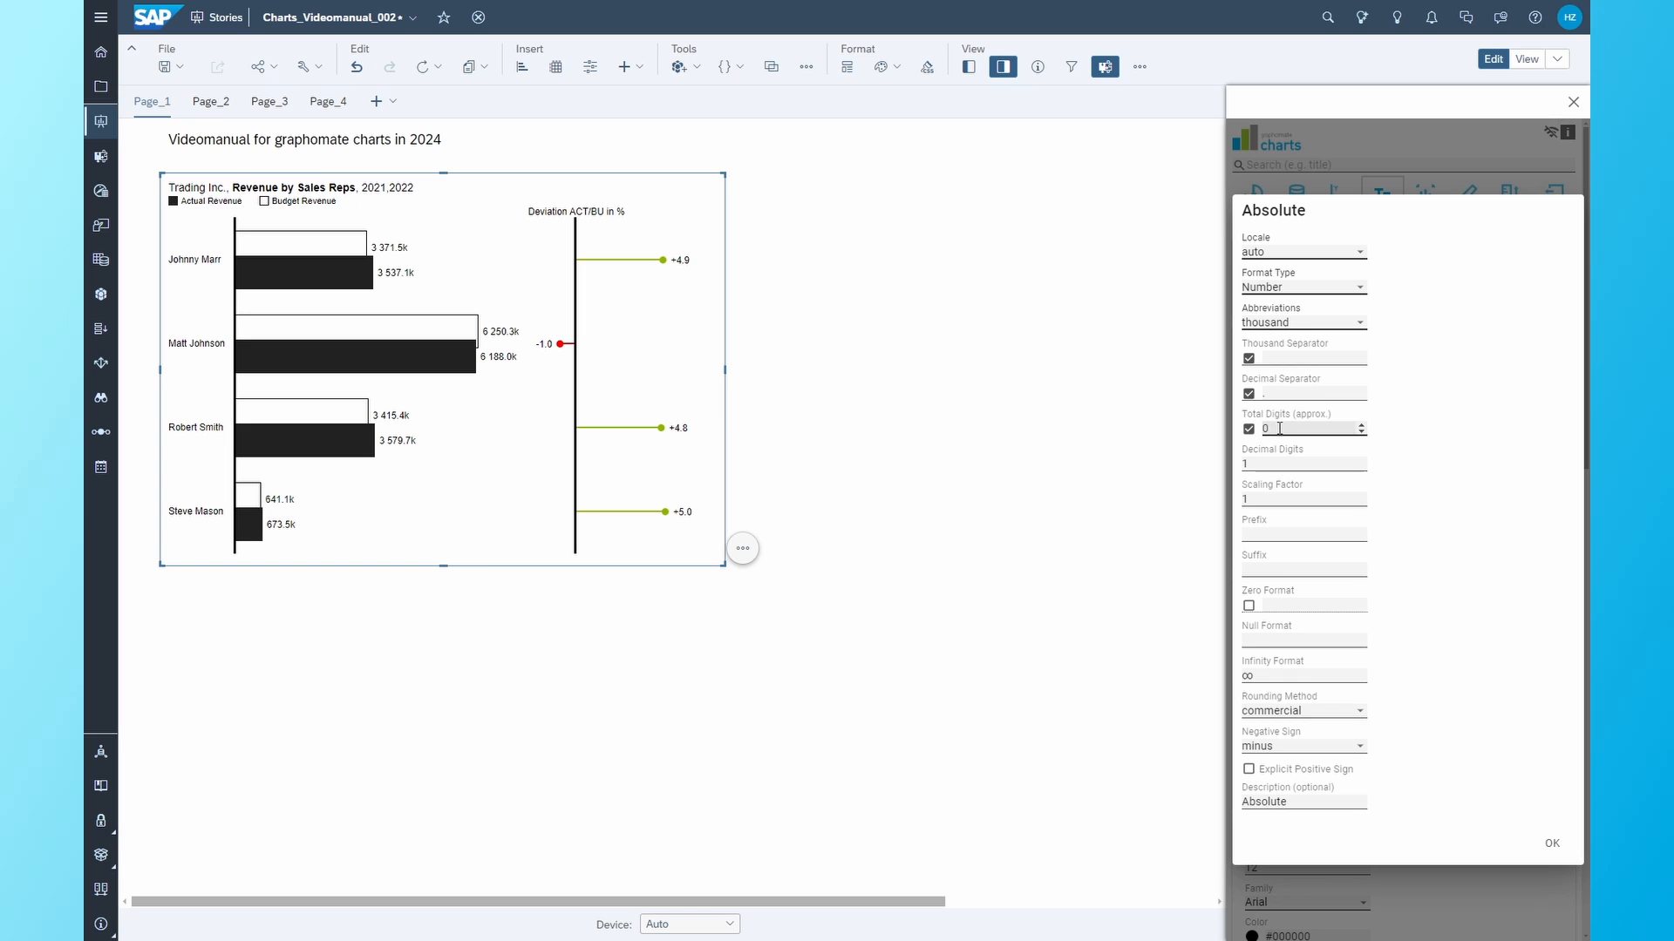
drag(1269, 428, 1254, 422)
text(4)
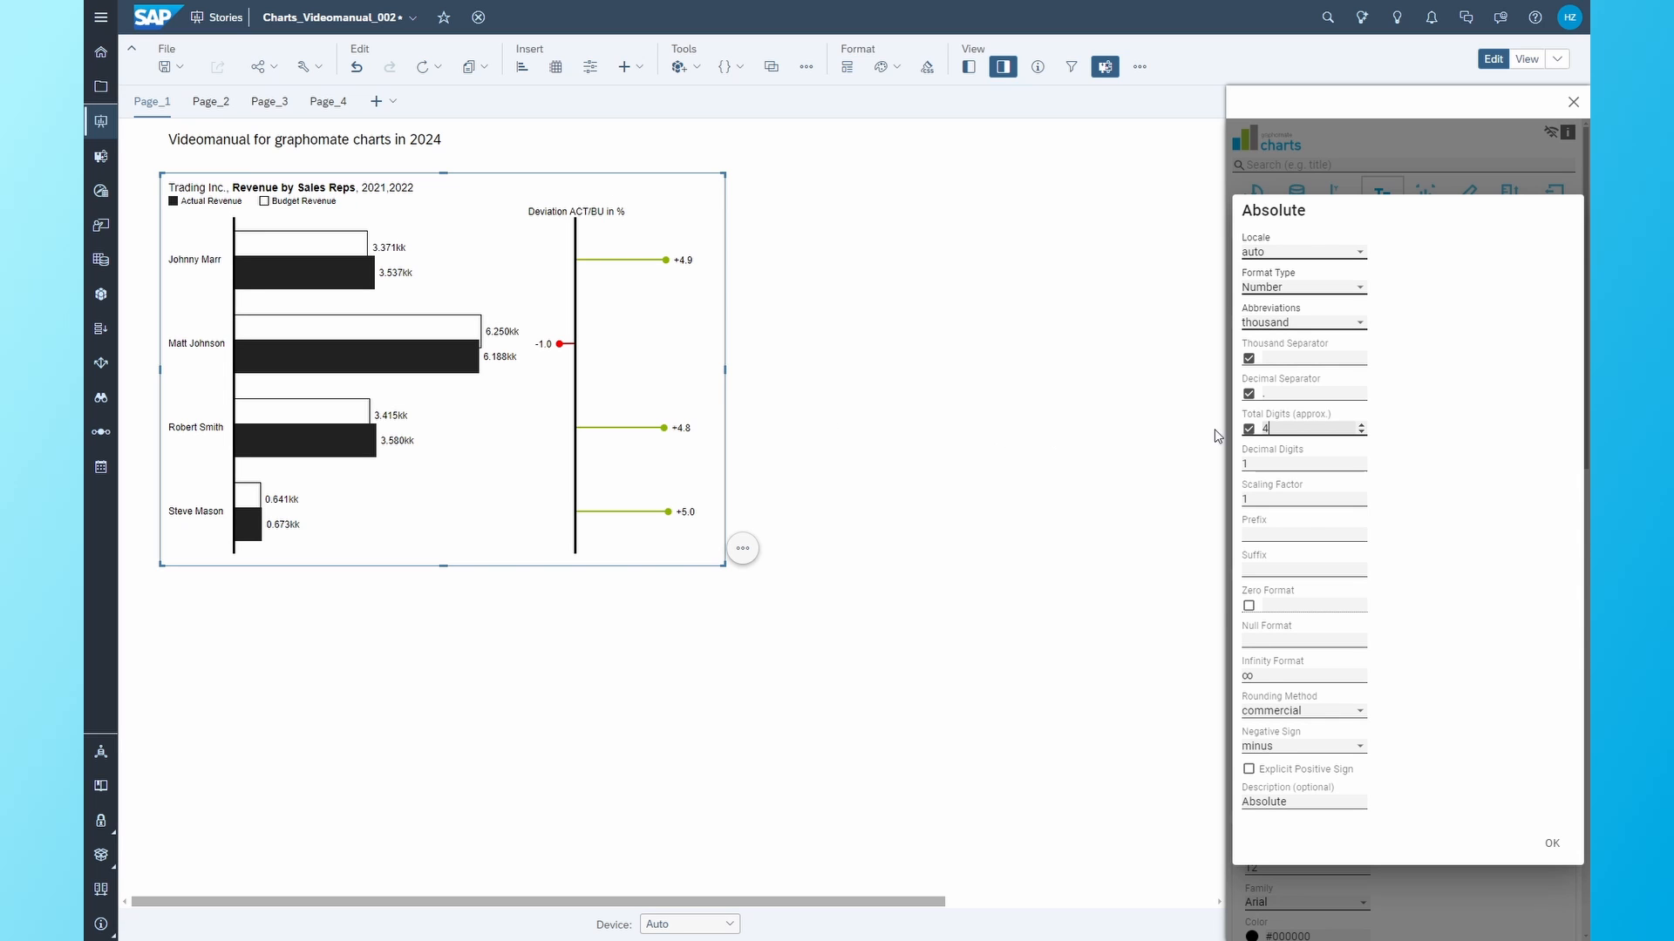
click(1249, 430)
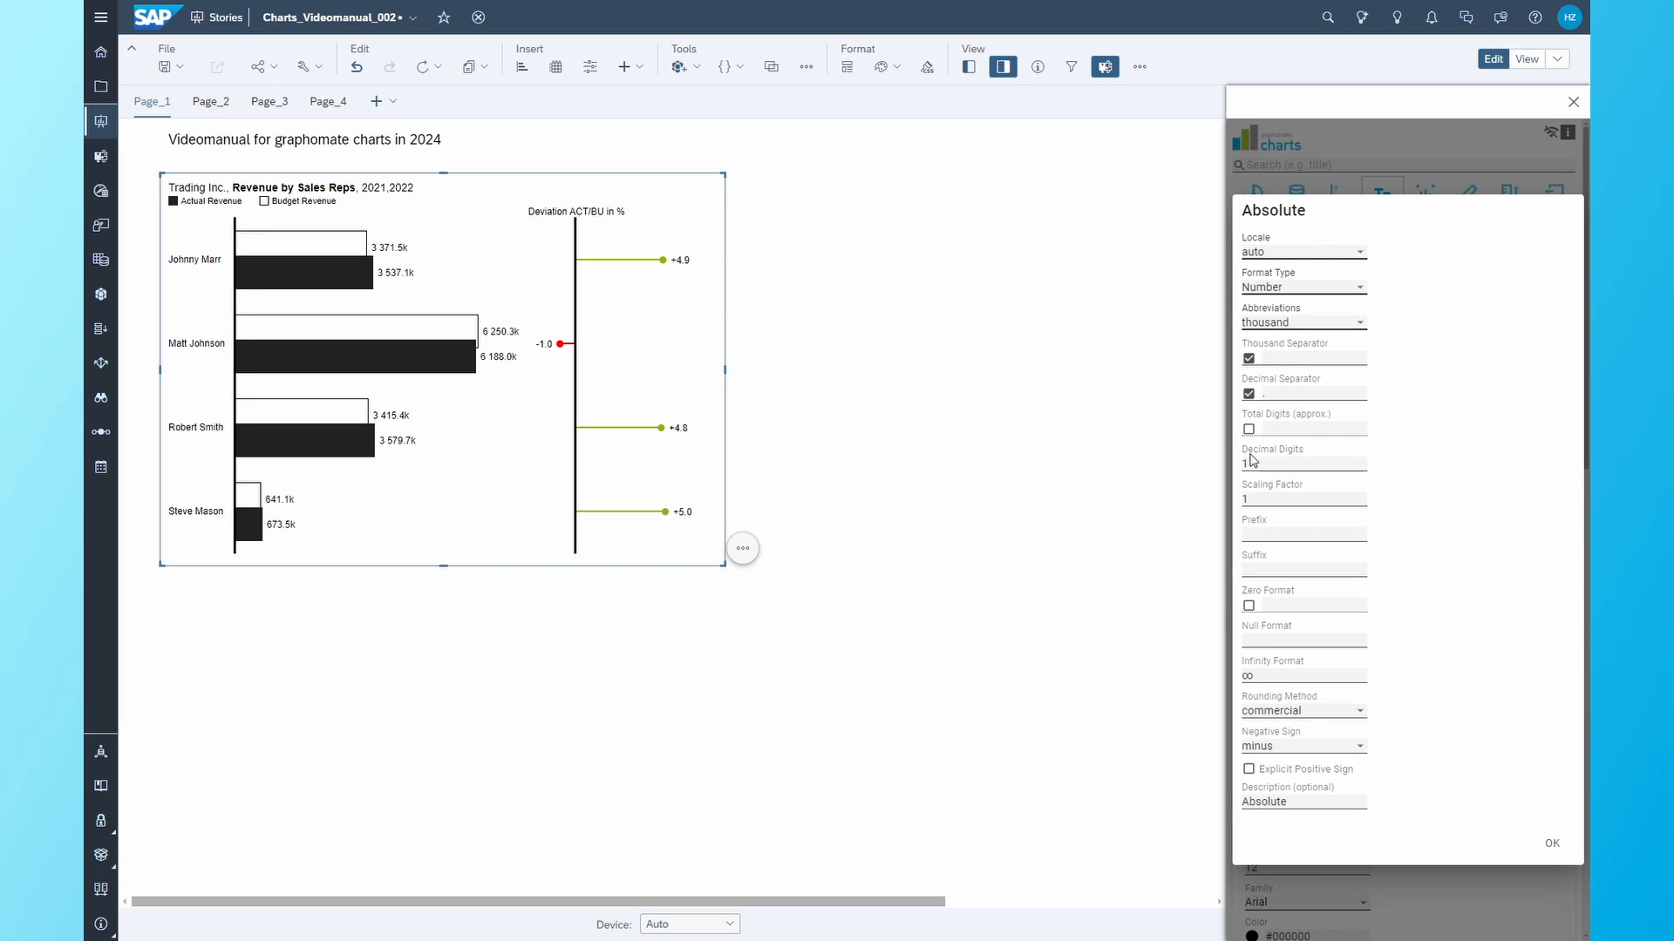
double_click(1247, 464)
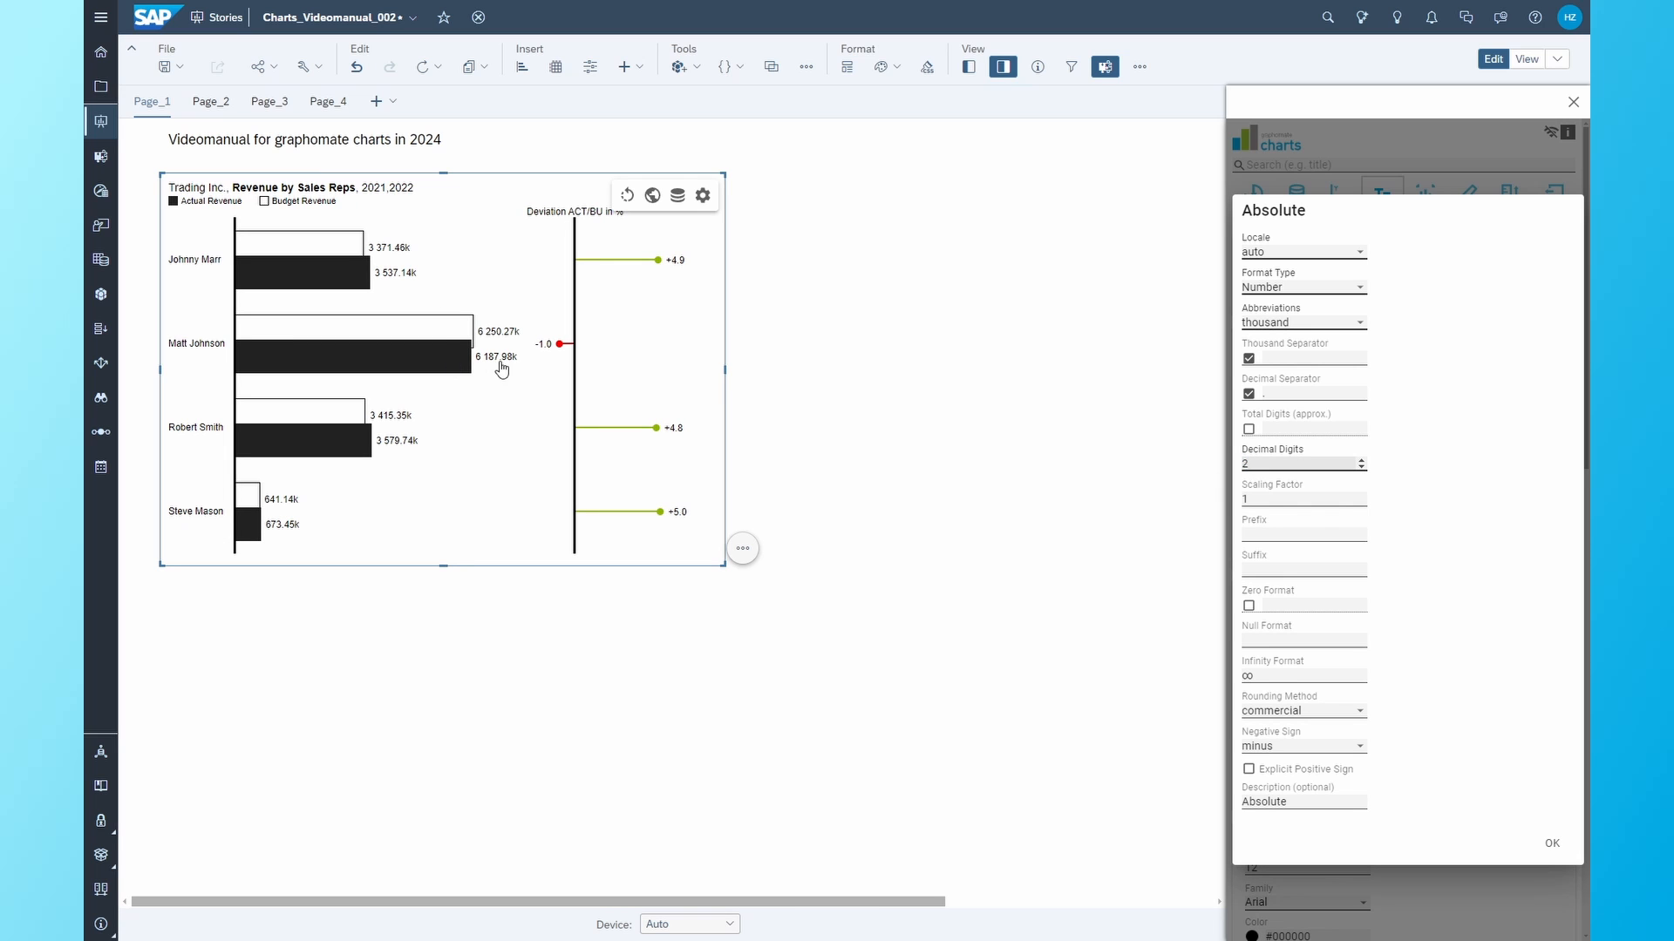
- Try a scaling factor of 100 for the Absolute format and return it to 1
click(1264, 501)
text(00)
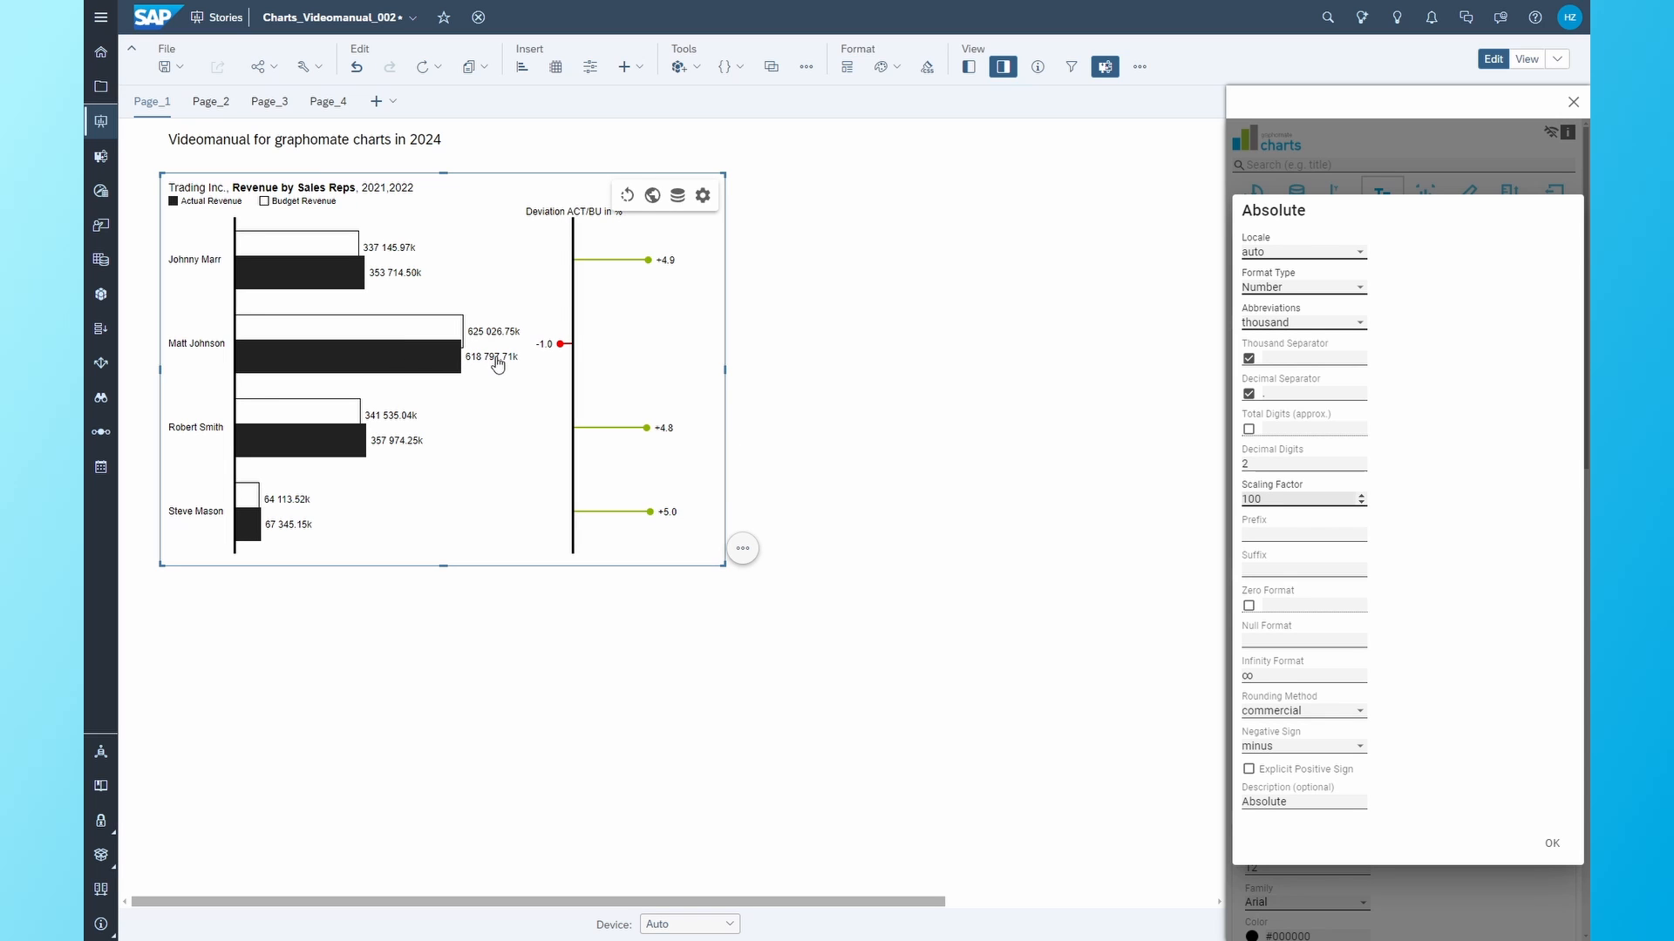
drag(1285, 499, 1238, 504)
text(1)
- Give the Absolute format the prefix p and the suffix s
click(1270, 533)
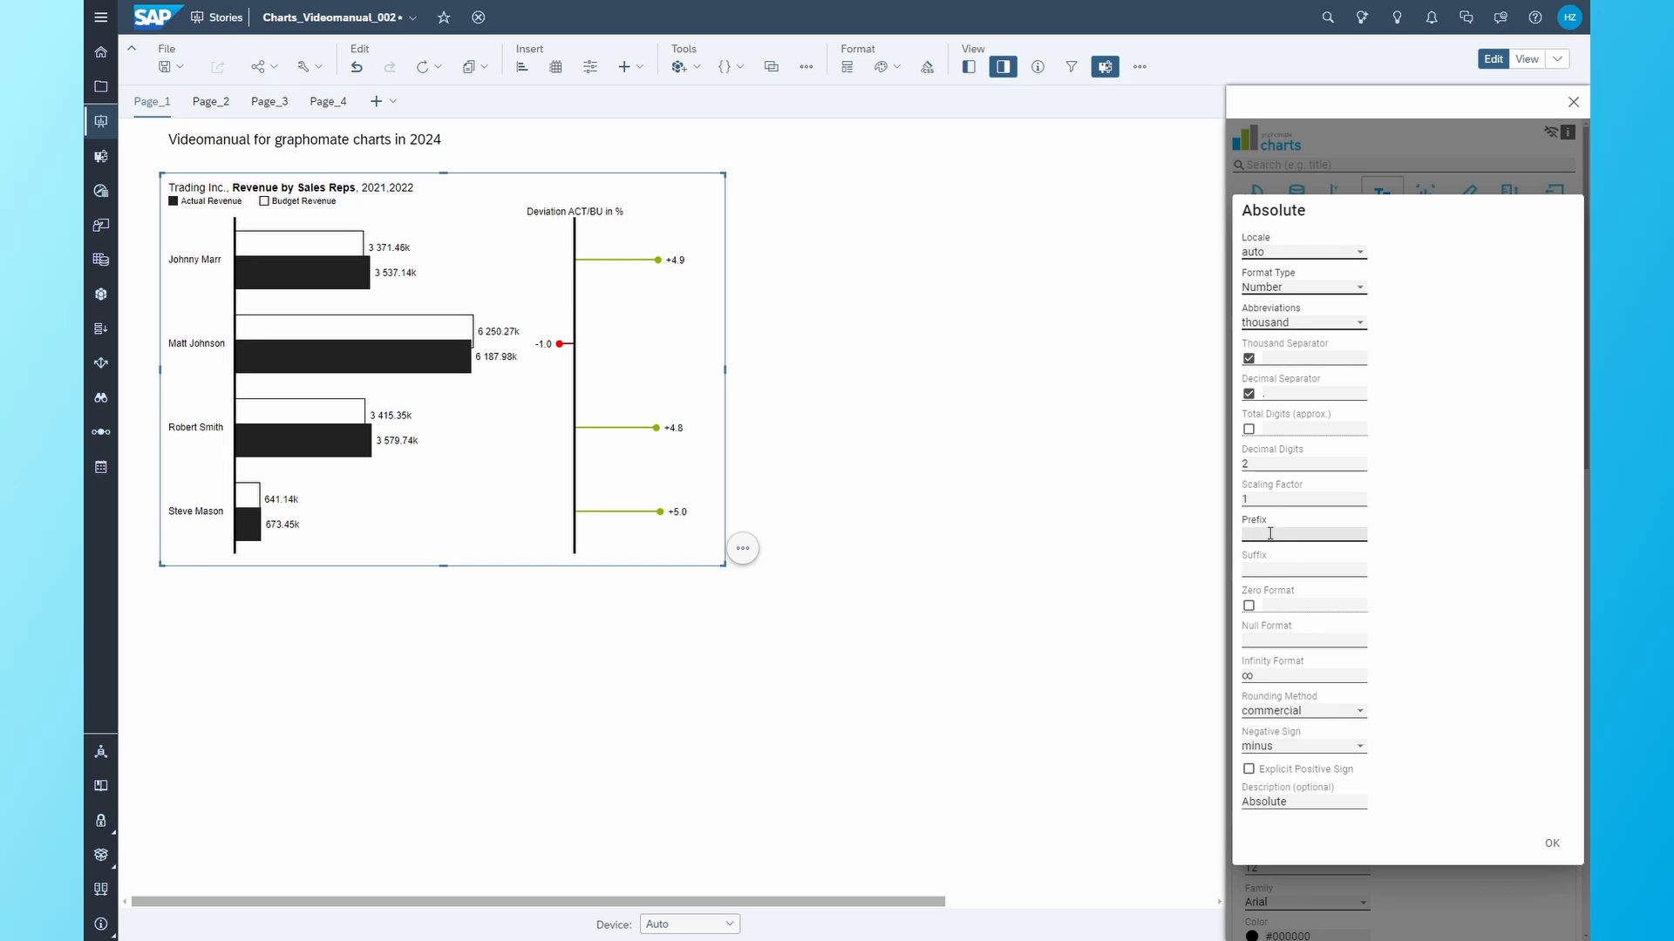
click(1325, 571)
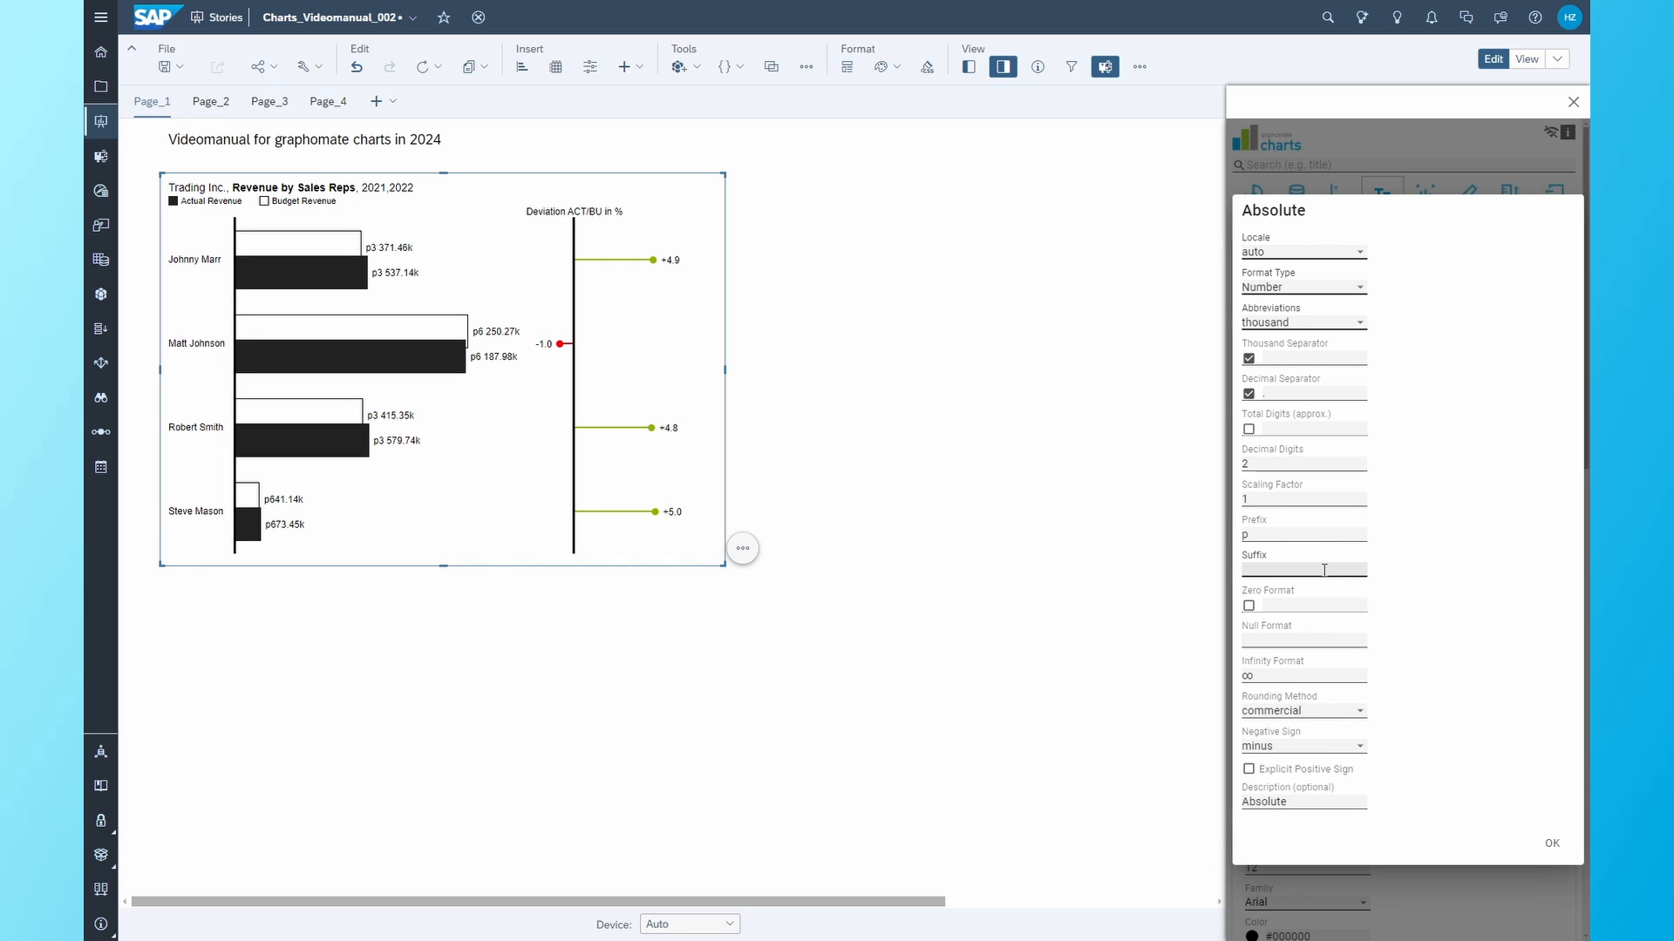
text(s)
click(1409, 581)
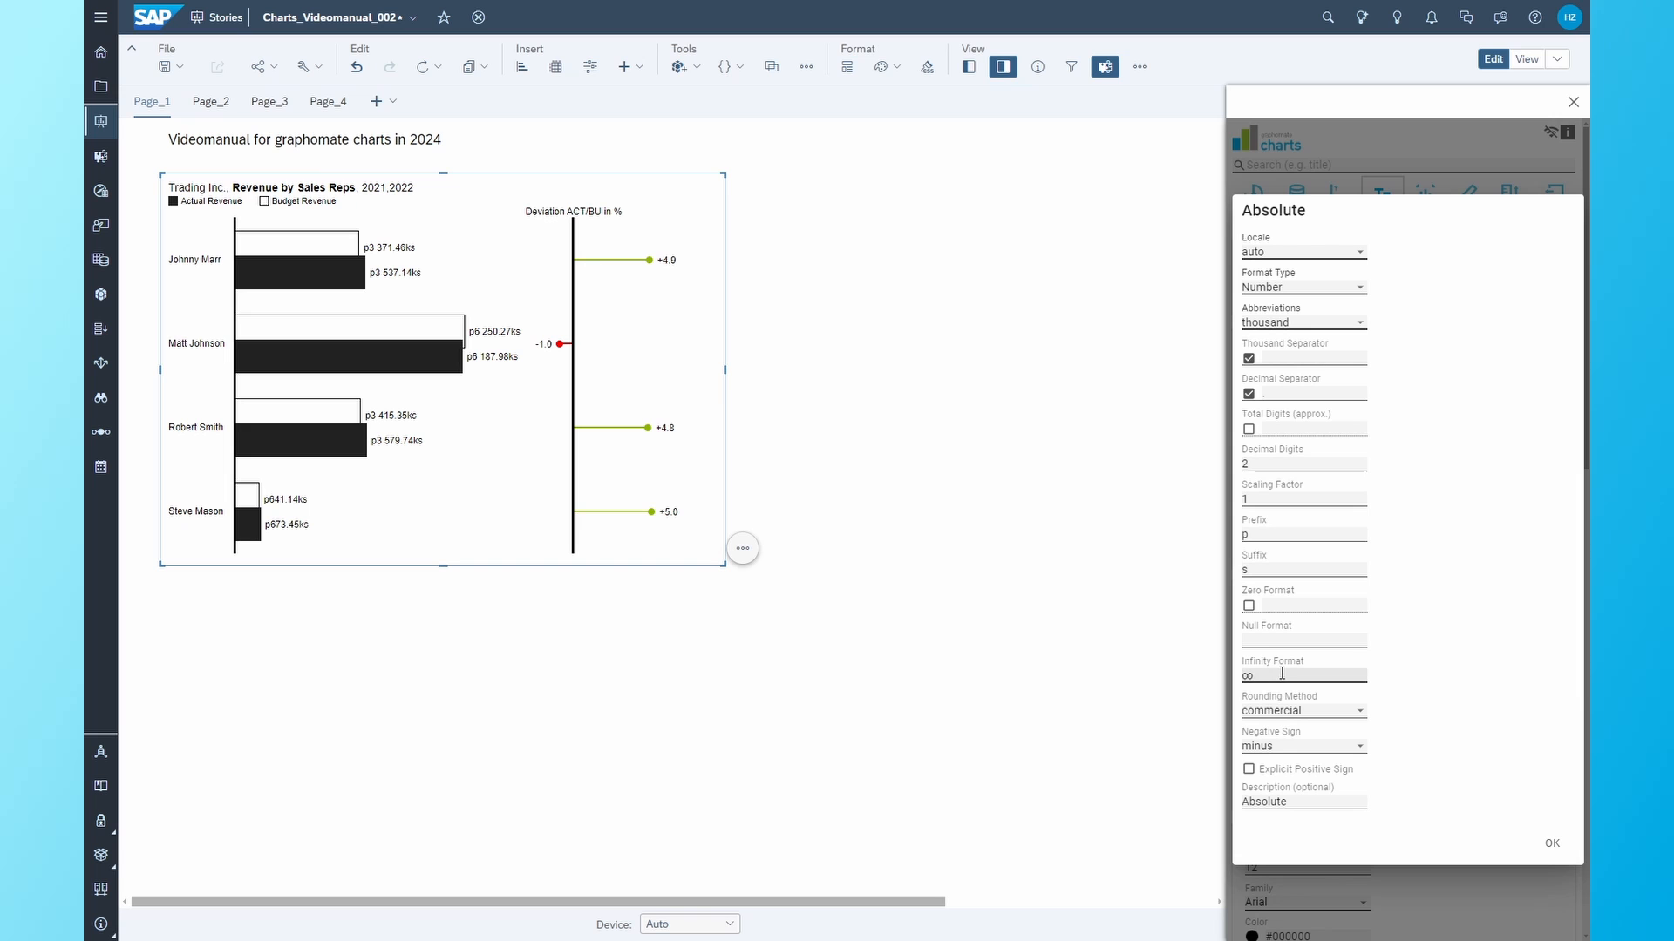
- Review the rounding methods keeping commercial, set the negative sign to none, and reopen the negative sign choices
click(1361, 714)
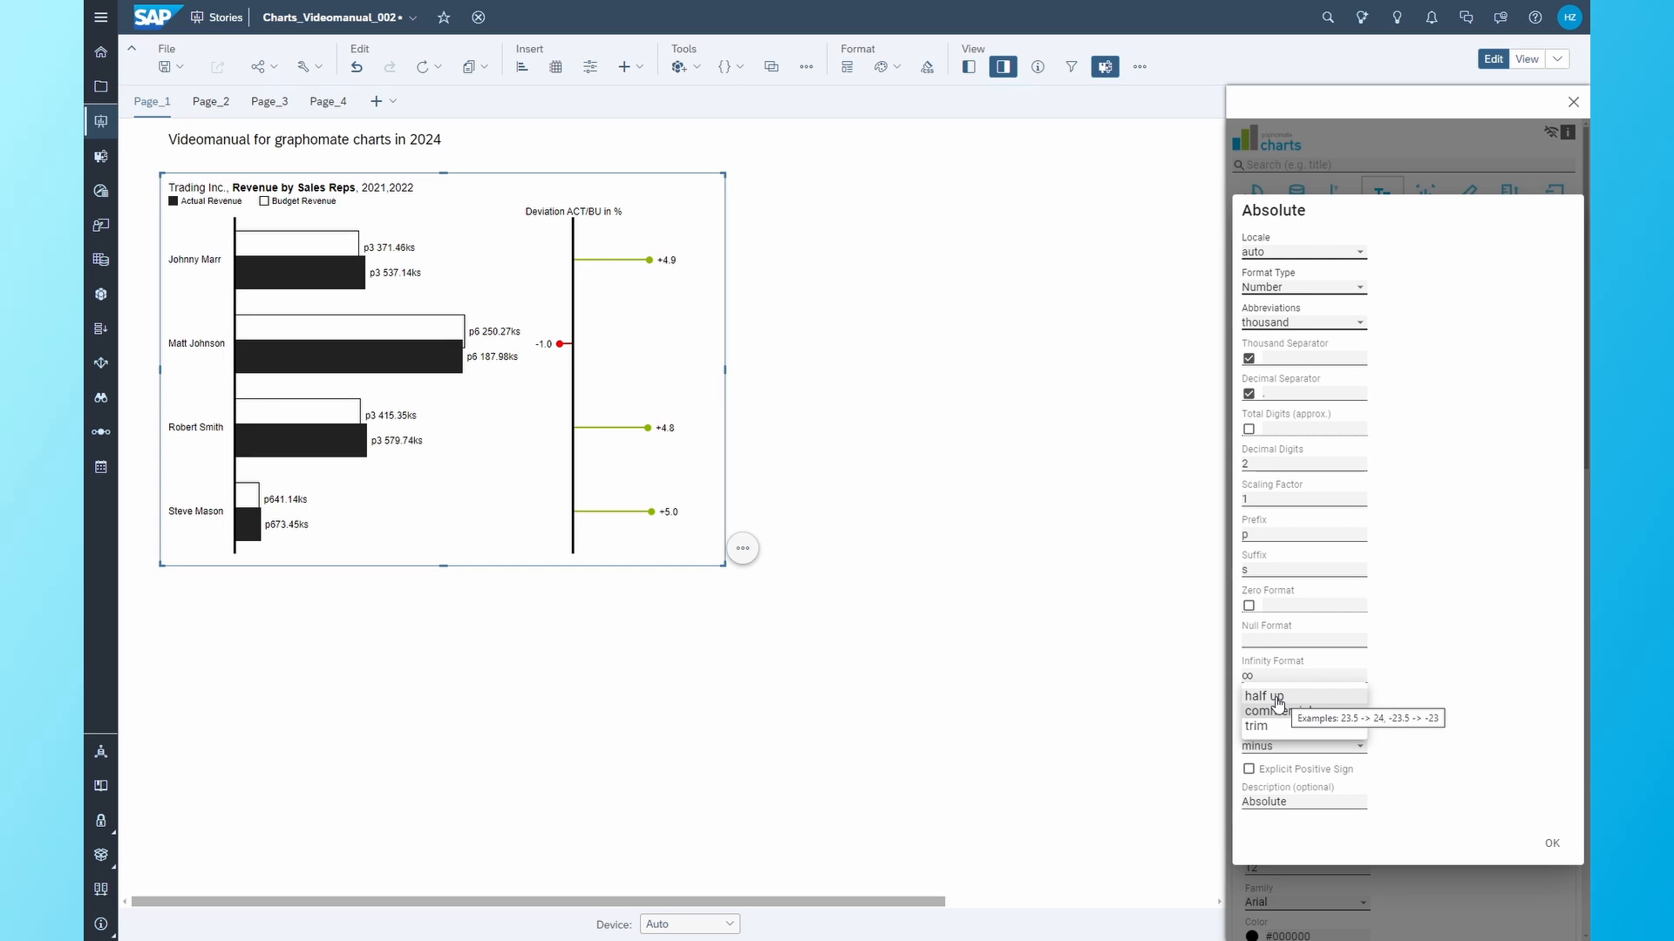
mouse_move(1272, 717)
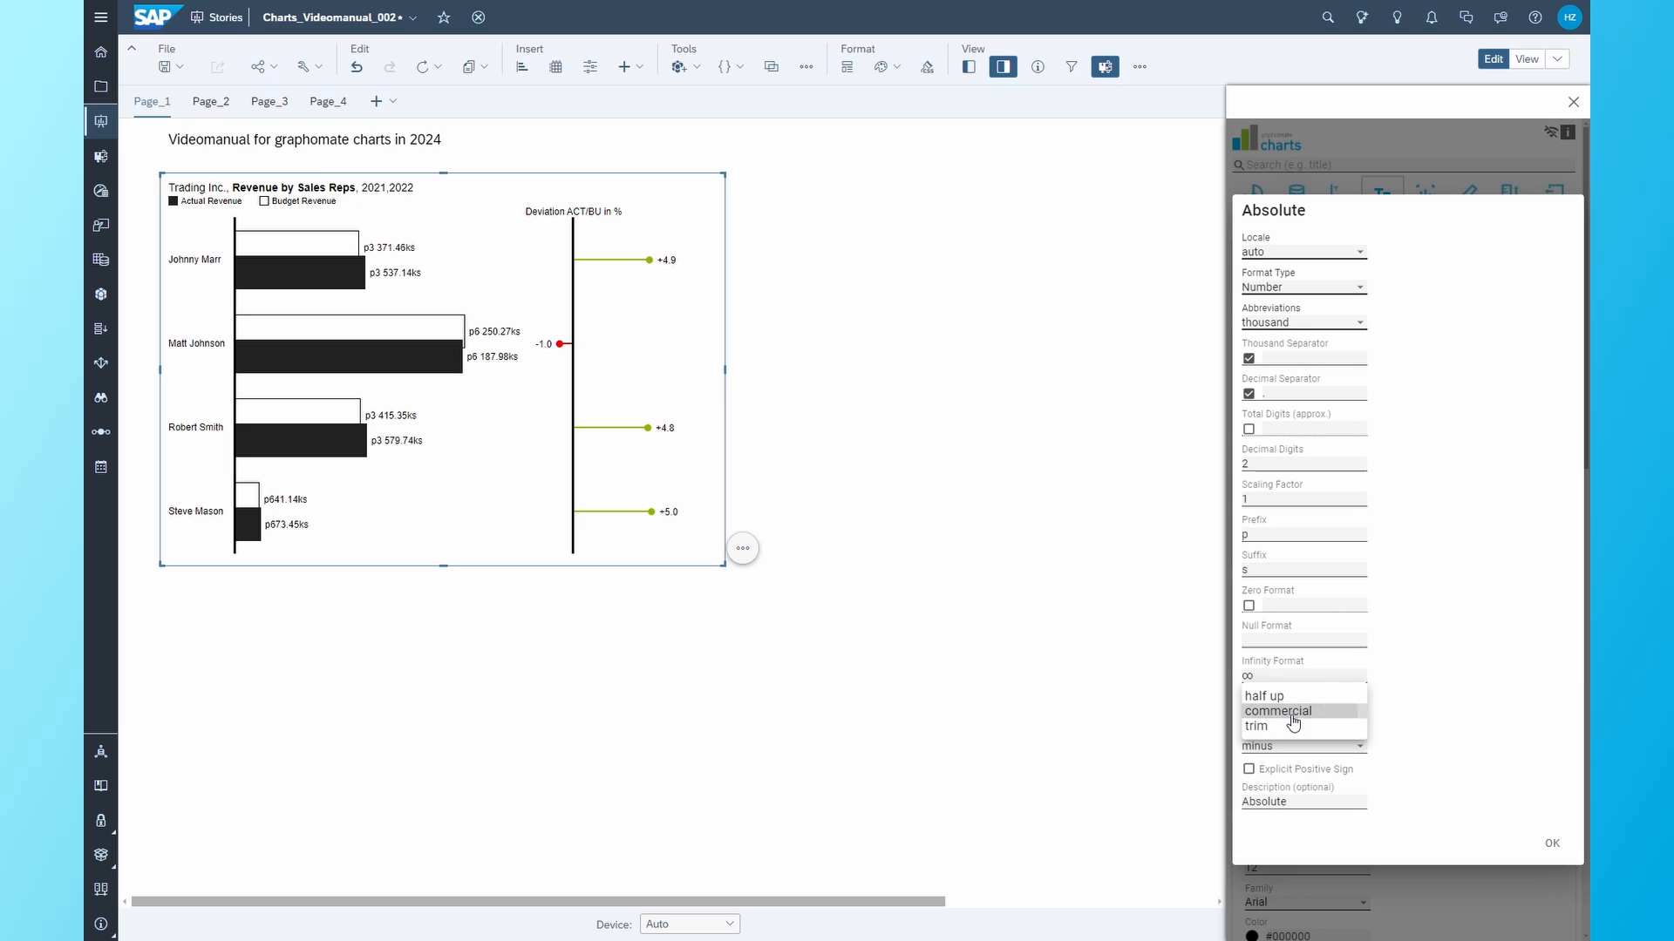
click(1290, 712)
click(1294, 752)
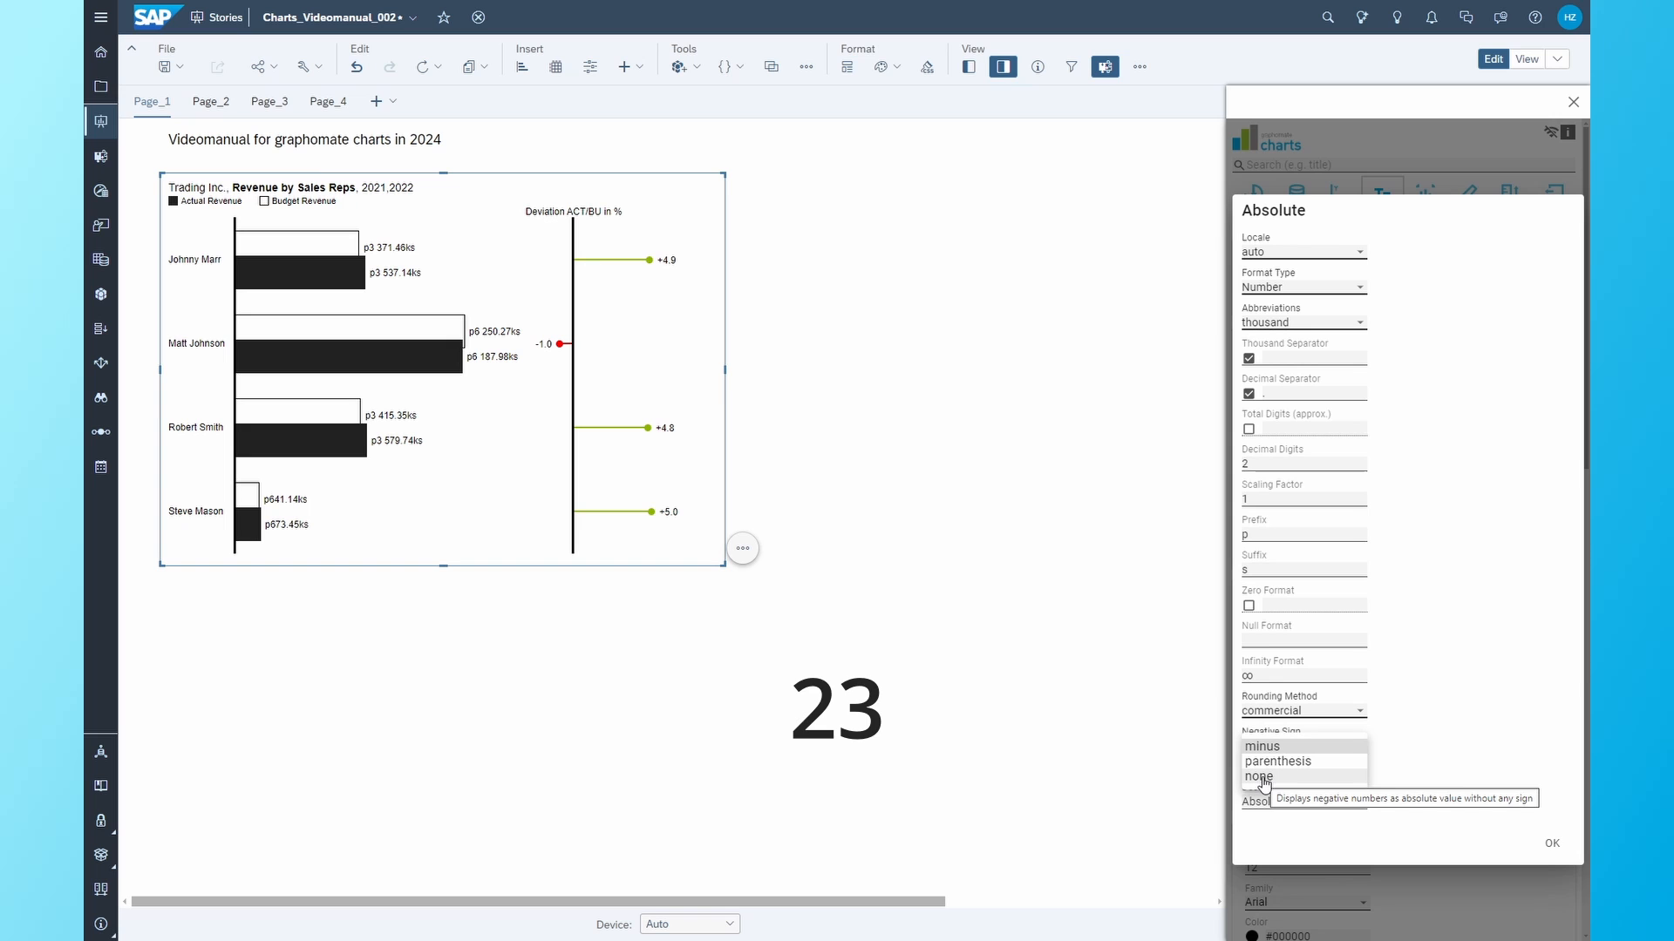
click(1261, 777)
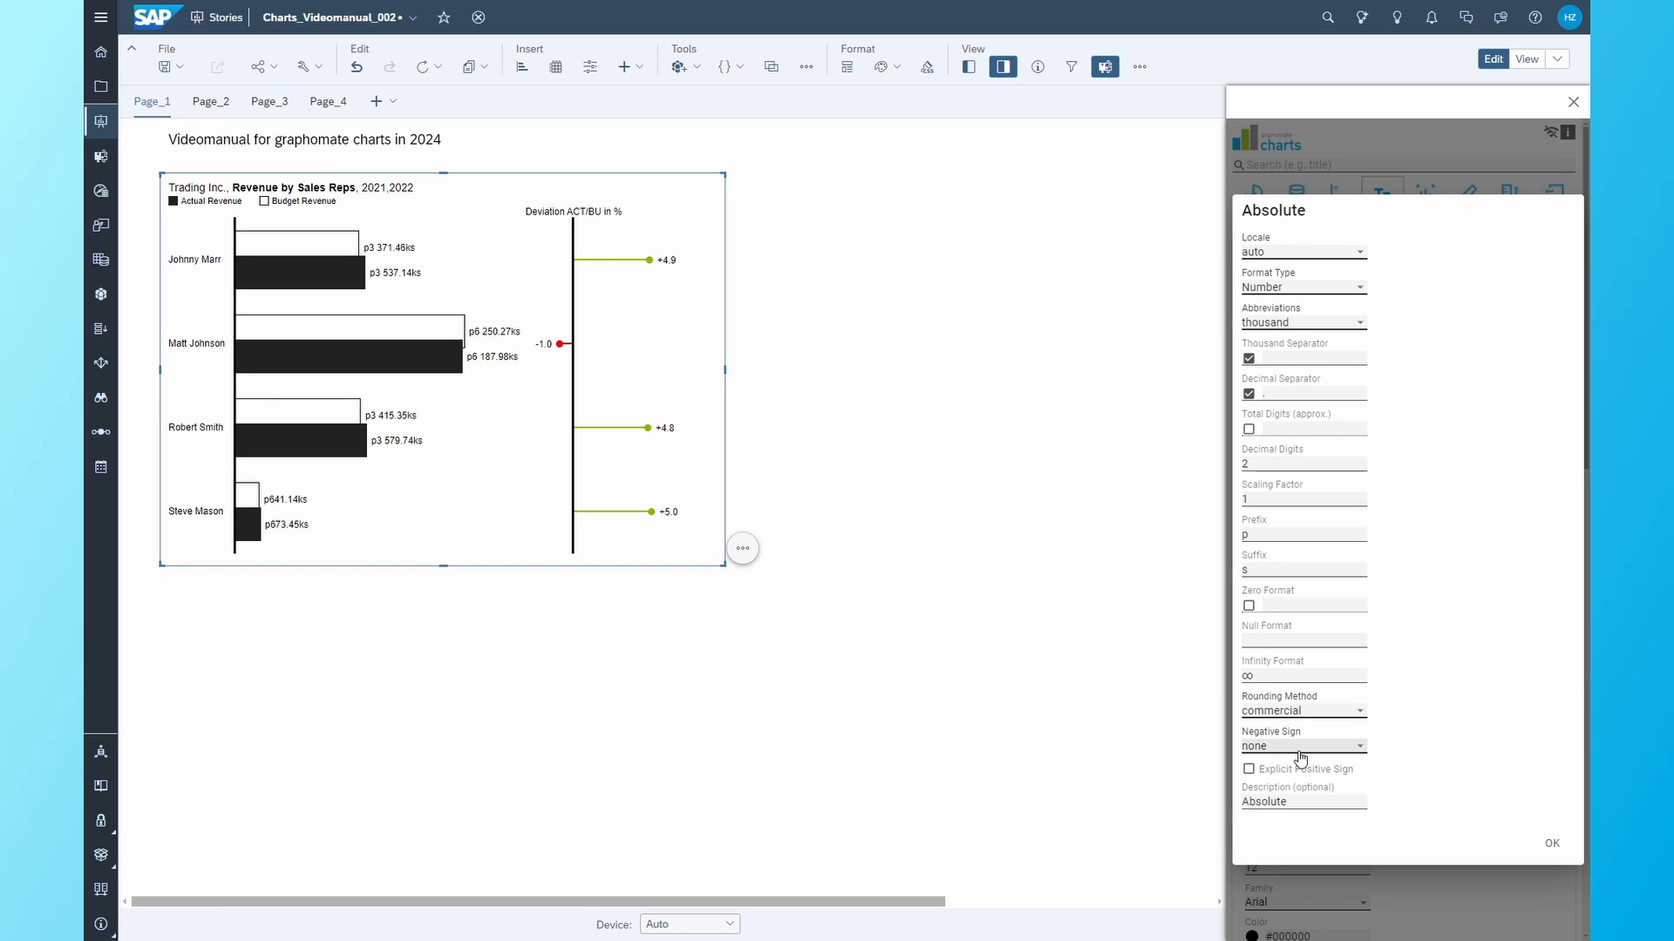
click(1300, 748)
click(1264, 768)
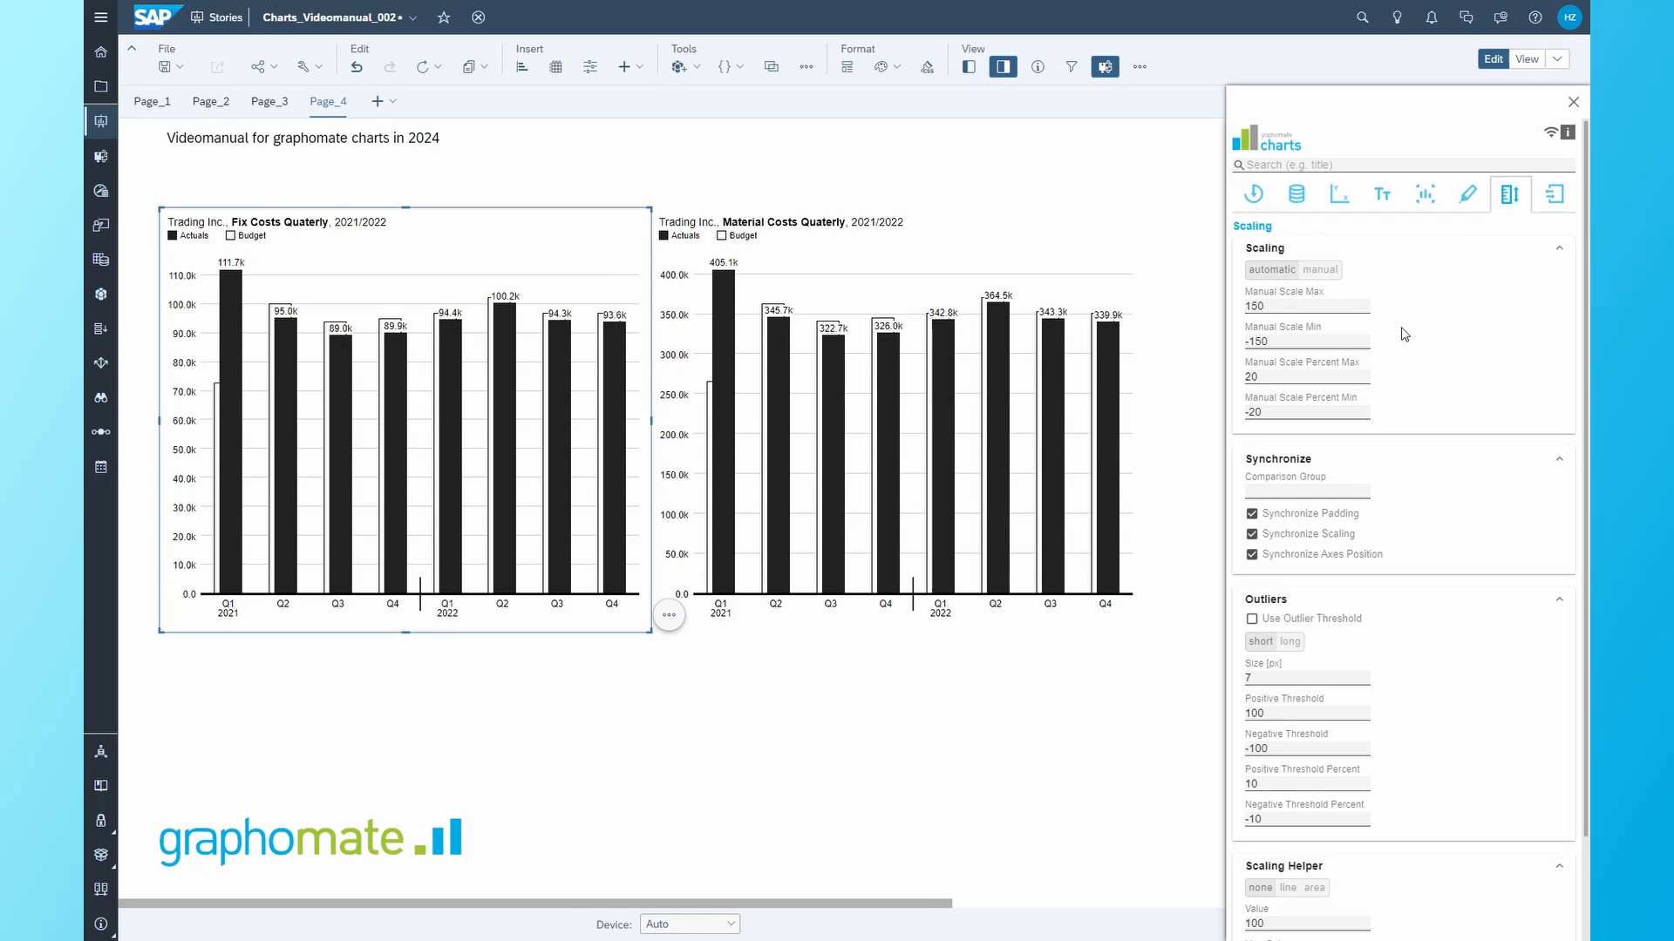
- Assign both the Fix Costs and the Material Costs chart to comparison group A
click(1289, 492)
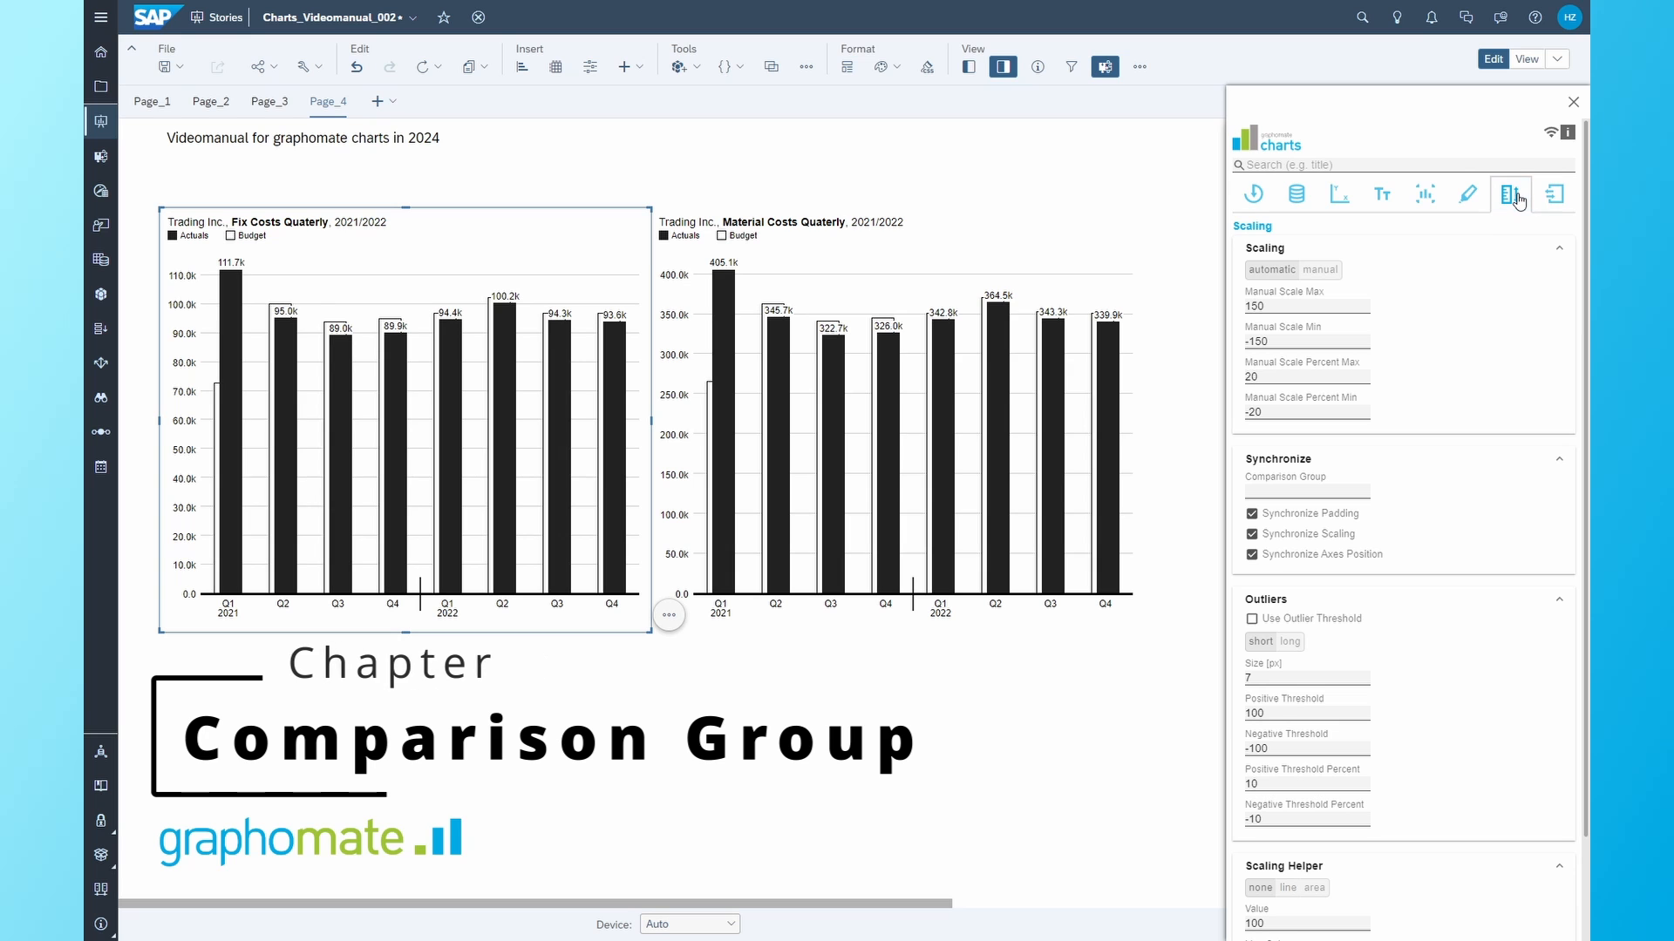
click(1309, 486)
text(A)
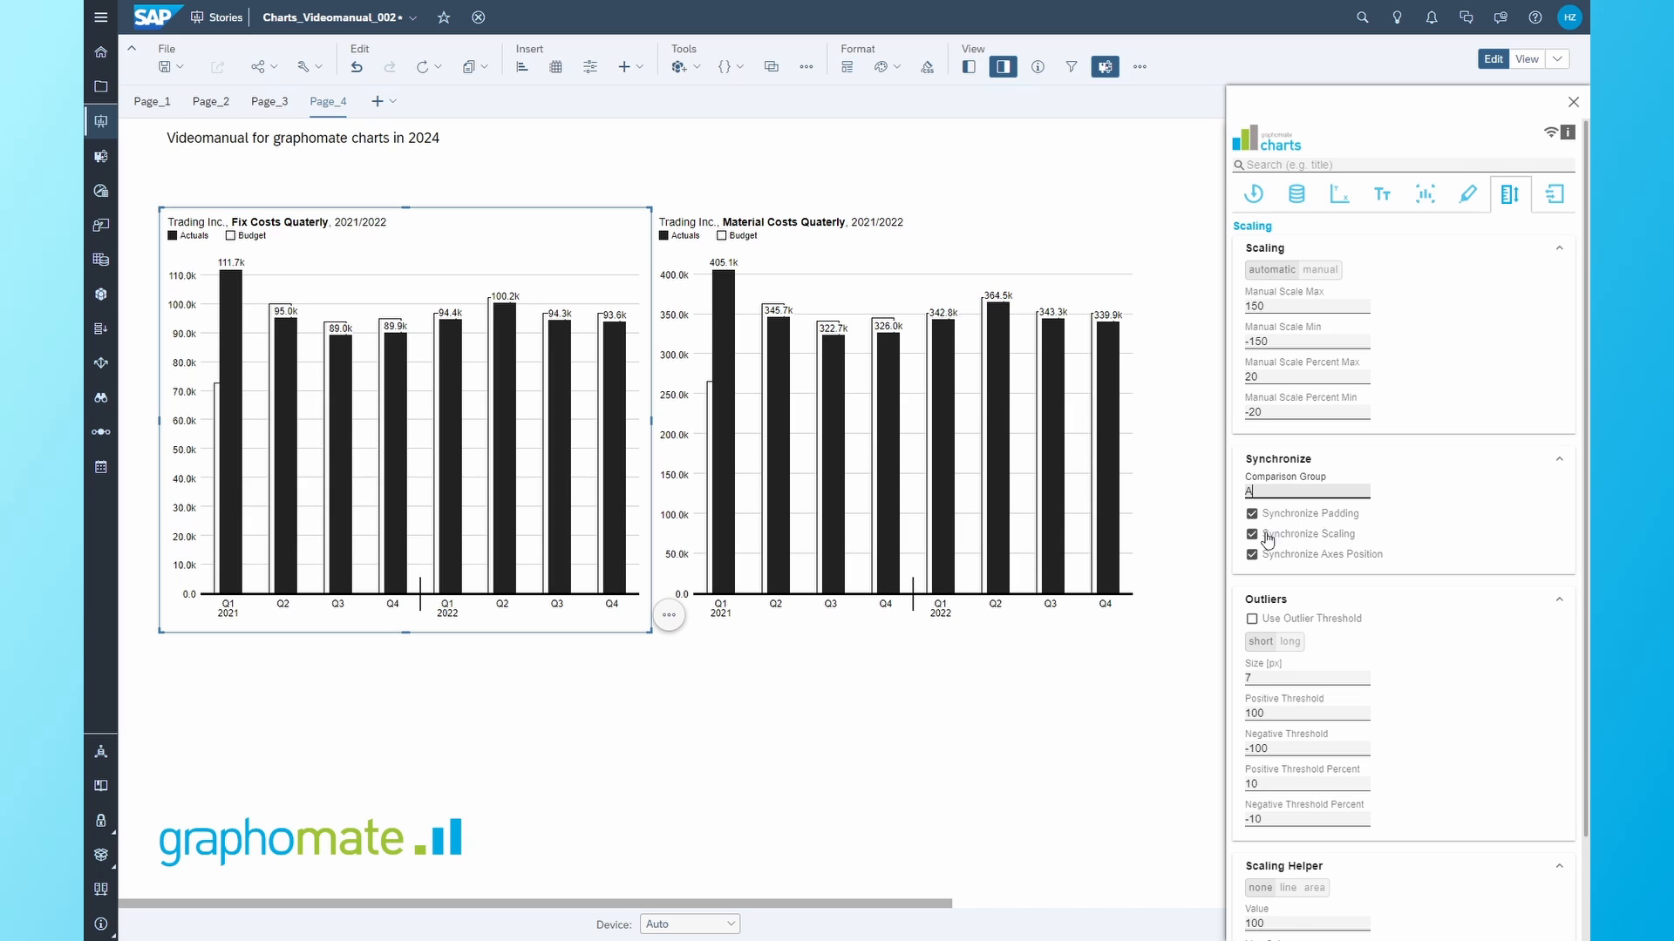
click(908, 319)
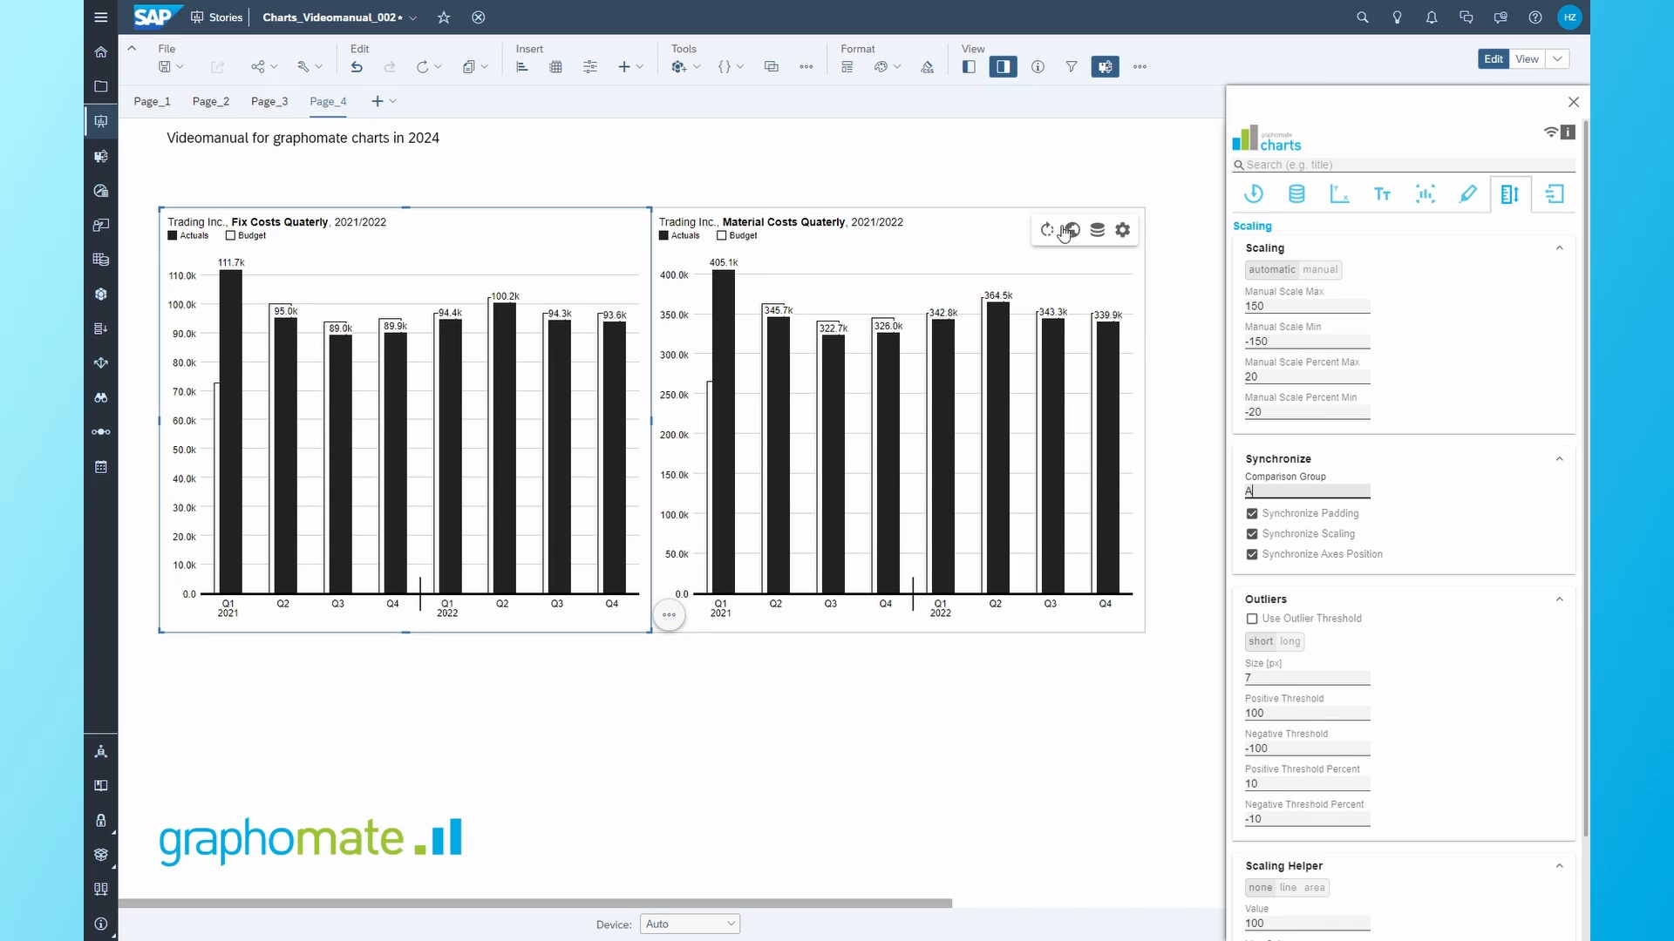
click(1123, 232)
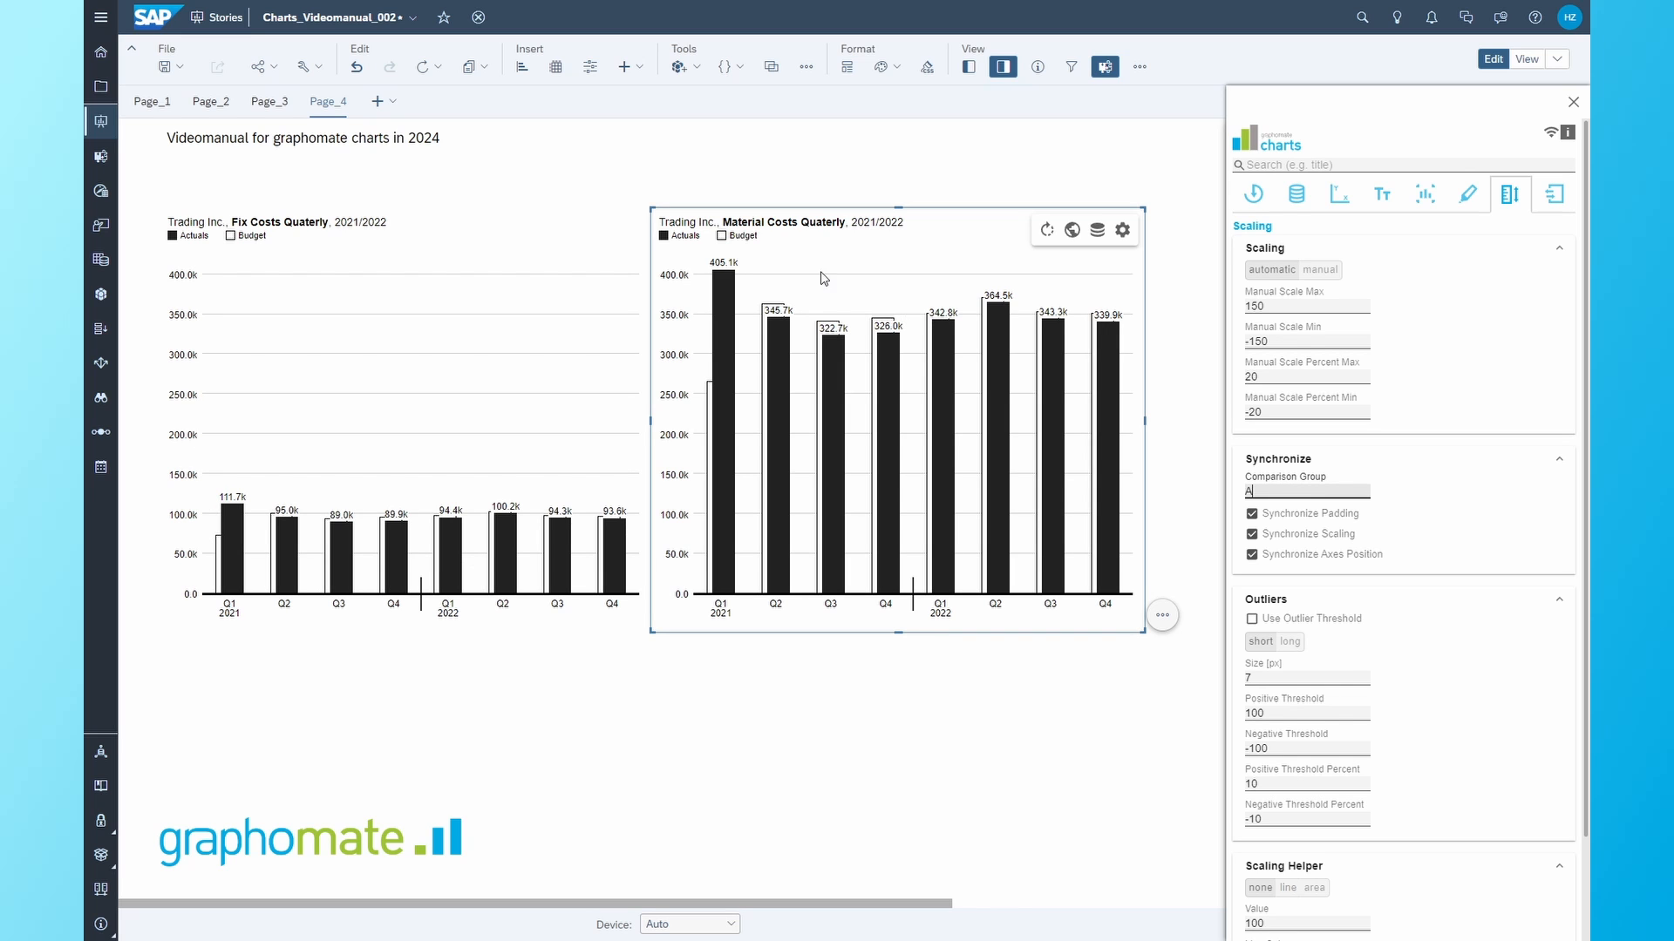
- Reduce the height of the Material Costs chart by lowering its upper edge to test the synchronization
drag(895, 206, 892, 243)
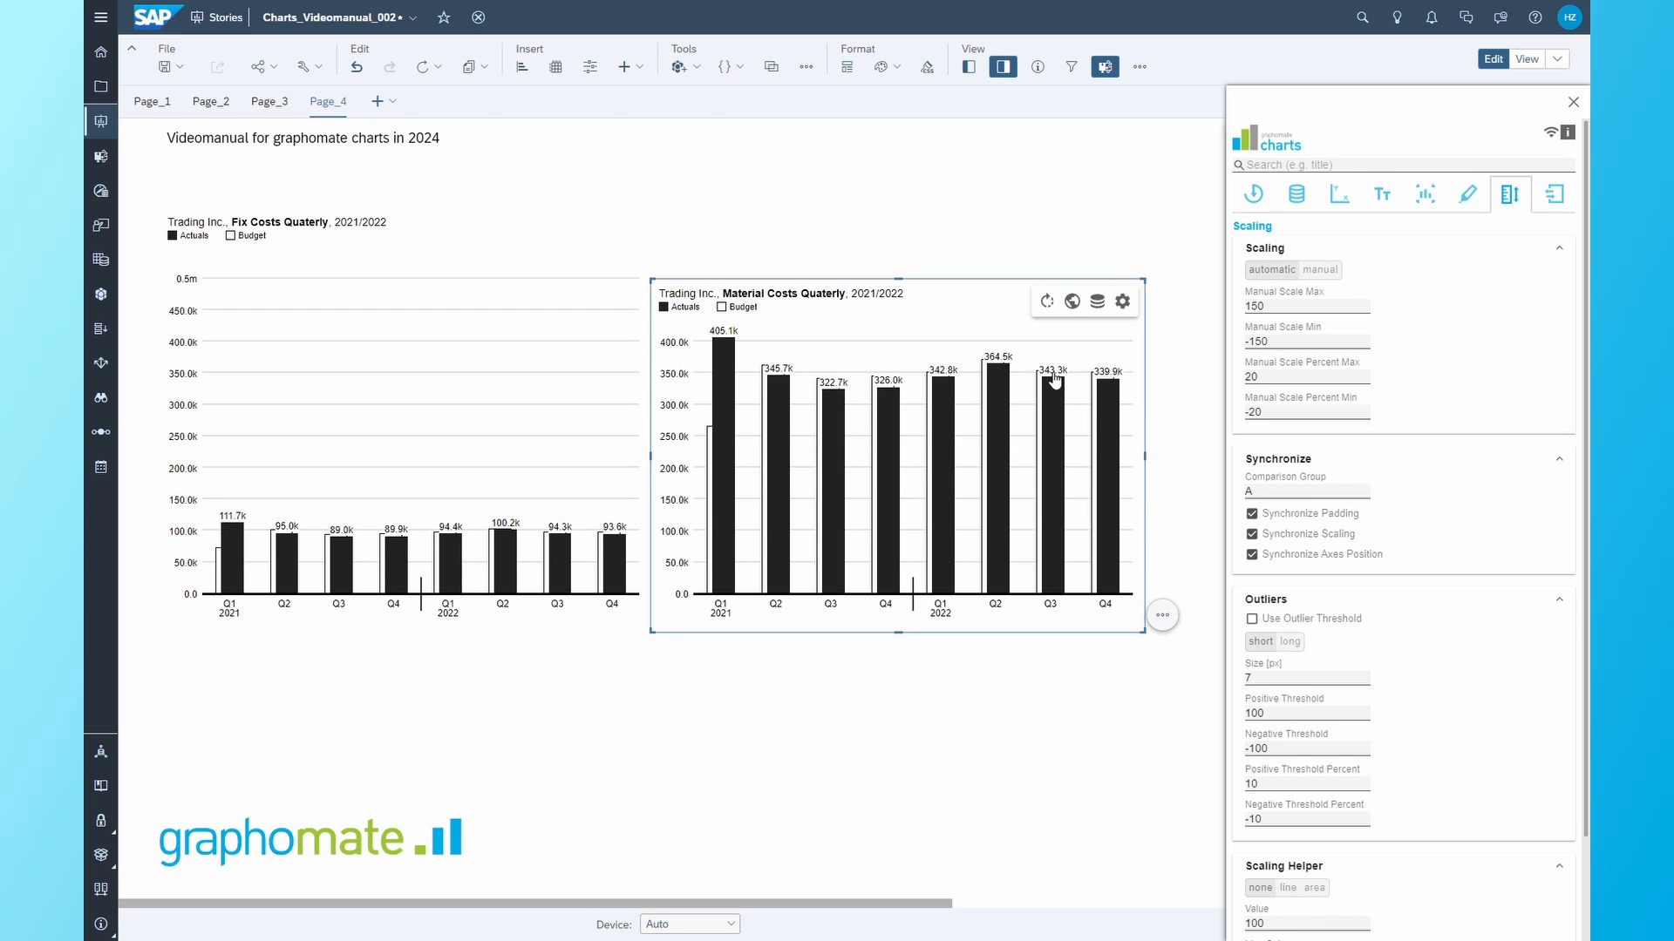
click(901, 274)
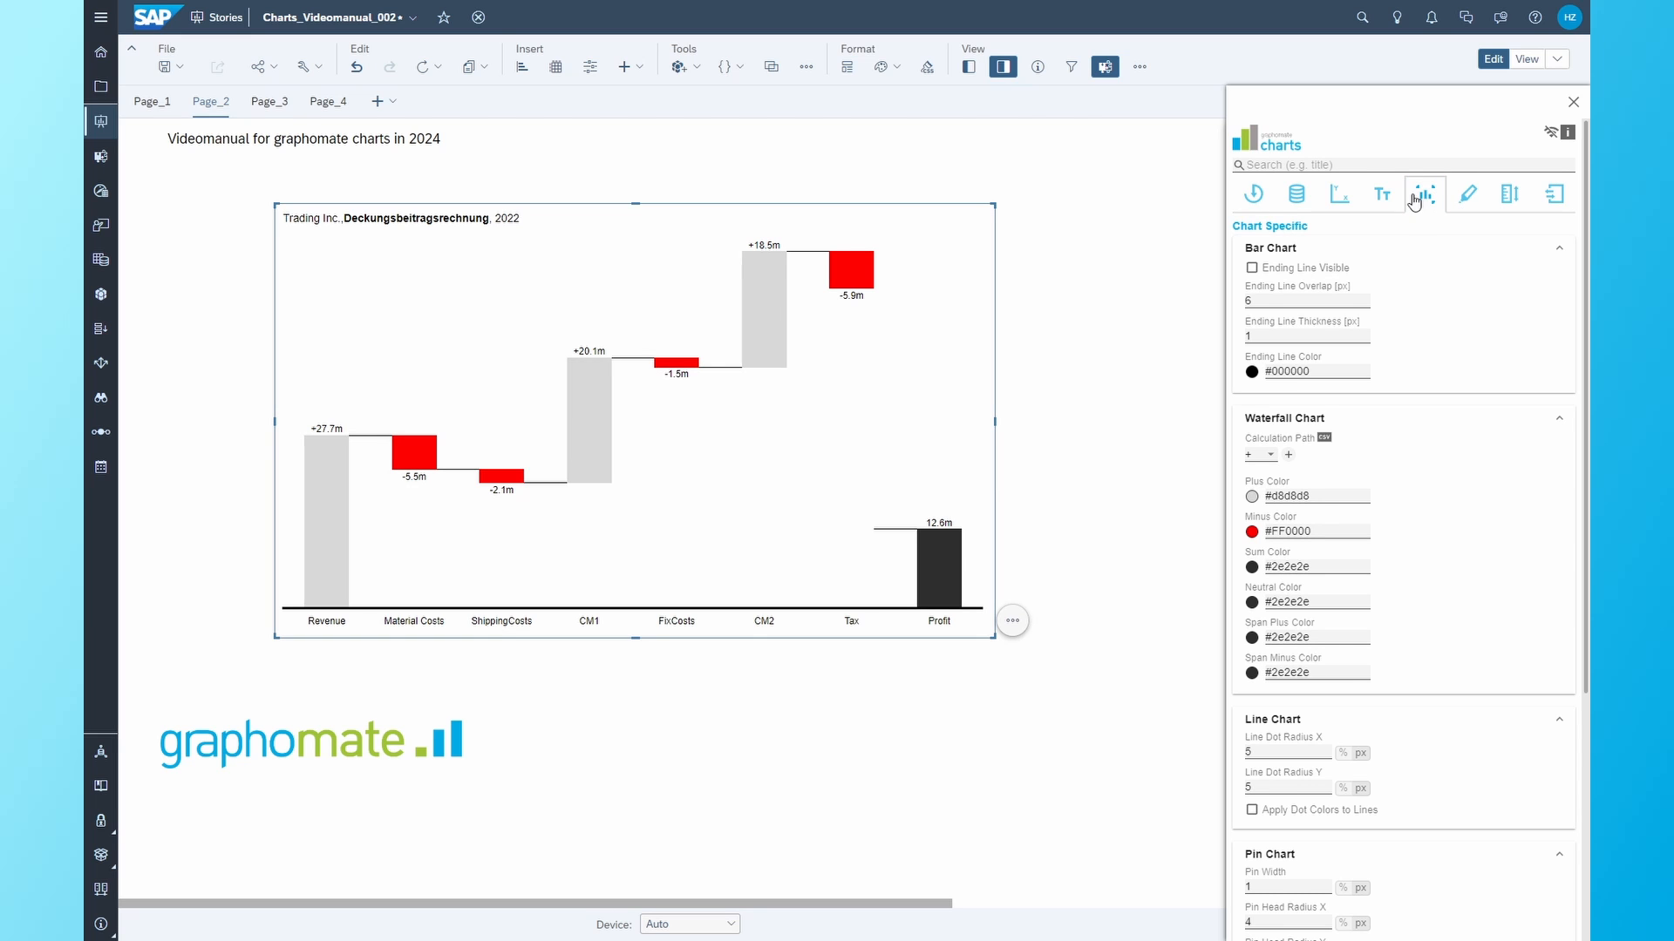
- Examine the calculation path operators of the Page_2 waterfall chart and the order of its measures in the data settings
click(1275, 460)
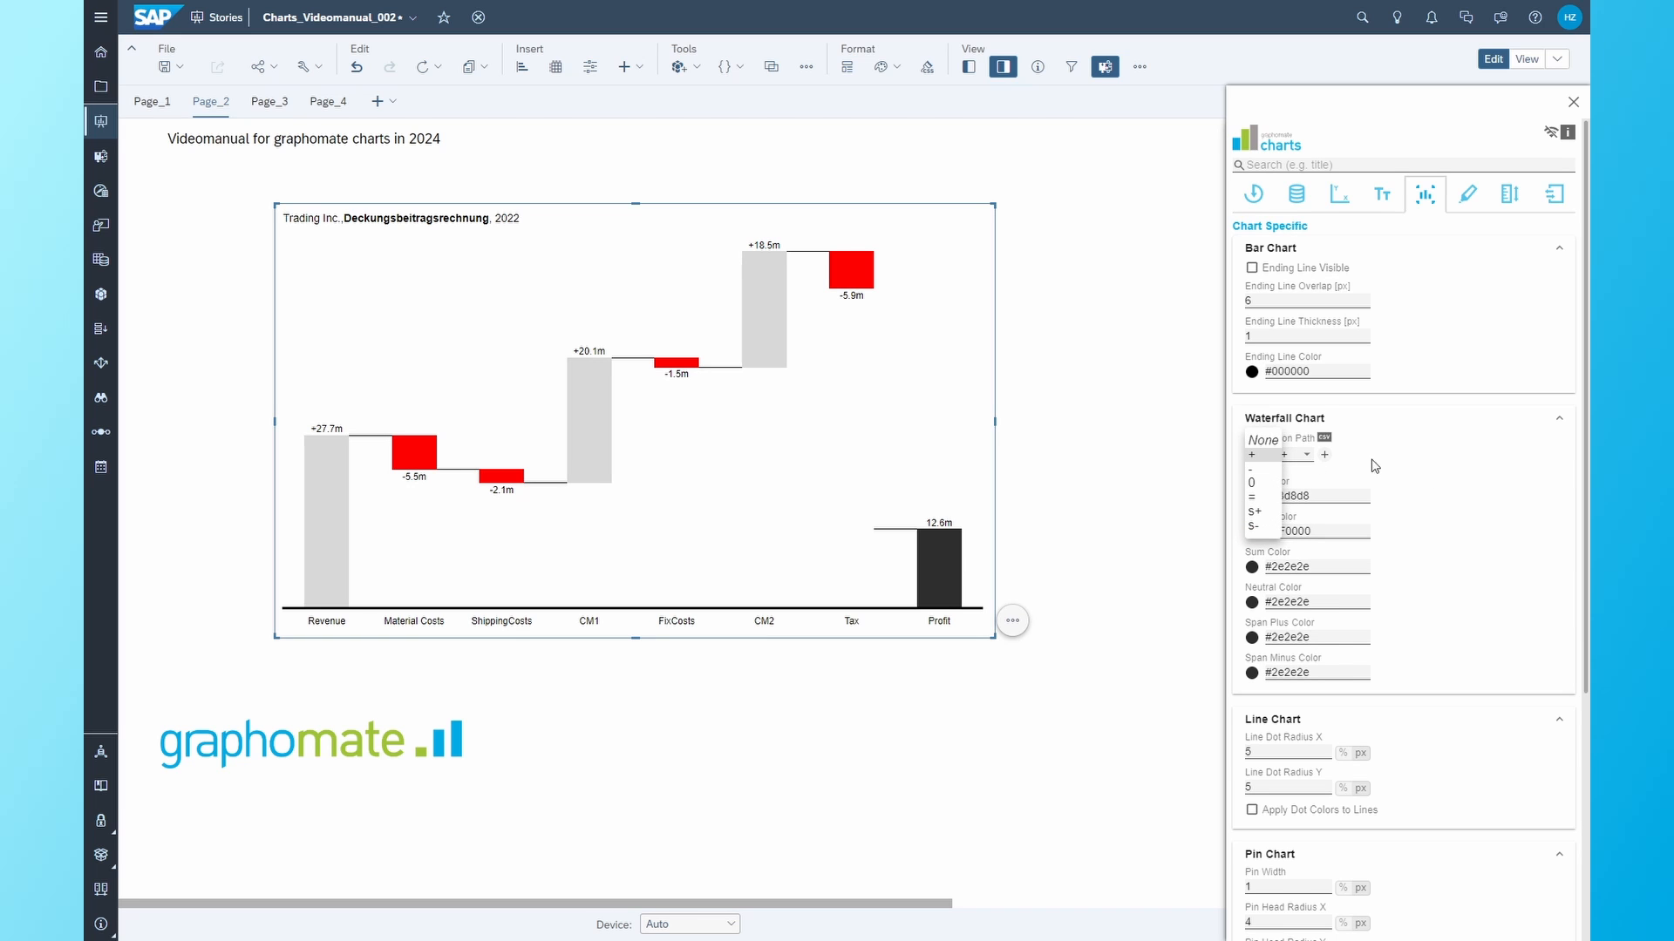
click(1398, 466)
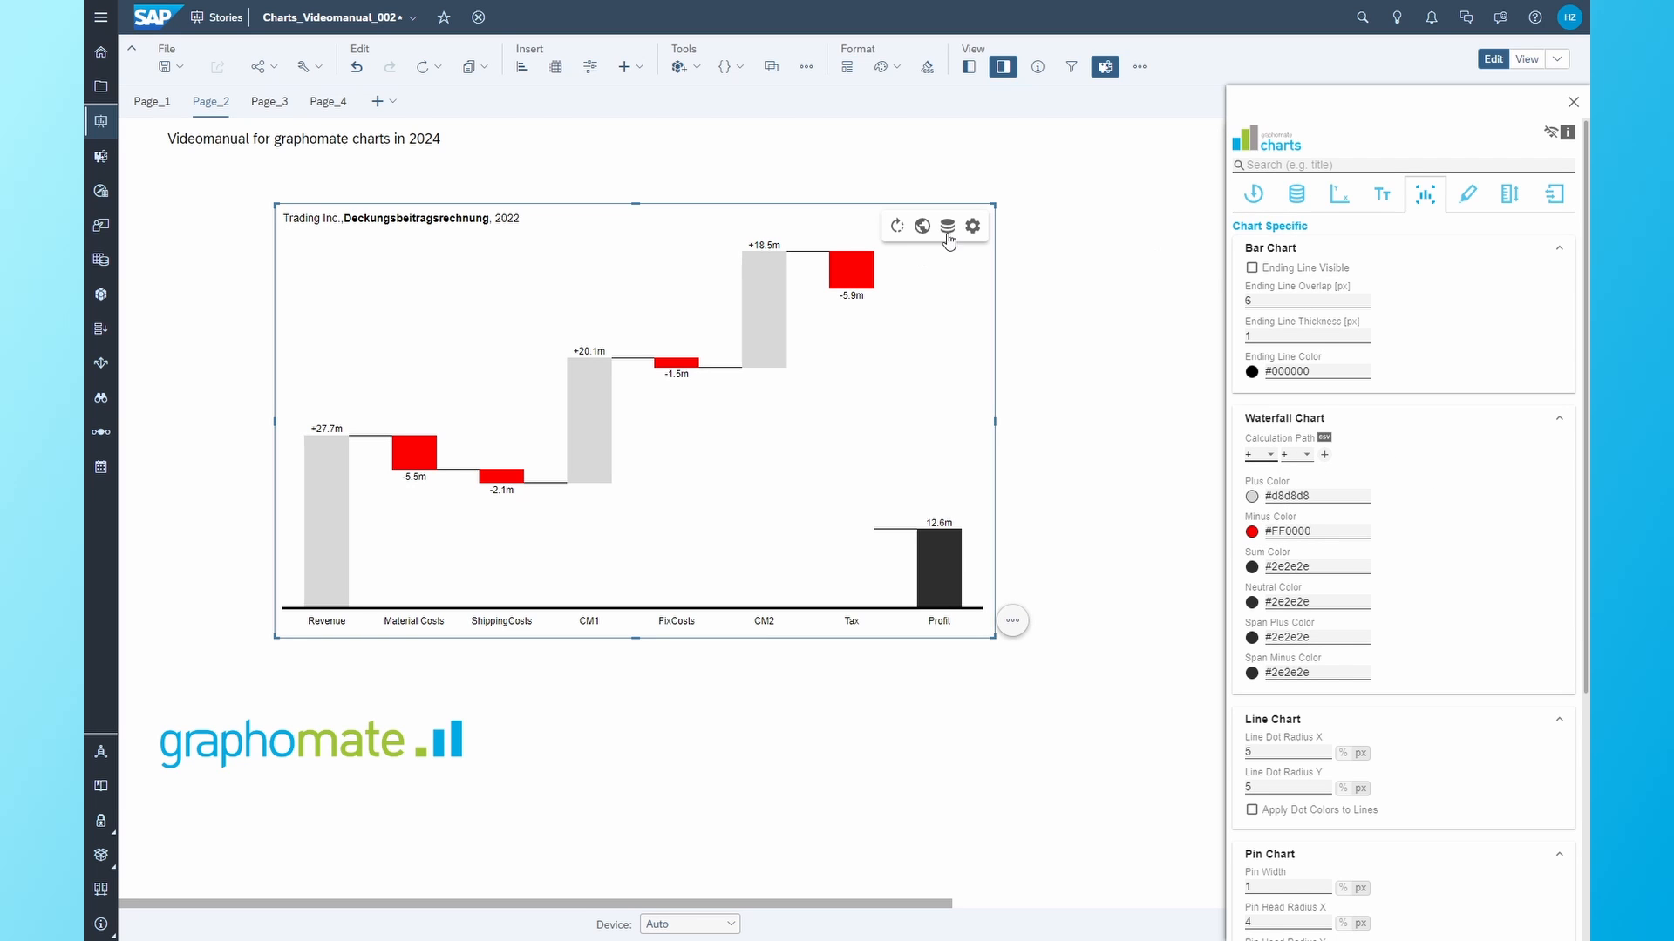
click(948, 227)
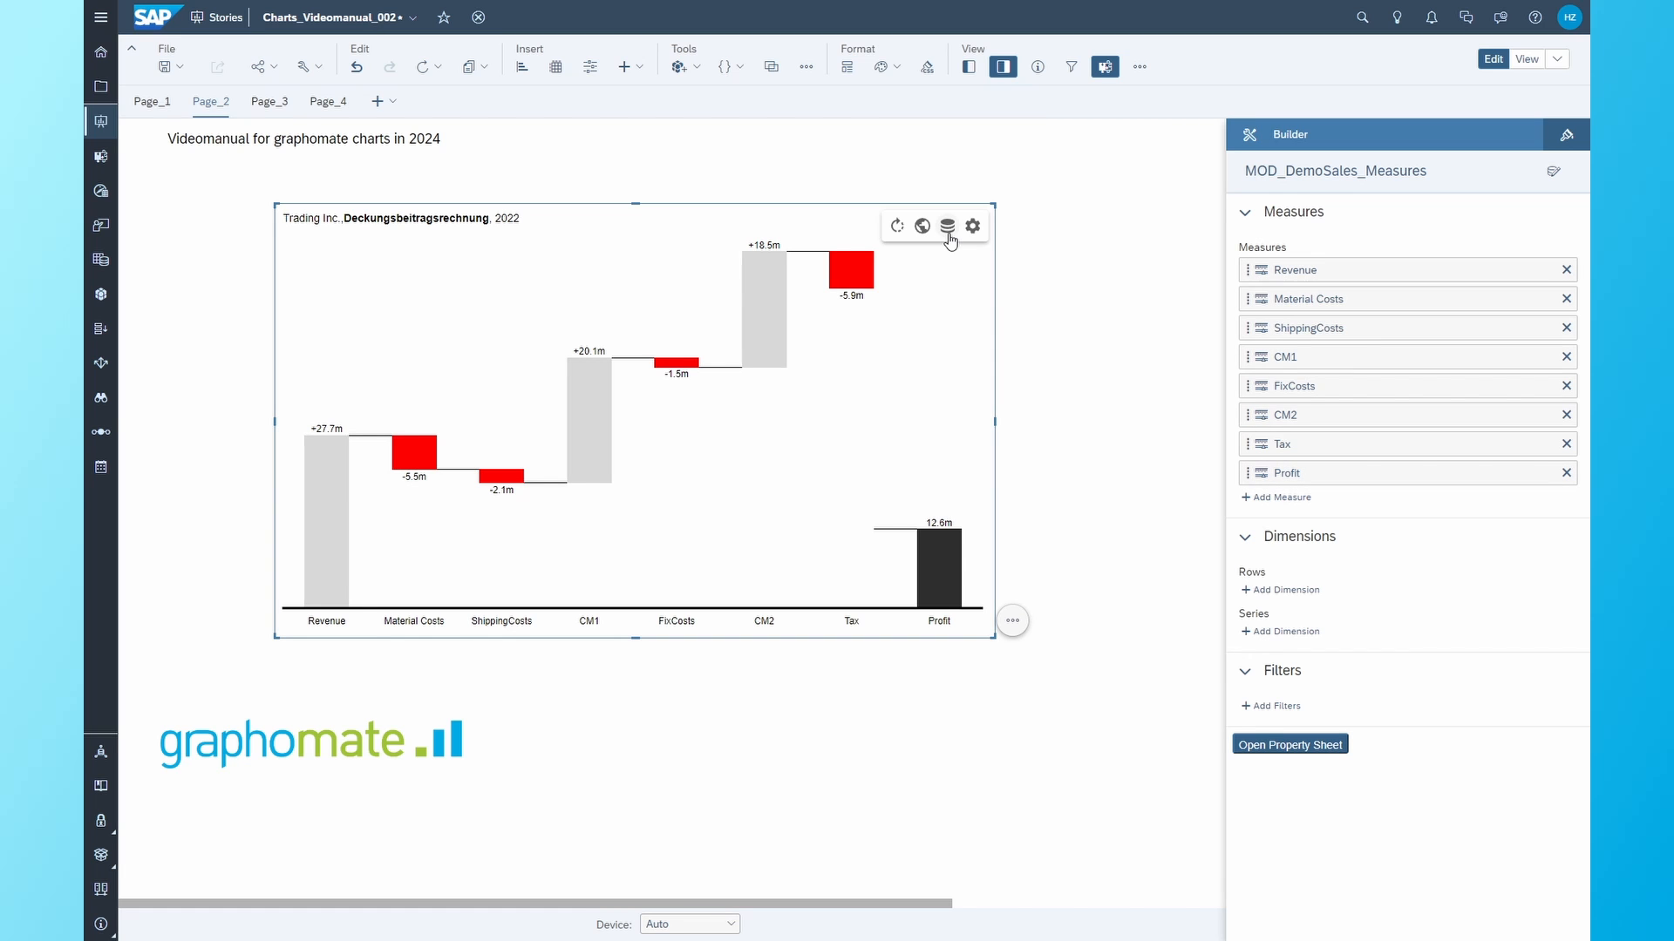
click(972, 226)
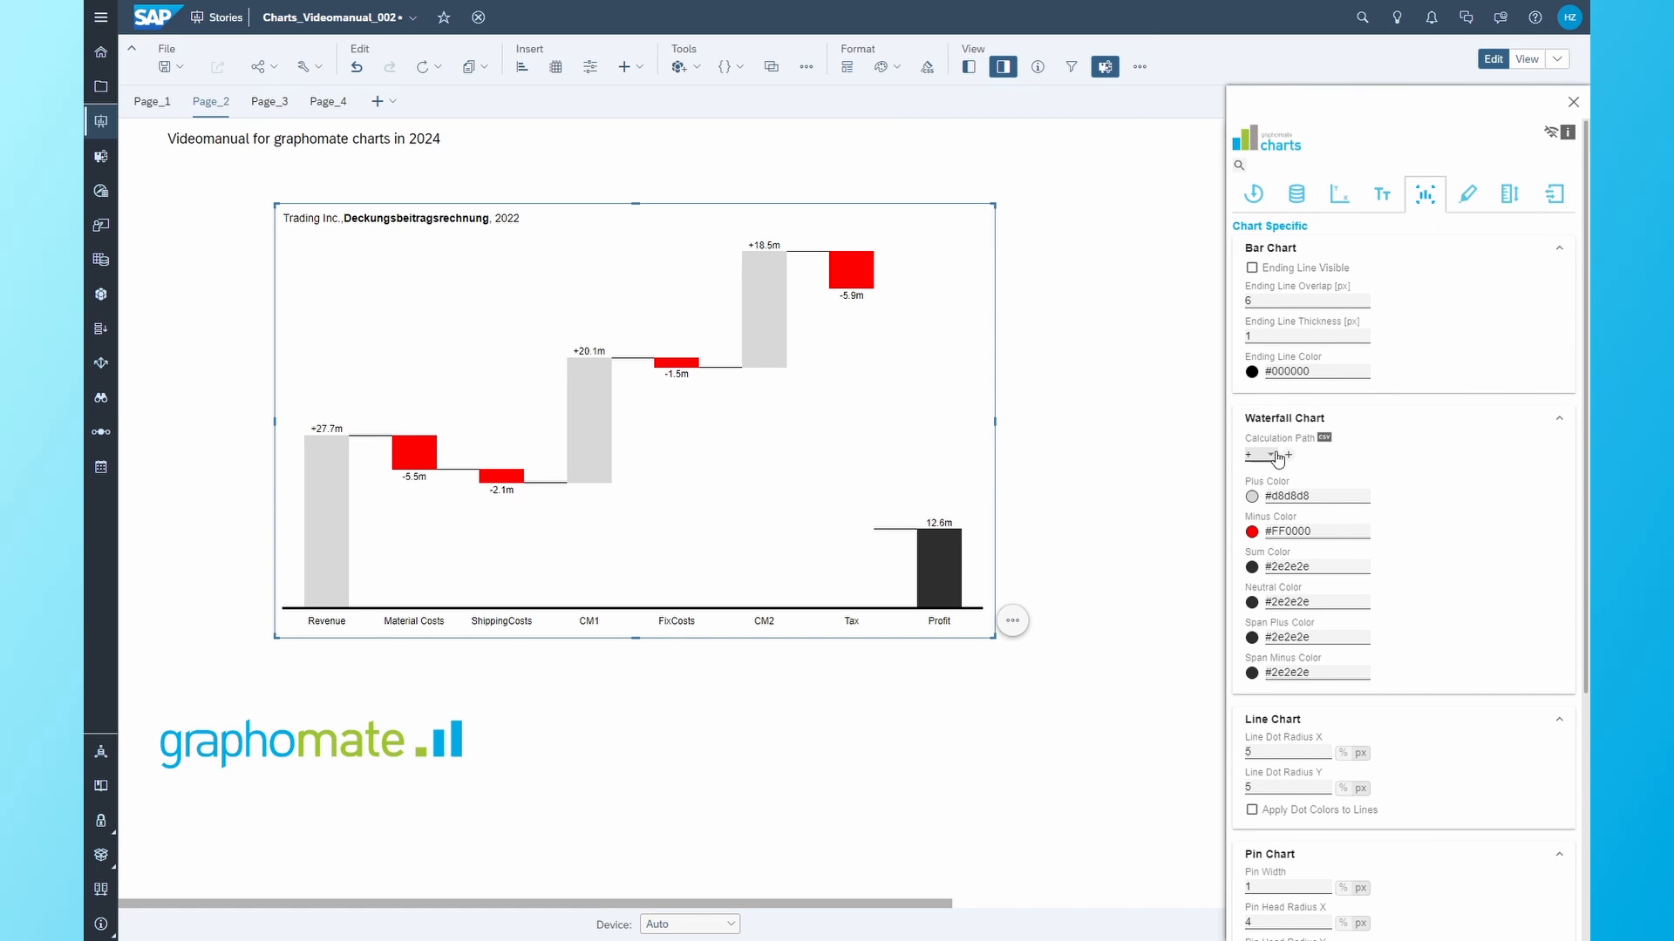
- Start the waterfall calculation path with = for Revenue and - for Material Costs and ShippingCosts
click(1266, 454)
click(1266, 503)
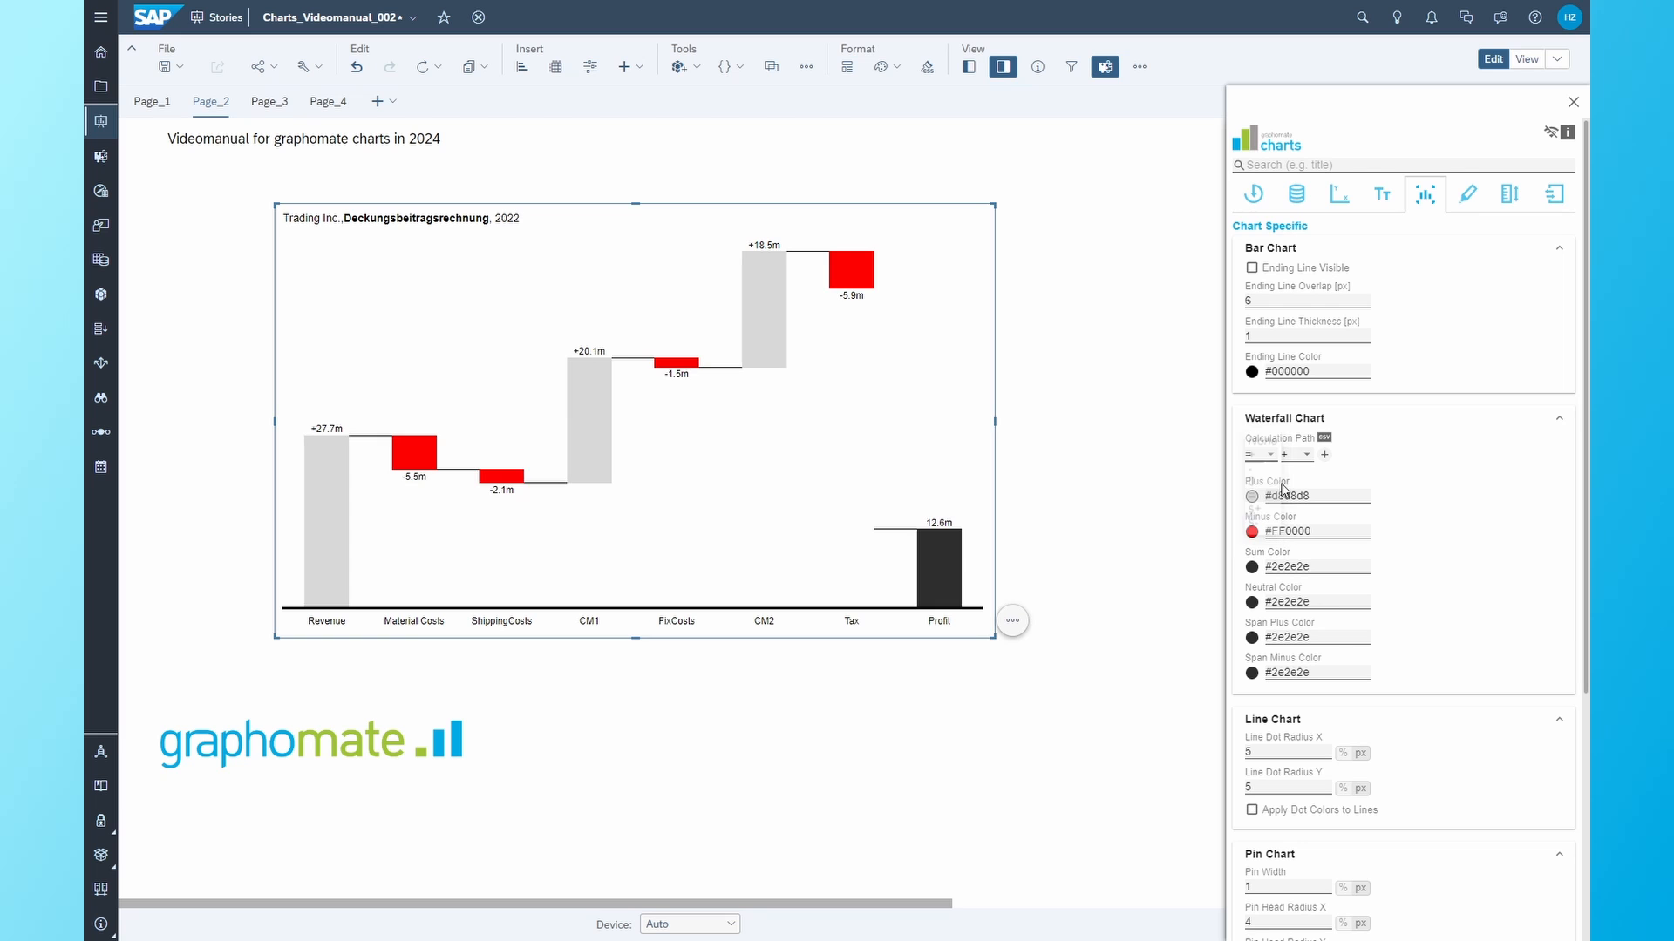
click(1309, 460)
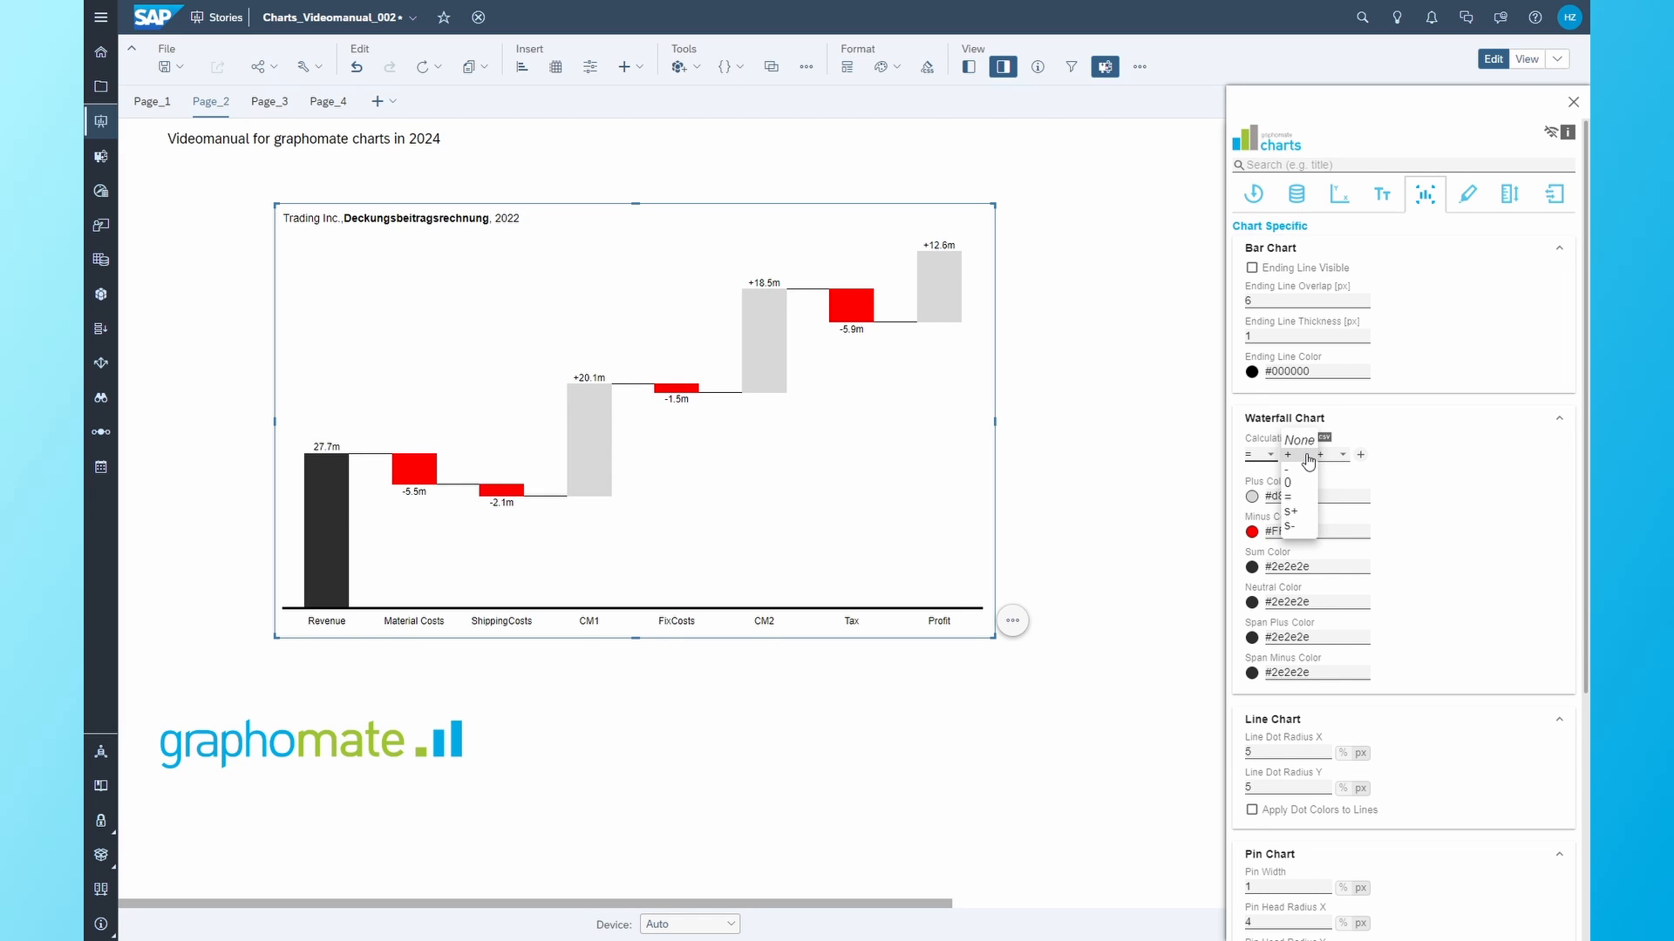
click(1298, 472)
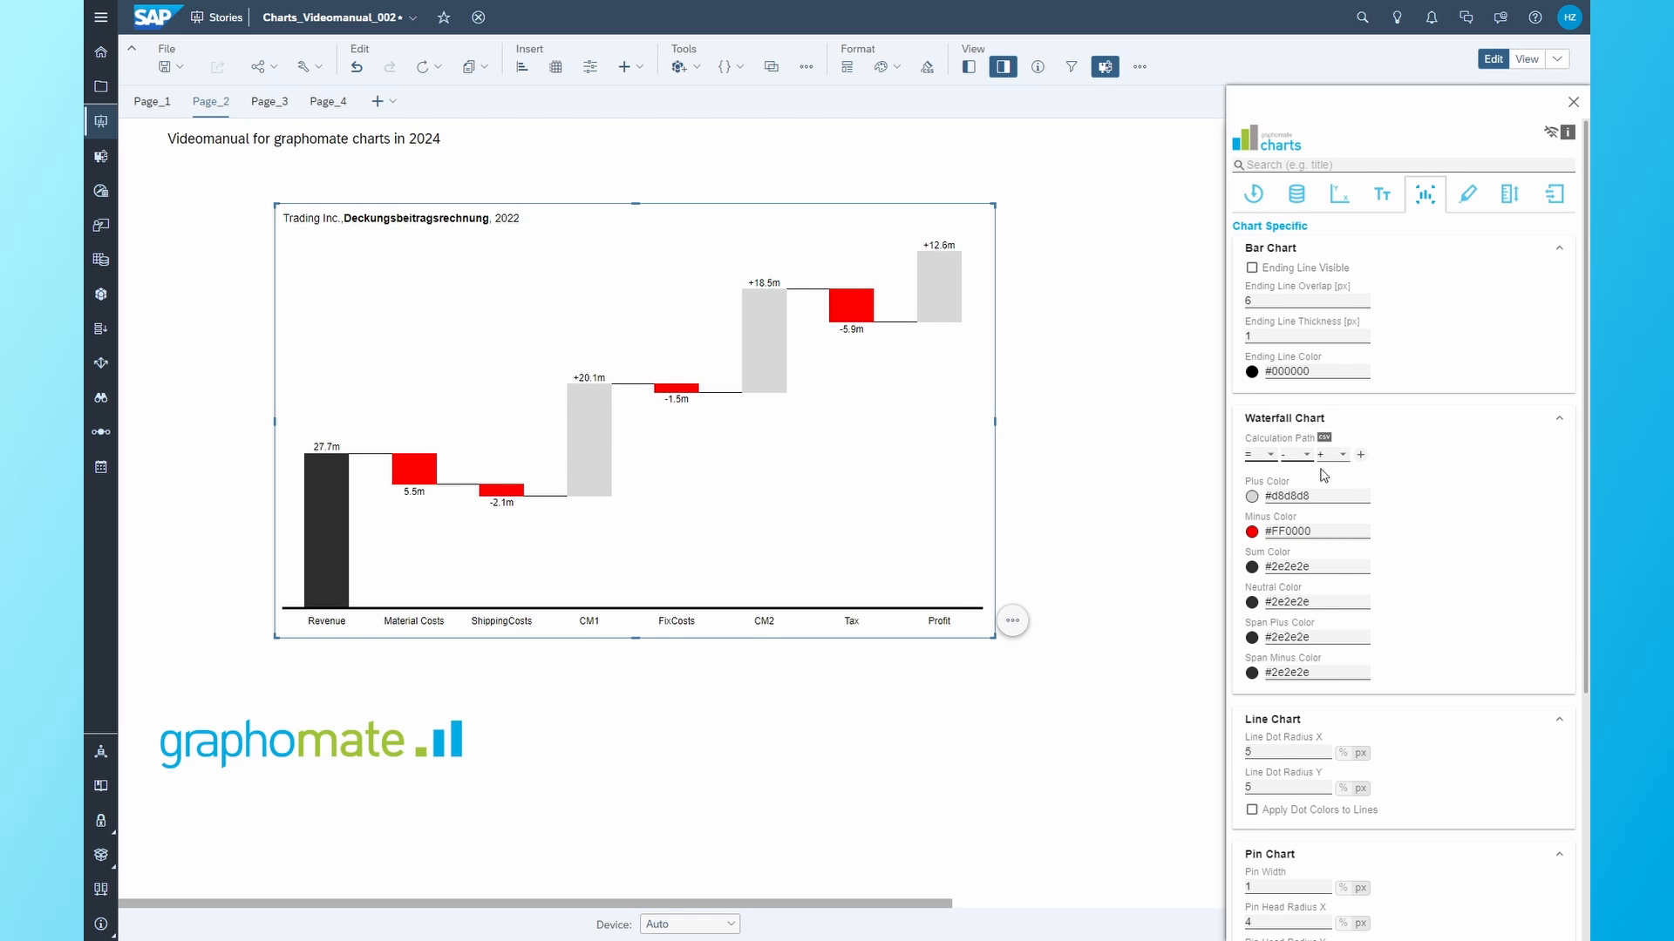
click(1332, 454)
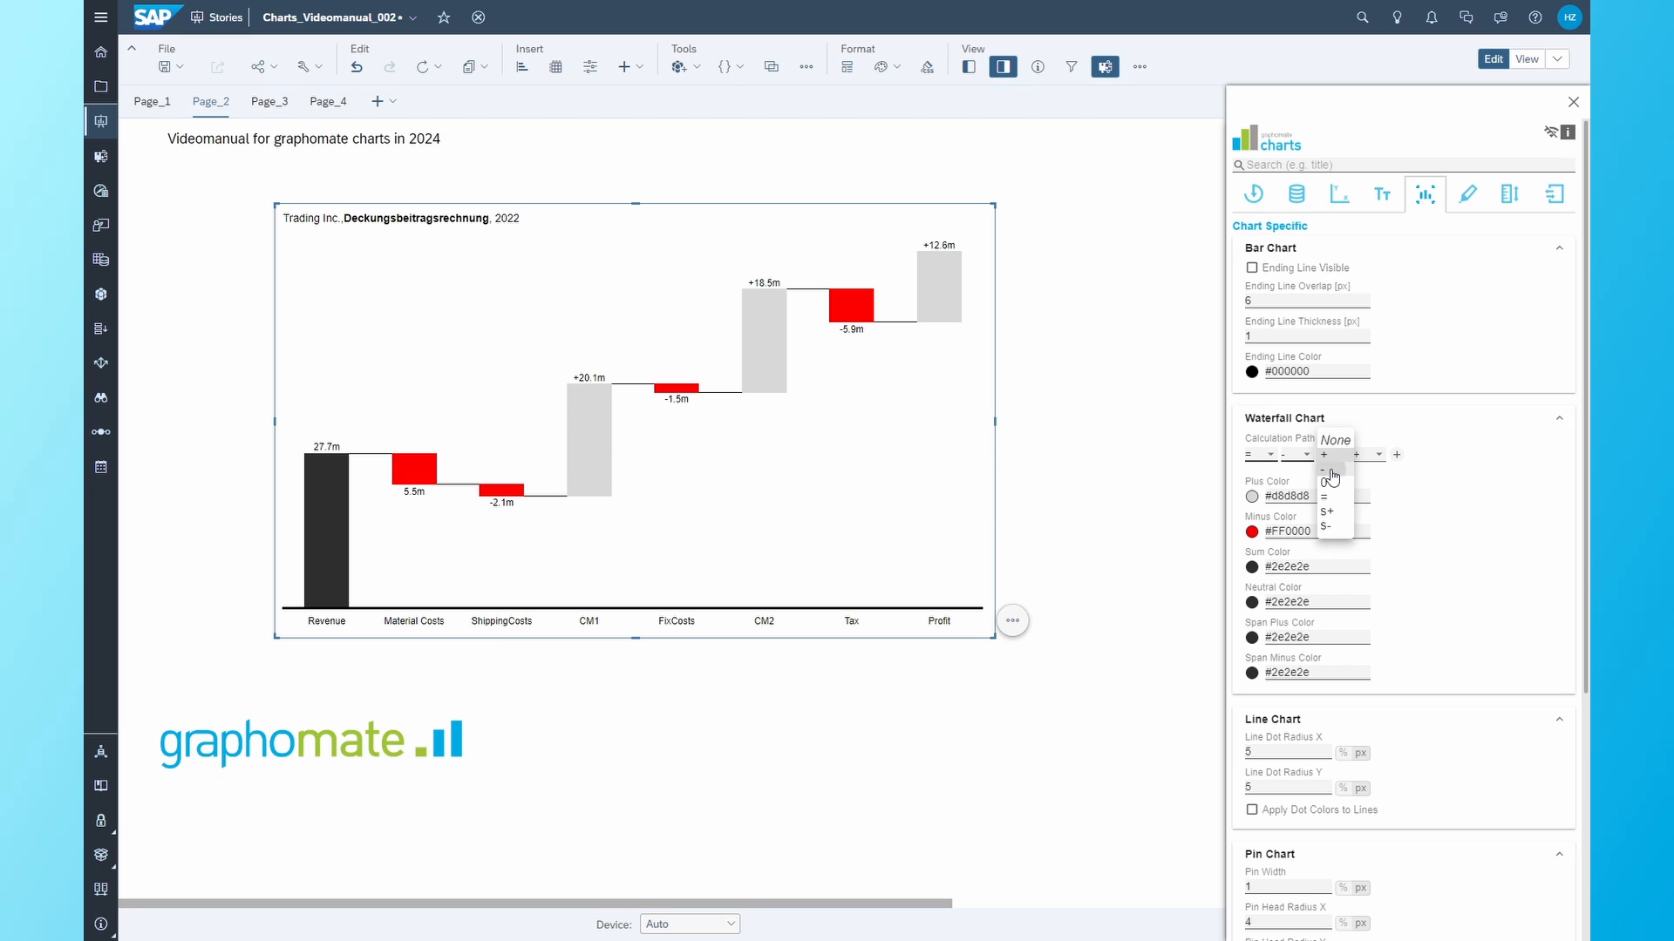
click(1333, 472)
- Continue the waterfall calculation path with = for CM1, - for FixCosts and = for CM2
click(1371, 454)
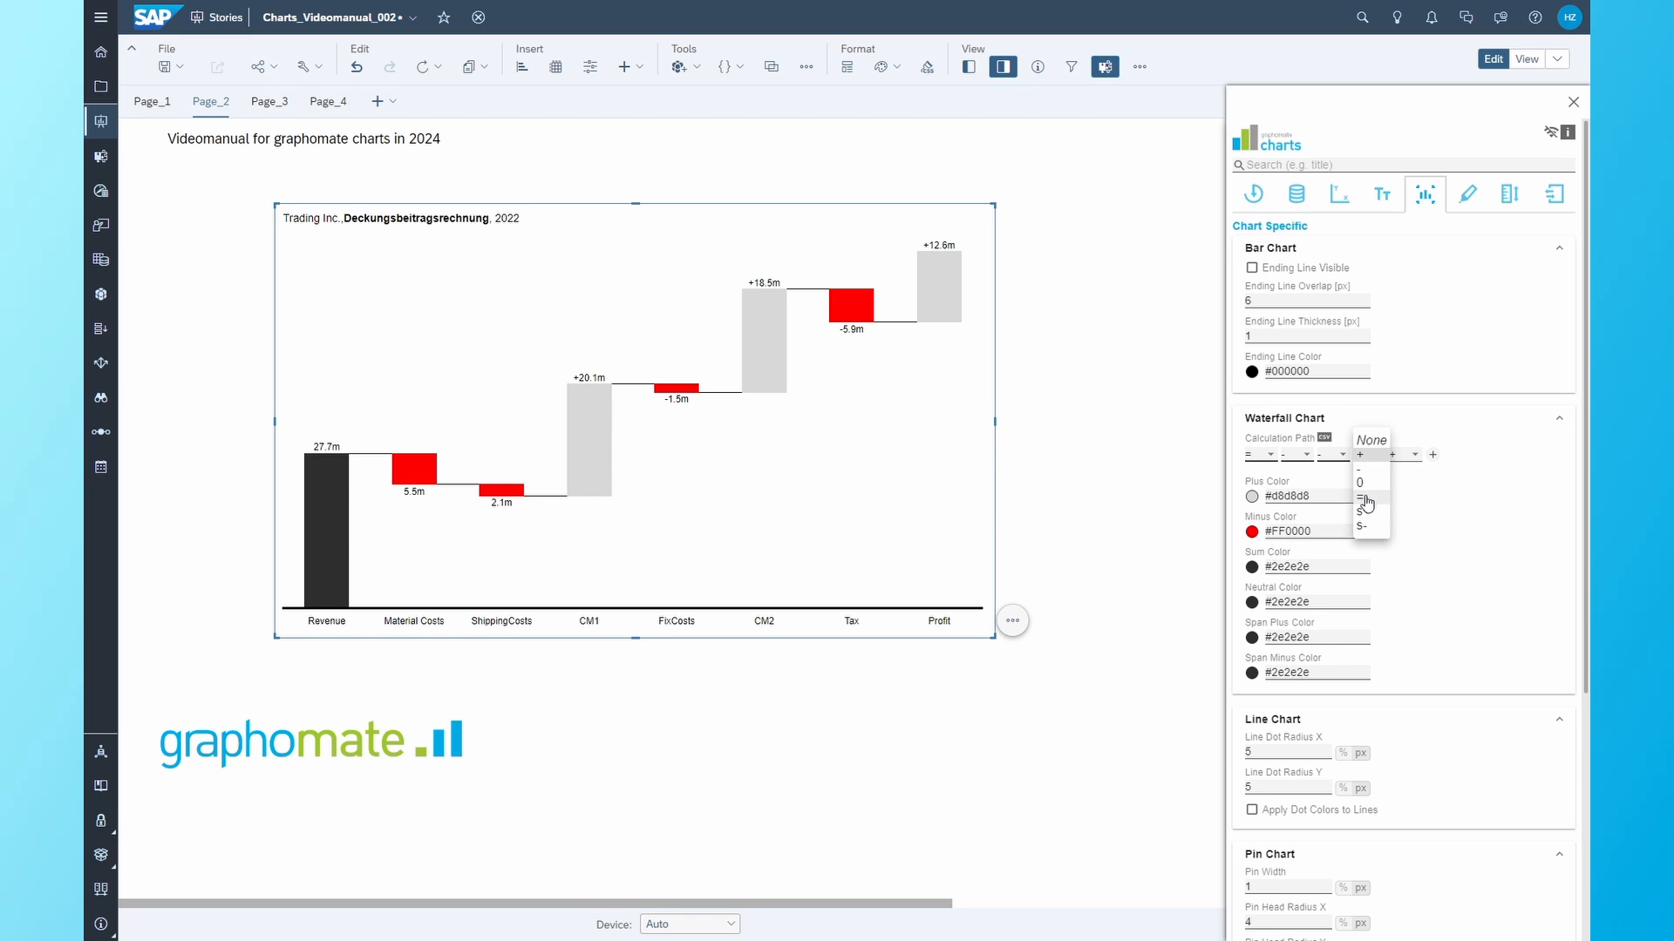
click(1366, 503)
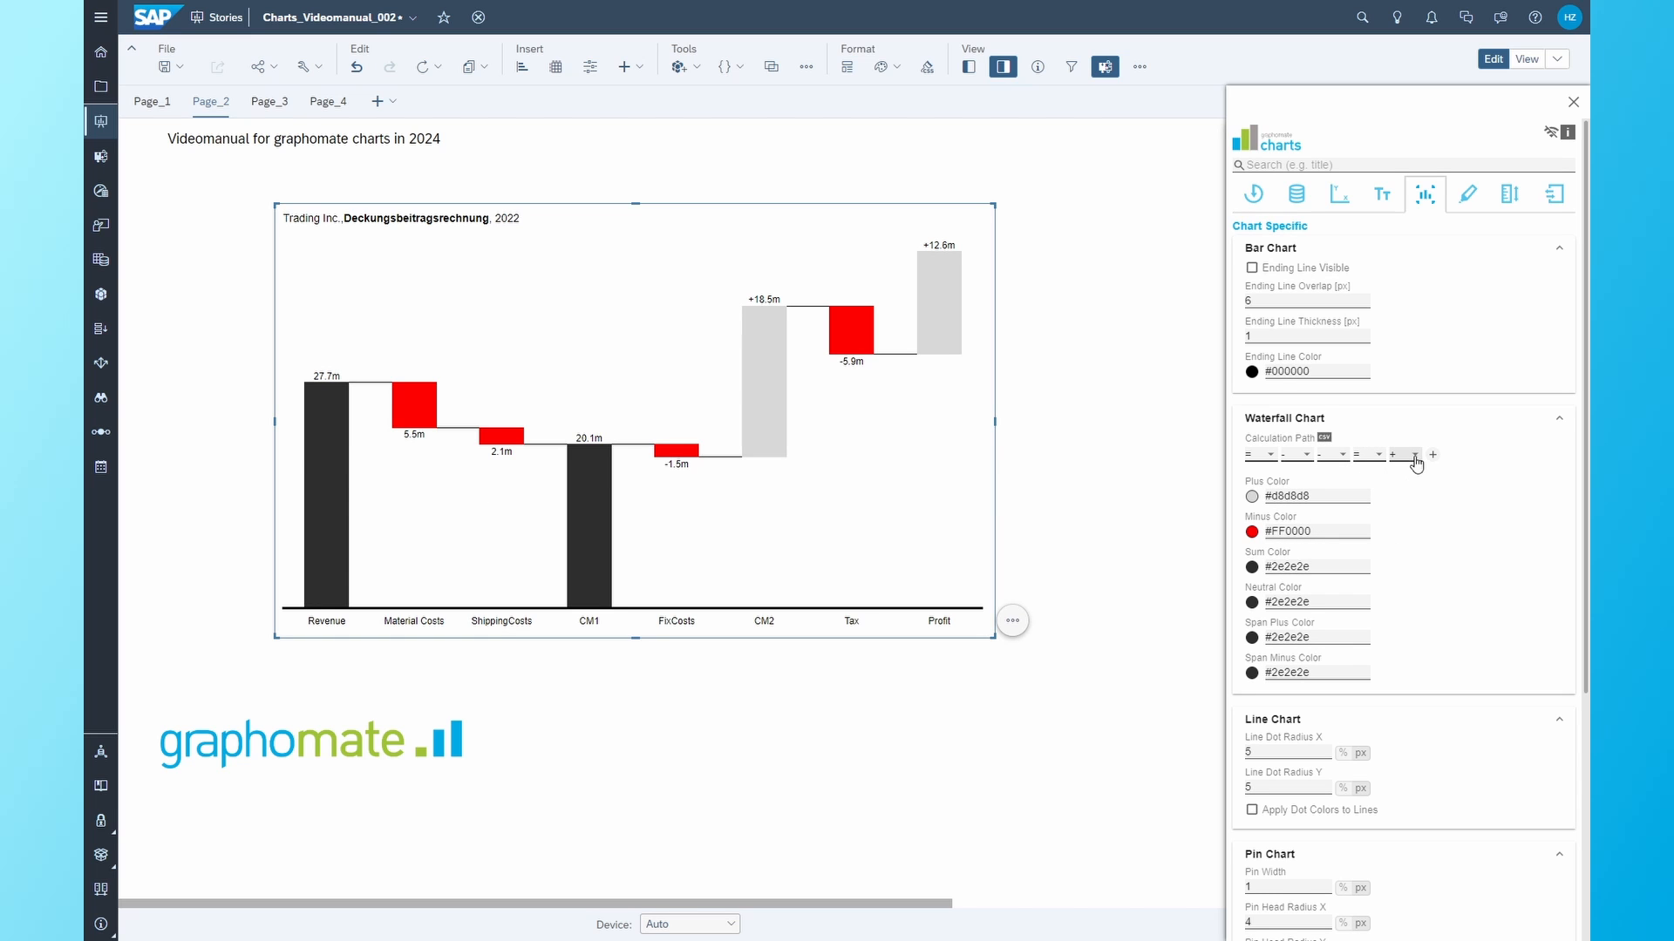
click(1417, 457)
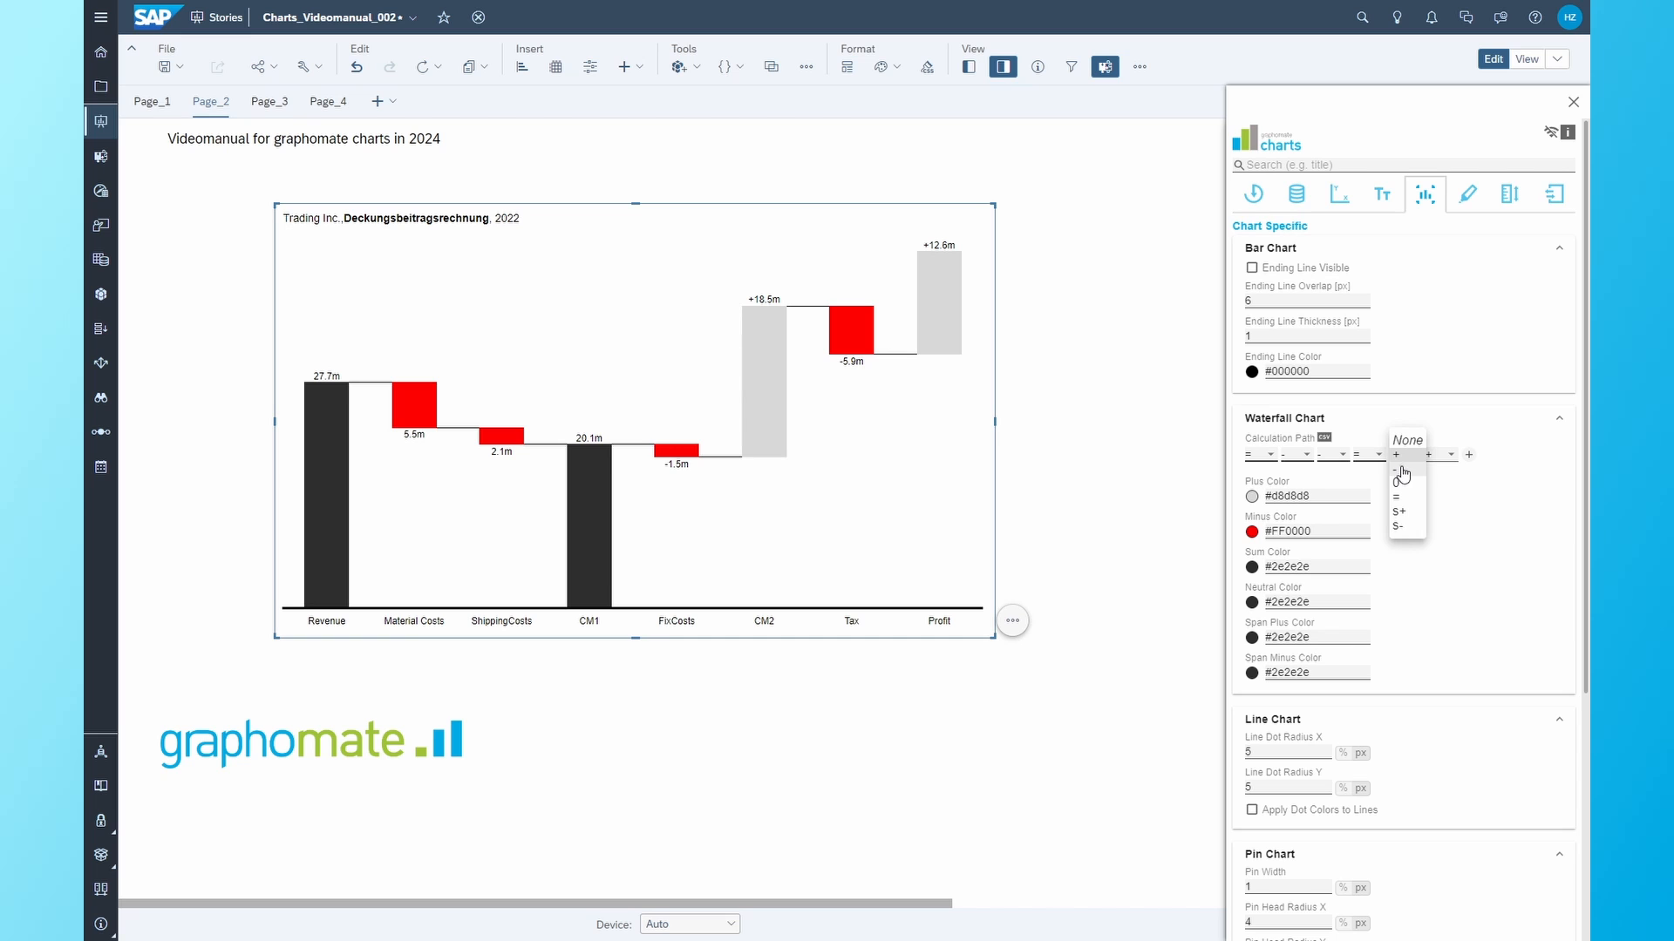
click(1402, 472)
click(1443, 455)
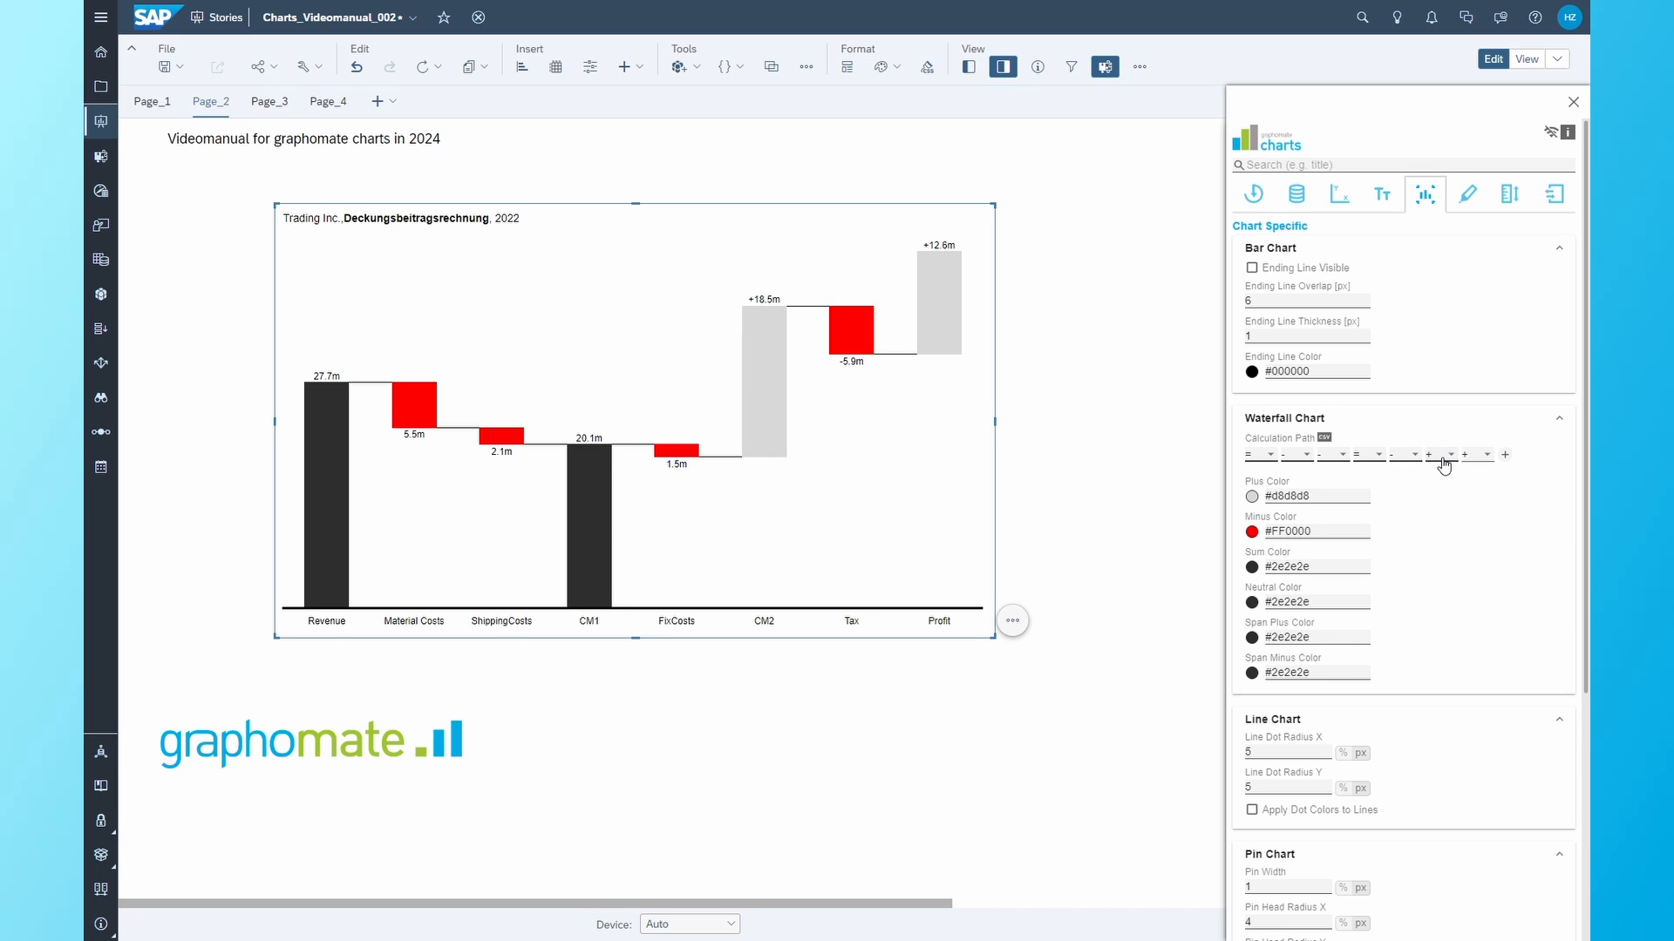
click(1437, 505)
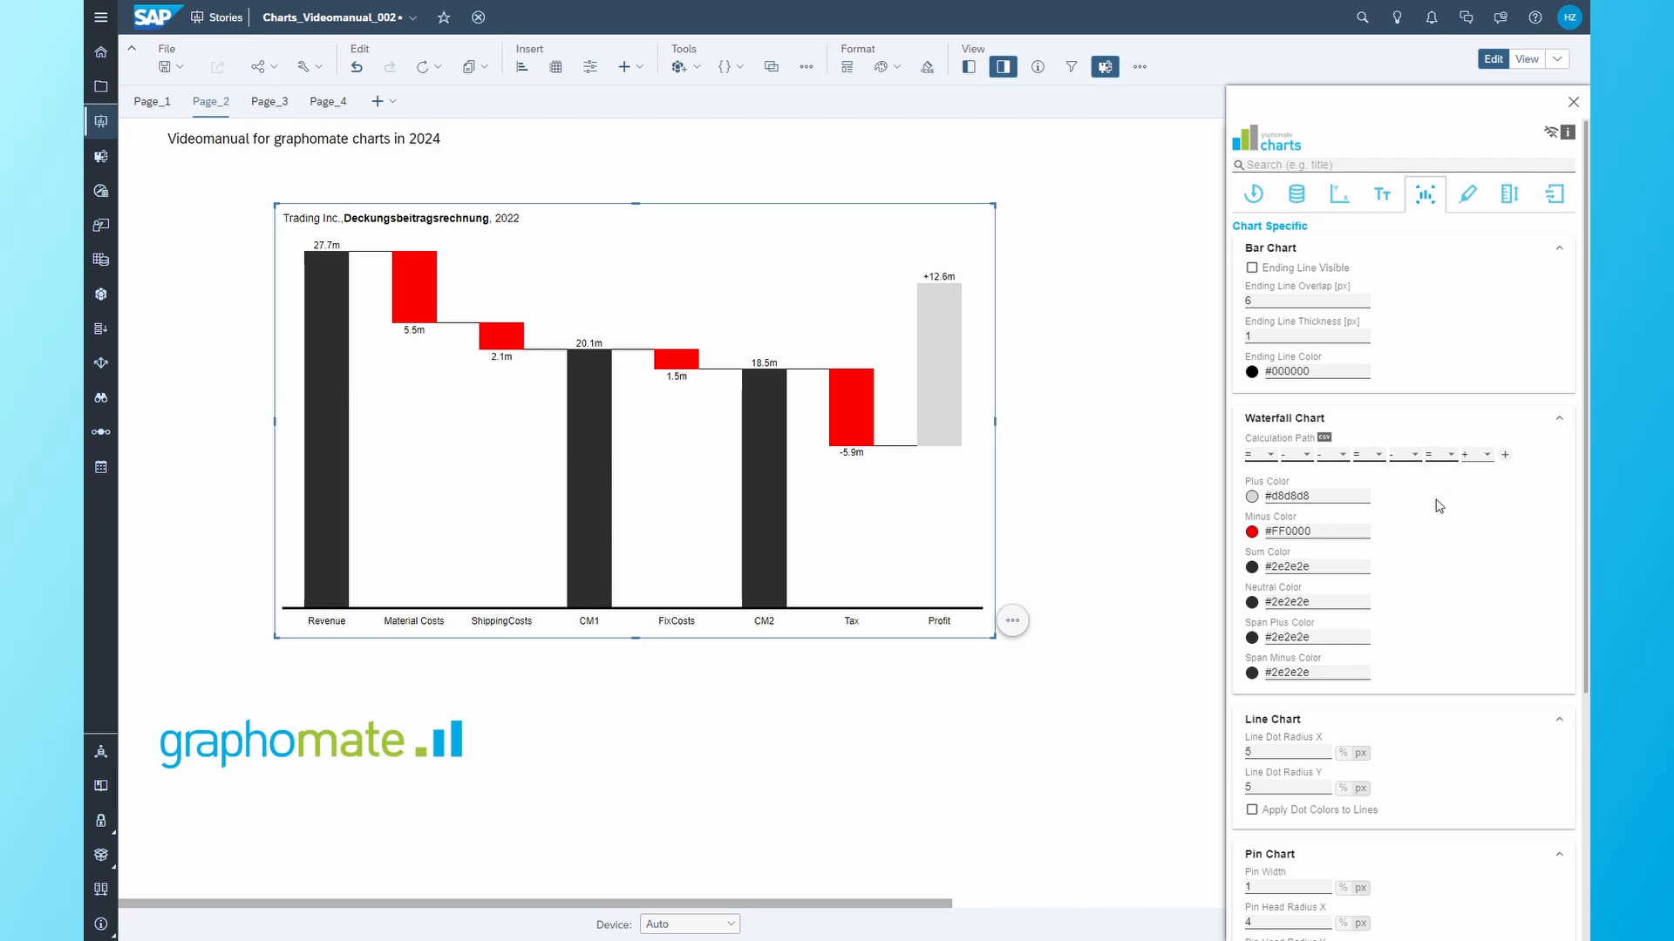
- Complete the waterfall calculation path with - for Tax and = for Profit
click(1476, 456)
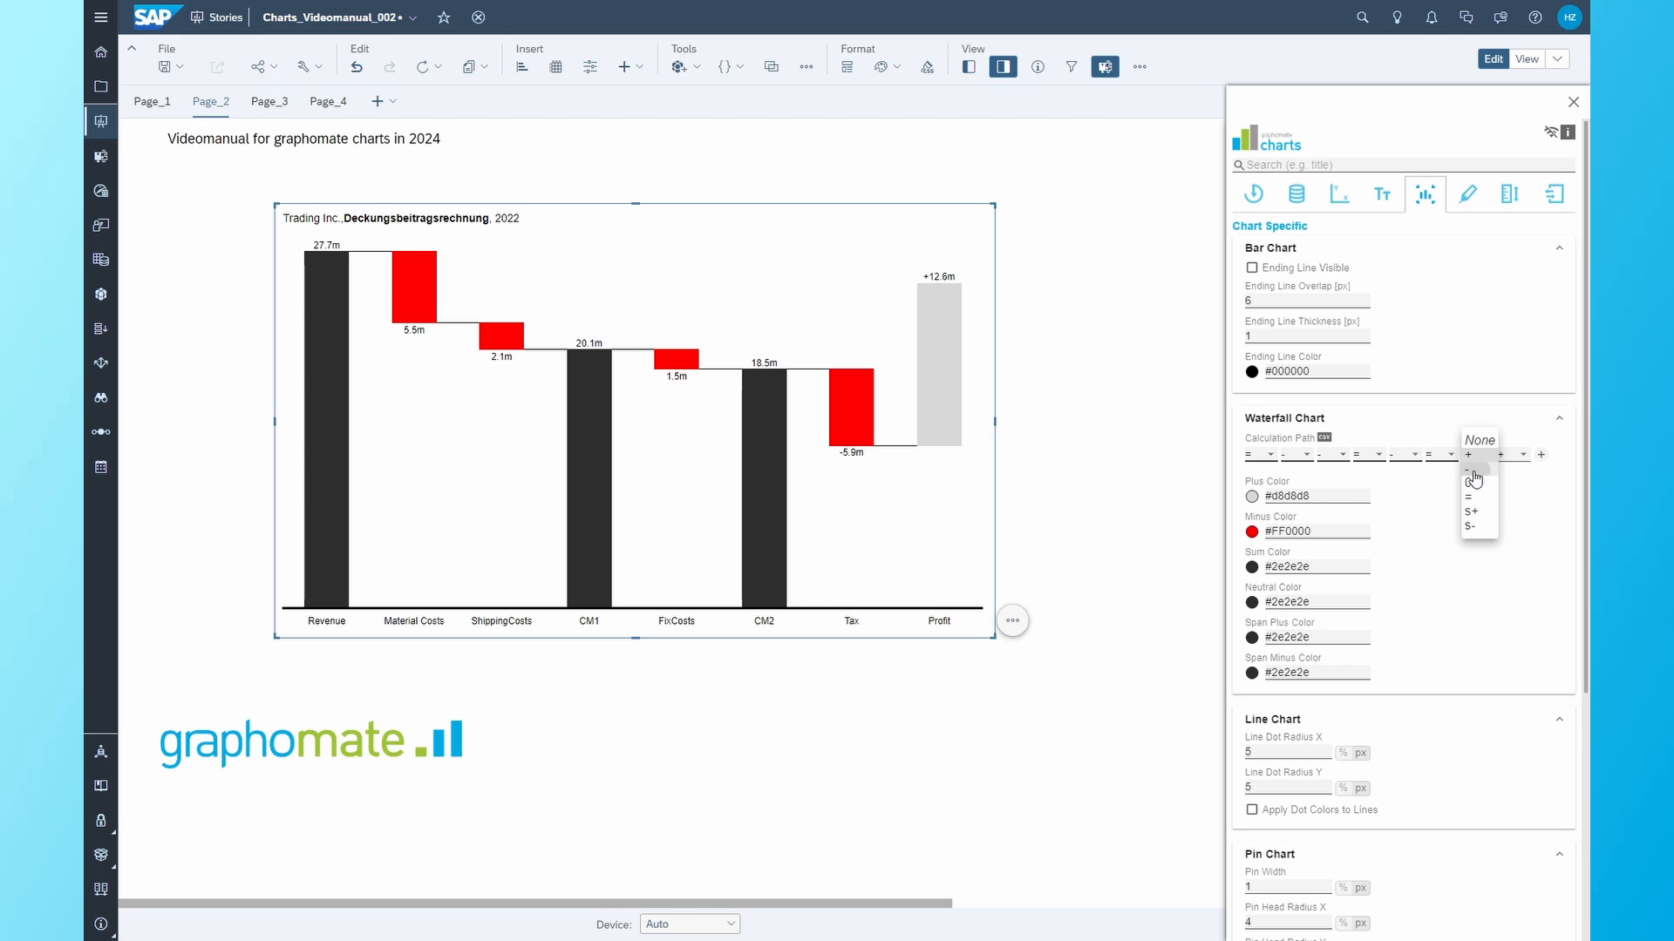
click(1473, 469)
click(1506, 456)
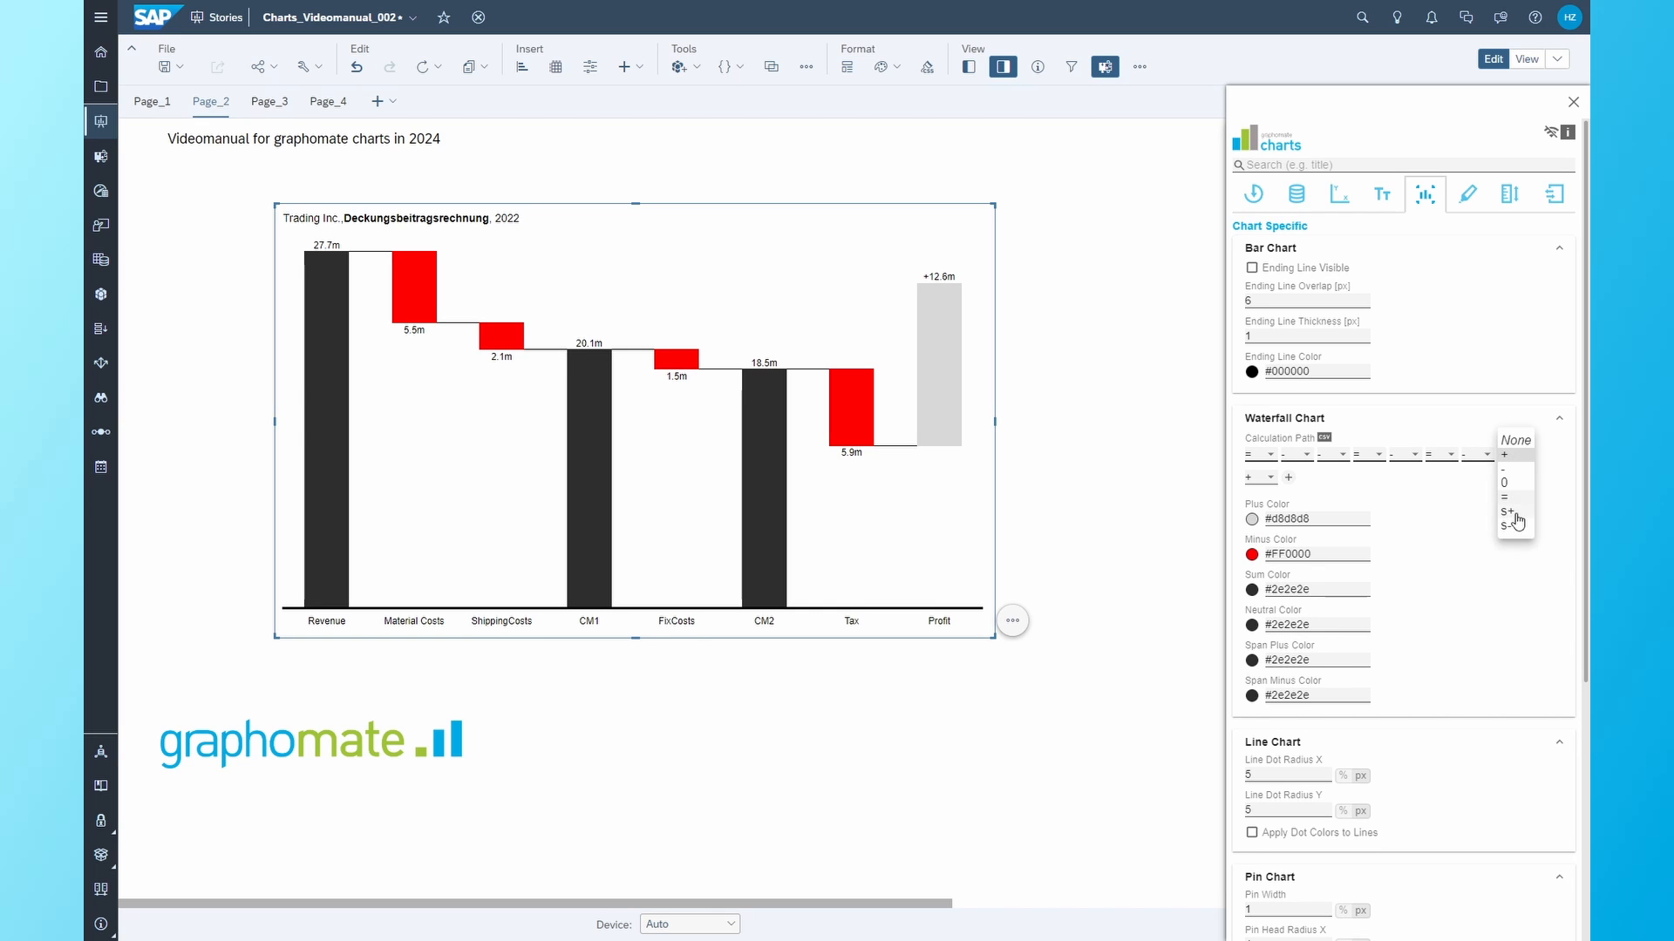
click(1514, 496)
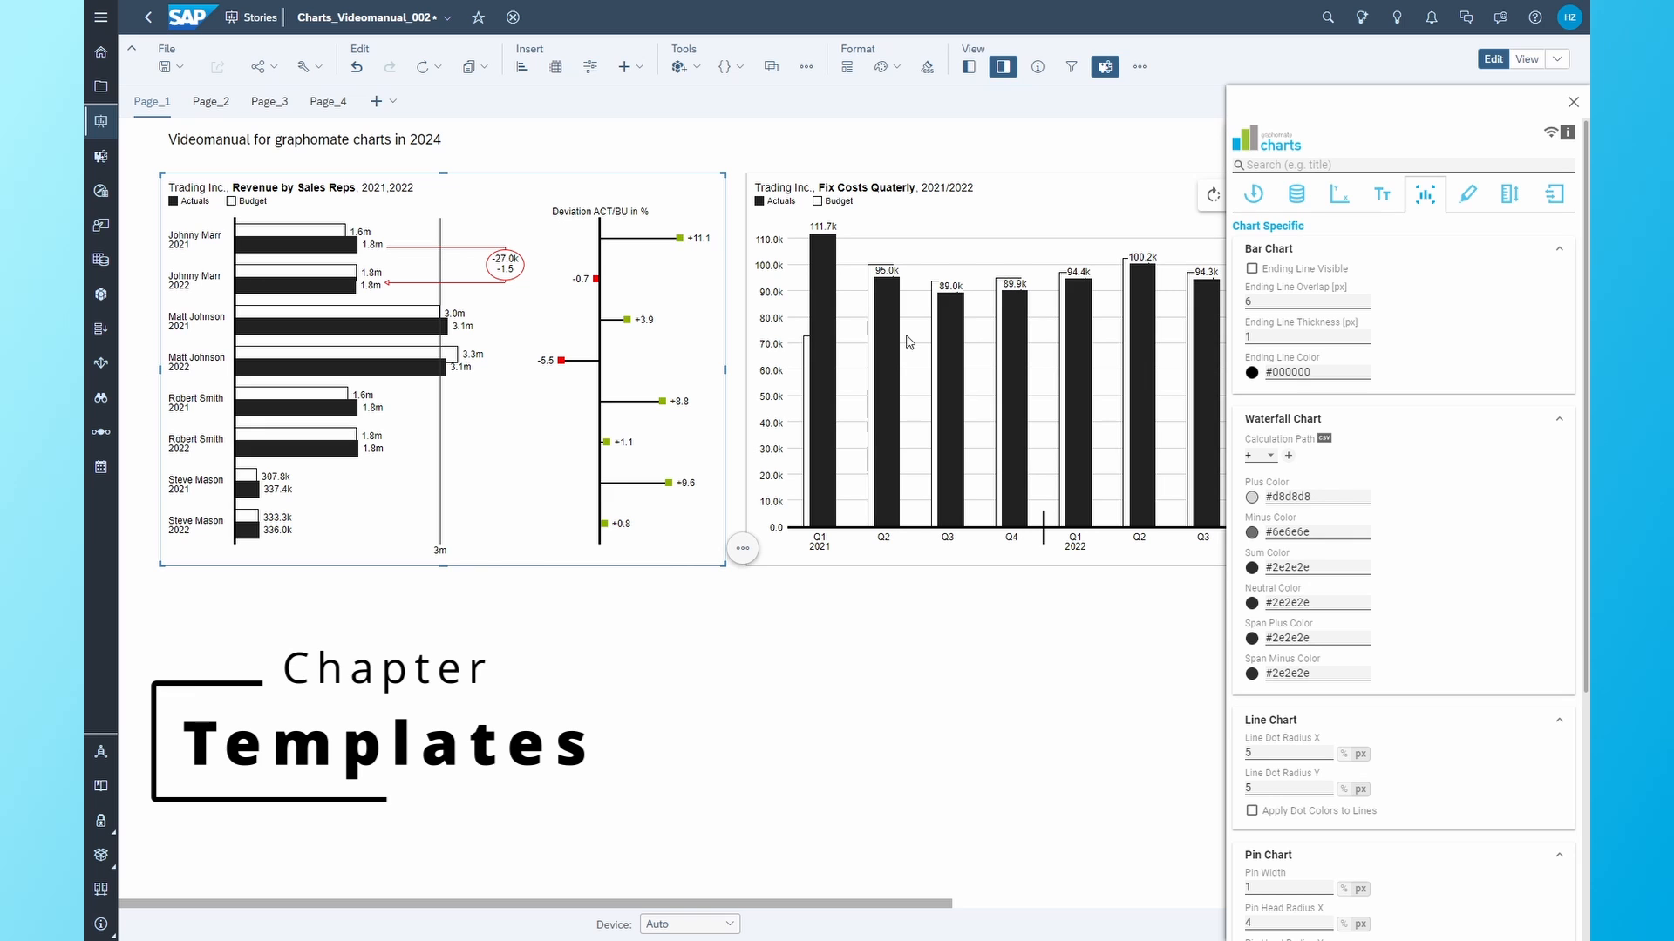
- Save the state of the Revenue by Sales Reps chart on Page_1 as template Manual and export it as a GMT file into the Programme folder
click(1554, 195)
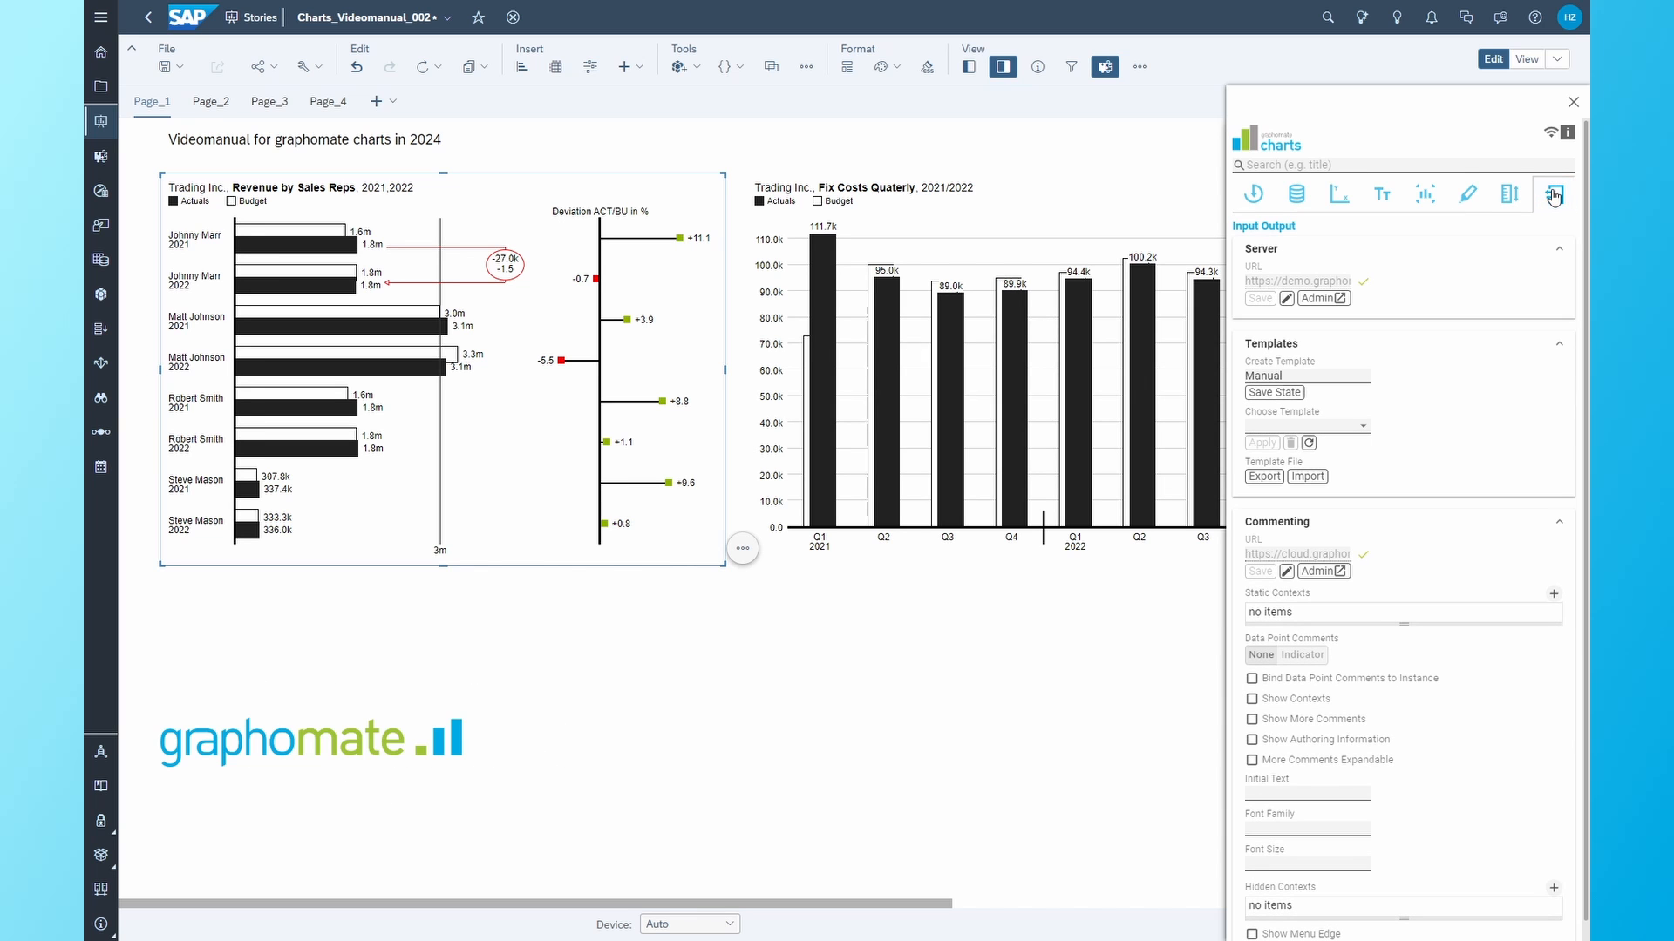
click(1284, 395)
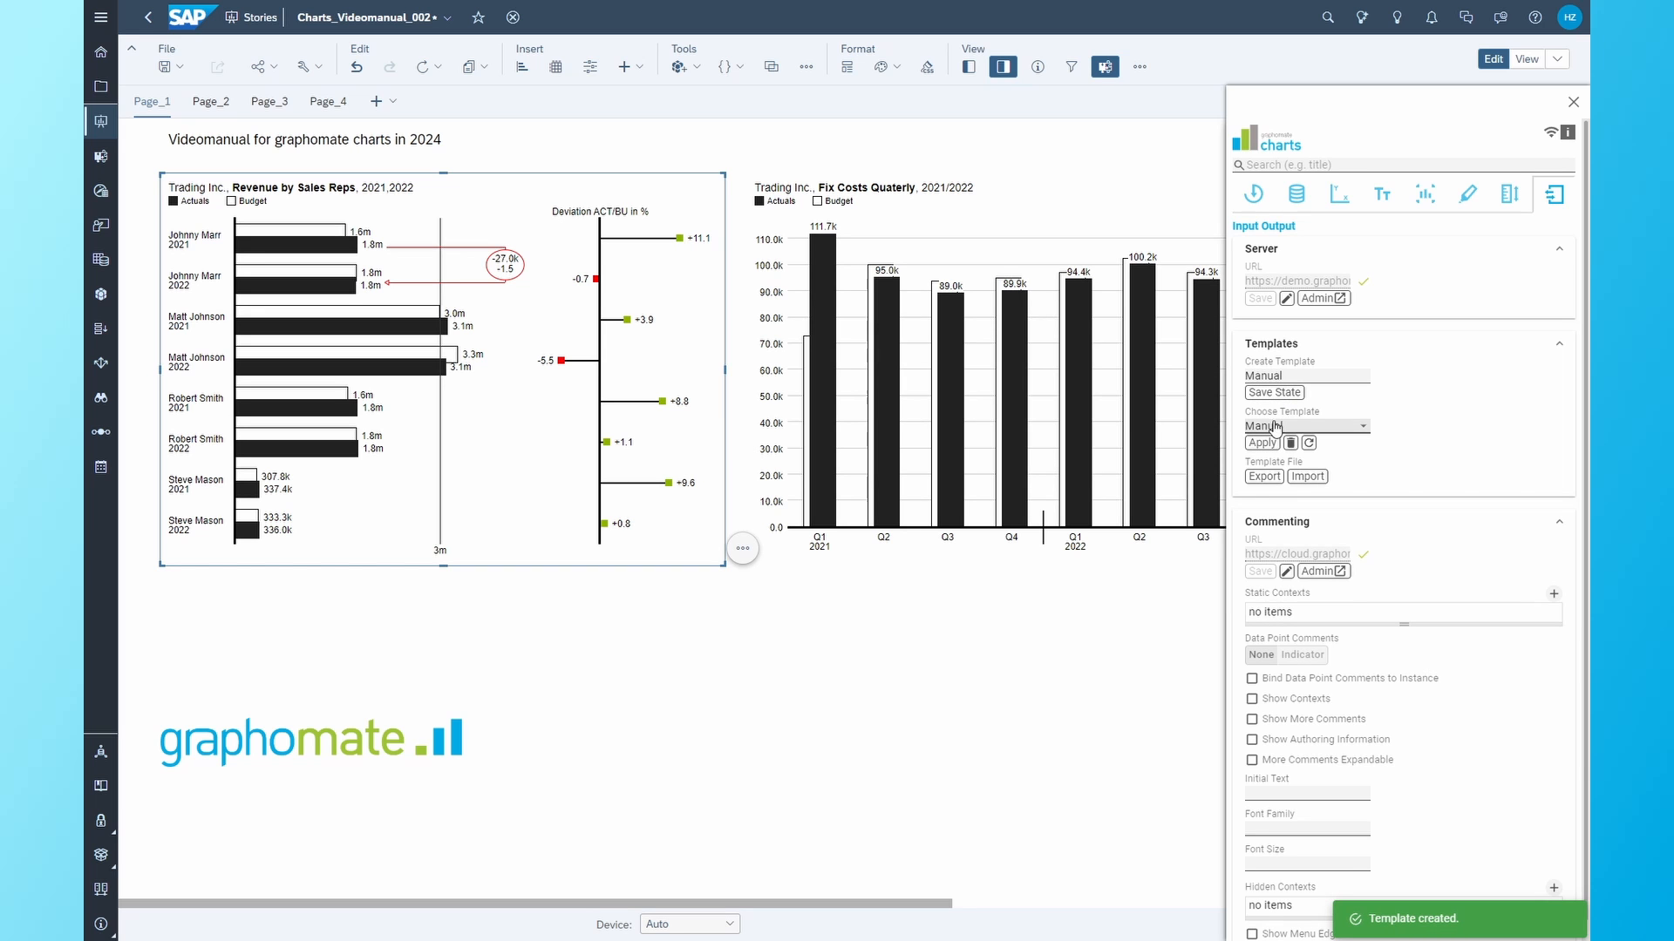
click(1264, 477)
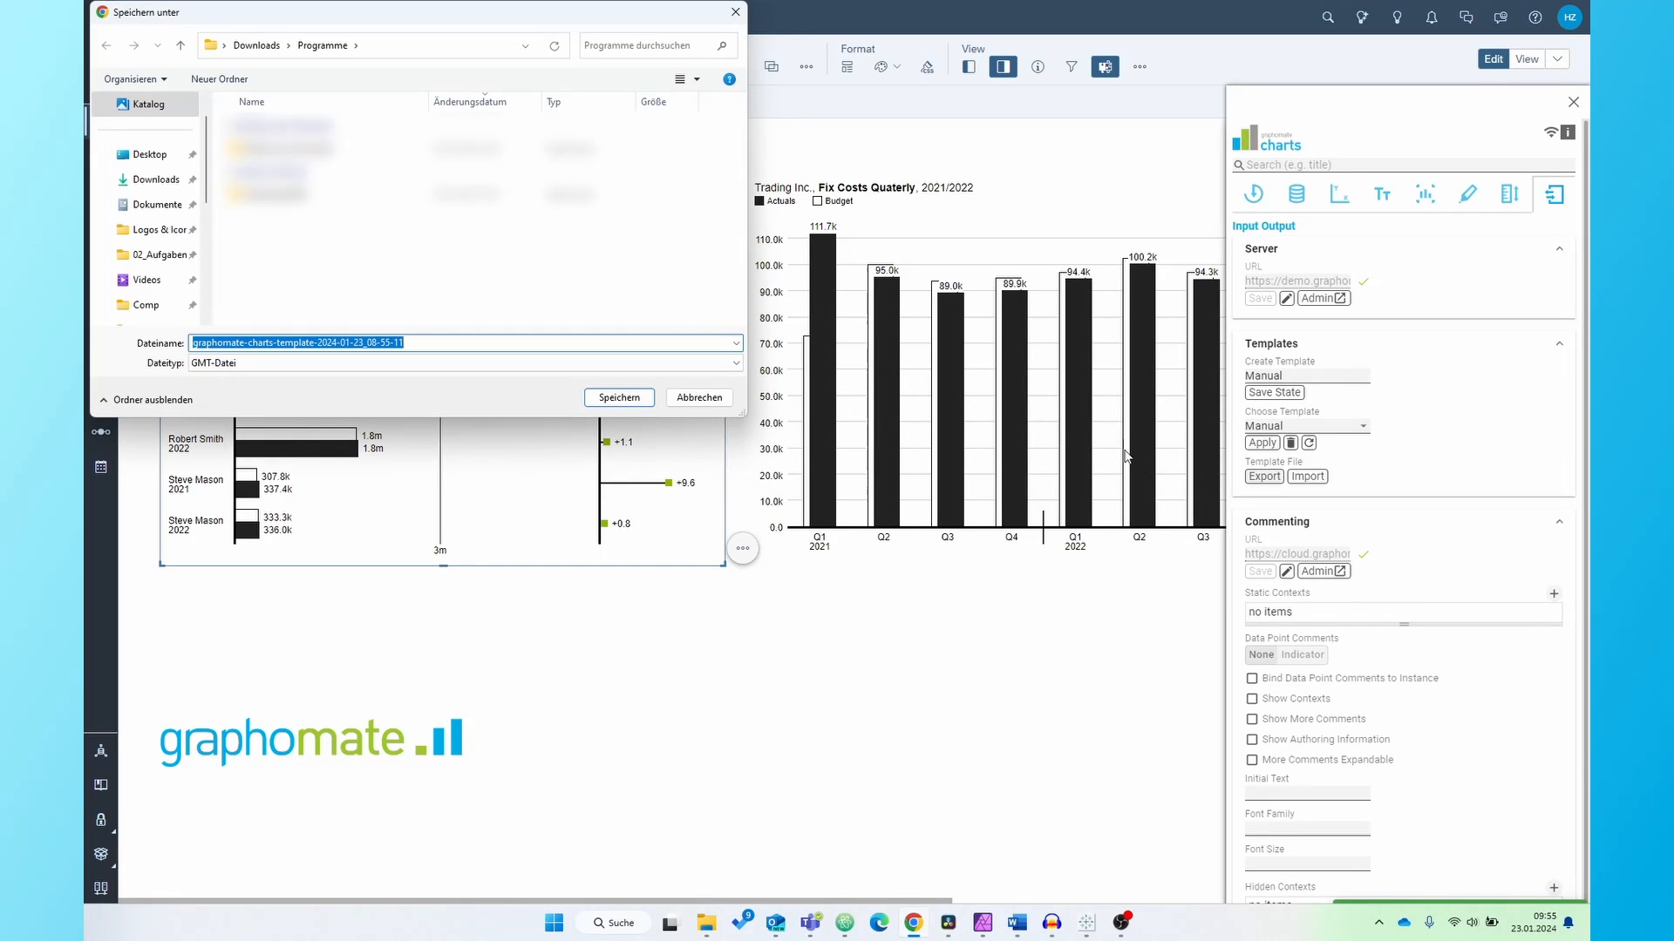
click(616, 401)
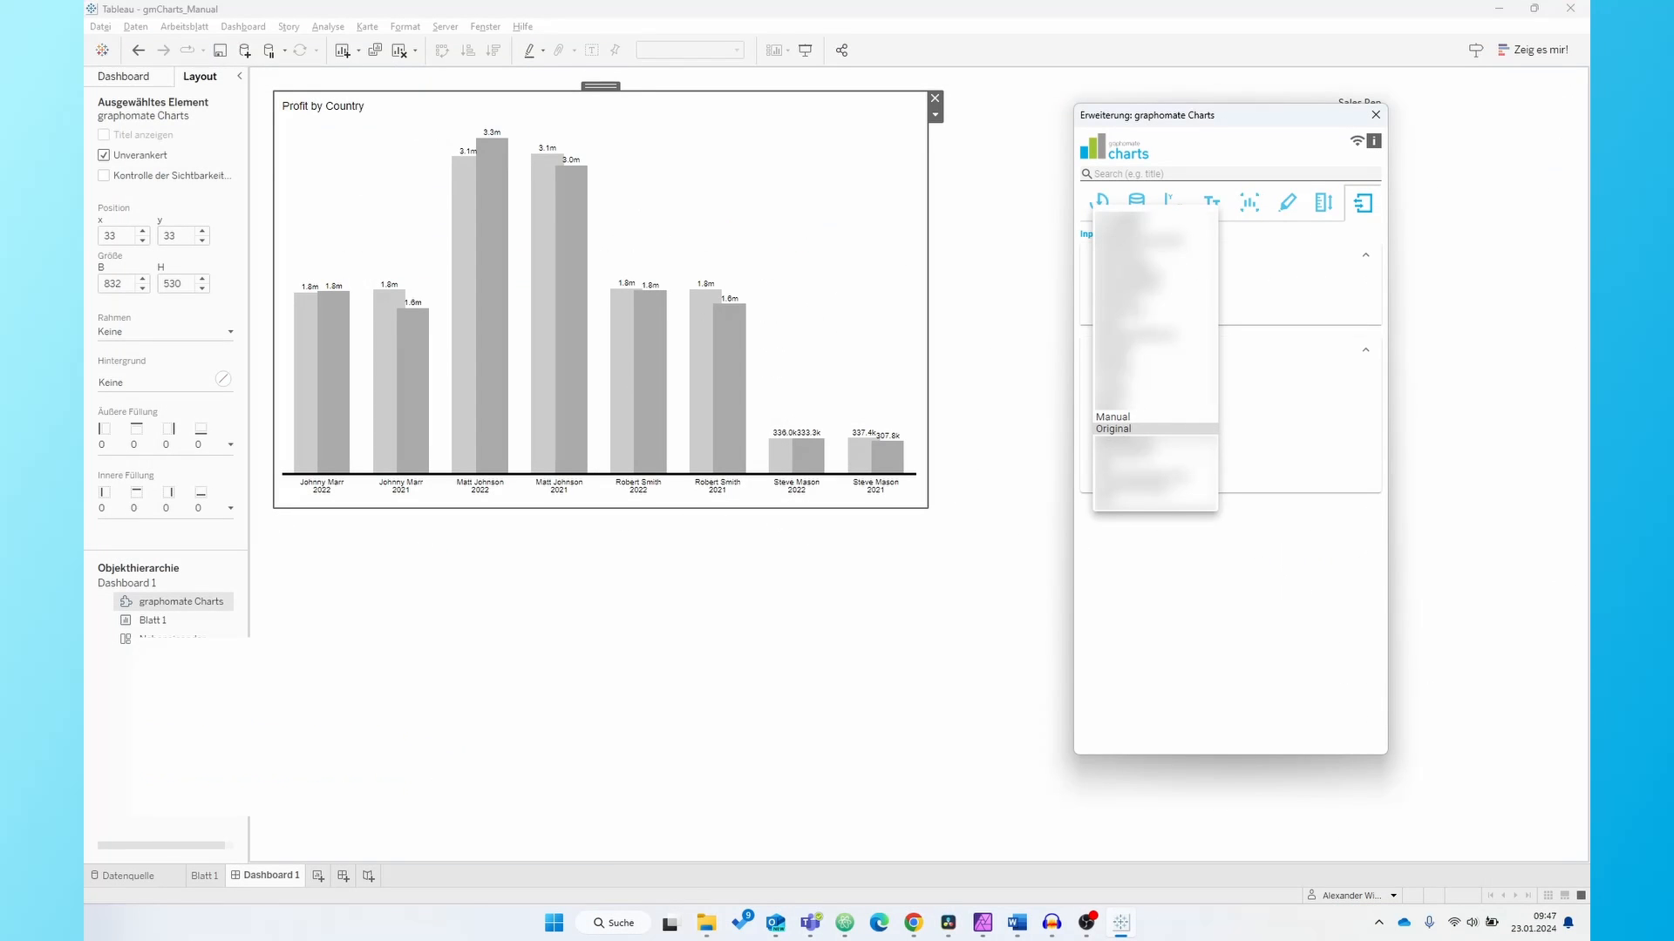
- Switch to the Tableau dashboard and apply the Manual template to the Profit by Country chart
click(1130, 416)
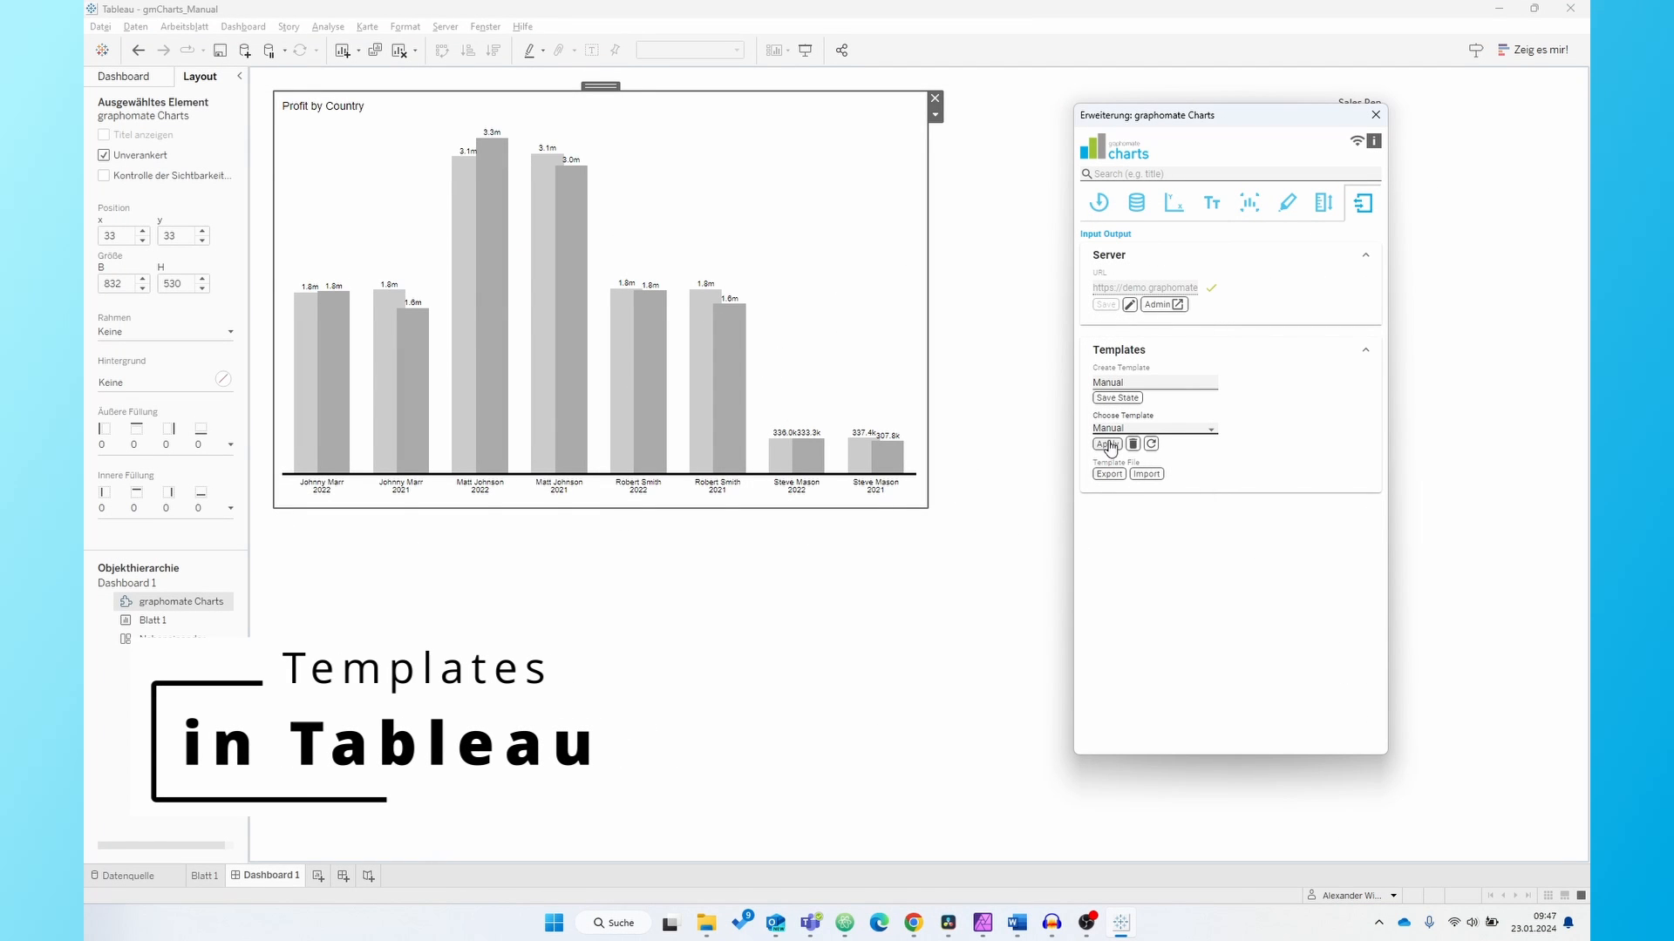
click(1107, 445)
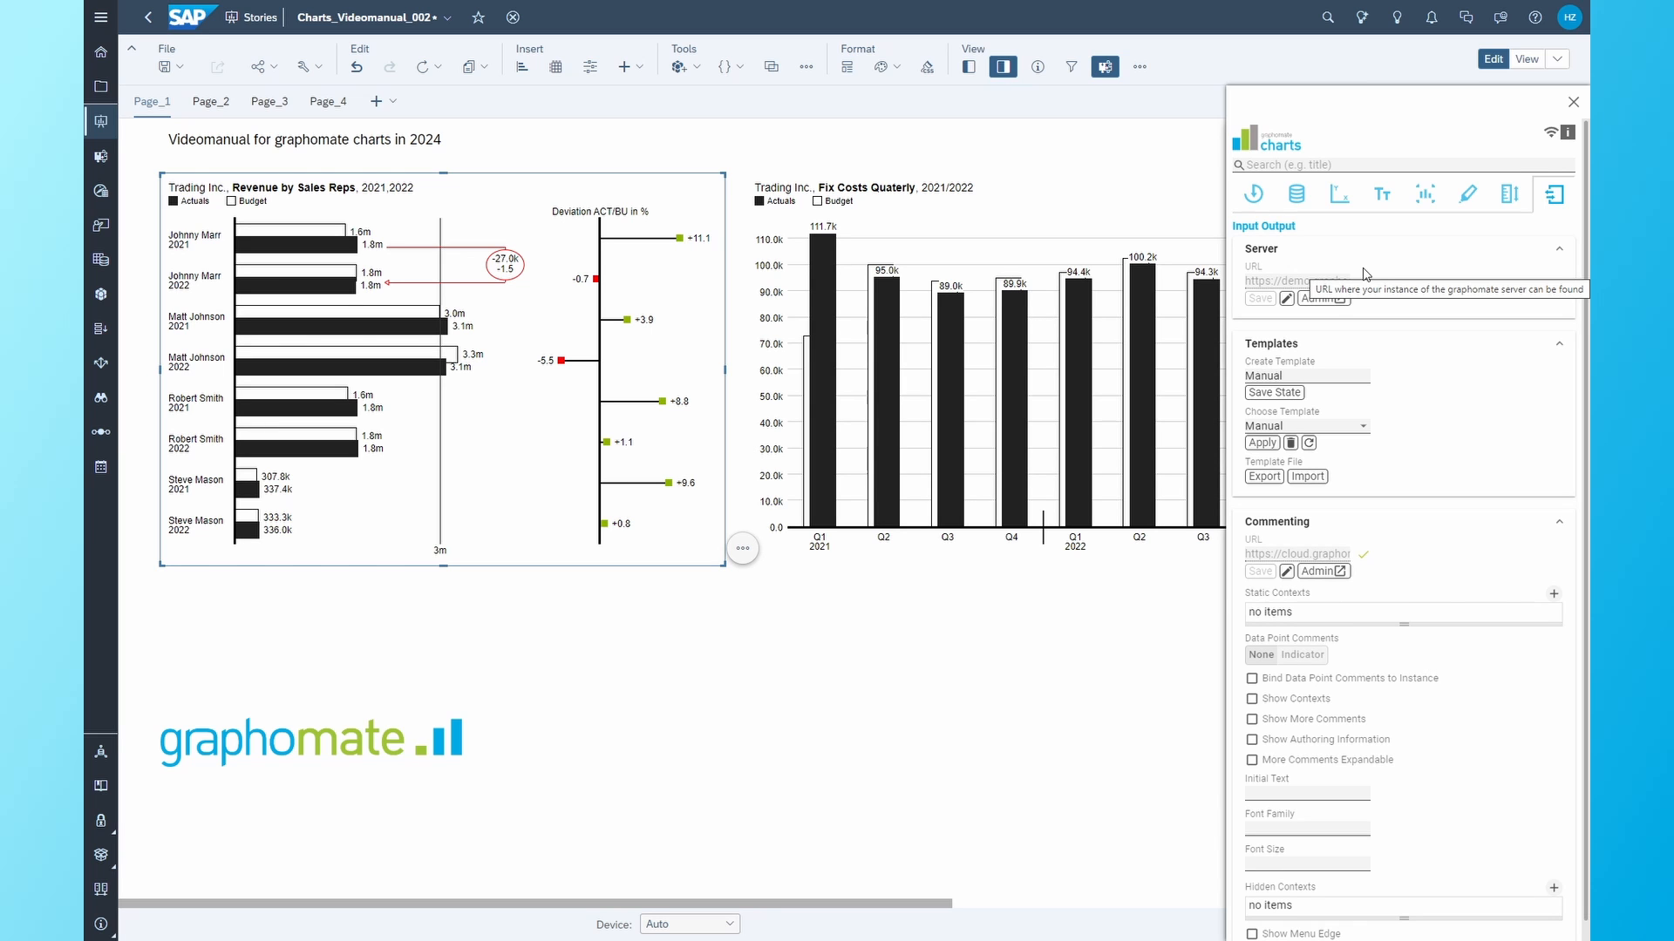
- Return to the SAP Analytics Cloud story and choose the Manual template for the Revenue by Sales Reps chart
click(1363, 432)
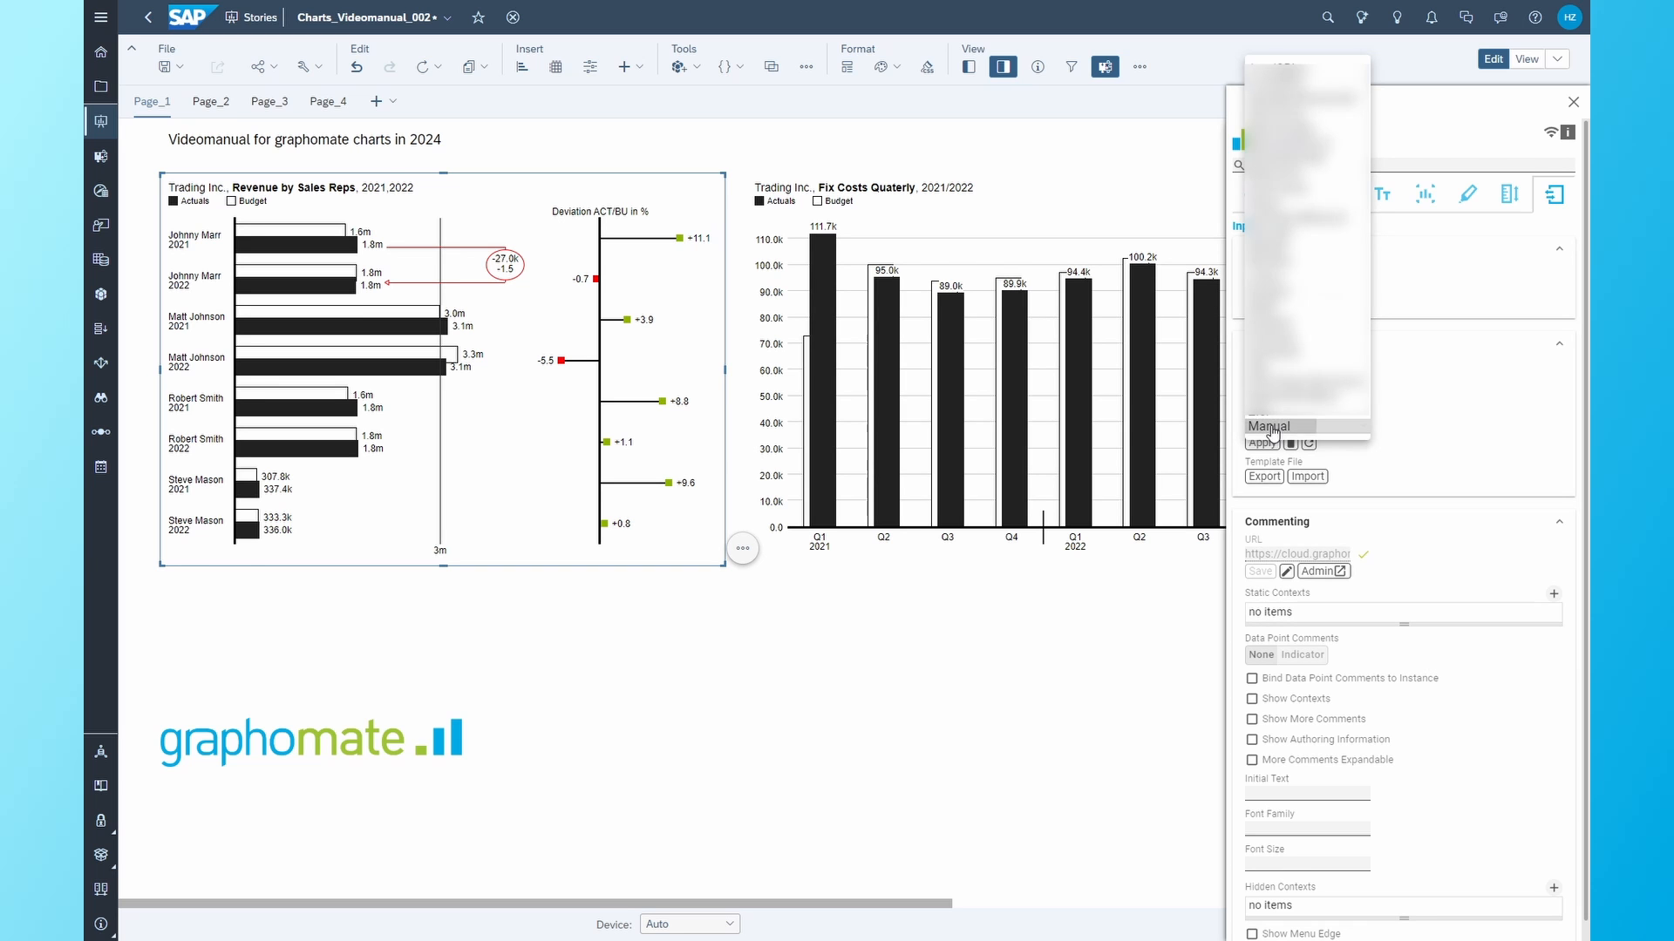
click(1308, 427)
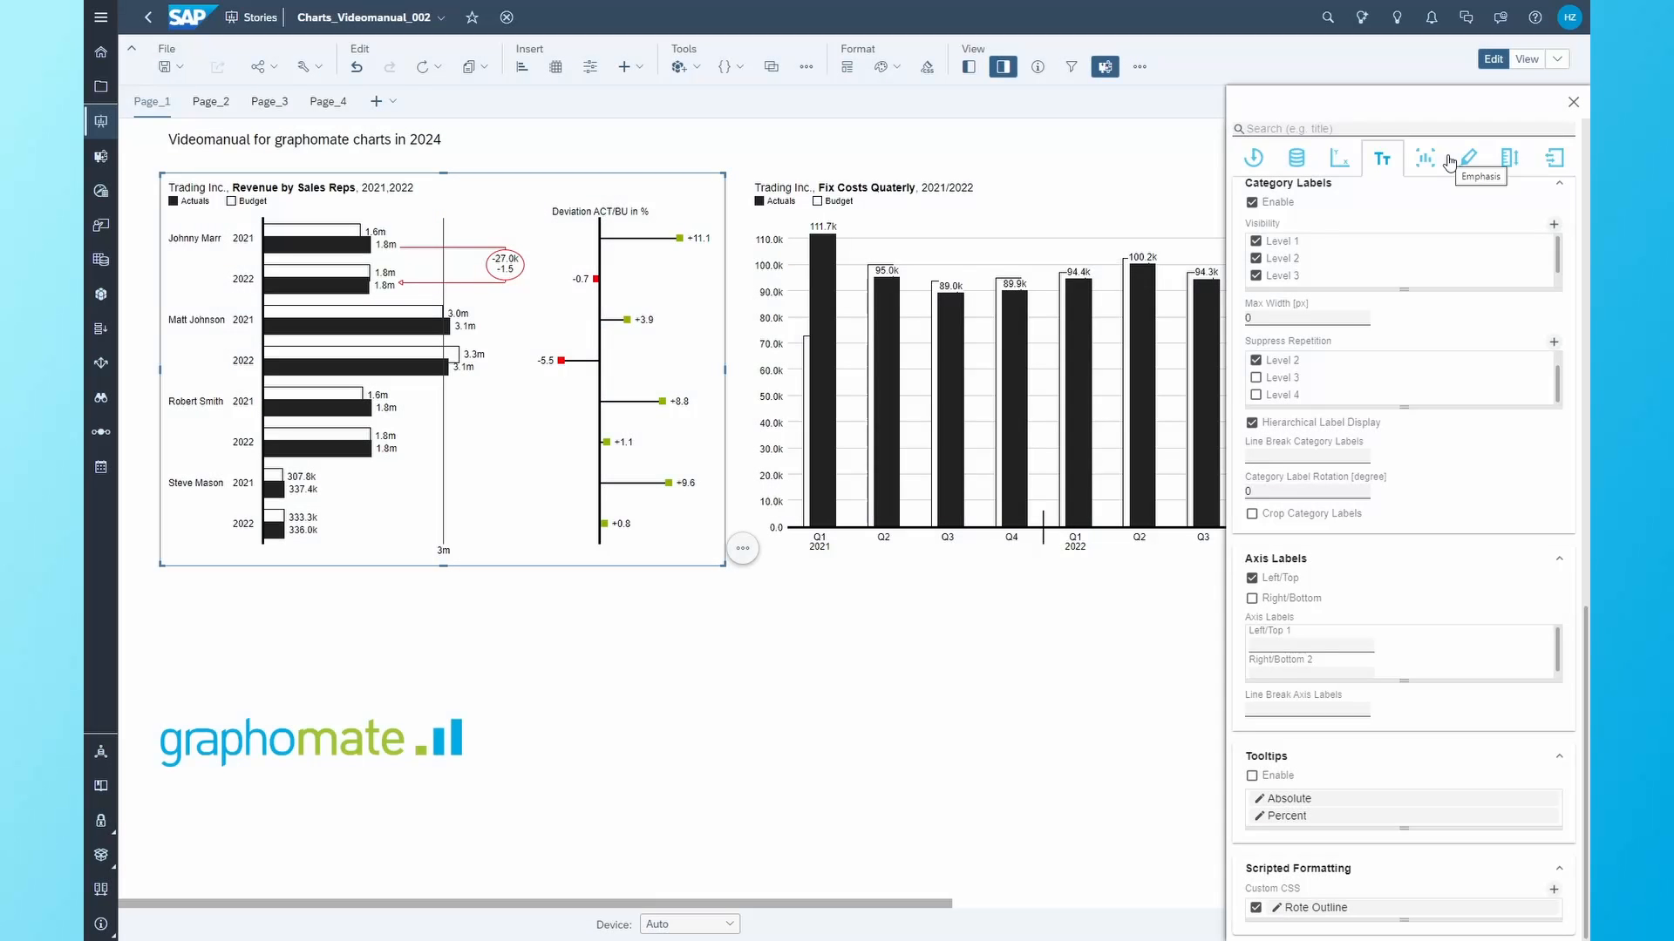
- Add a new custom CSS entry to the Revenue by Sales Reps chart's scripted formatting and review the settings of the Rote Outline entry
click(1554, 158)
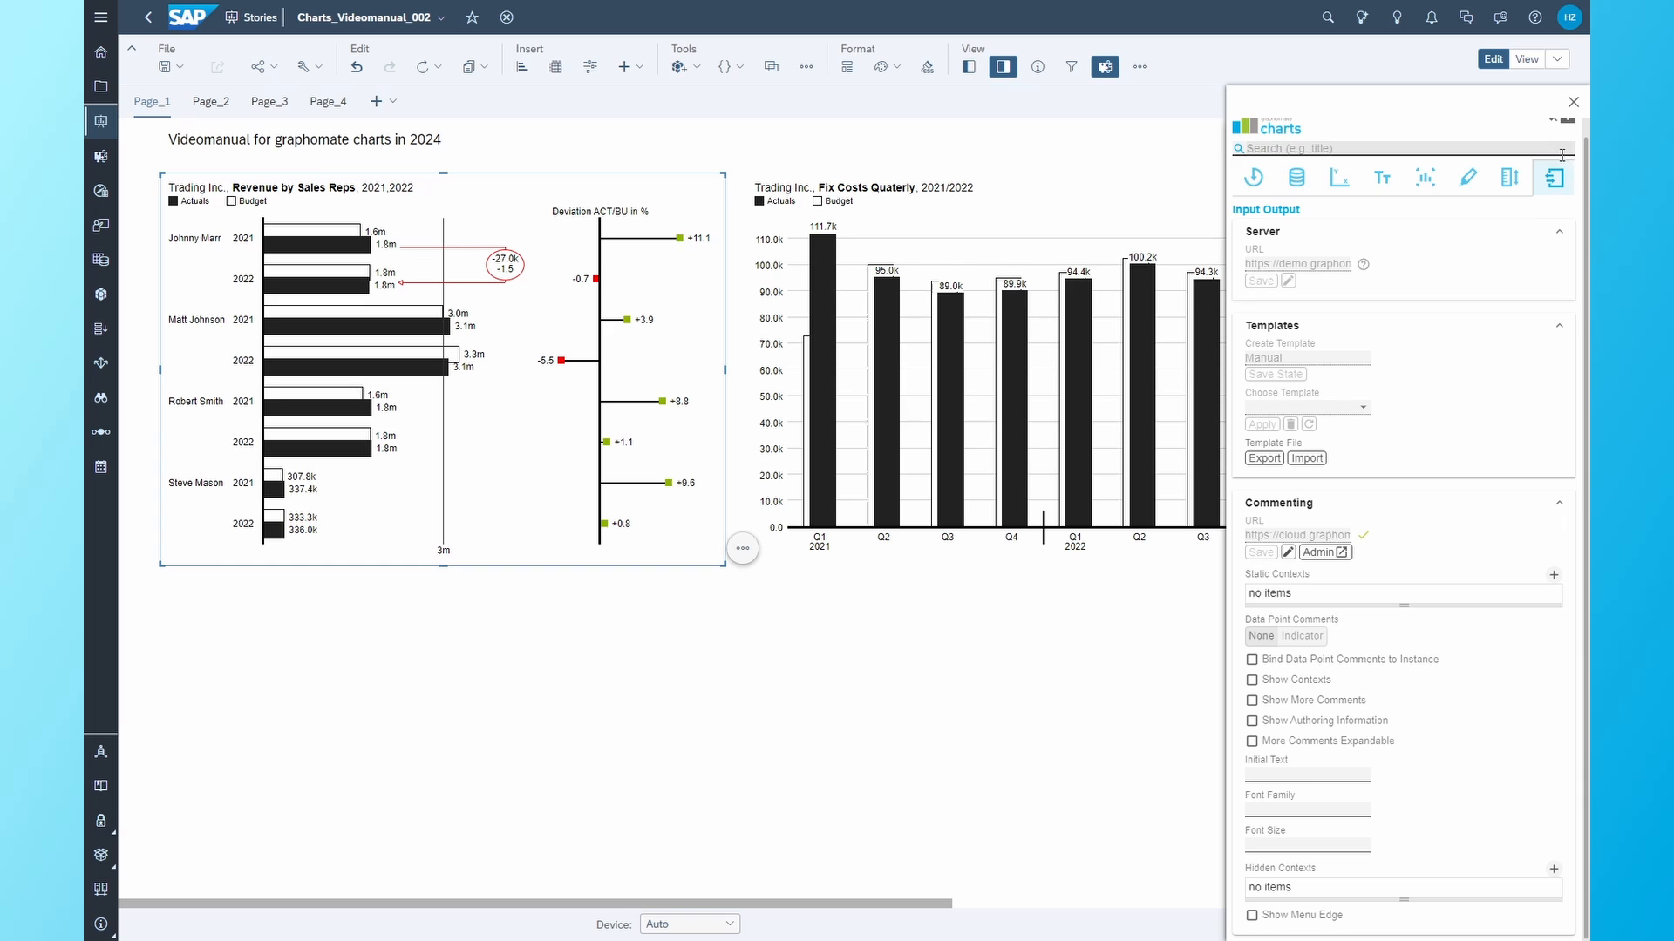
click(1381, 168)
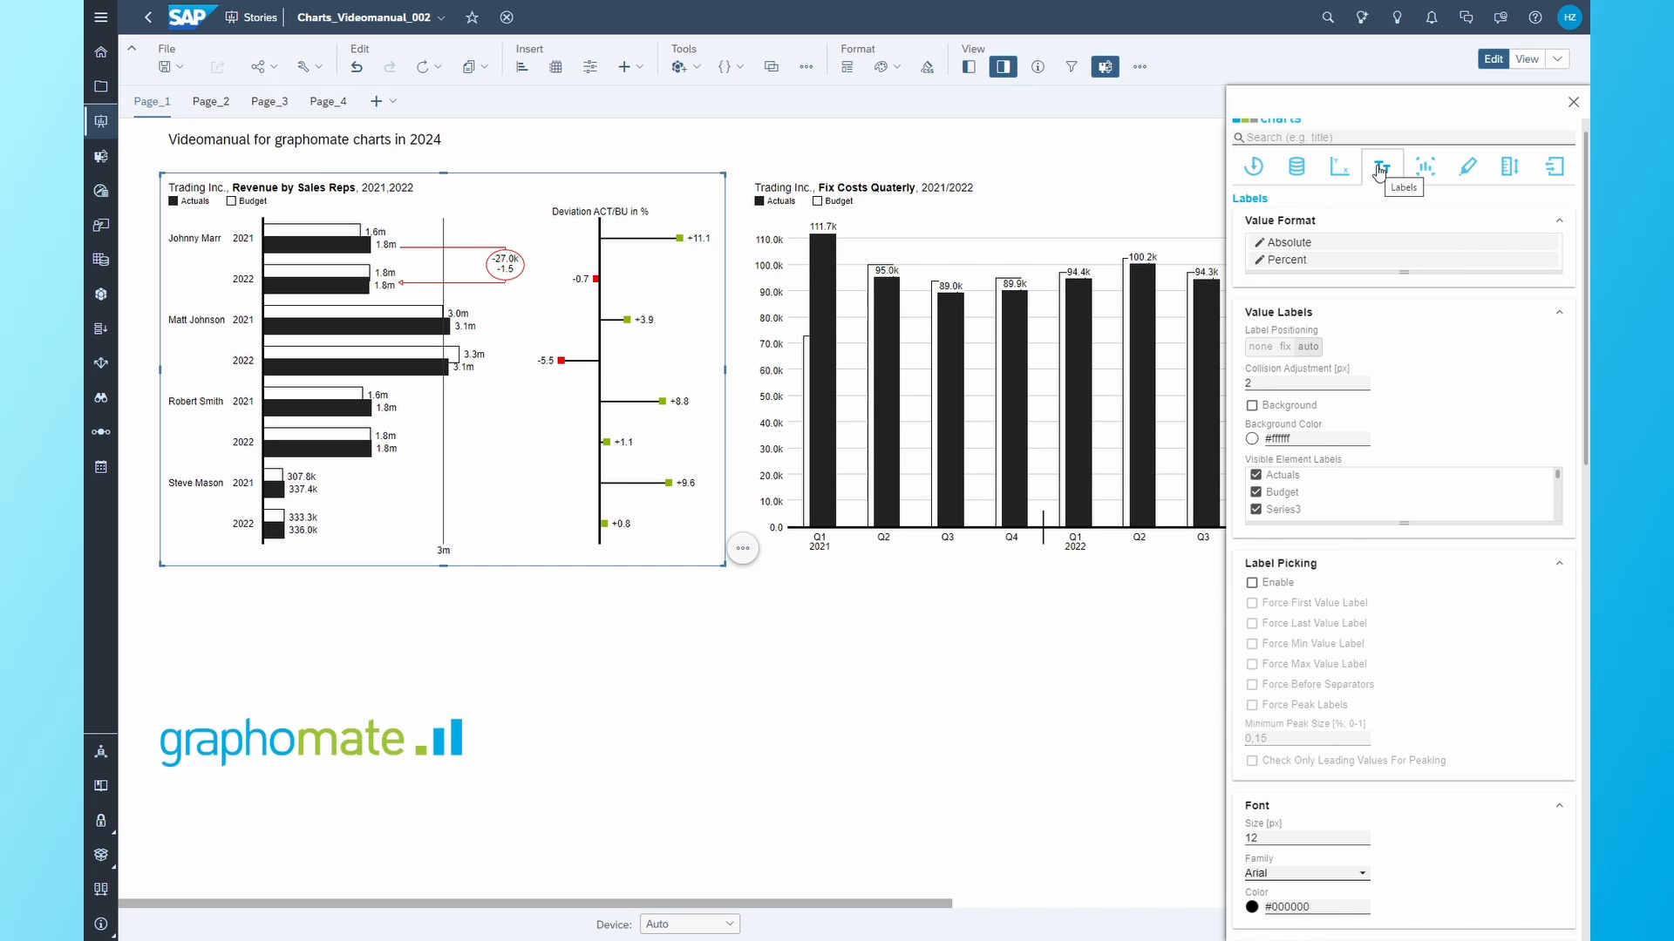
scroll(1349, 751, down, 12)
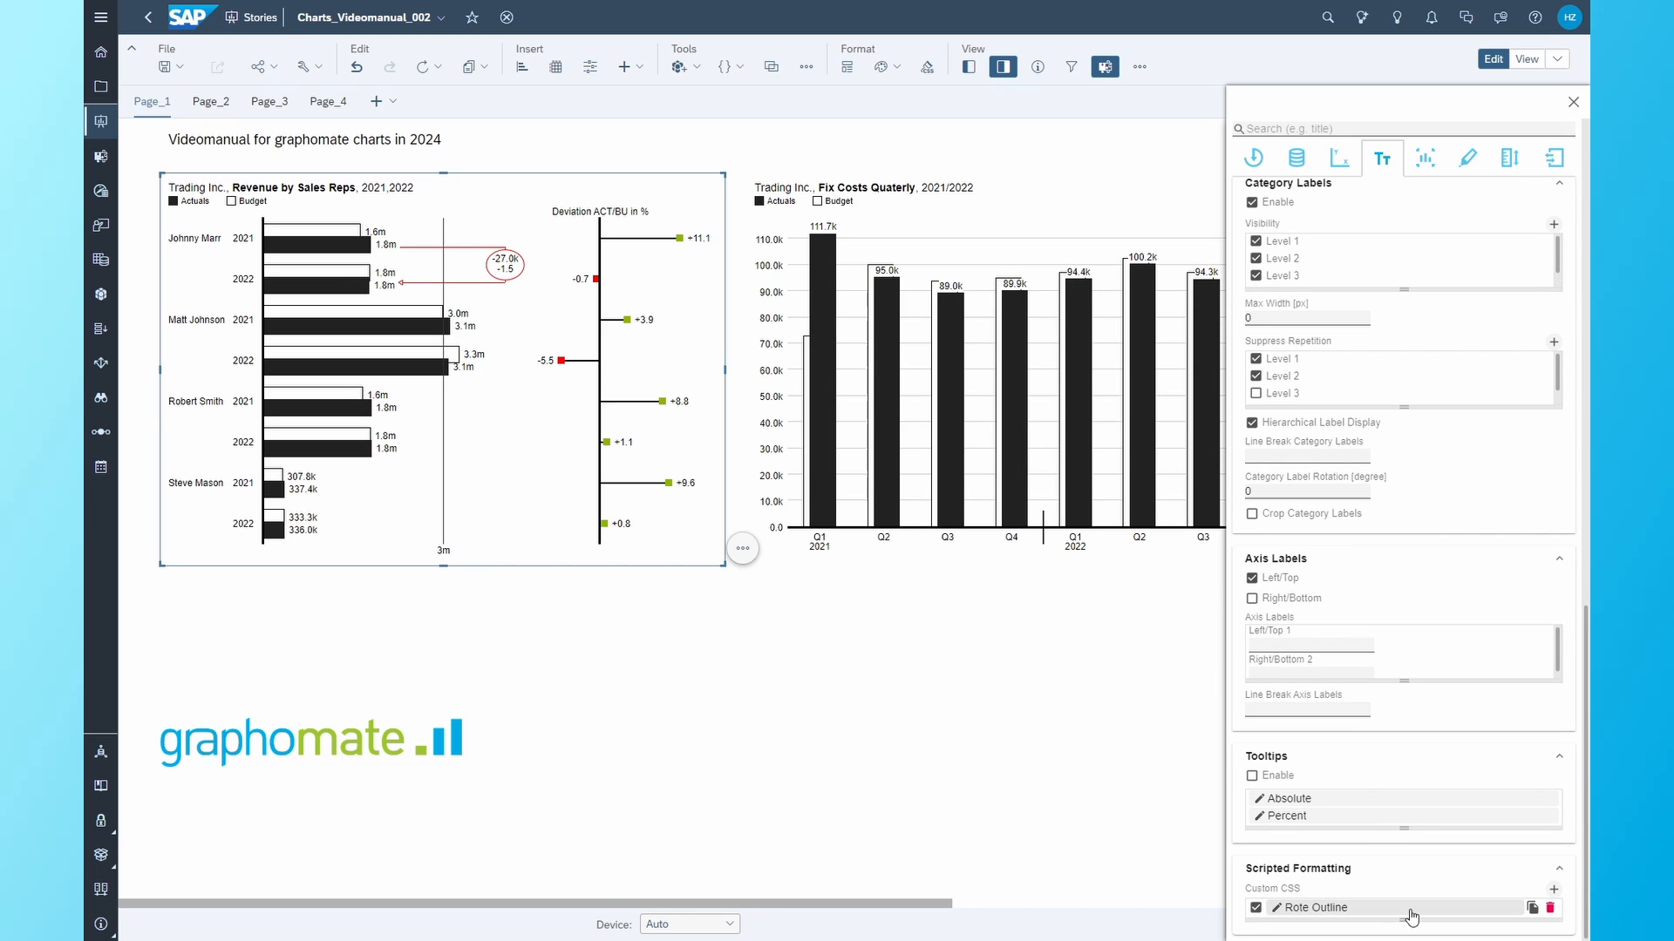
click(1554, 891)
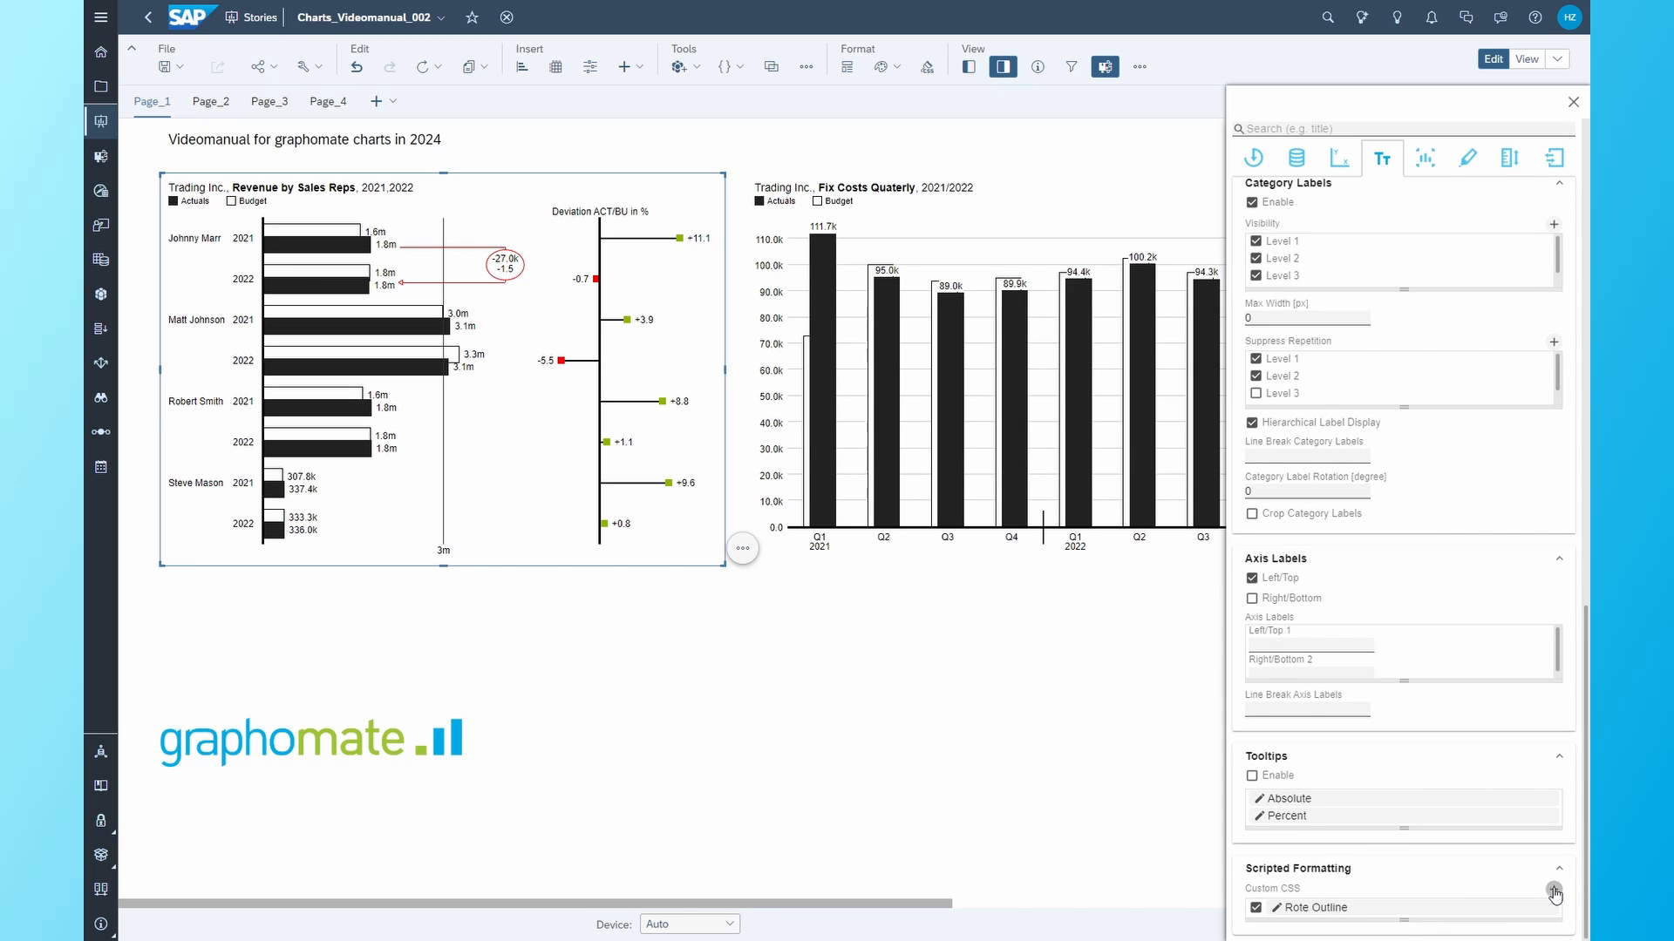
click(1392, 908)
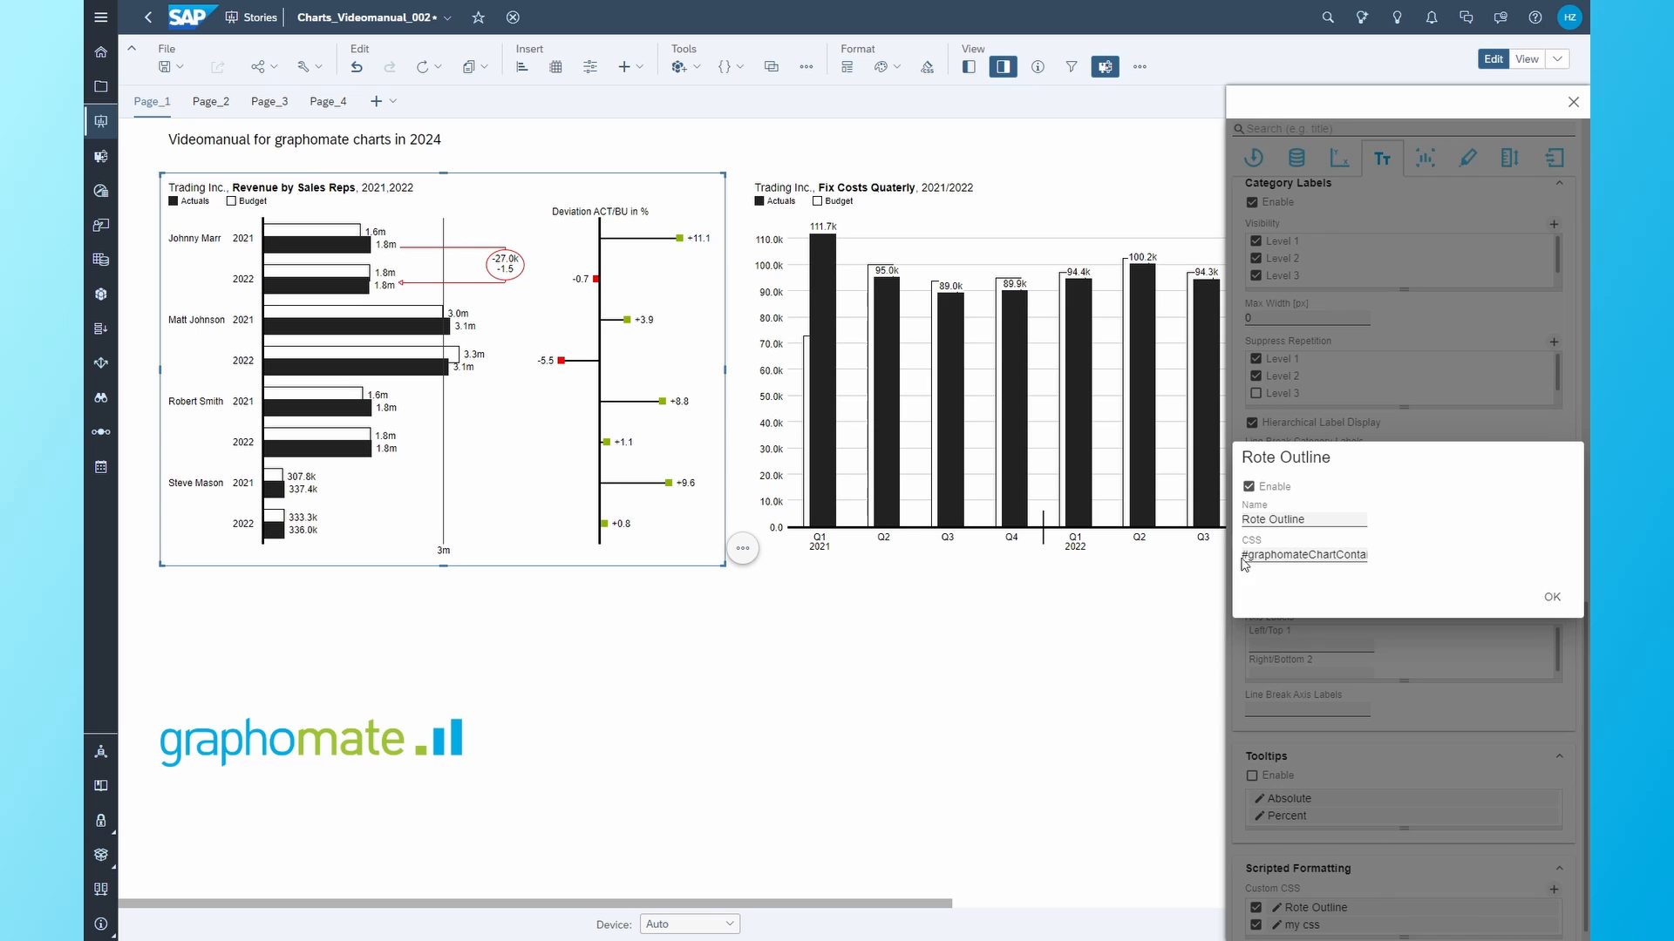
click(1548, 597)
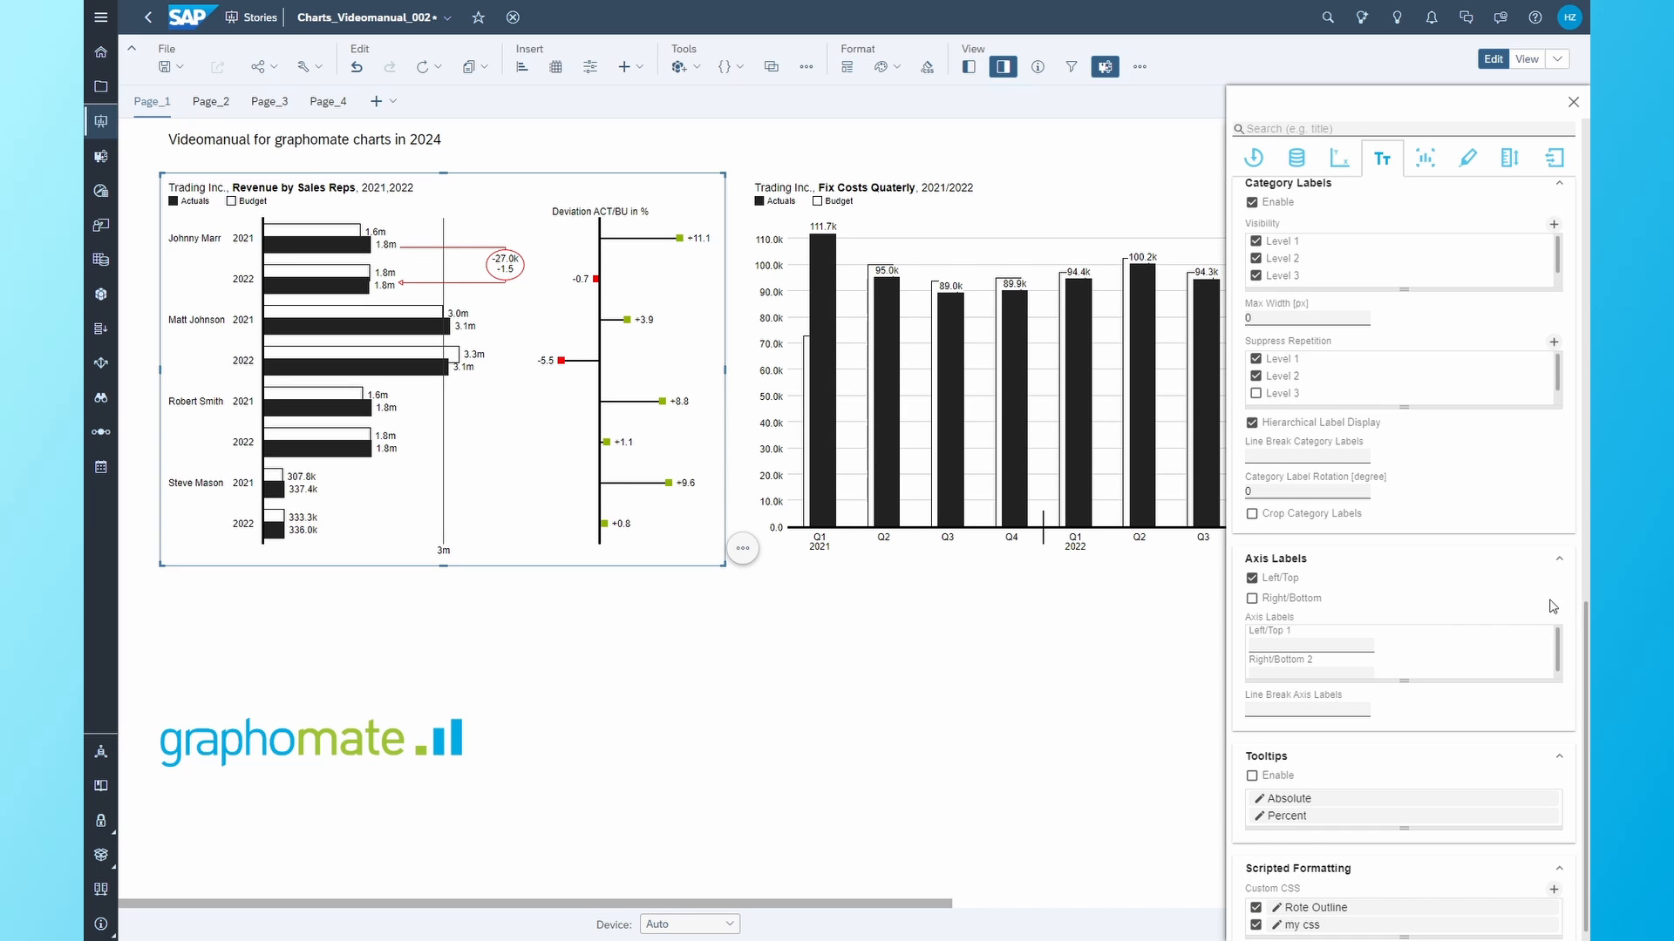